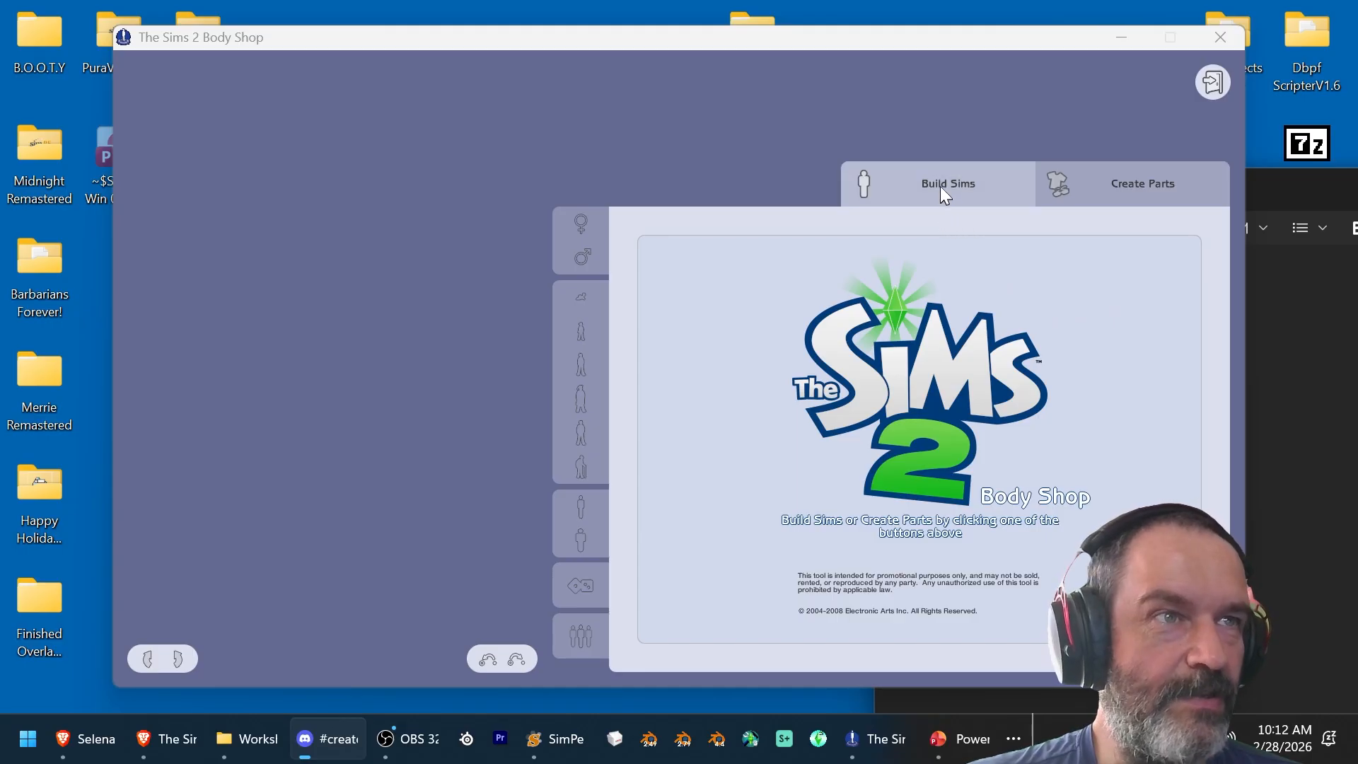
Step: Start a new parts project for genetics and bring up the available skin tones
click(1151, 182)
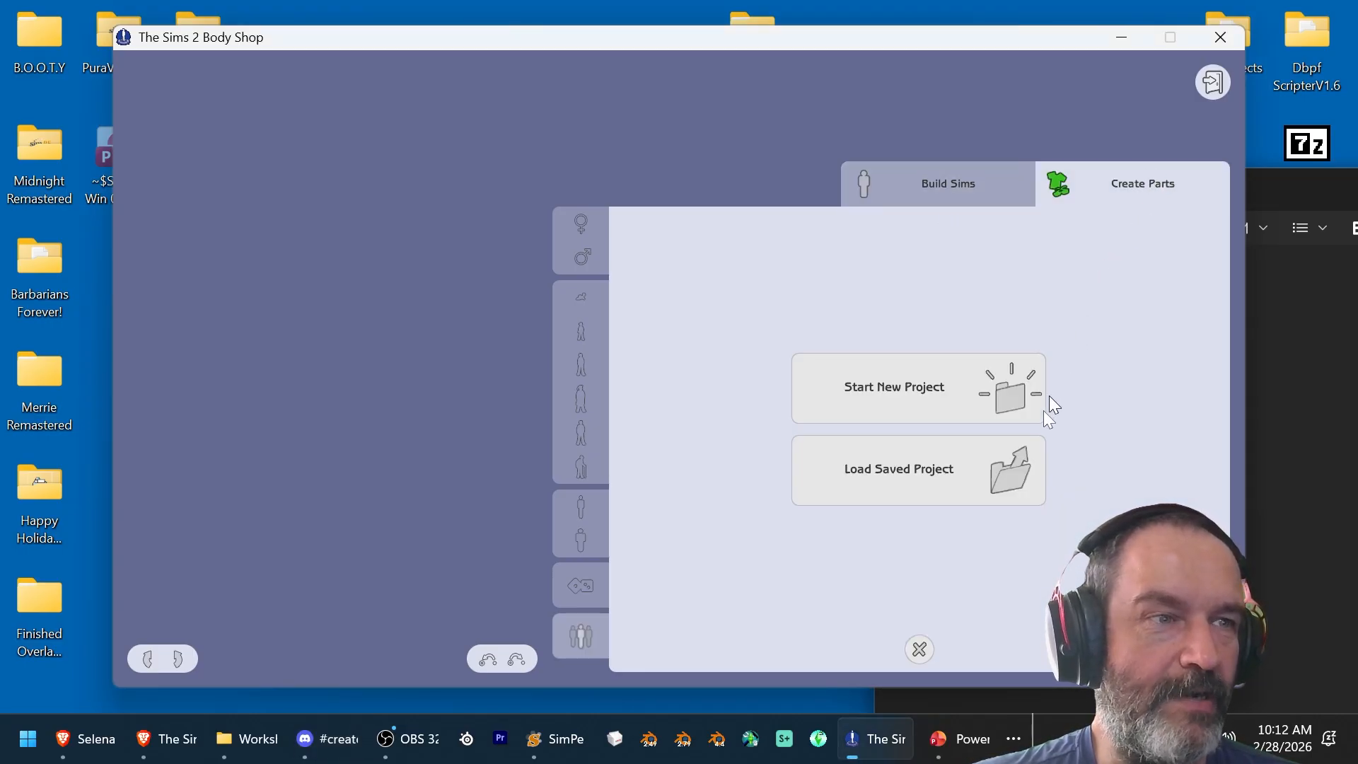
click(934, 391)
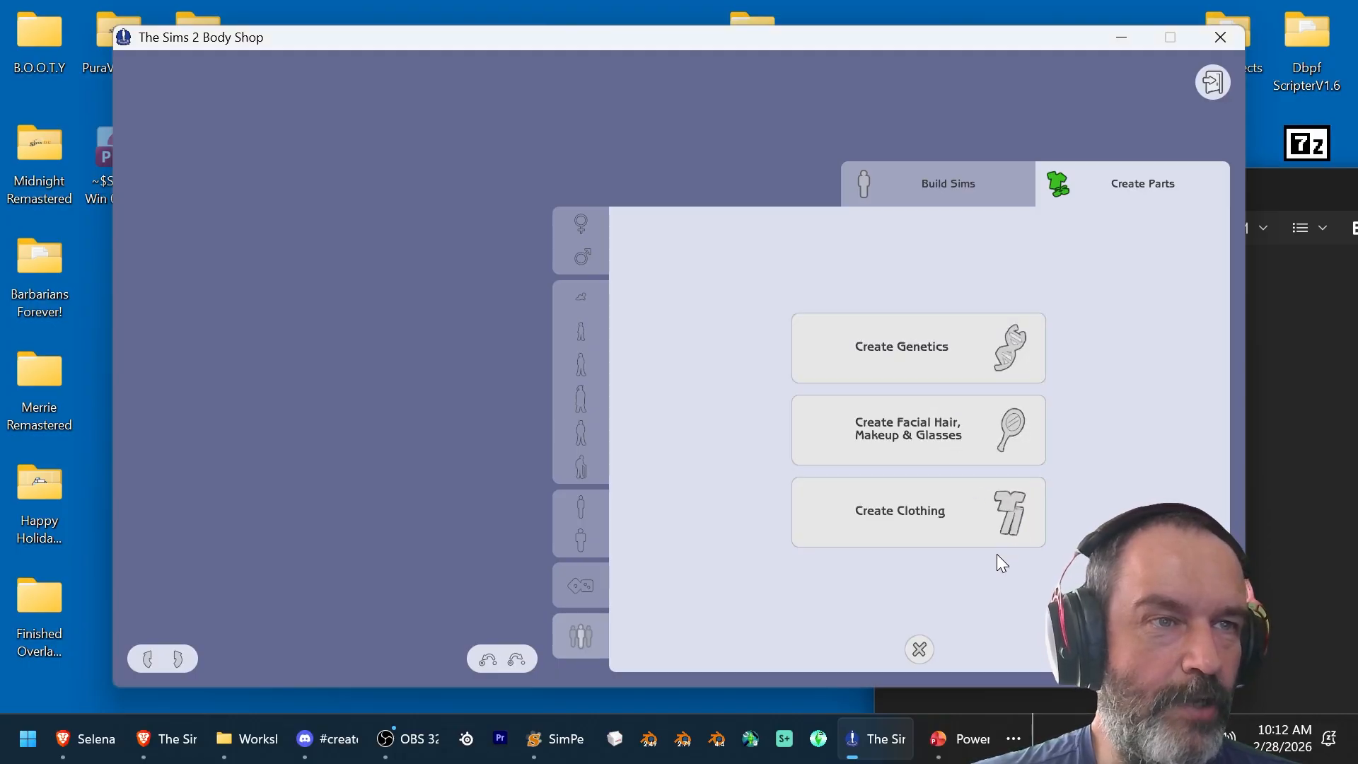
click(950, 354)
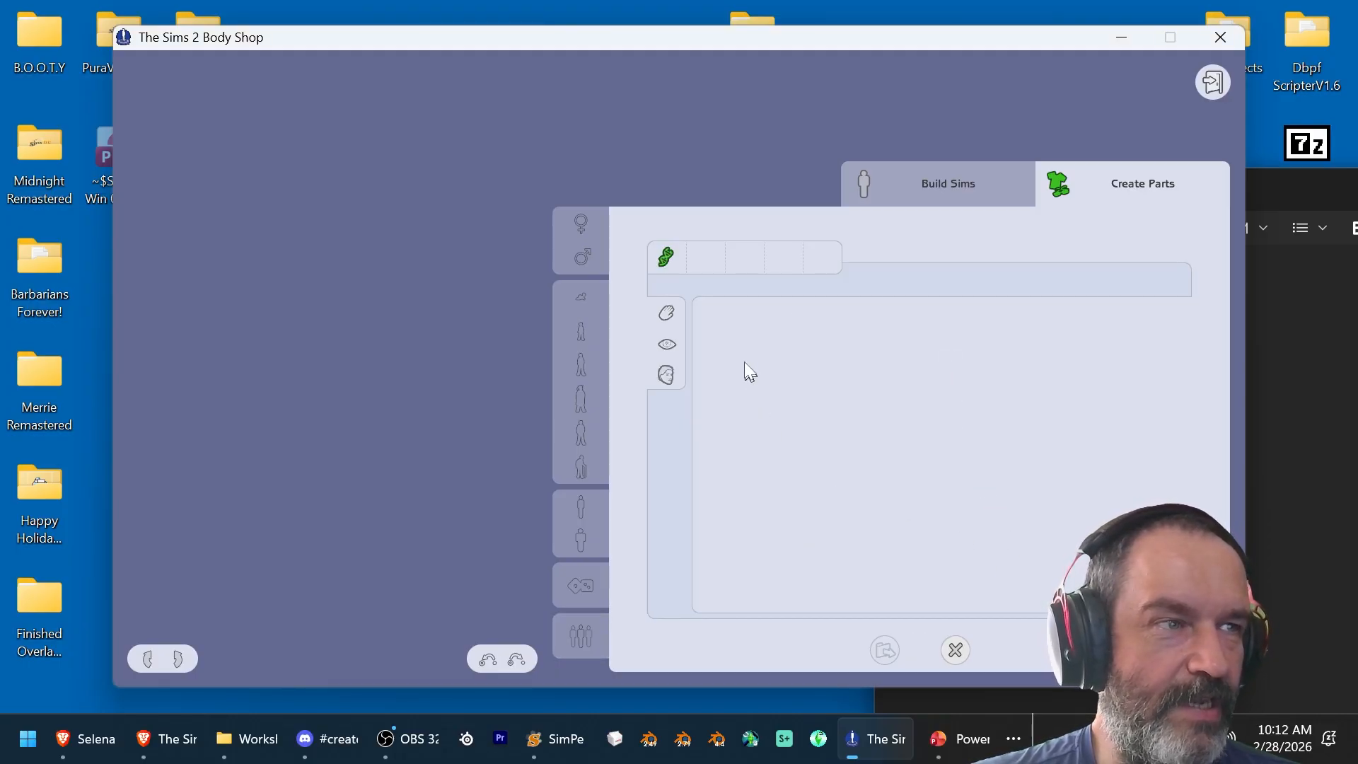
click(666, 313)
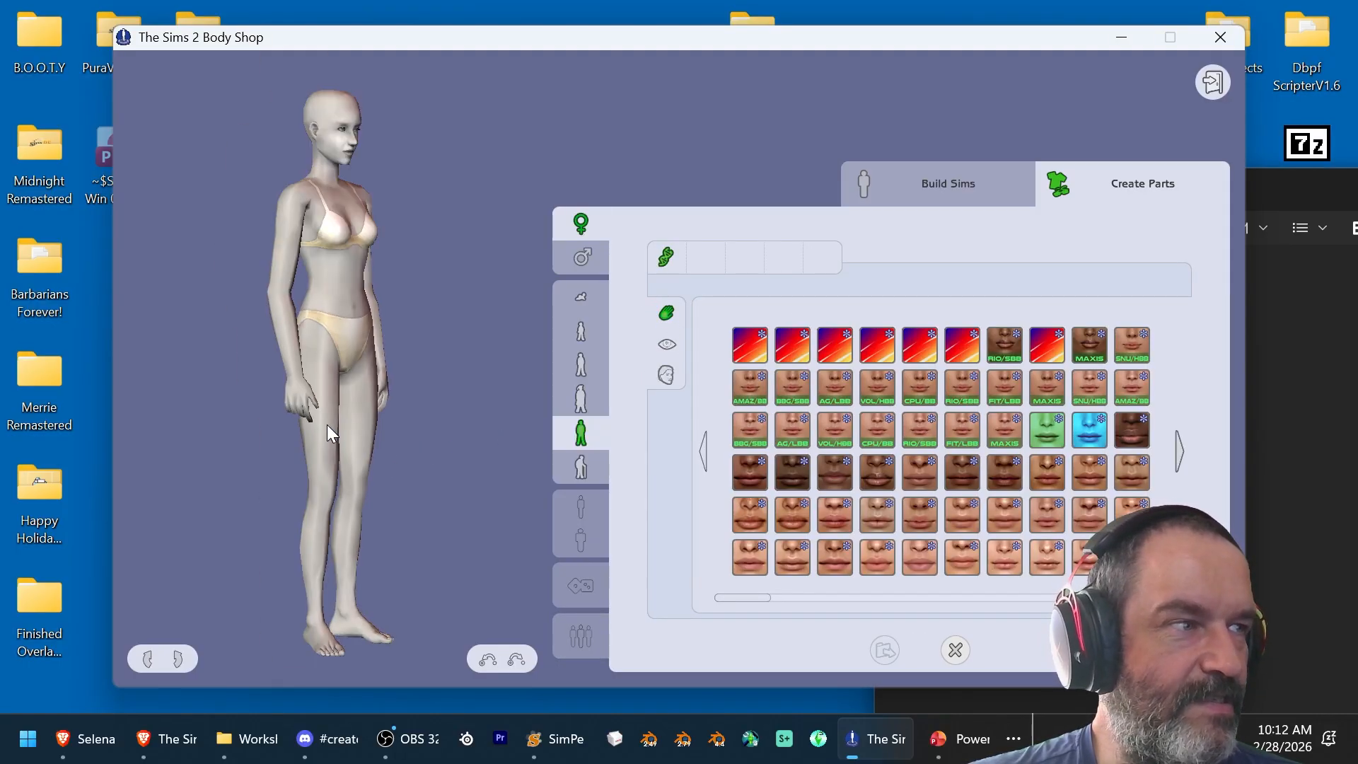
Step: Select the dark skin tone with the blue MAXIS label on the third page of skin tones
click(1181, 453)
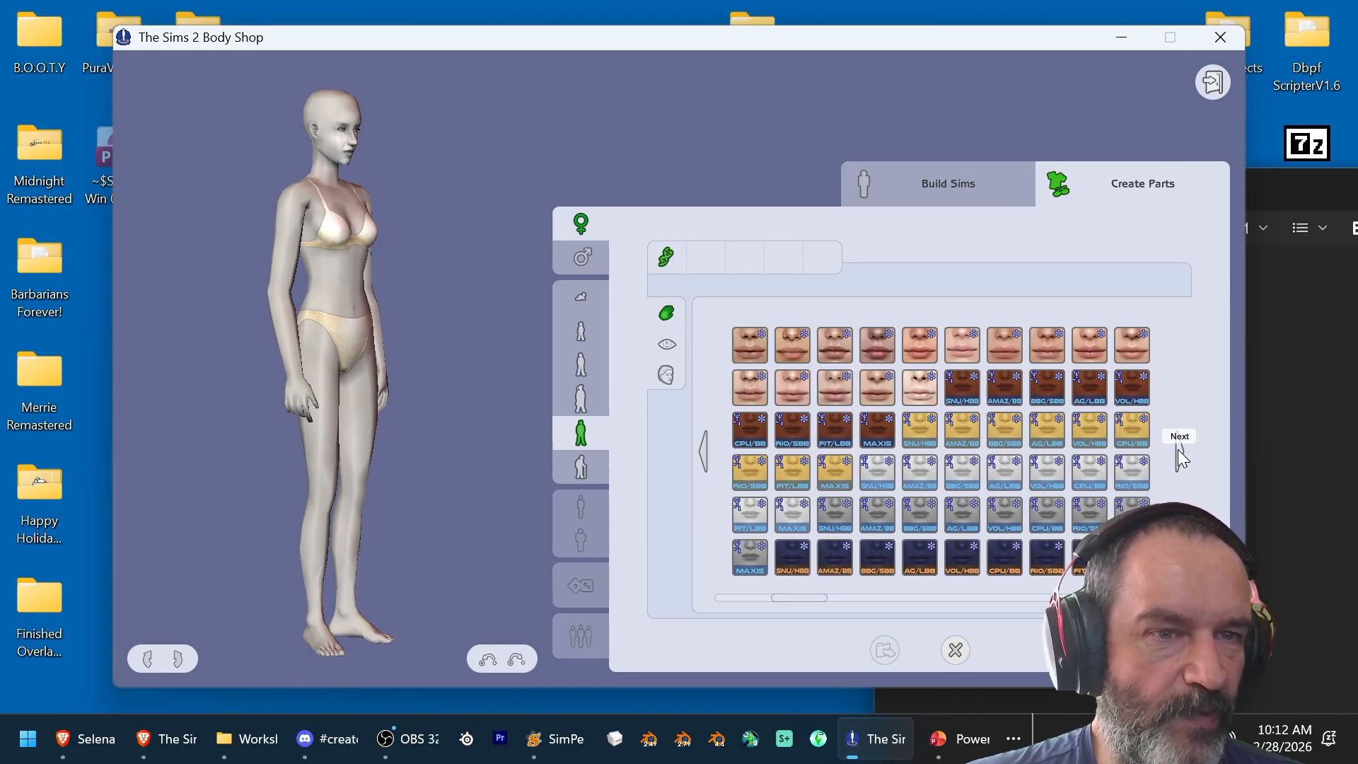
click(1178, 449)
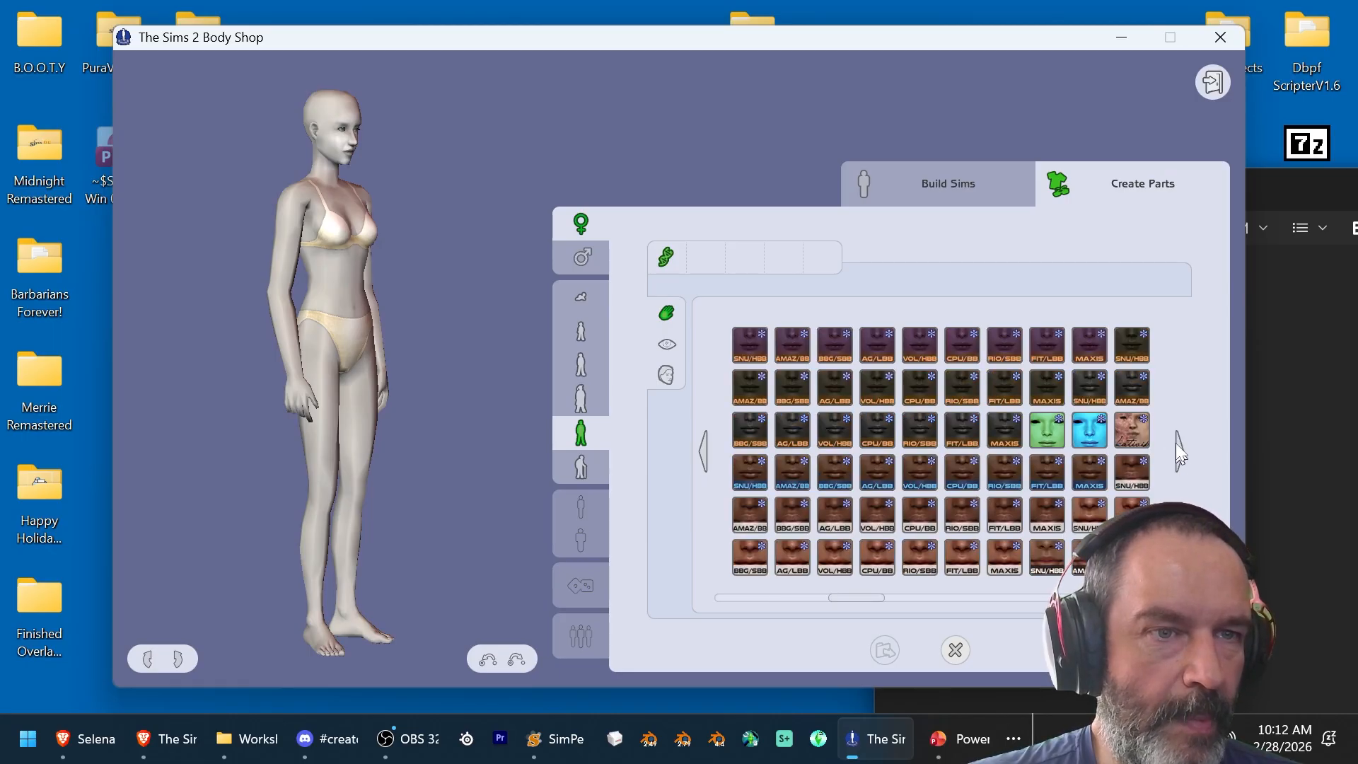
click(1089, 471)
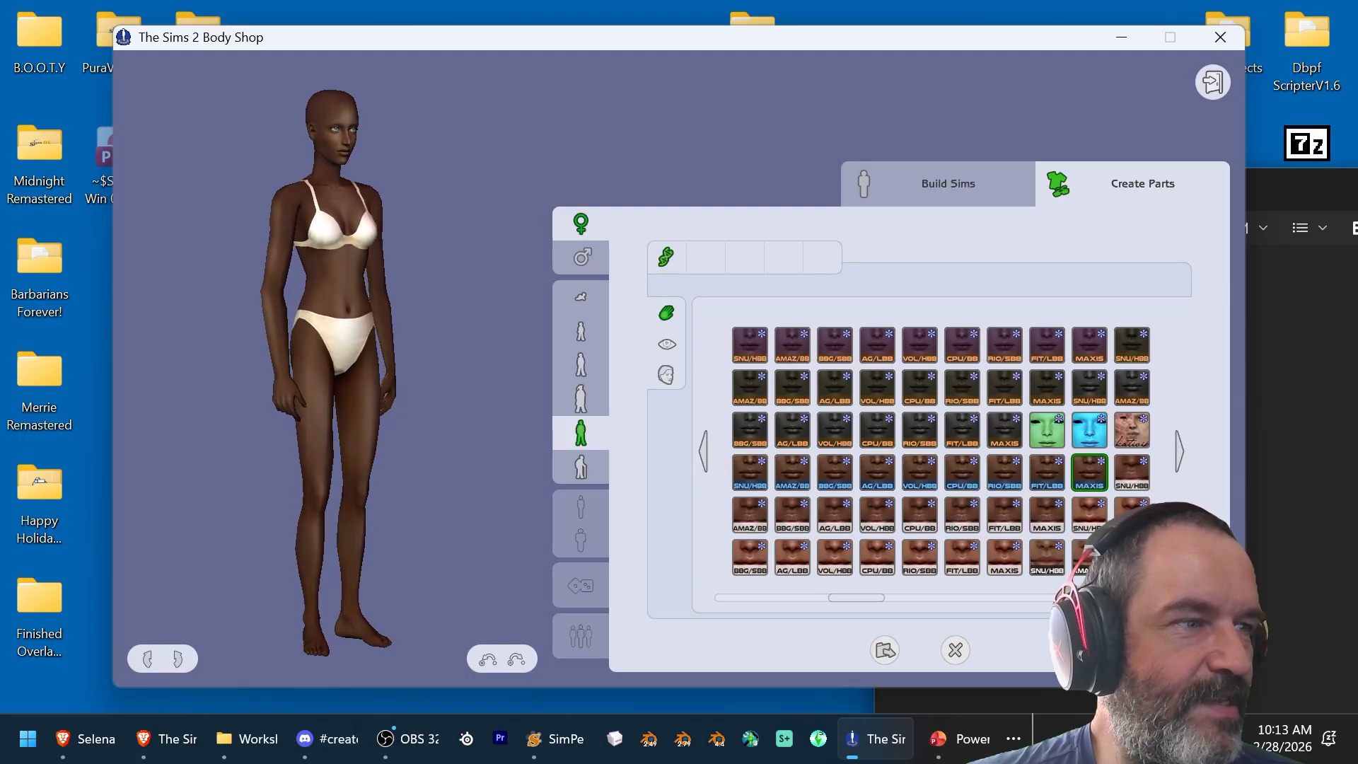
Step: Compare the blue-labelled MAXIS and FIT/LBB skin tones on the elder and adult female models, ending on adult with MAXIS
click(576, 479)
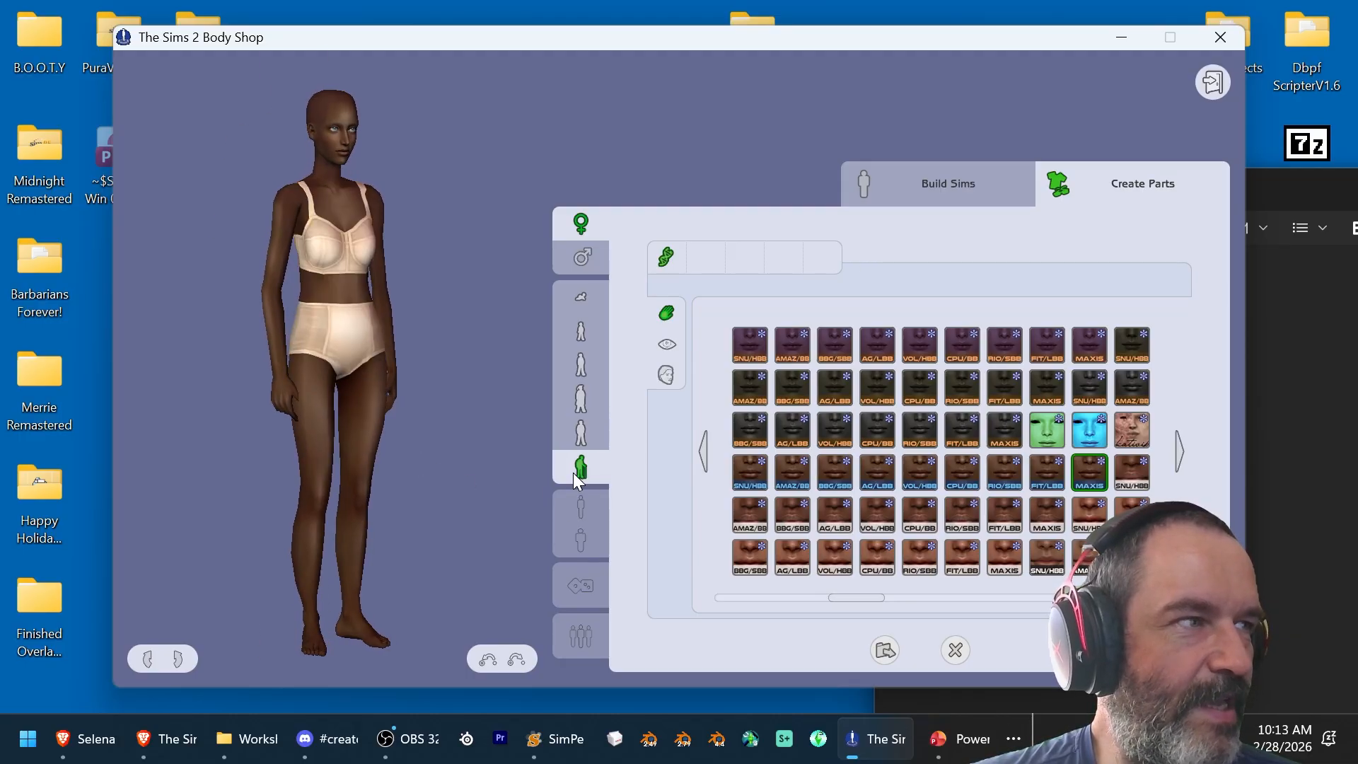
drag(311, 418, 366, 401)
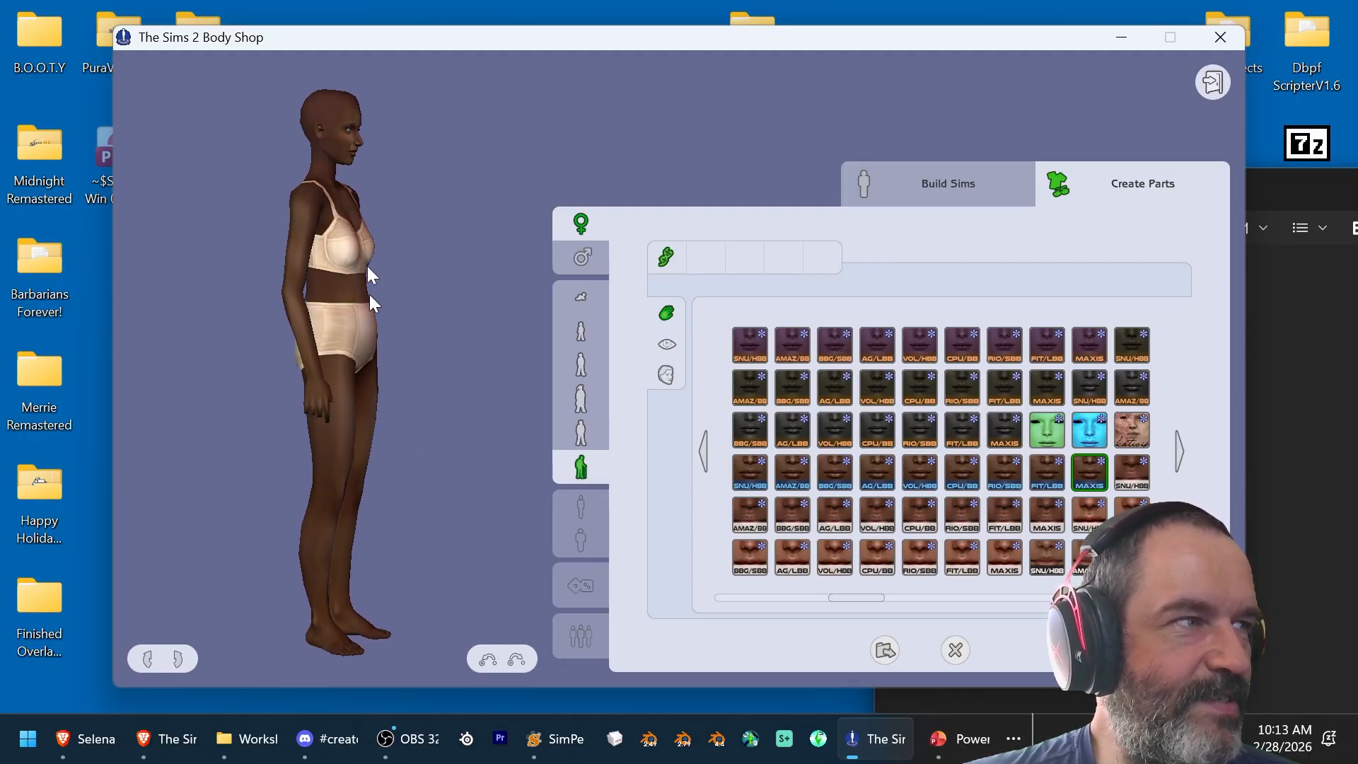
drag(357, 337, 337, 371)
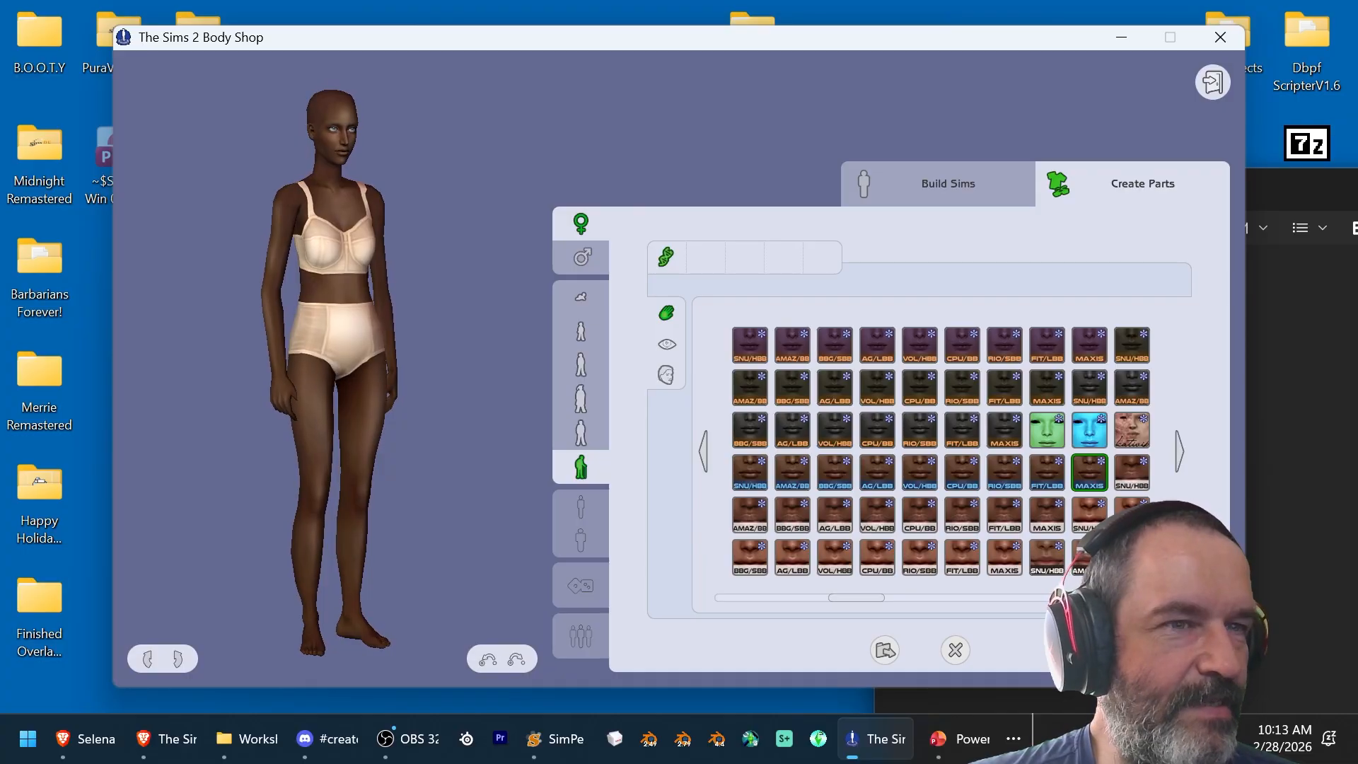
click(1054, 481)
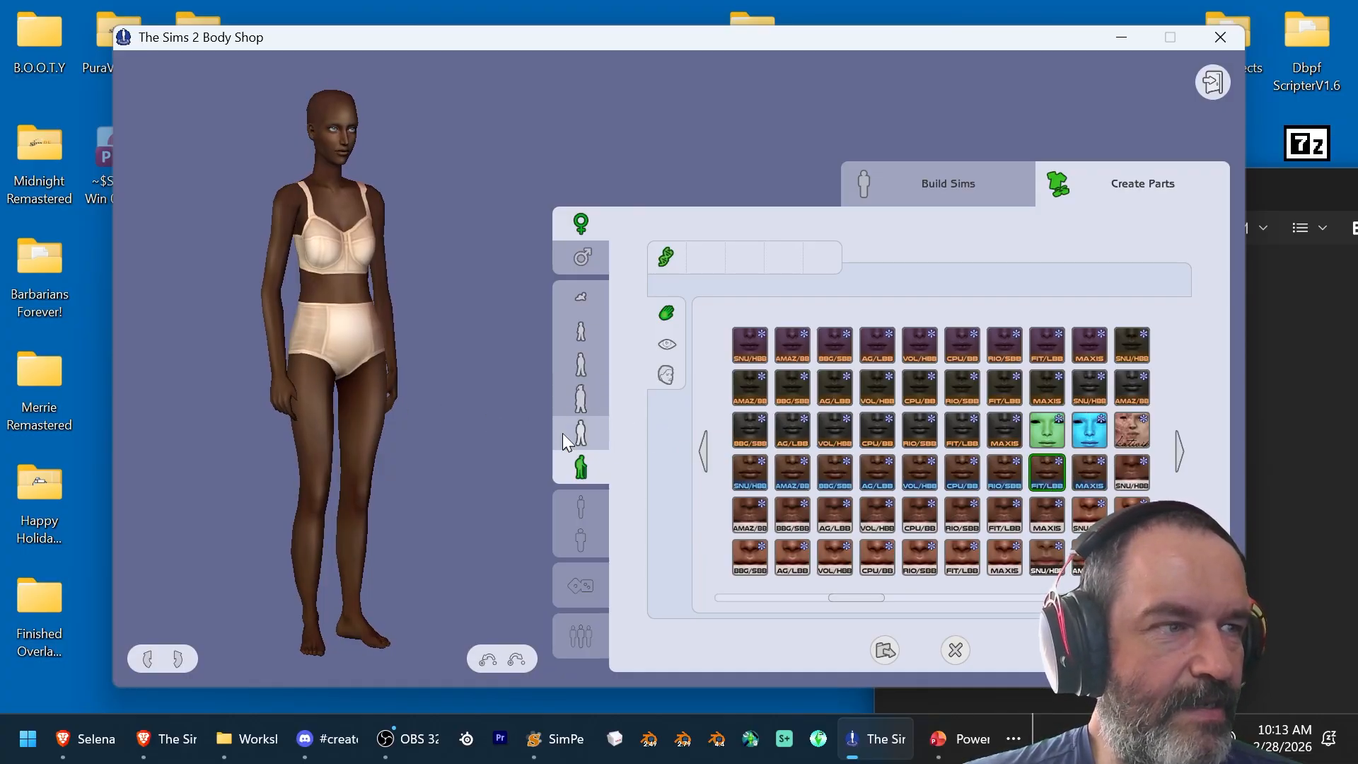
click(564, 434)
click(1079, 476)
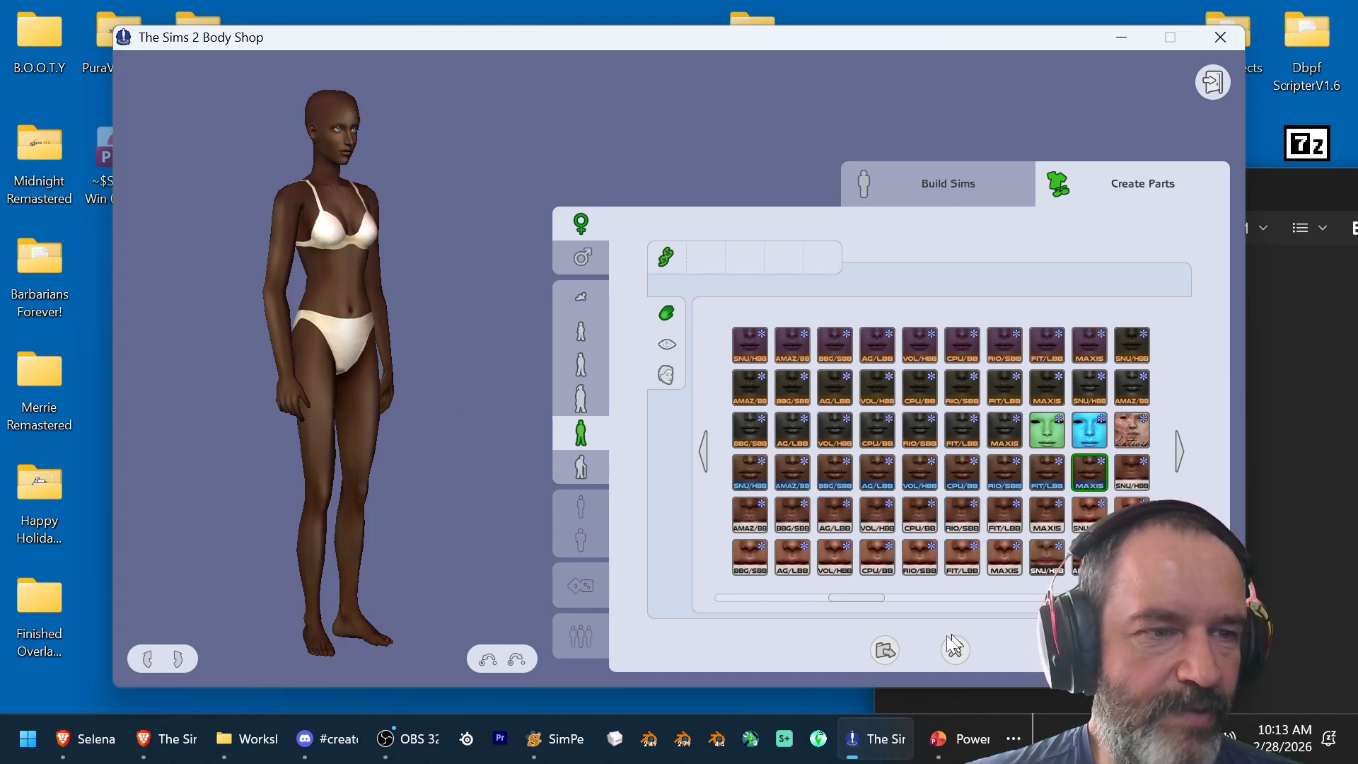
Step: Export the selected MAXIS skin tone as a project named testSkin3-NoPixe
click(885, 648)
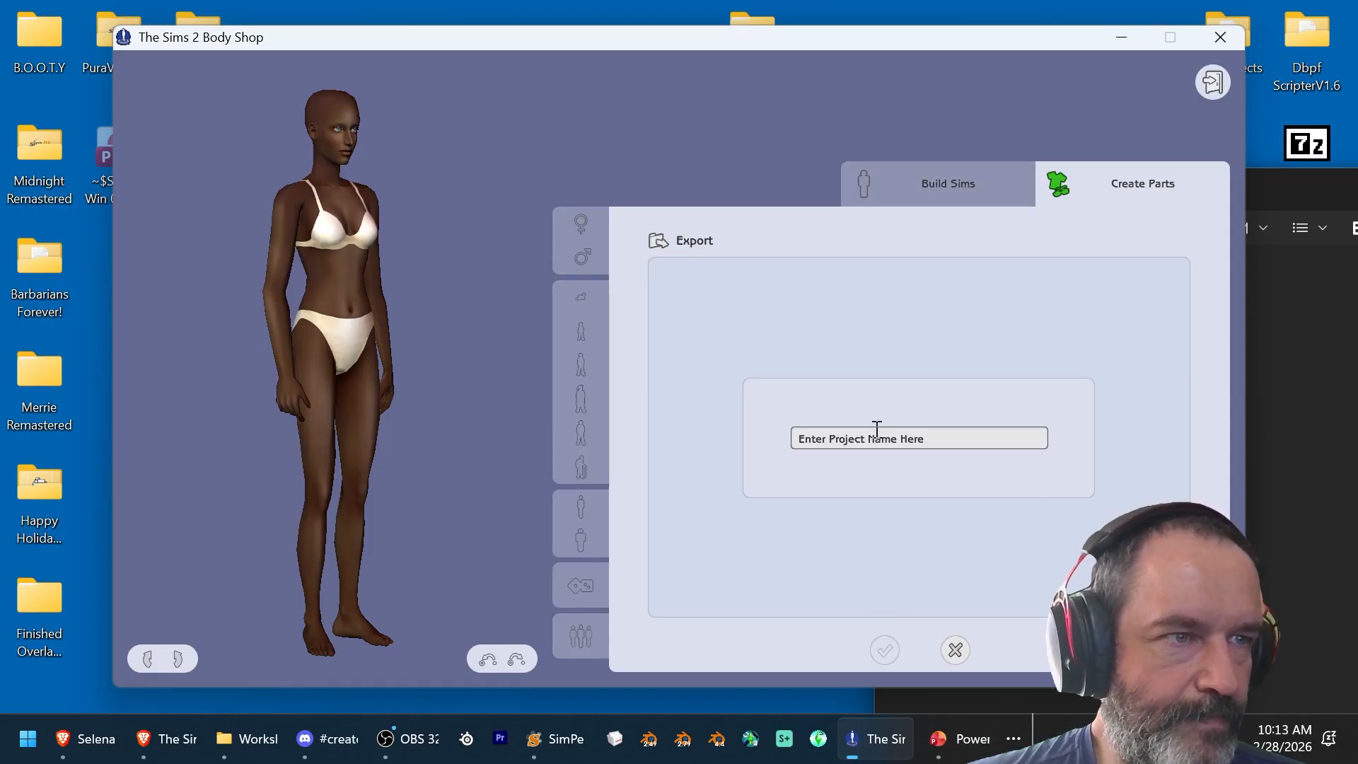
click(875, 428)
text(testSkin)
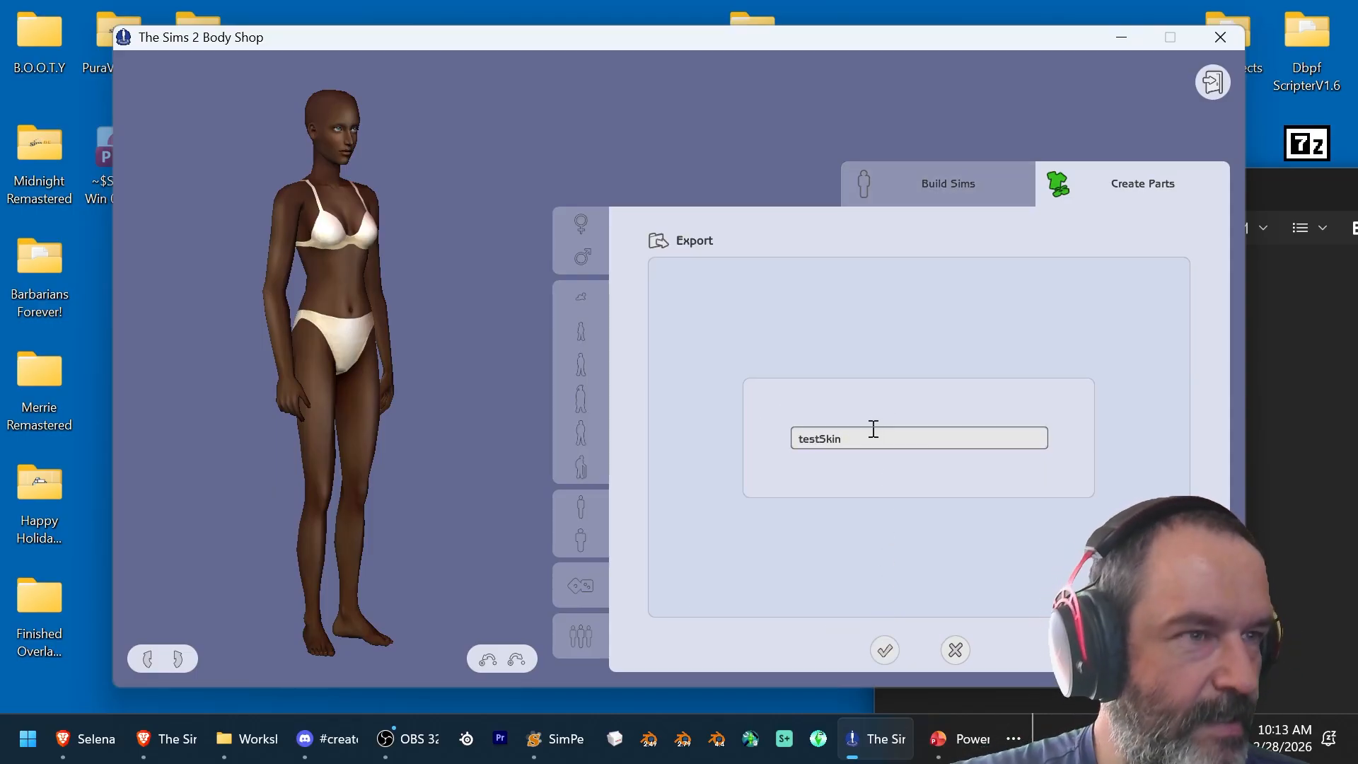
text(3)
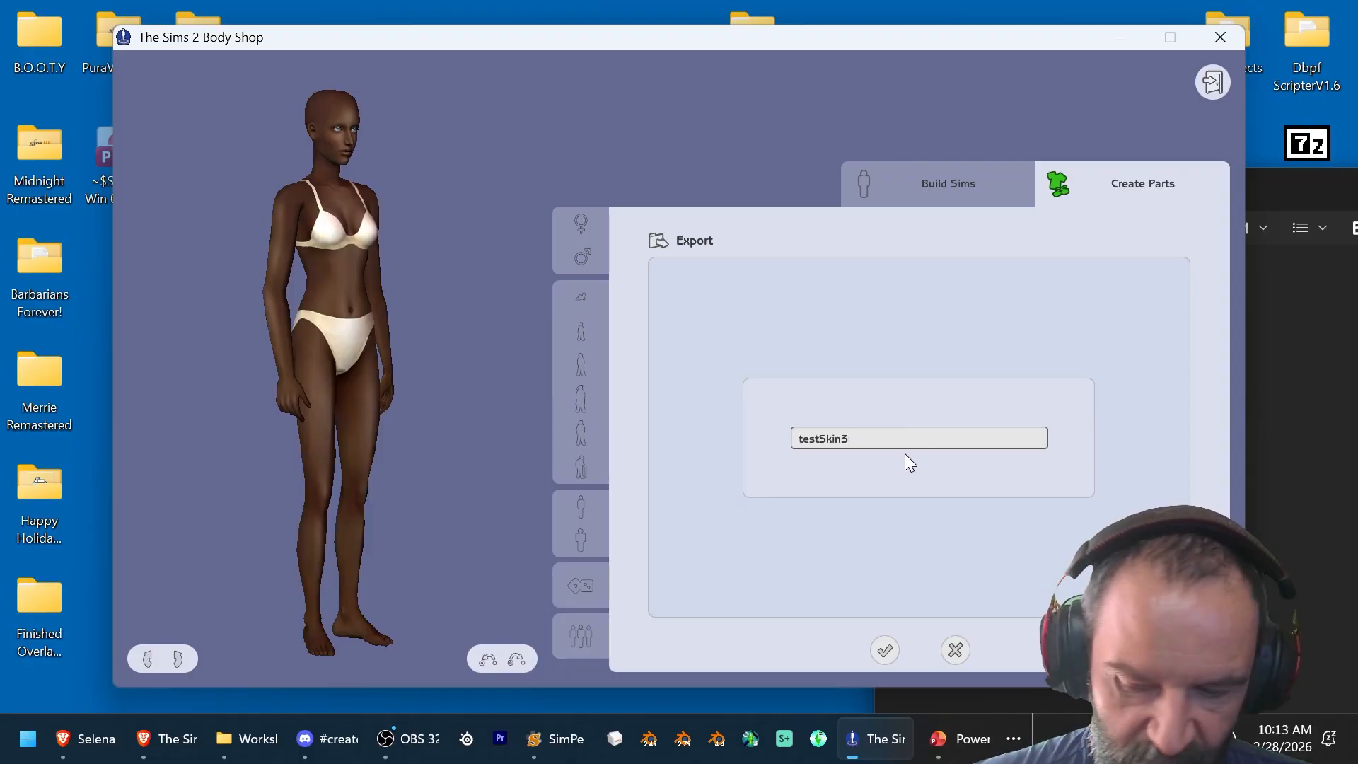
text(-NoPixe)
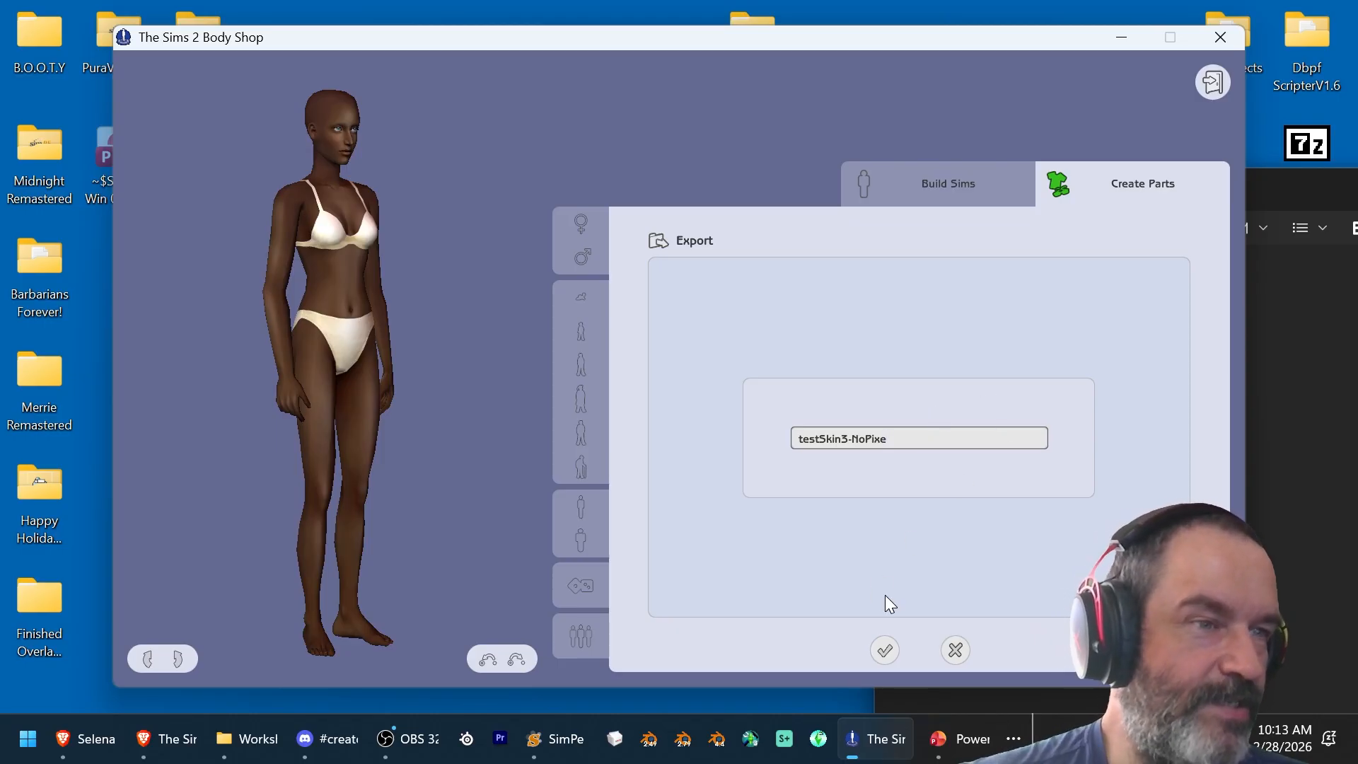
key(Return)
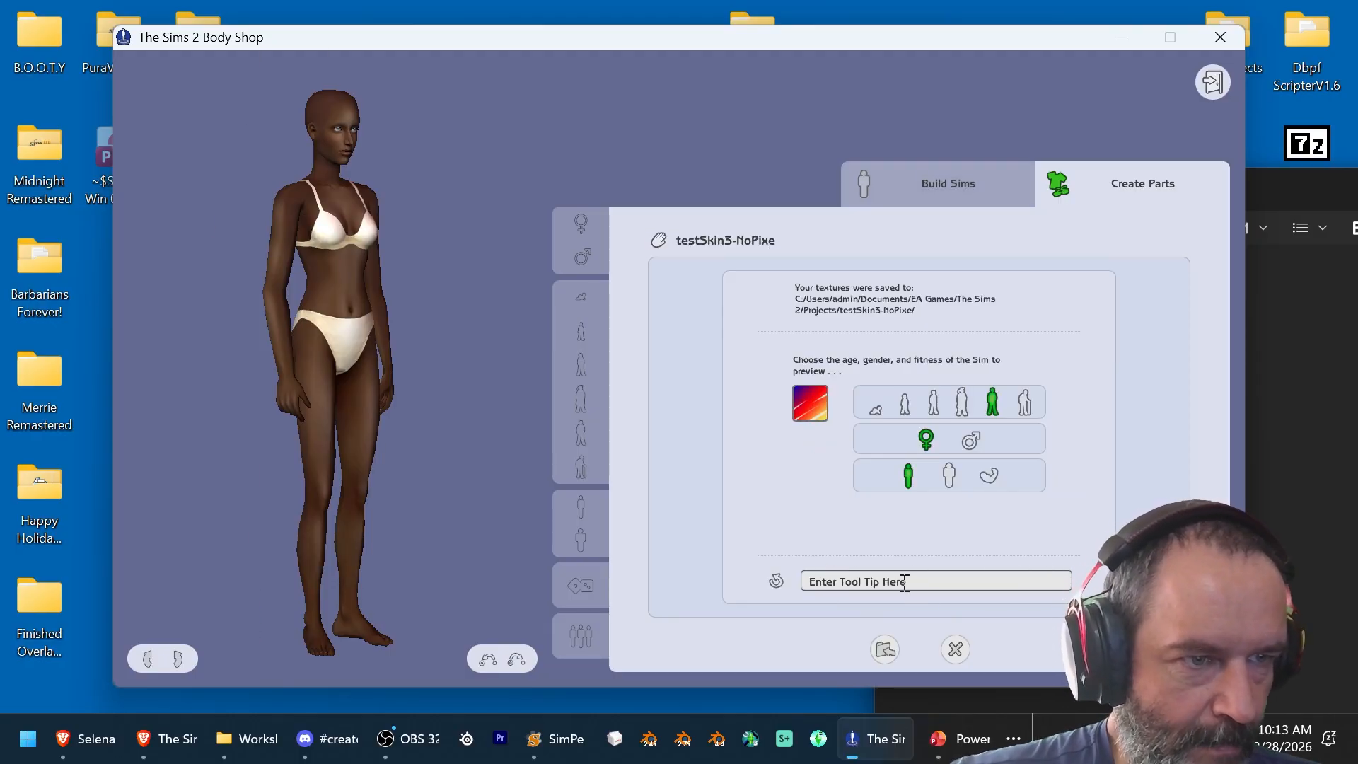
Step: Set the skin tone's tooltip to "Test Skin 3" and import it into the game
click(849, 575)
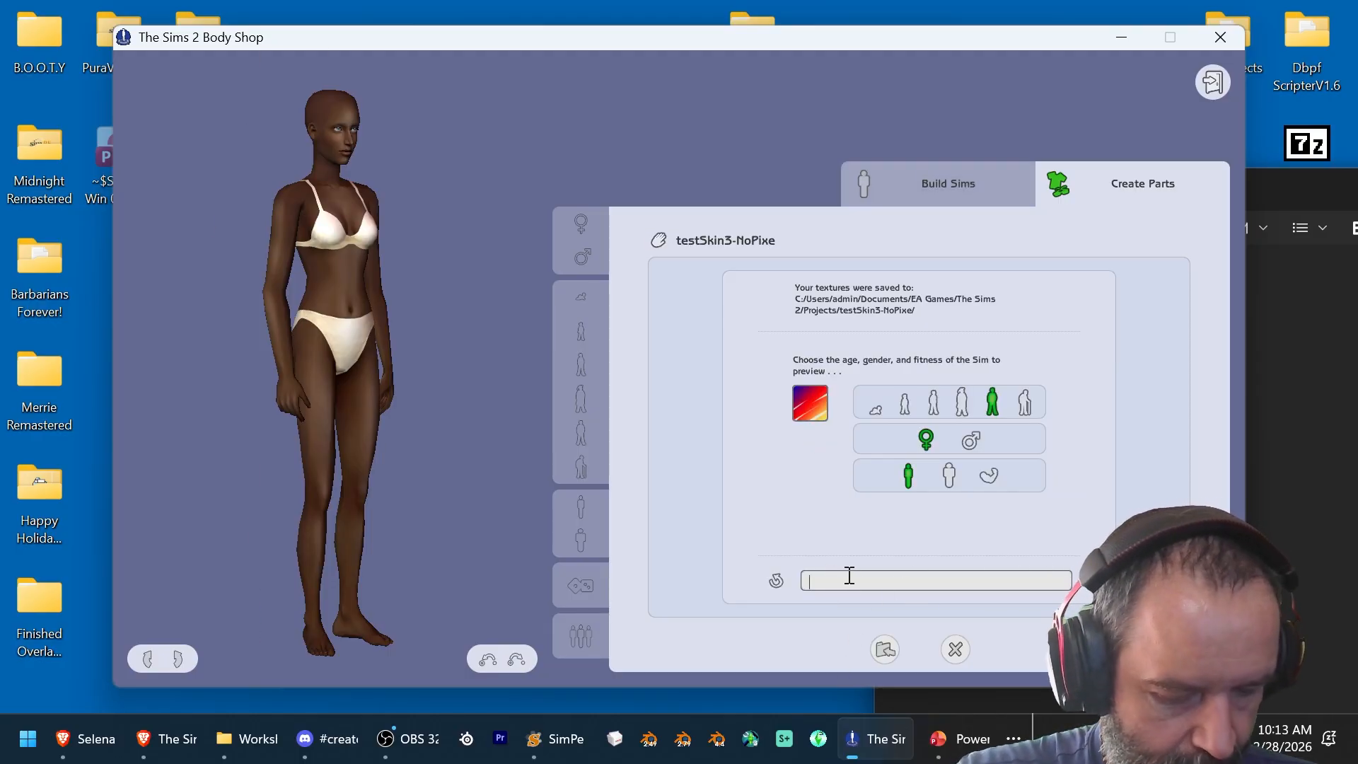
text(Test S)
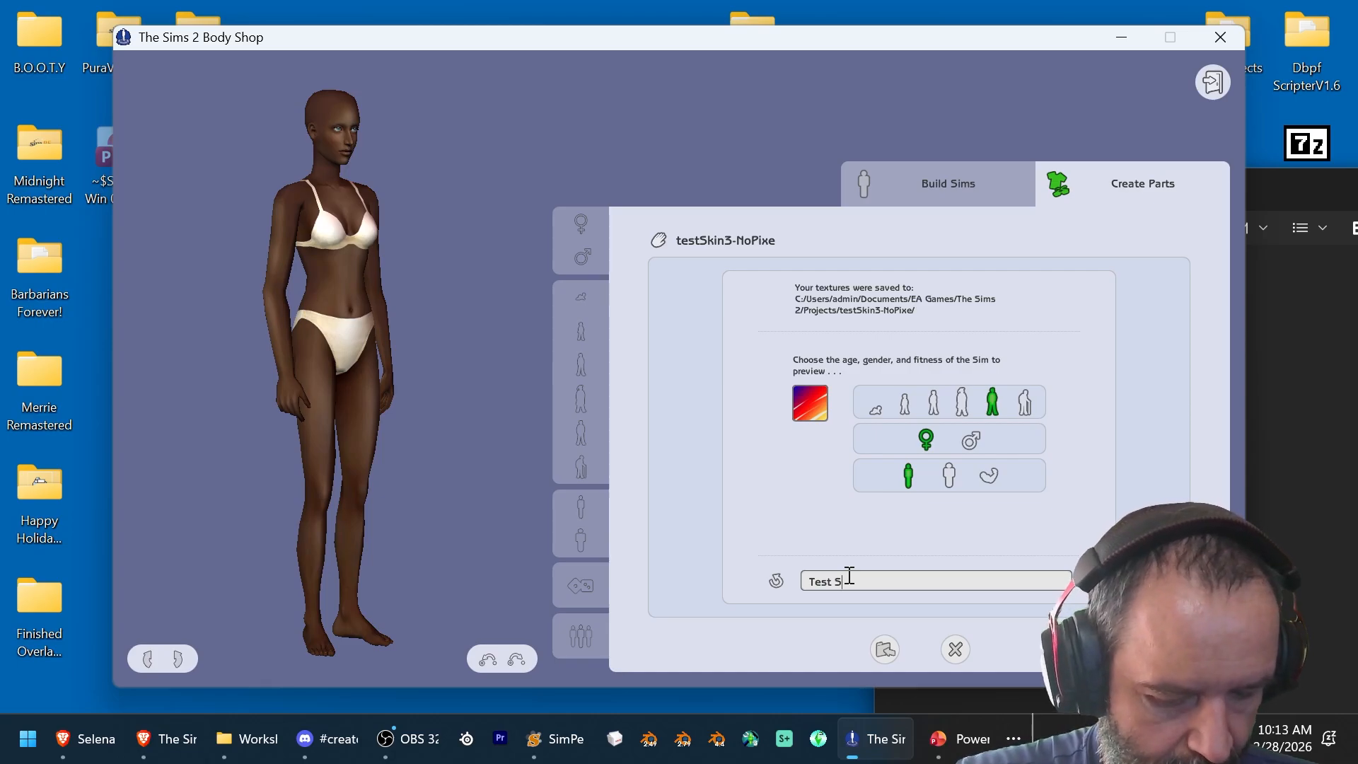
text(kin 3)
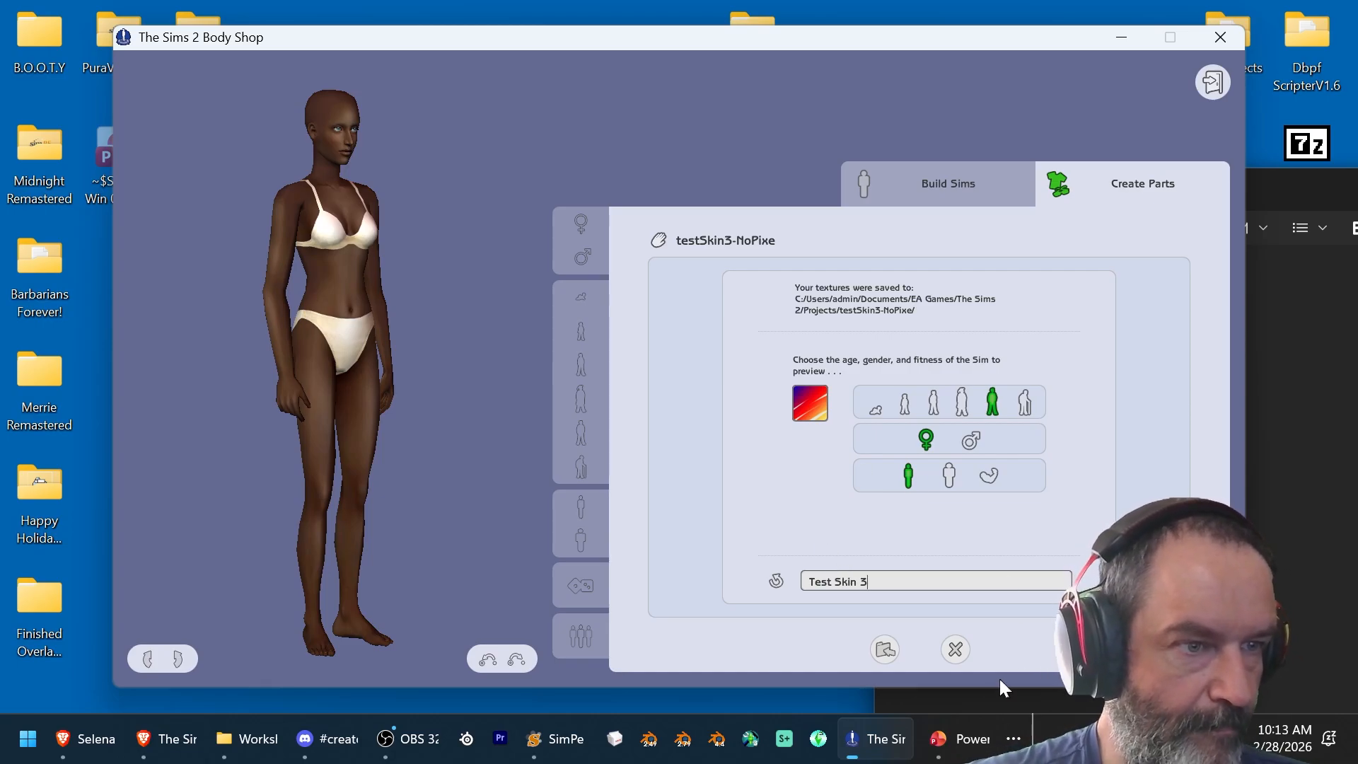
click(890, 644)
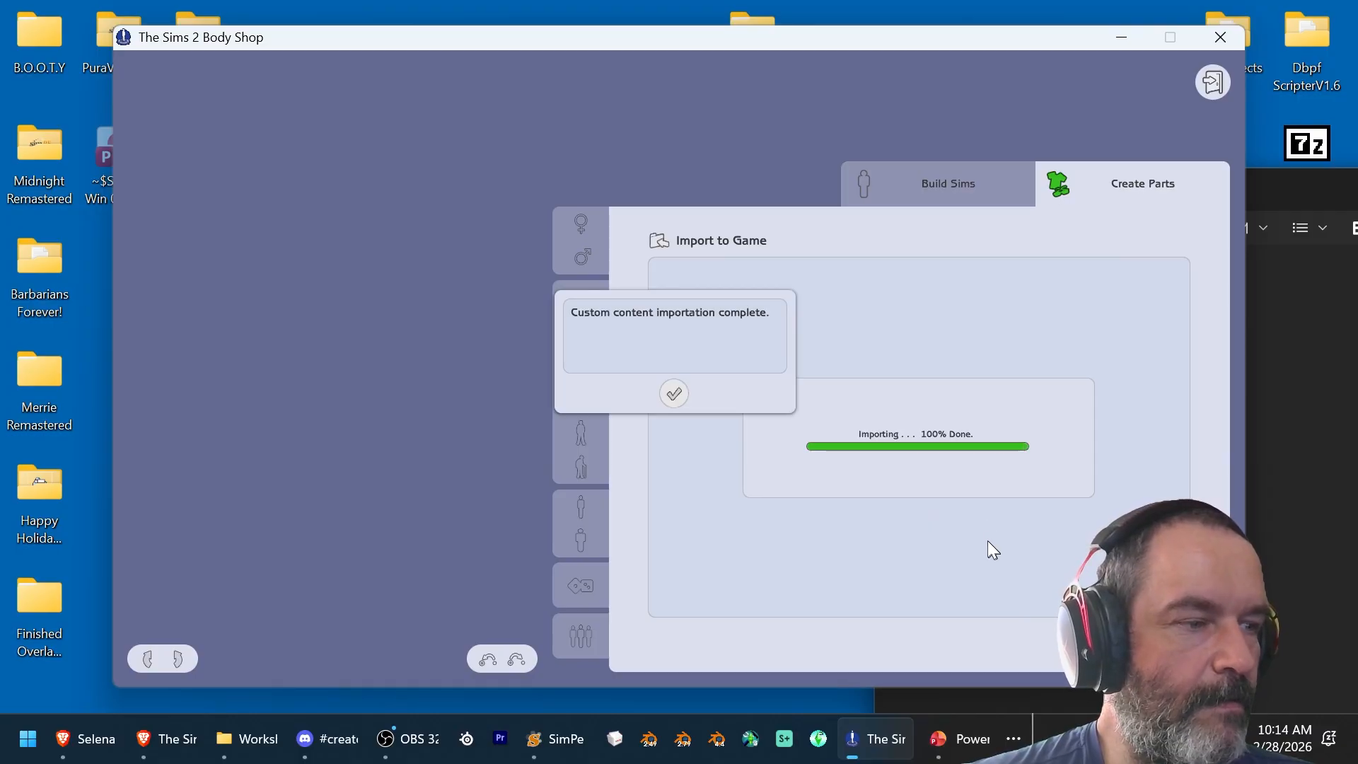
click(674, 394)
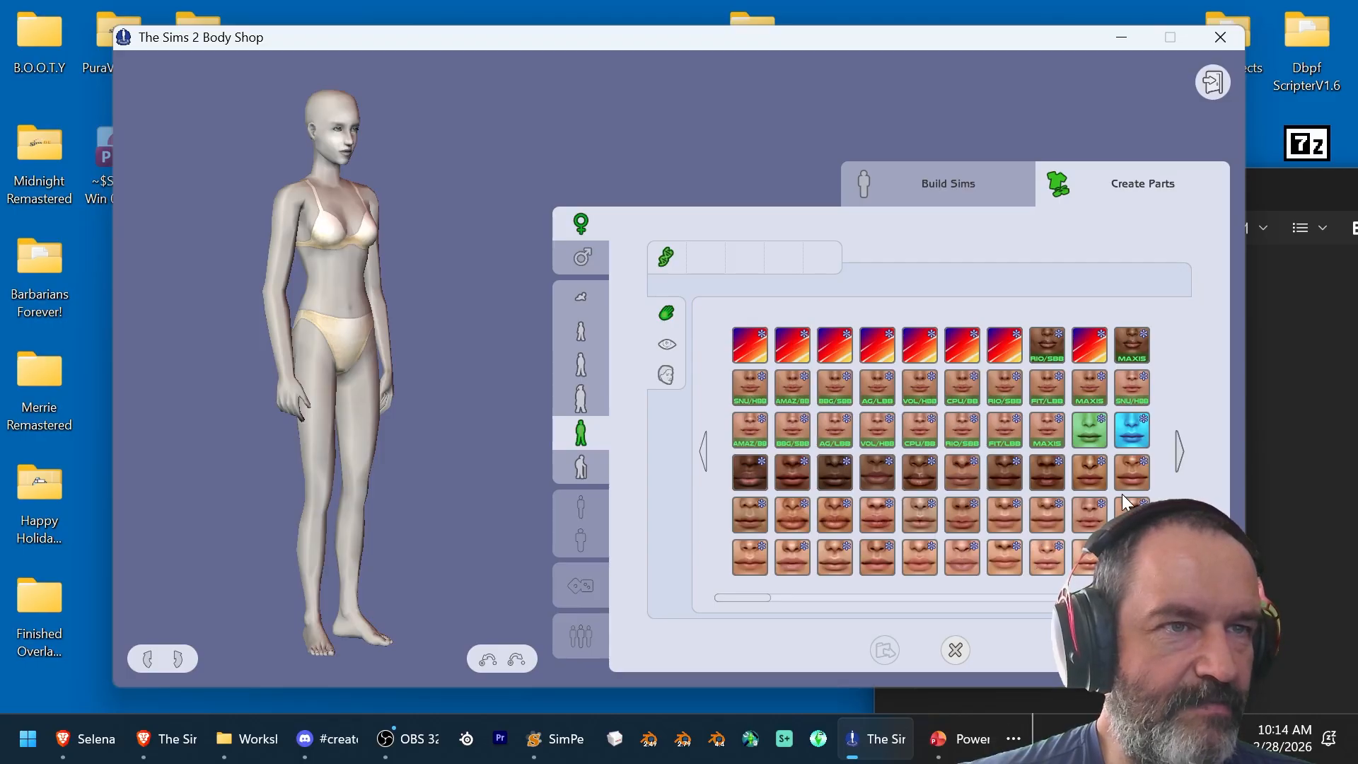
Step: Export the green-labelled VOL/HBB skin tone in the third row as a project named TsetSkin4-NoPixe
click(877, 430)
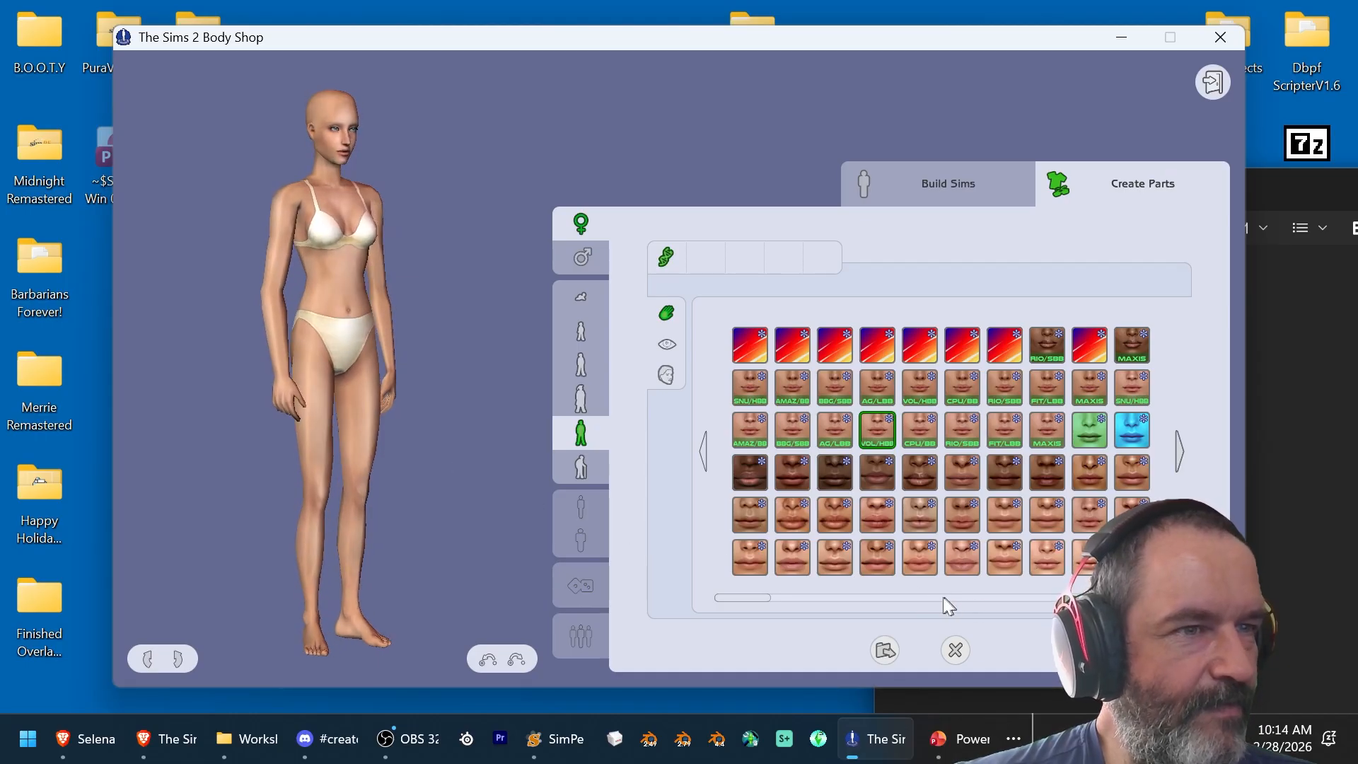
click(885, 650)
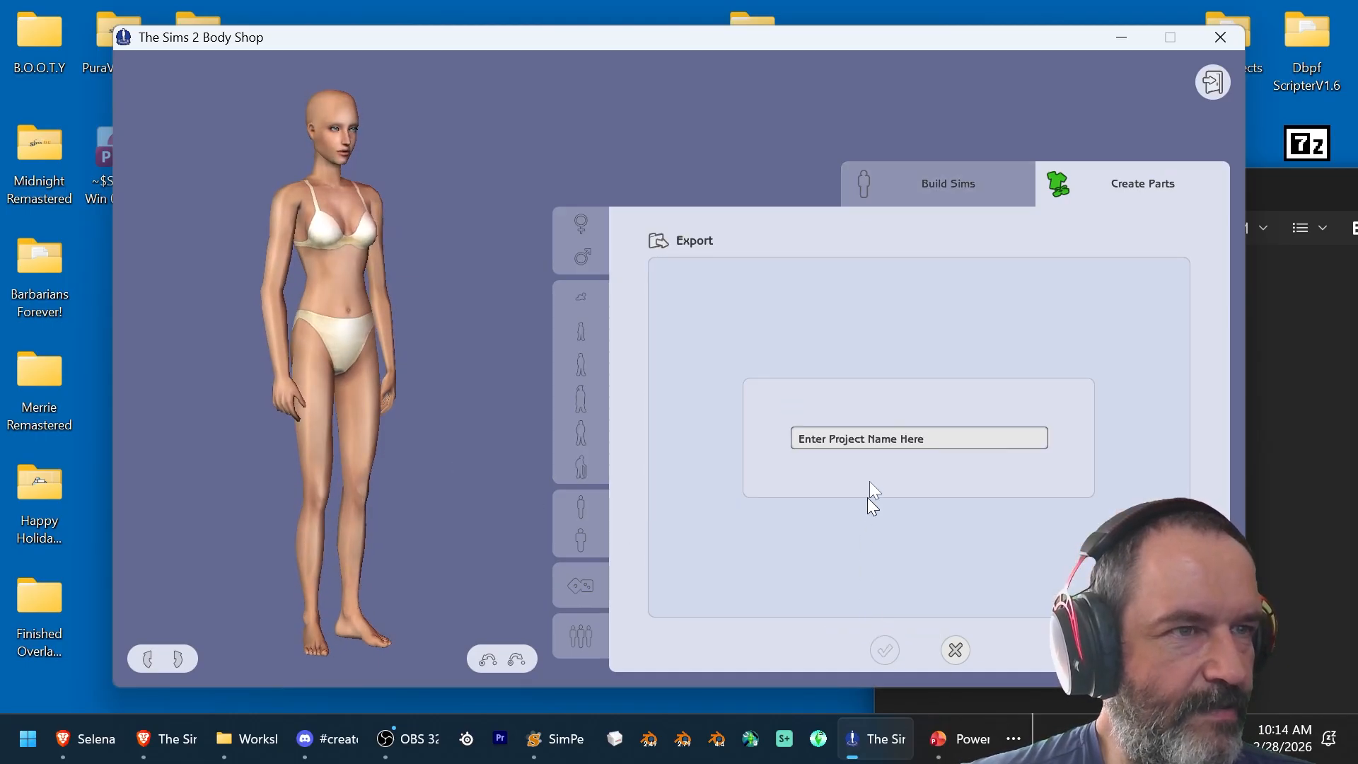
click(880, 438)
text(Tset)
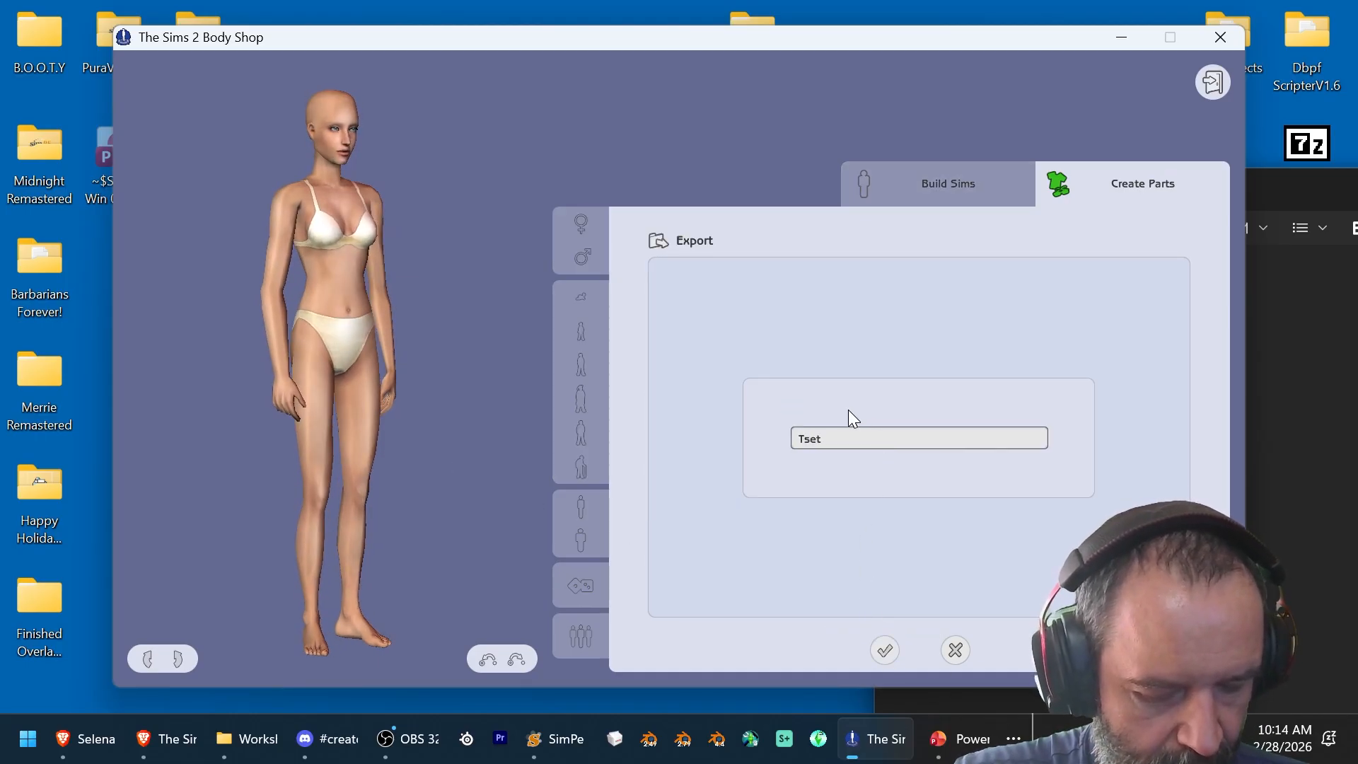
text(Skin)
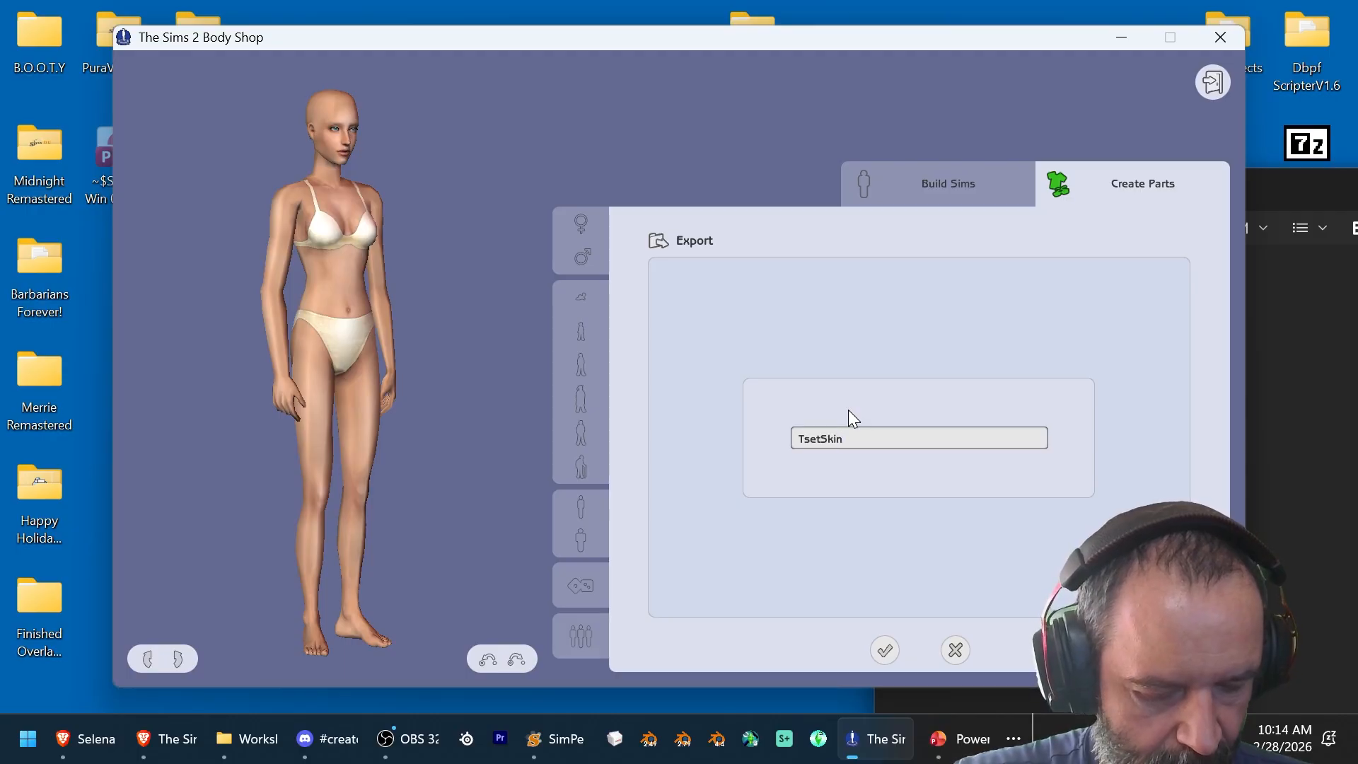
text(4-NoPixe)
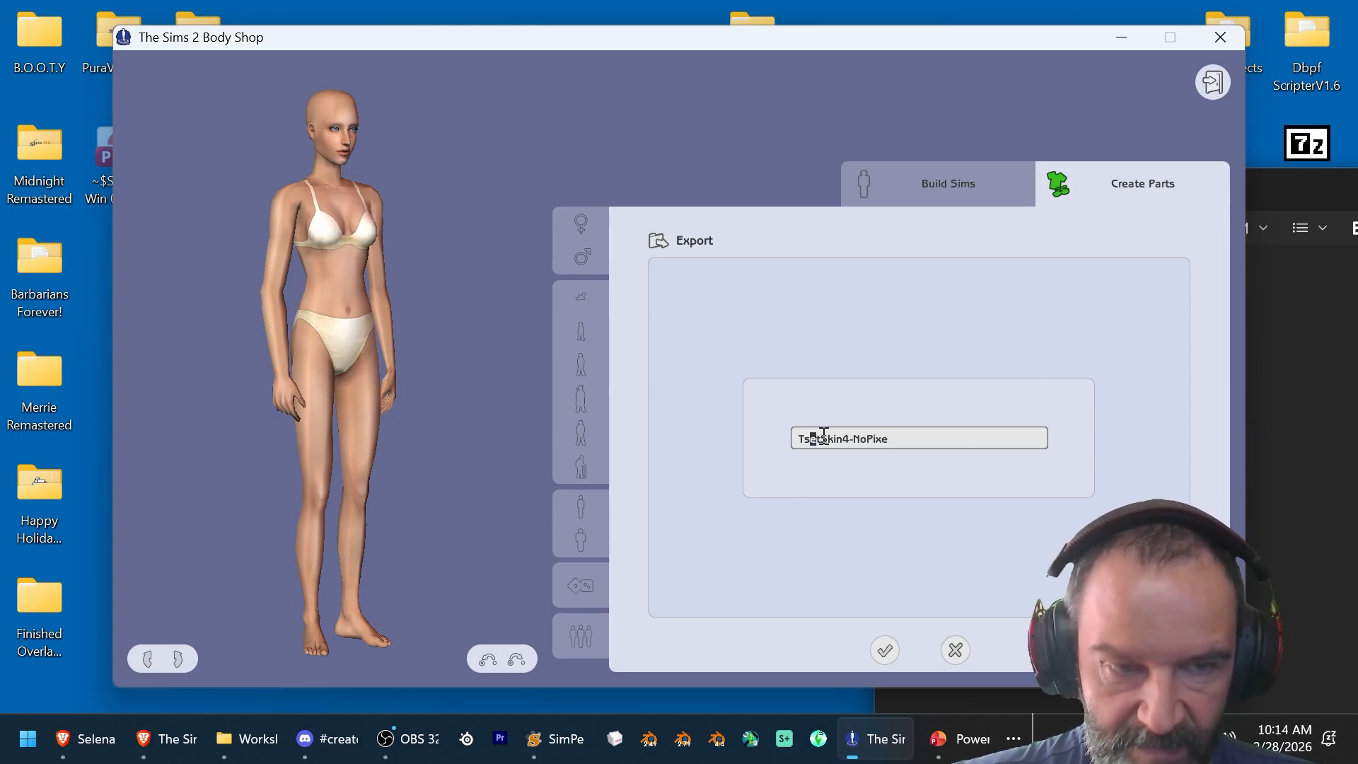
key(Return)
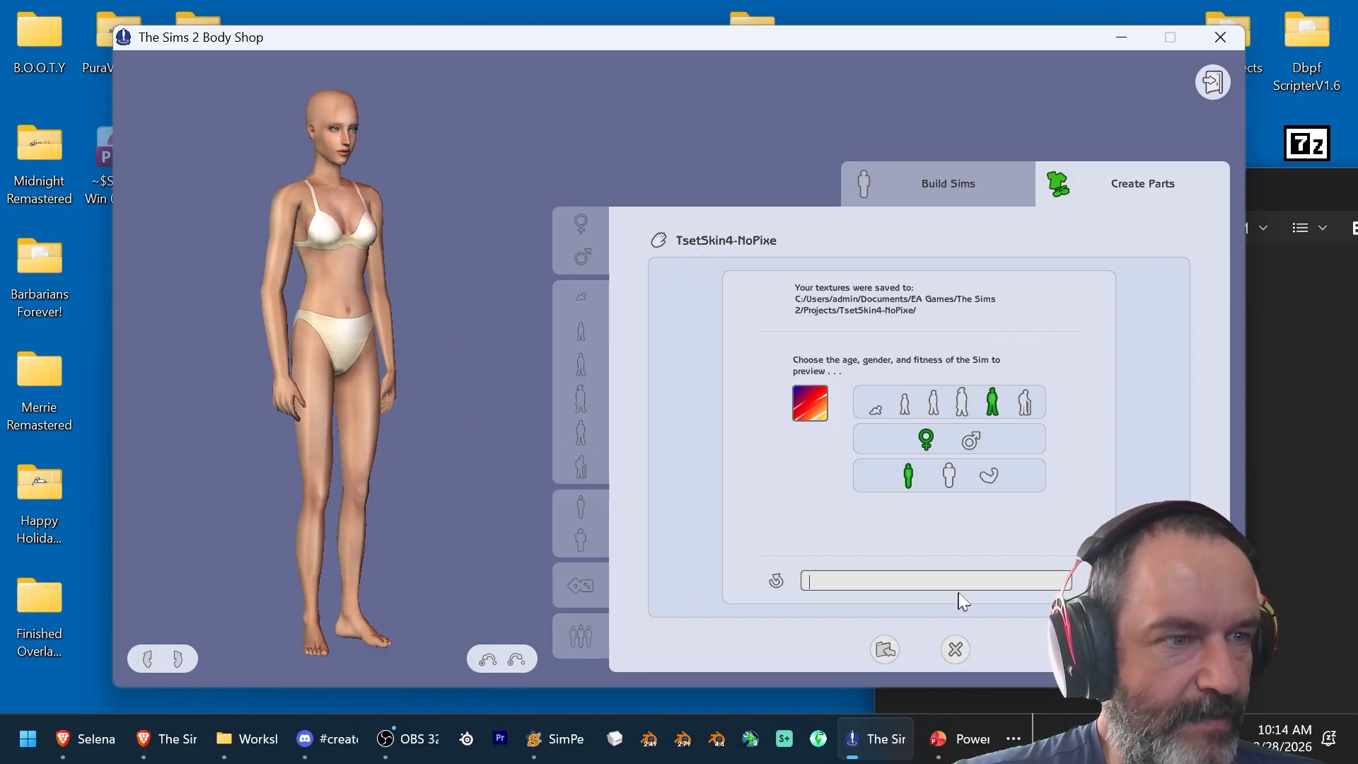
Step: Set the second skin tone's tooltip to "Test skin 4" and import it into the game
text(Test )
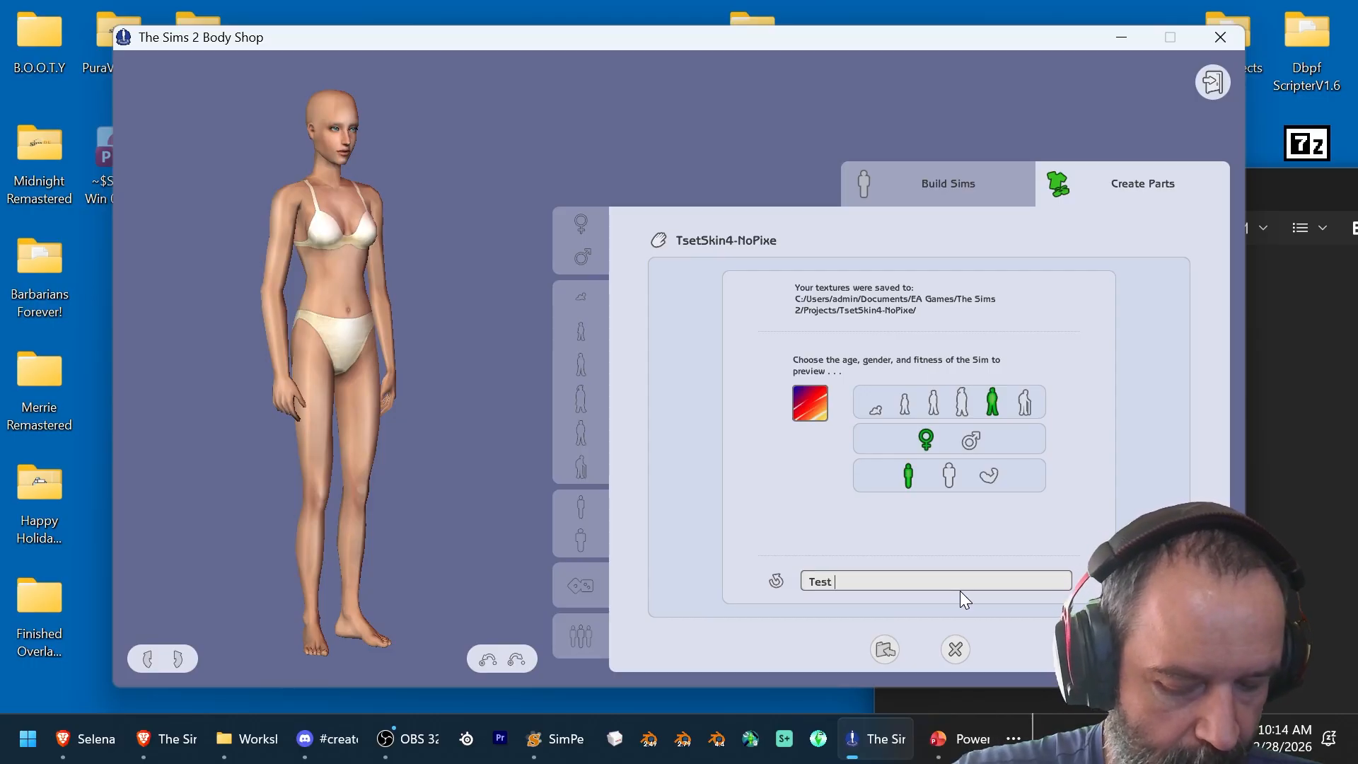
text(skin )
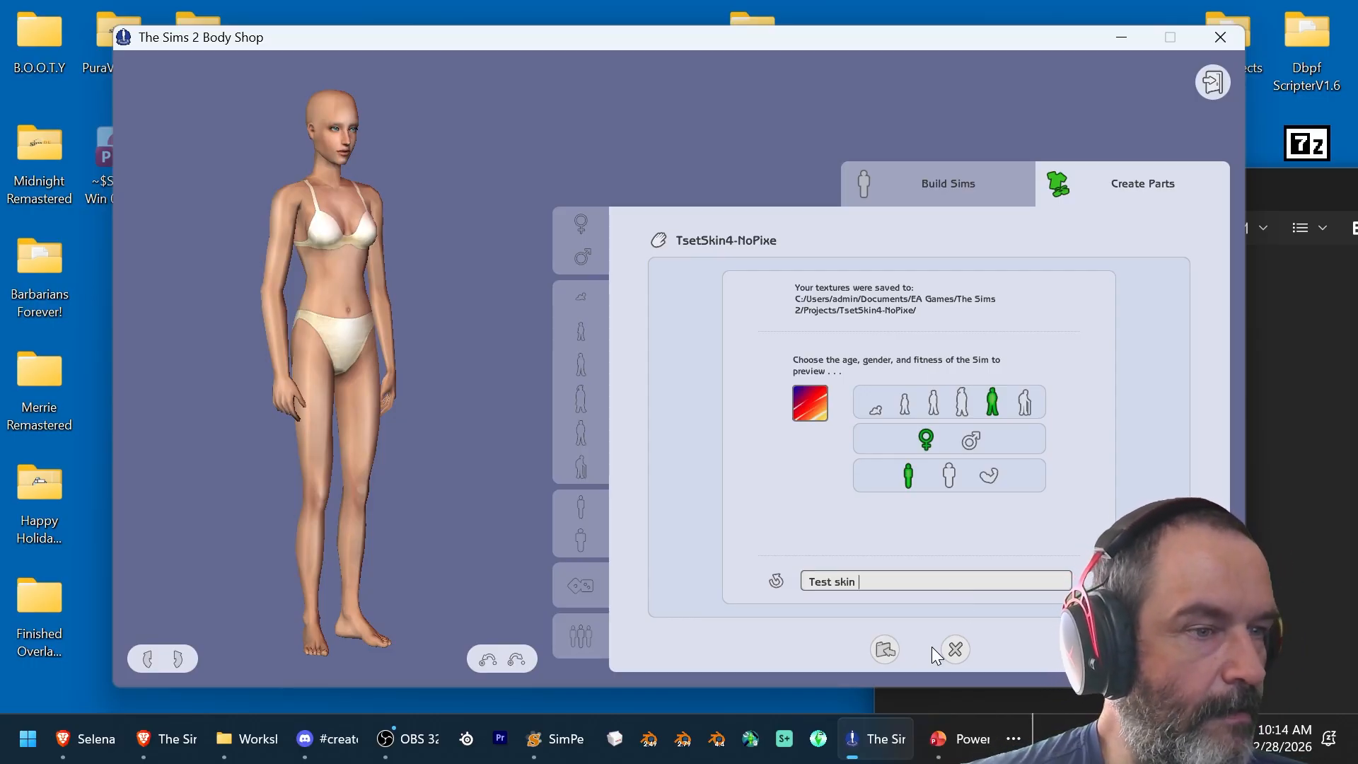
text(3)
key(BackSpace)
text(4)
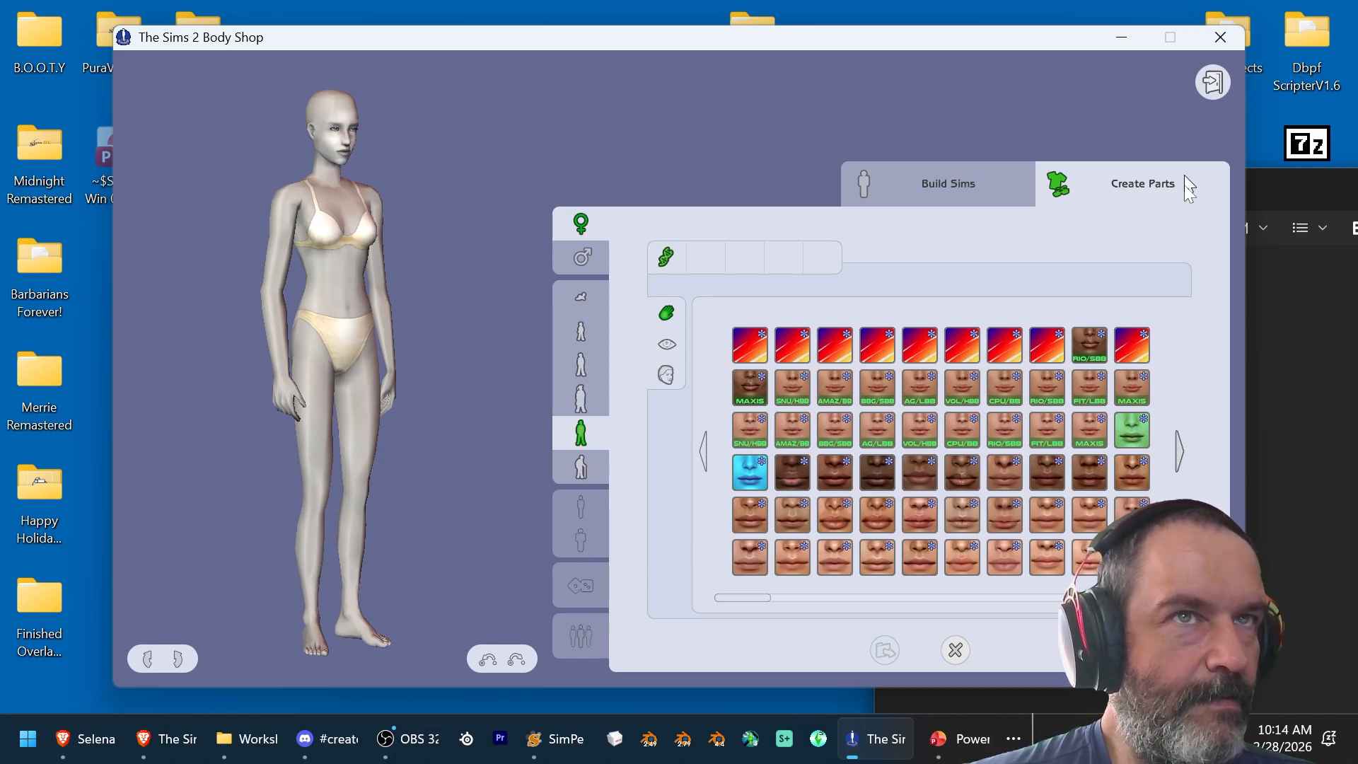
Step: Exit Body Shop and open 2dc7feef_testSkin3-NoPixe.package from the SavedSims folder in SimPe
click(1214, 82)
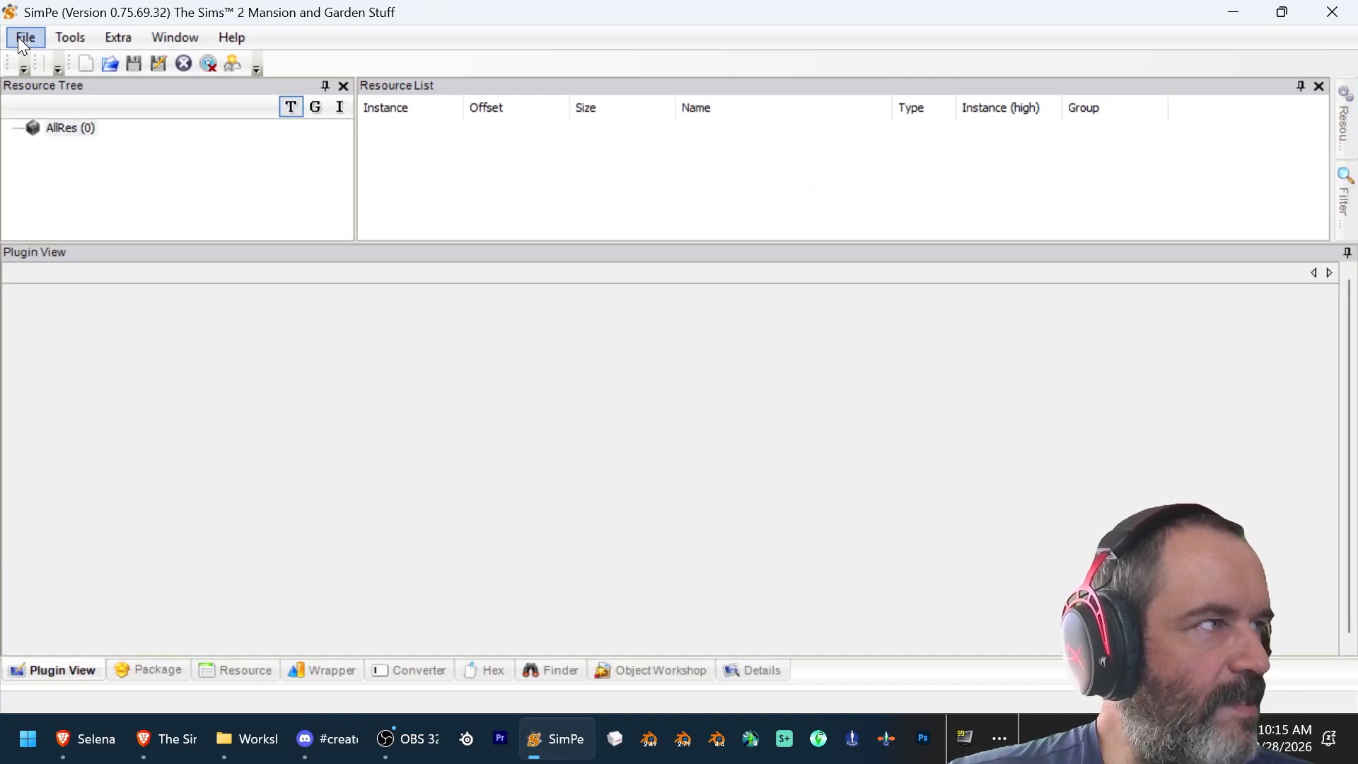
click(21, 38)
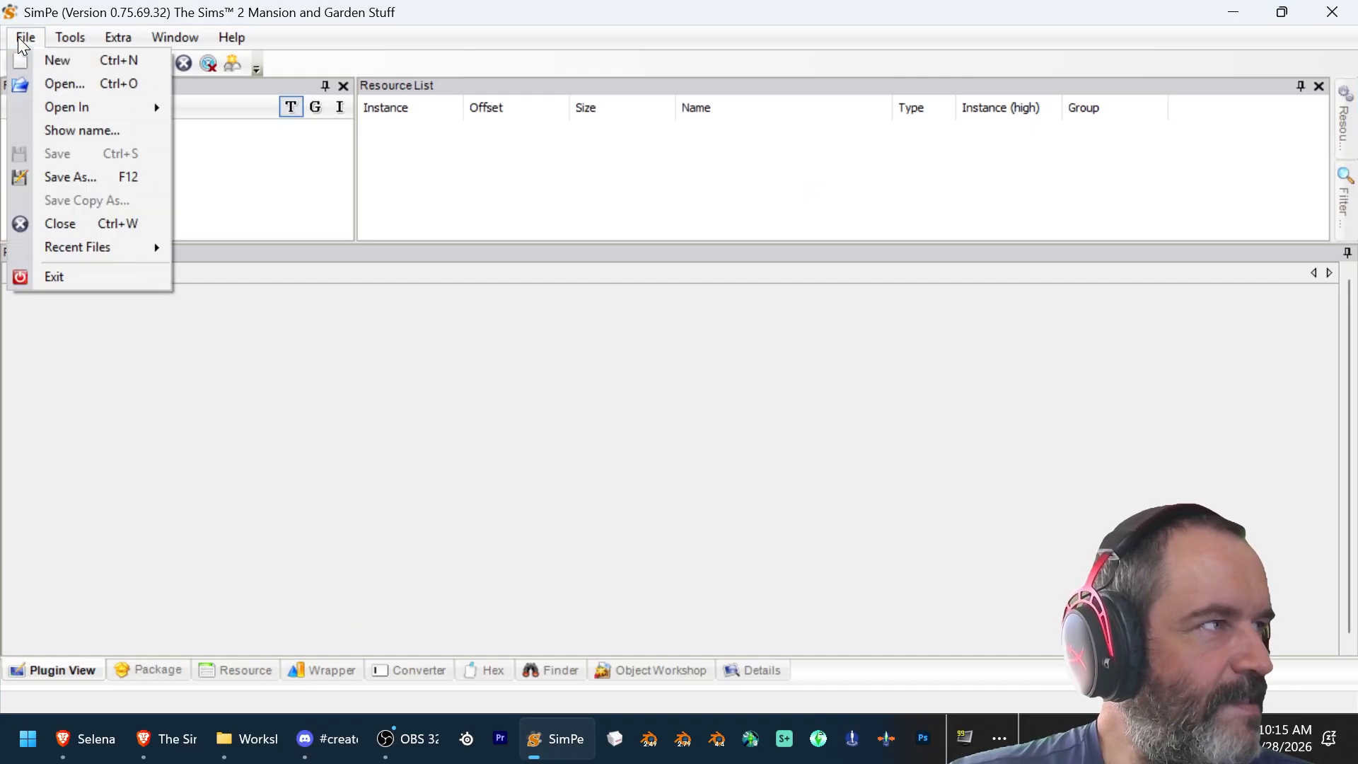
click(46, 83)
click(198, 371)
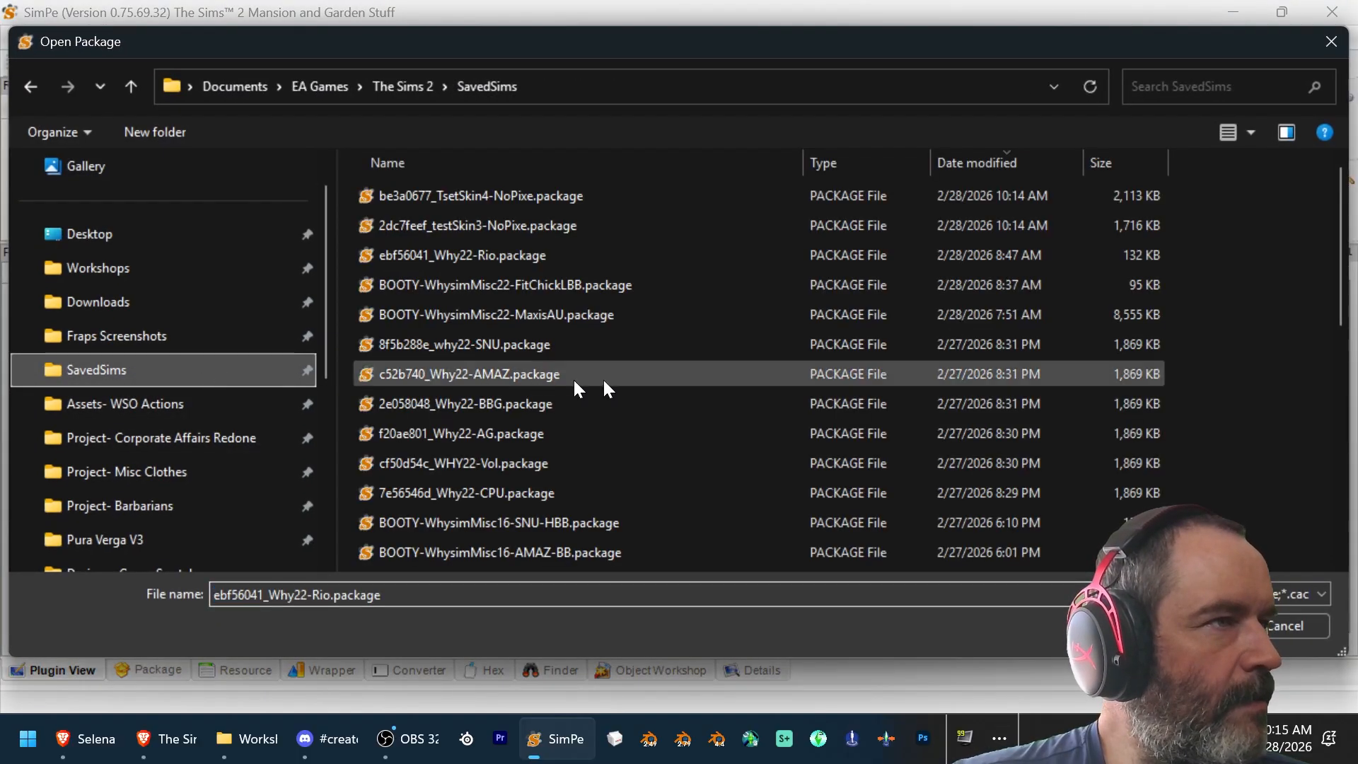
double_click(587, 225)
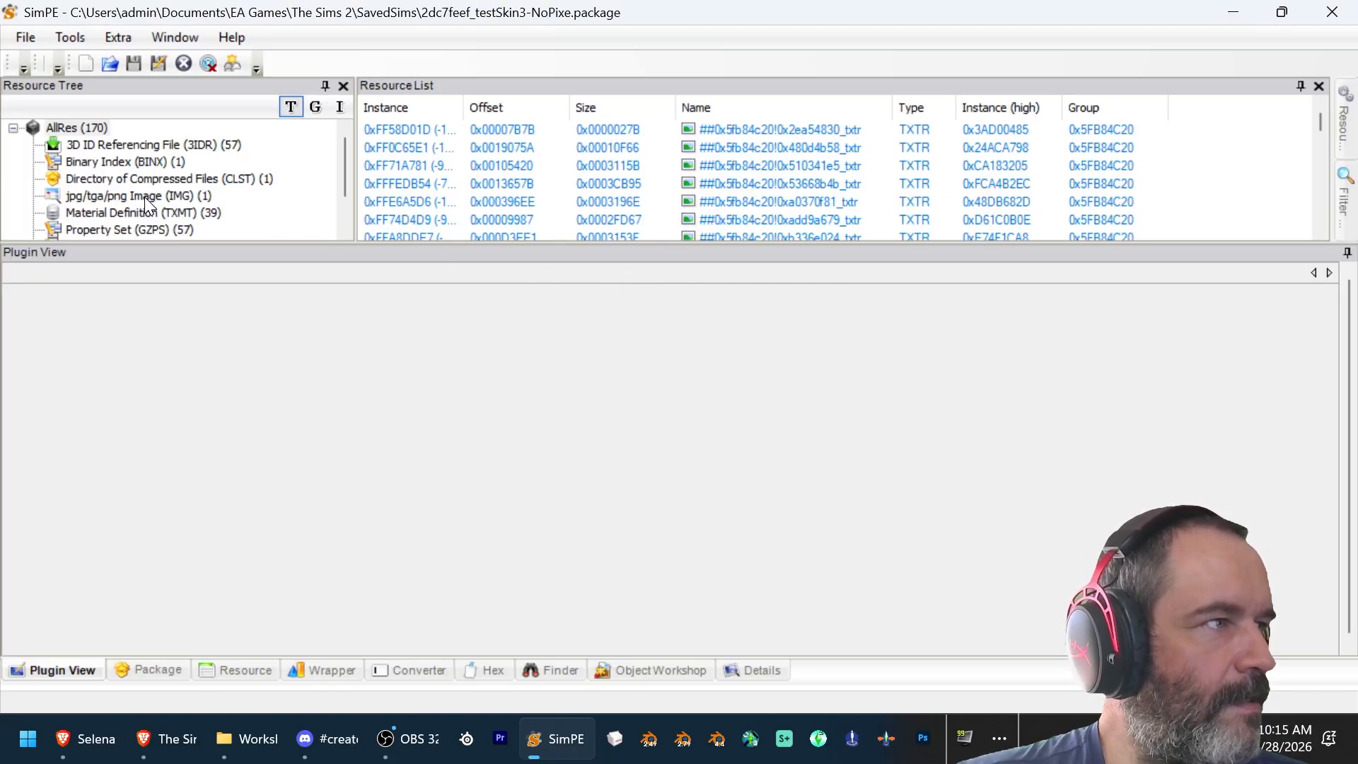
Step: List the Material Definition resources and record the afbodycut material's base texture name ending in a Notepad note as "AF Fit 0f81"
scroll(139, 202, down, 1)
scroll(189, 204, up, 1)
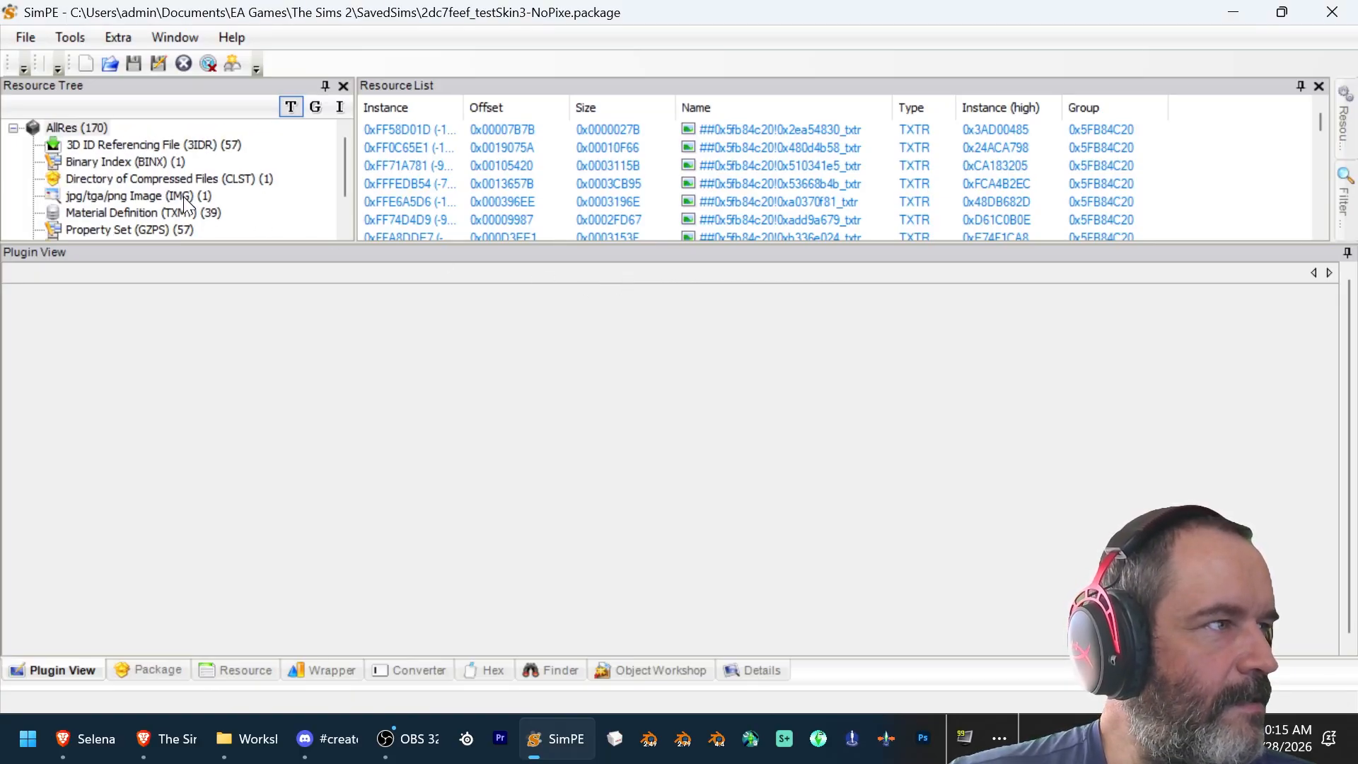
click(189, 214)
click(965, 739)
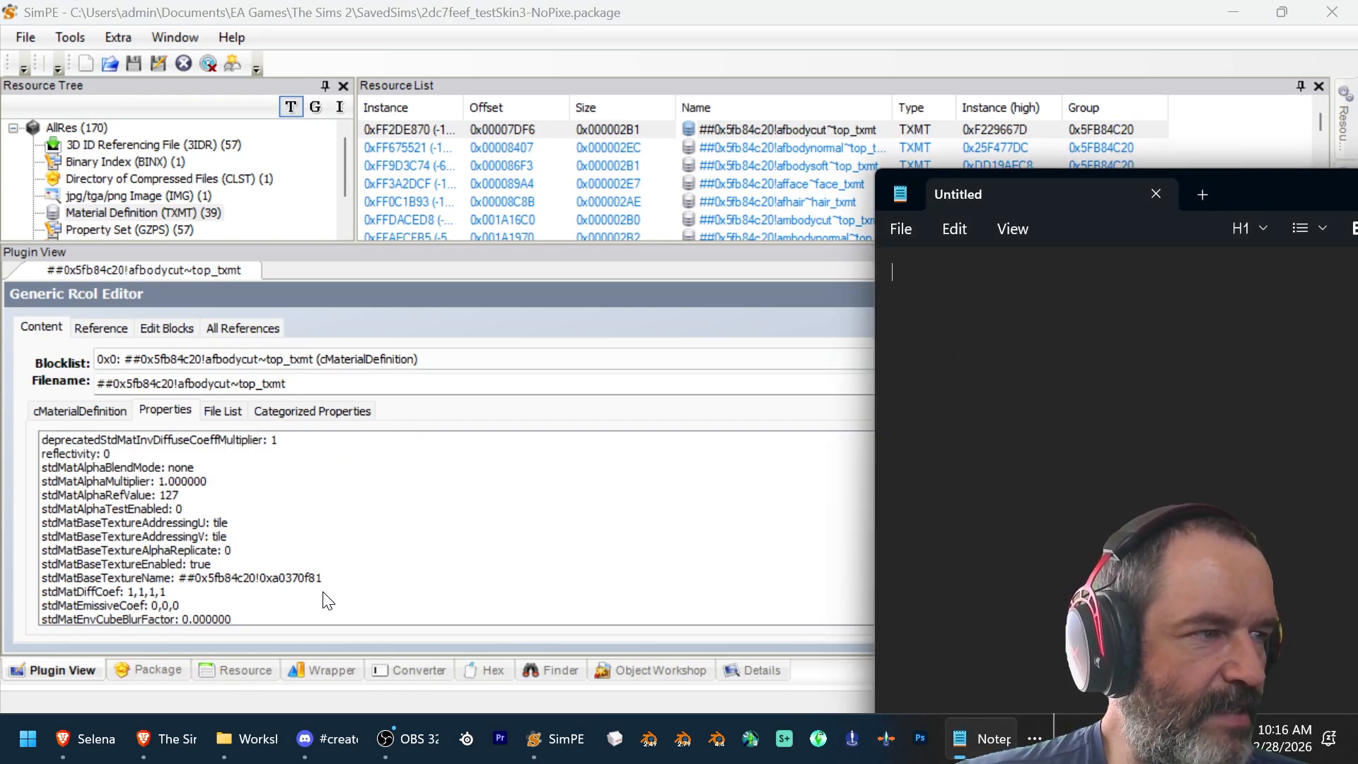
click(701, 578)
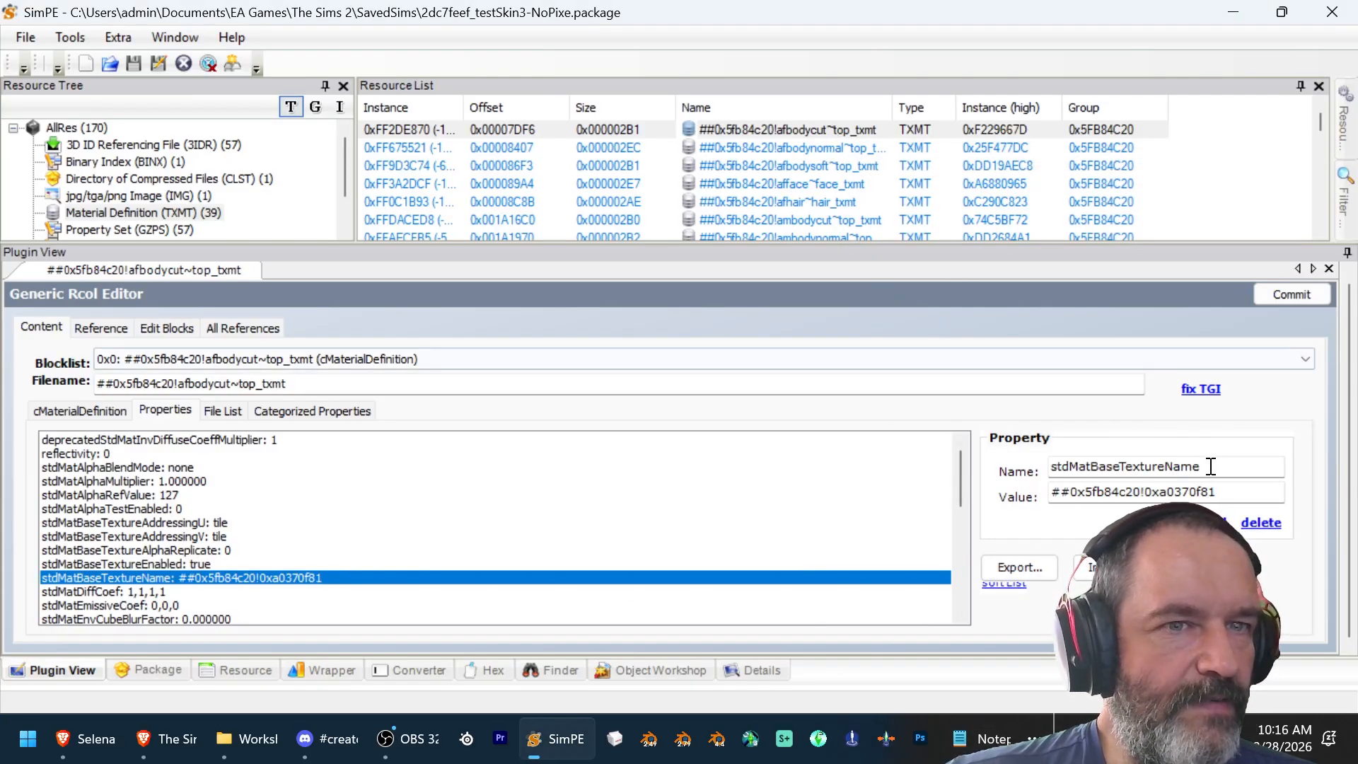
drag(1207, 494, 1190, 493)
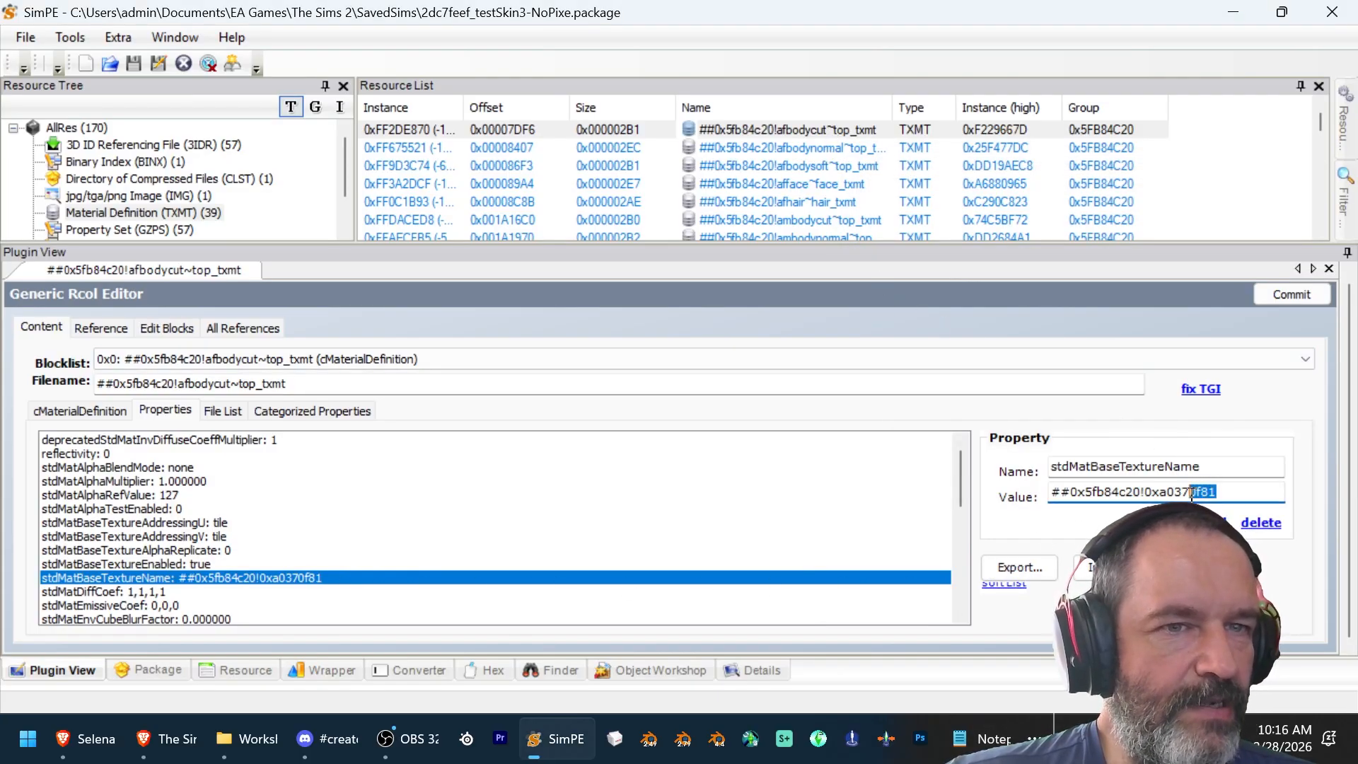
key(alt+Tab)
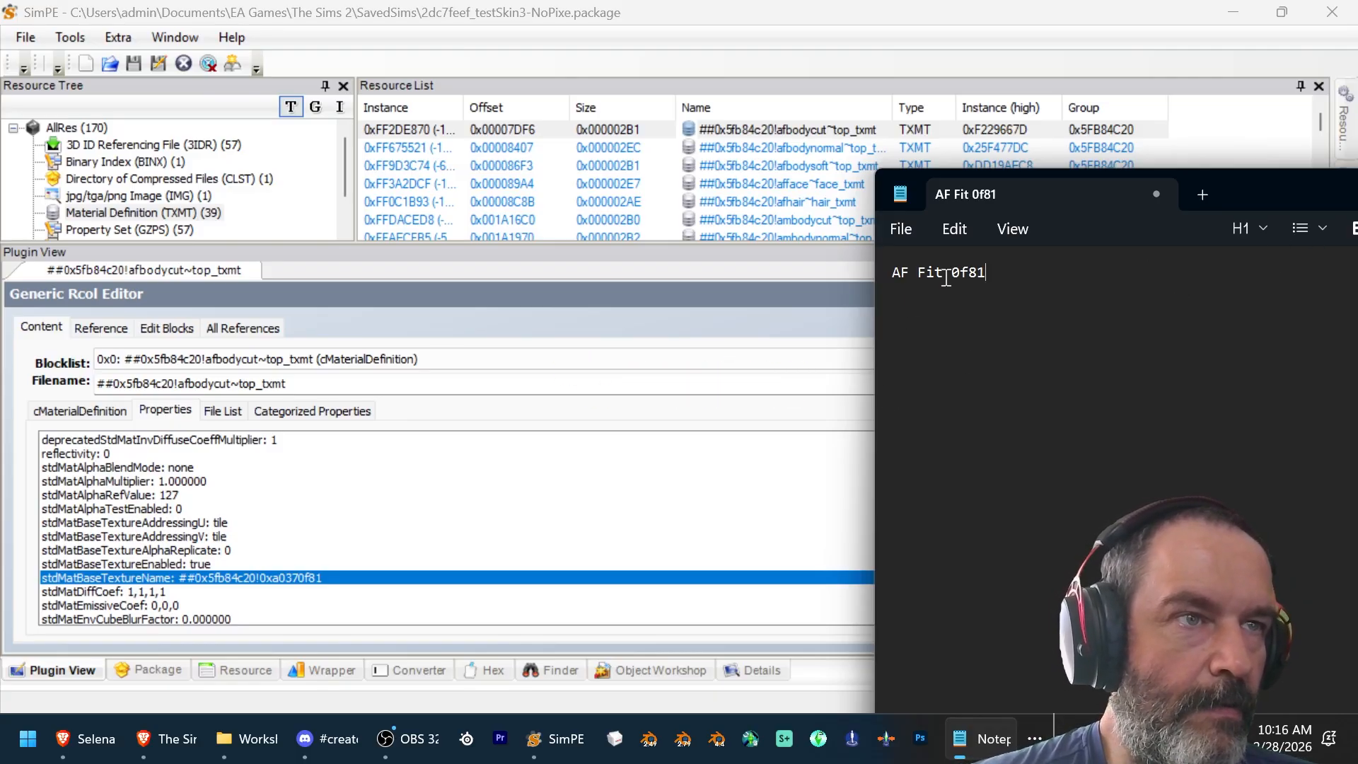
Step: Look up the afbodynormal material's base texture name, note its ending as "AF Normal 735a", and align the codes of both note lines
click(835, 151)
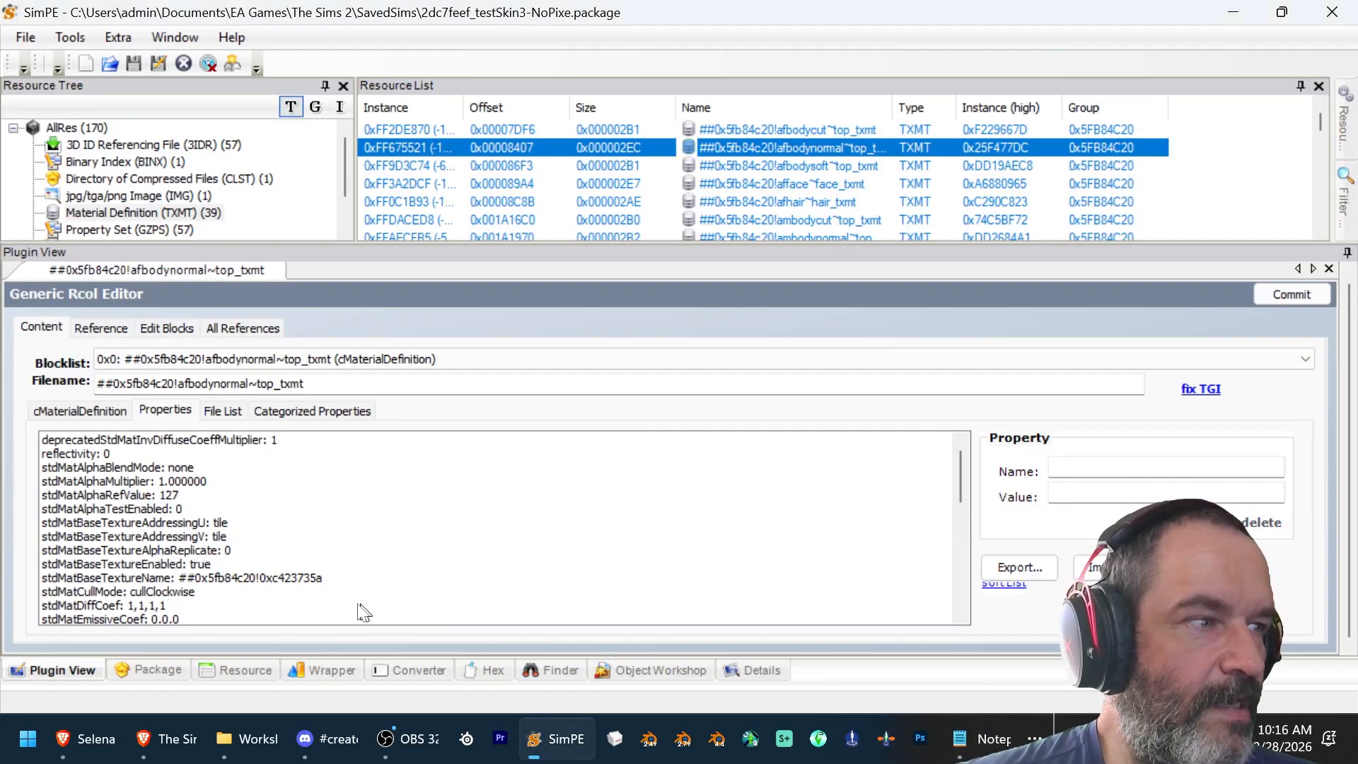
click(322, 578)
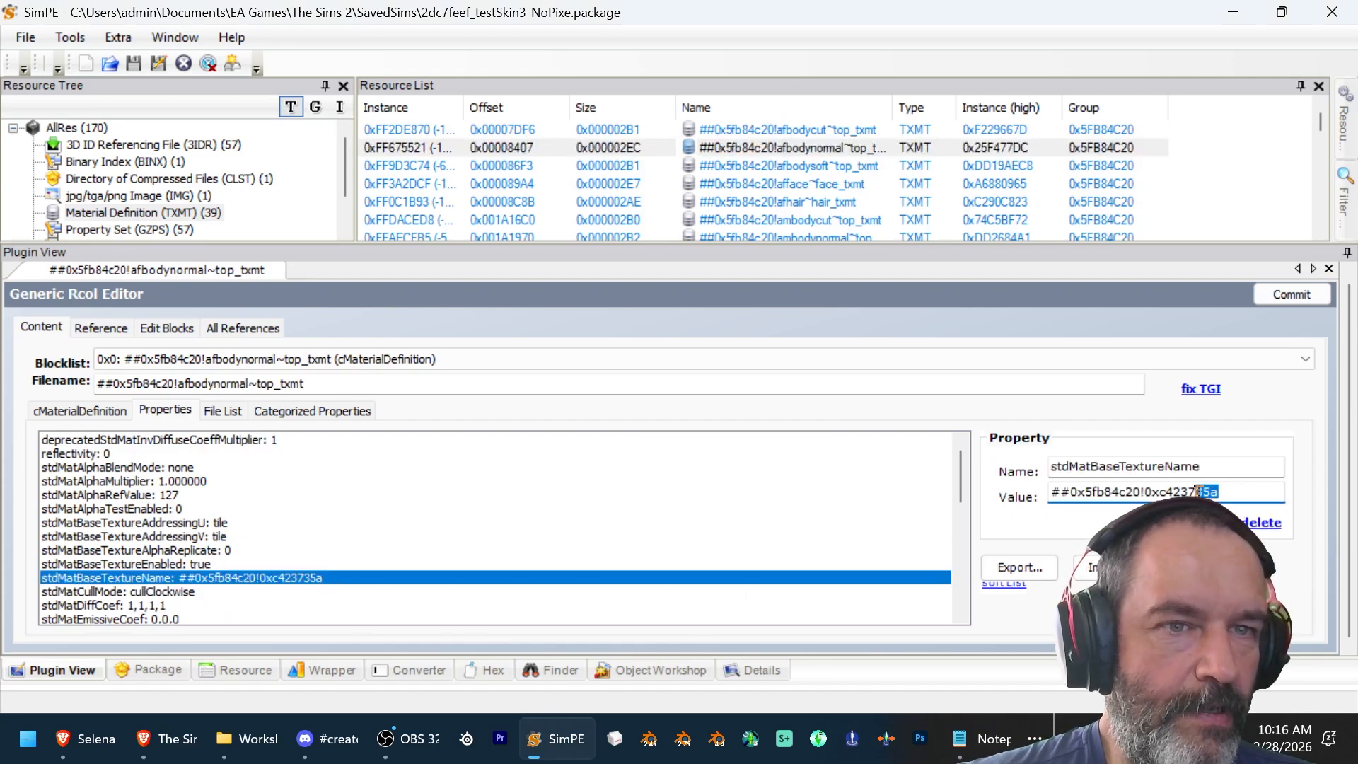
key(alt+Tab)
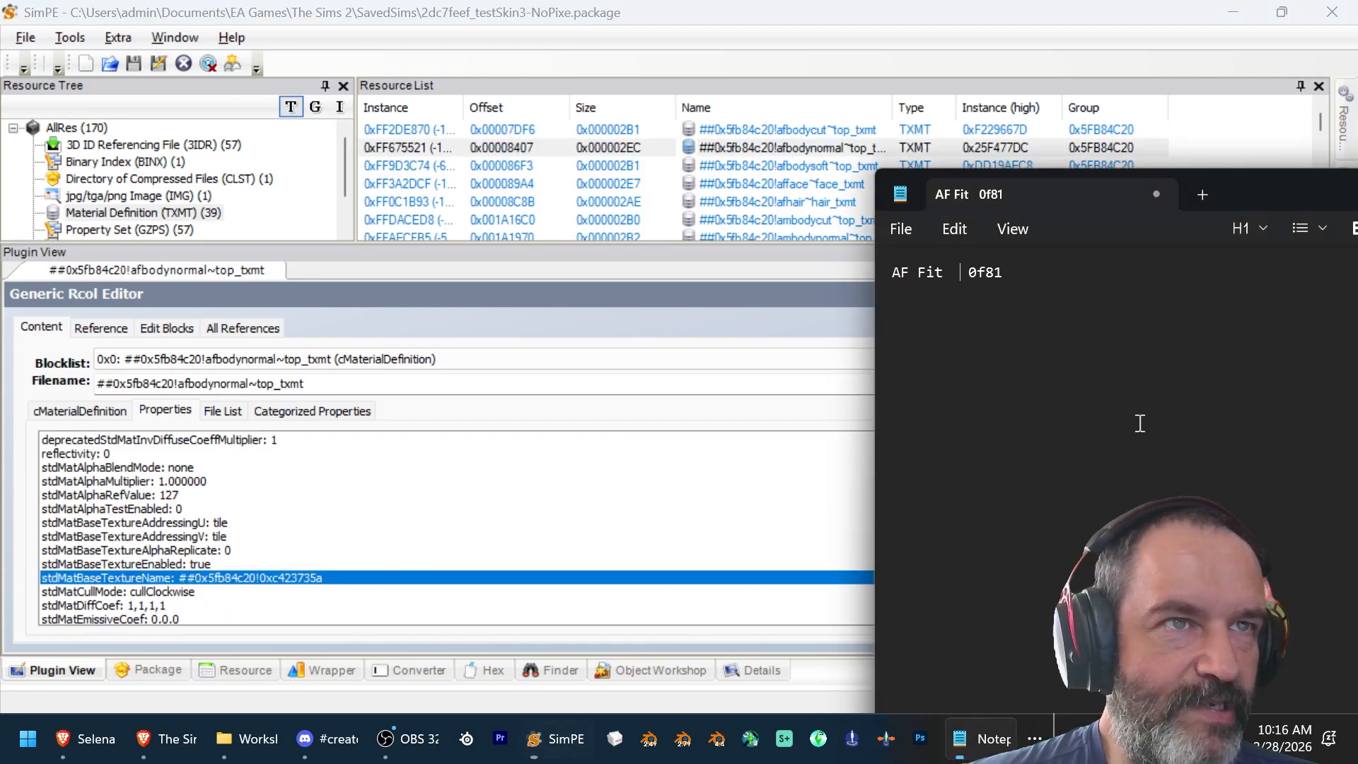
click(1034, 271)
key(Return)
text(AF Normal)
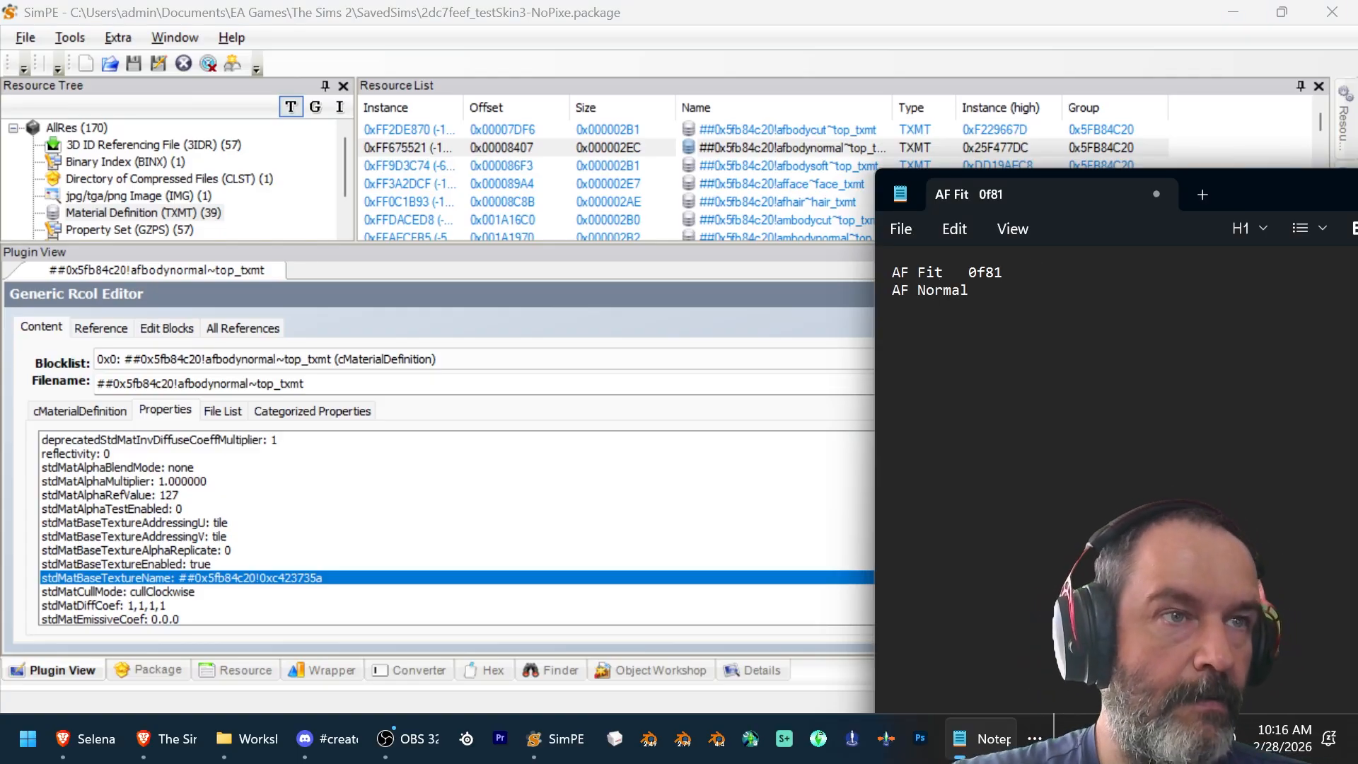
text( 735a)
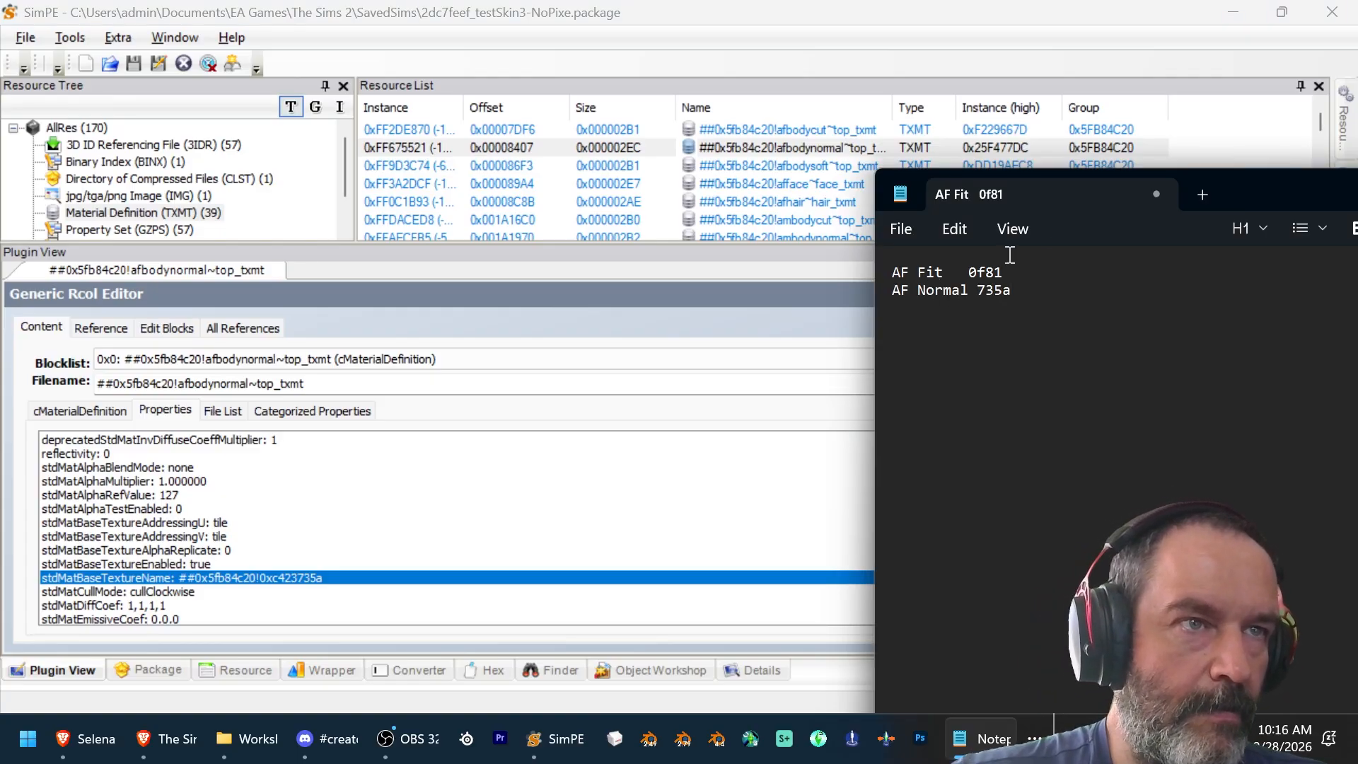
click(969, 272)
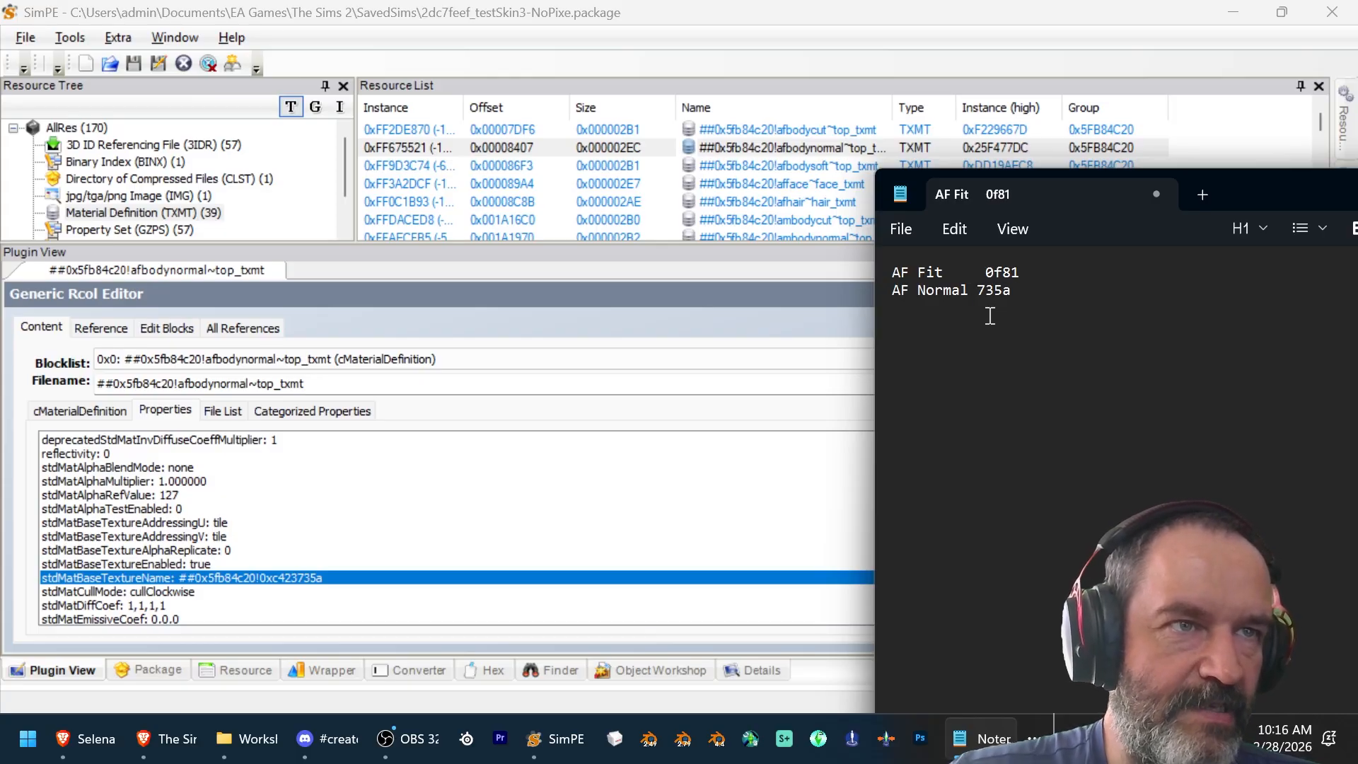
key(BackSpace)
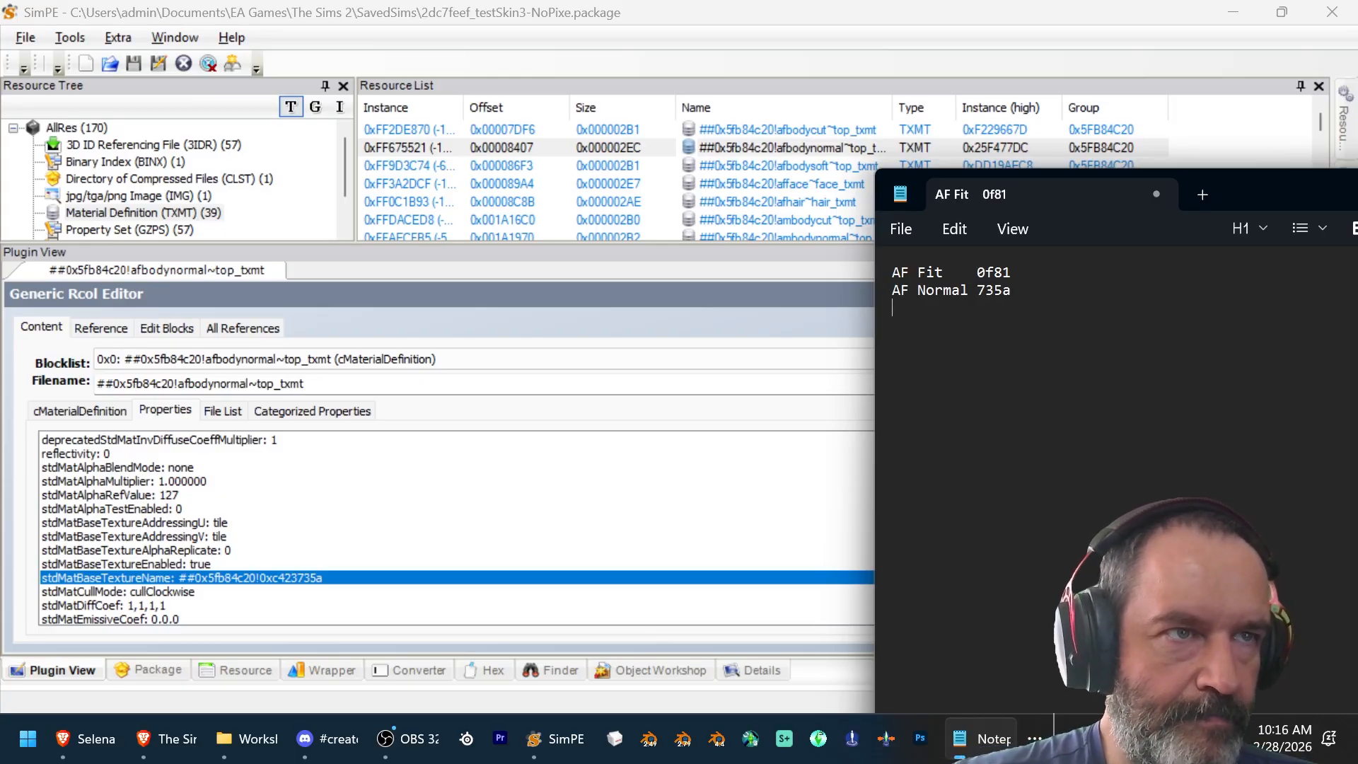
Step: Look up the afbodysoft material's stdMatBaseTextureName and add its last four characters to the notes as "AF fat 41e5"
click(759, 167)
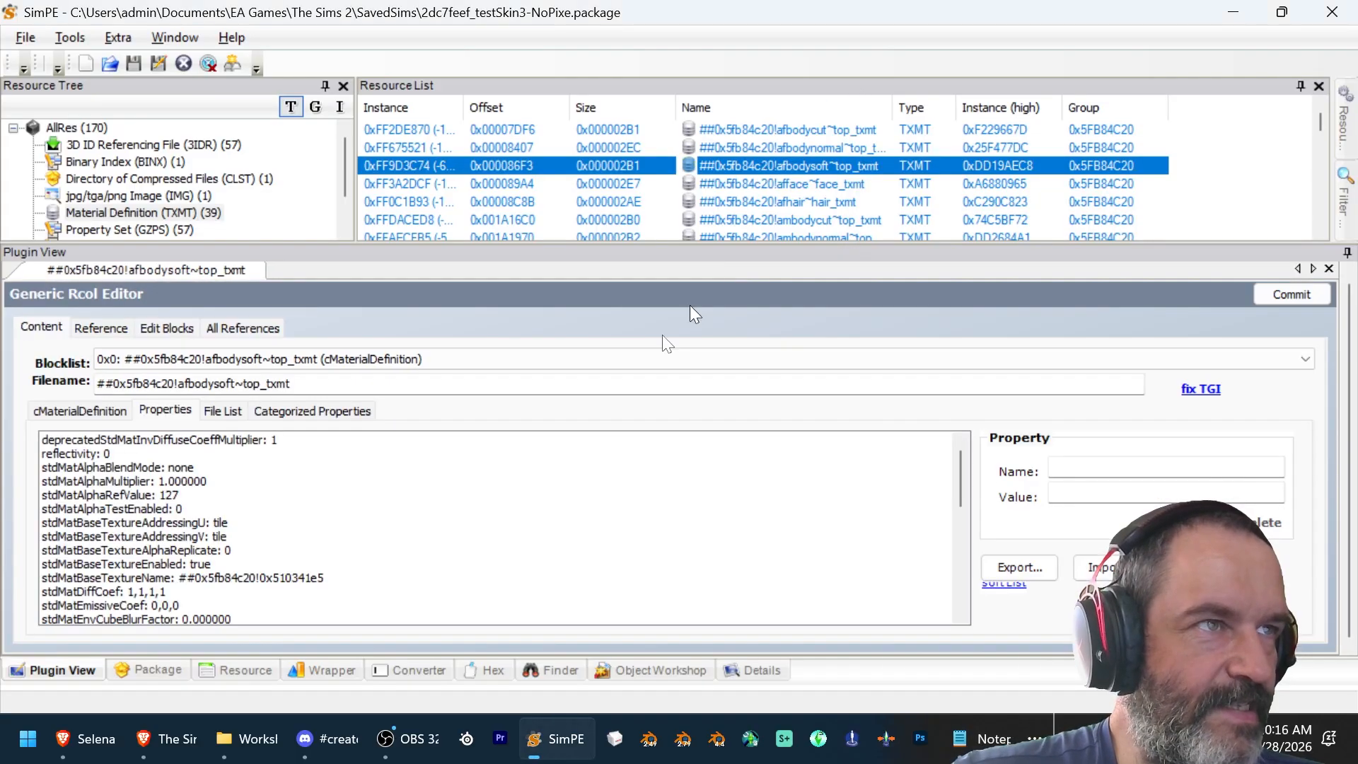
click(338, 577)
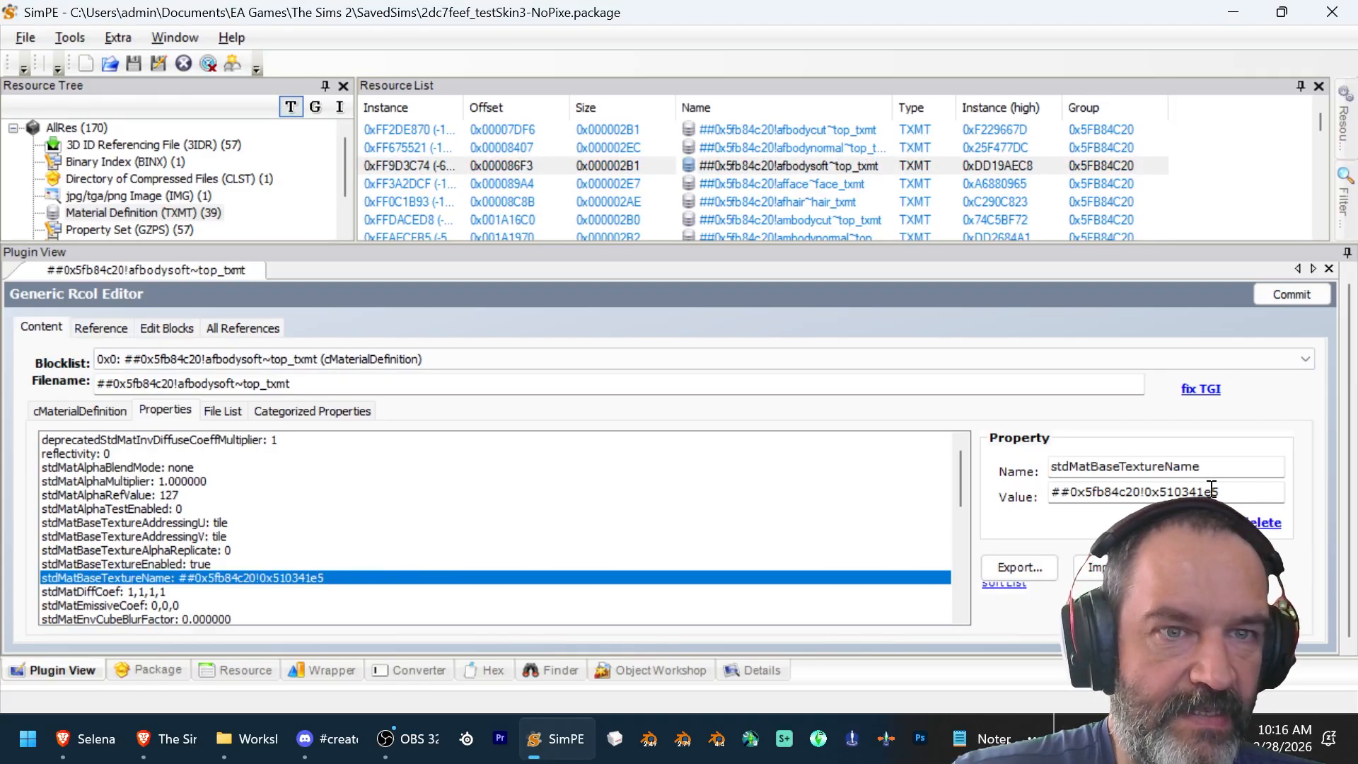
drag(1215, 491, 1192, 491)
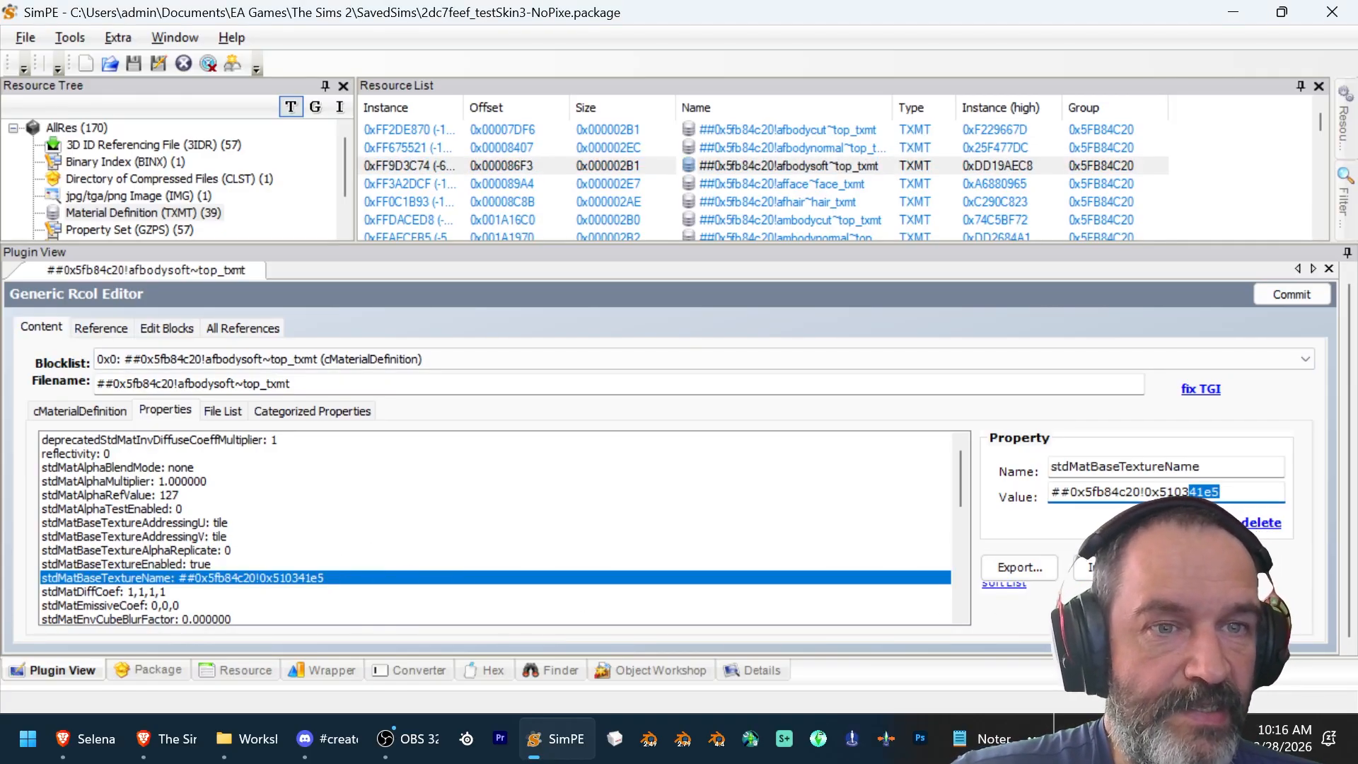
key(alt+Tab)
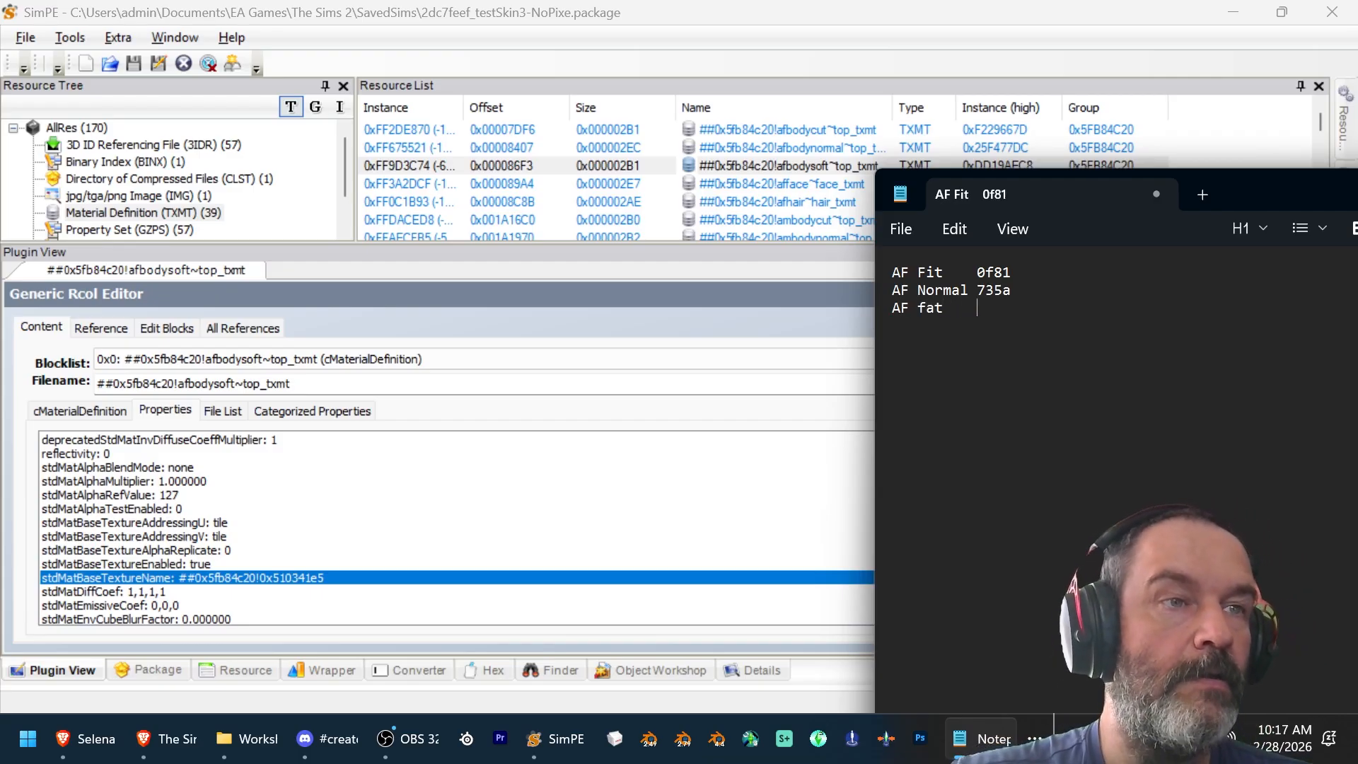
text(41e5)
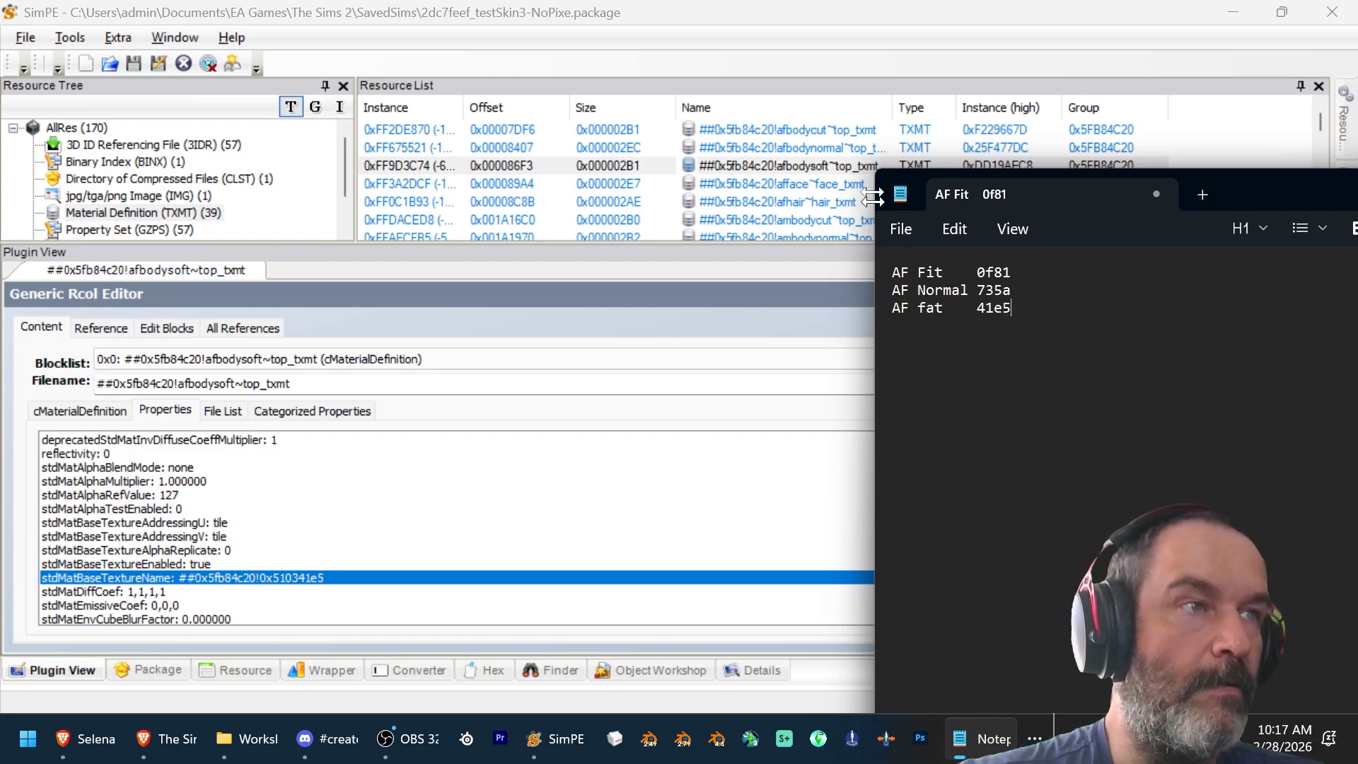
Step: Look up the ambodycut material's stdMatBaseTextureName, note its ending as "AM Fit e024", and add an "AM Normal" label below
click(822, 218)
click(328, 578)
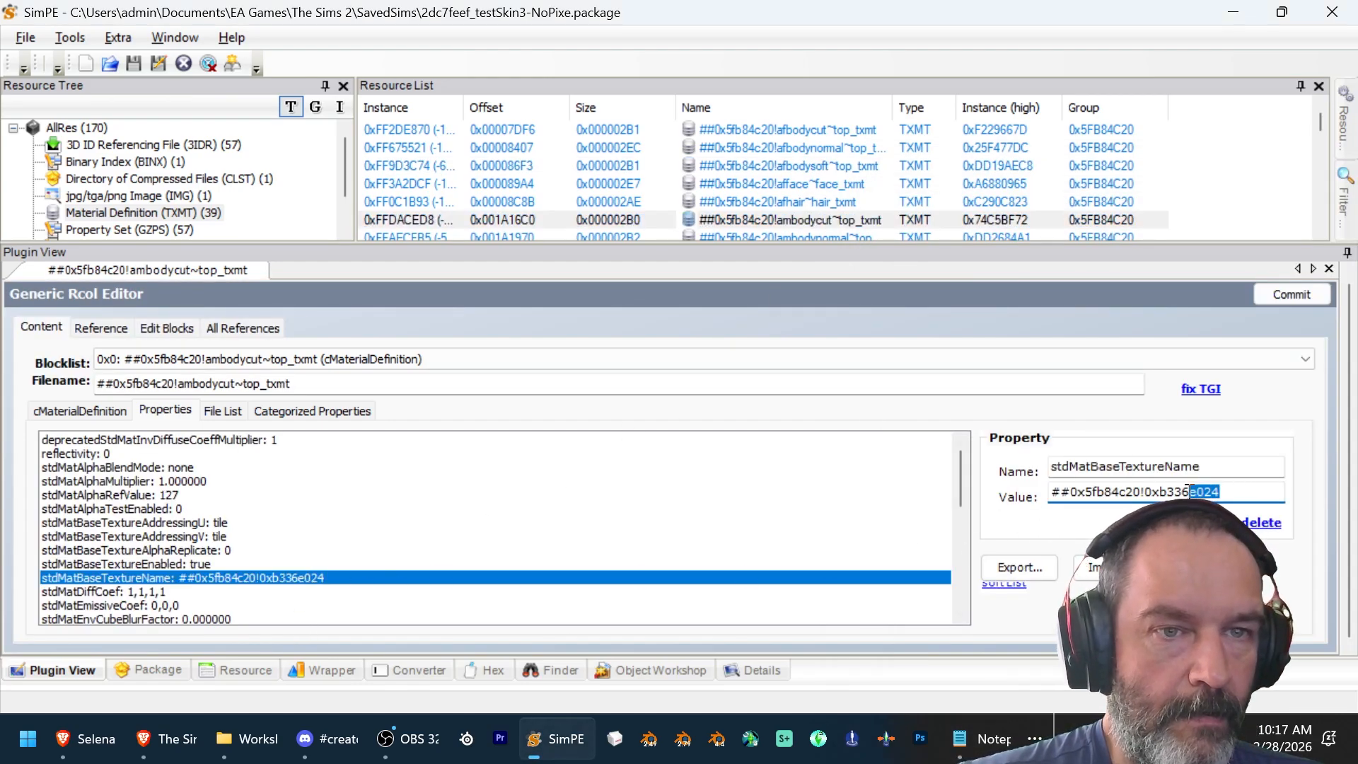
key(alt+Tab)
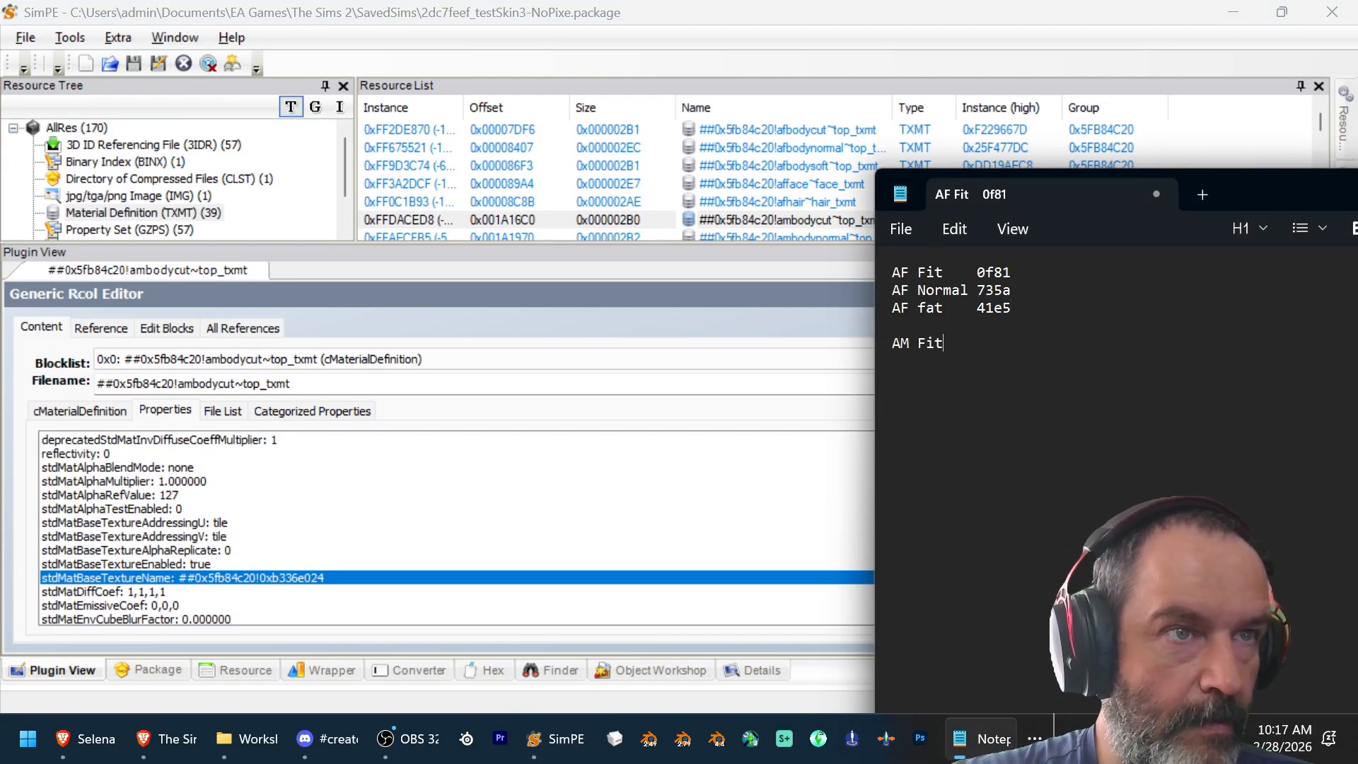
text(e024)
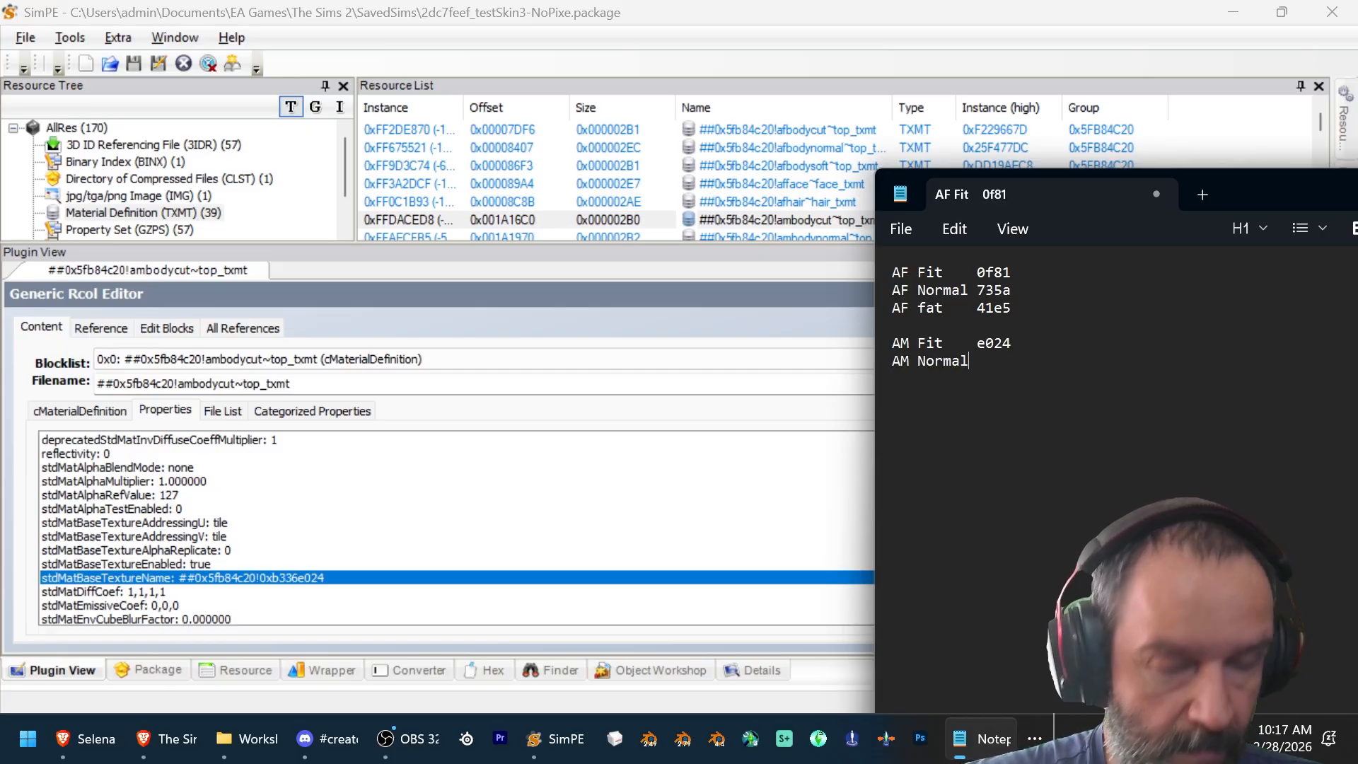
Step: Look up the ambodynormal material's base texture name, enter c3b5 beside "AM Normal" in the notes, and add an "AM Fat" label
click(847, 235)
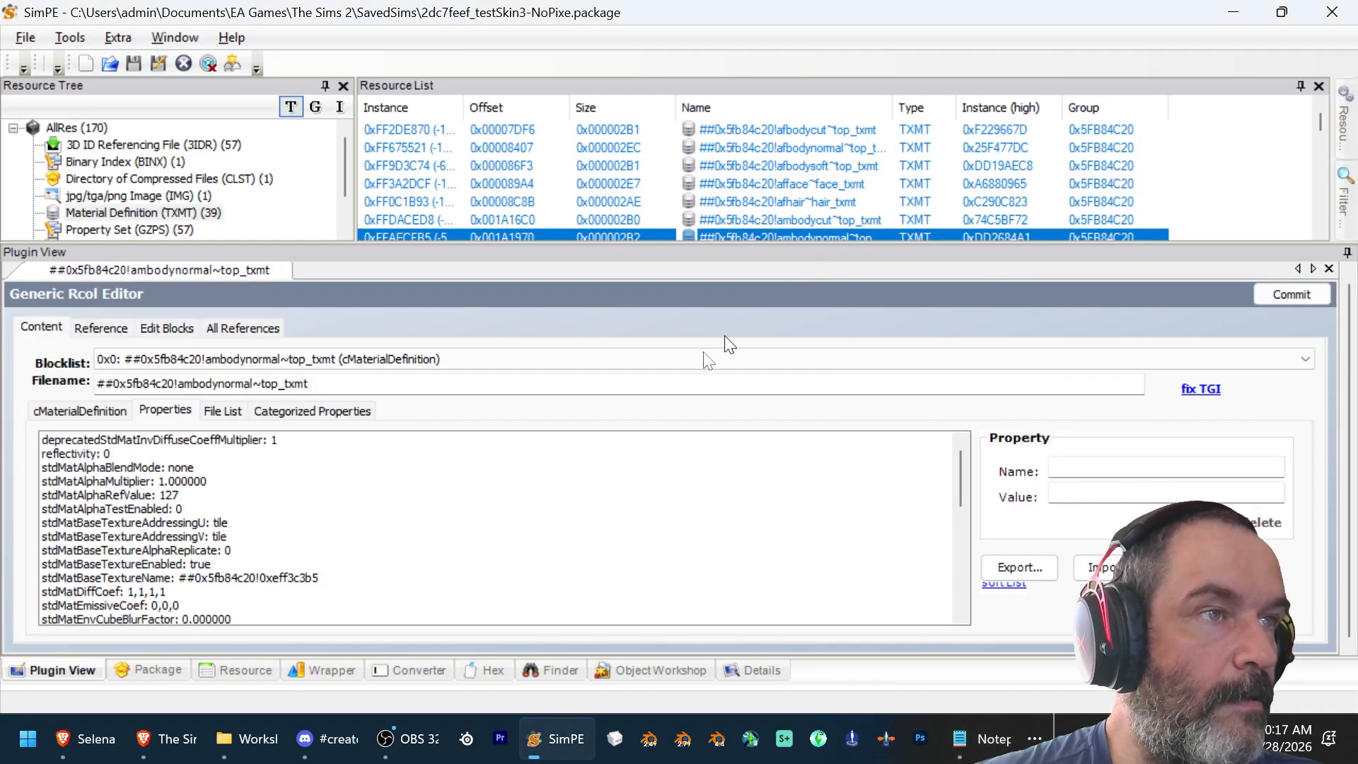
click(362, 591)
click(645, 577)
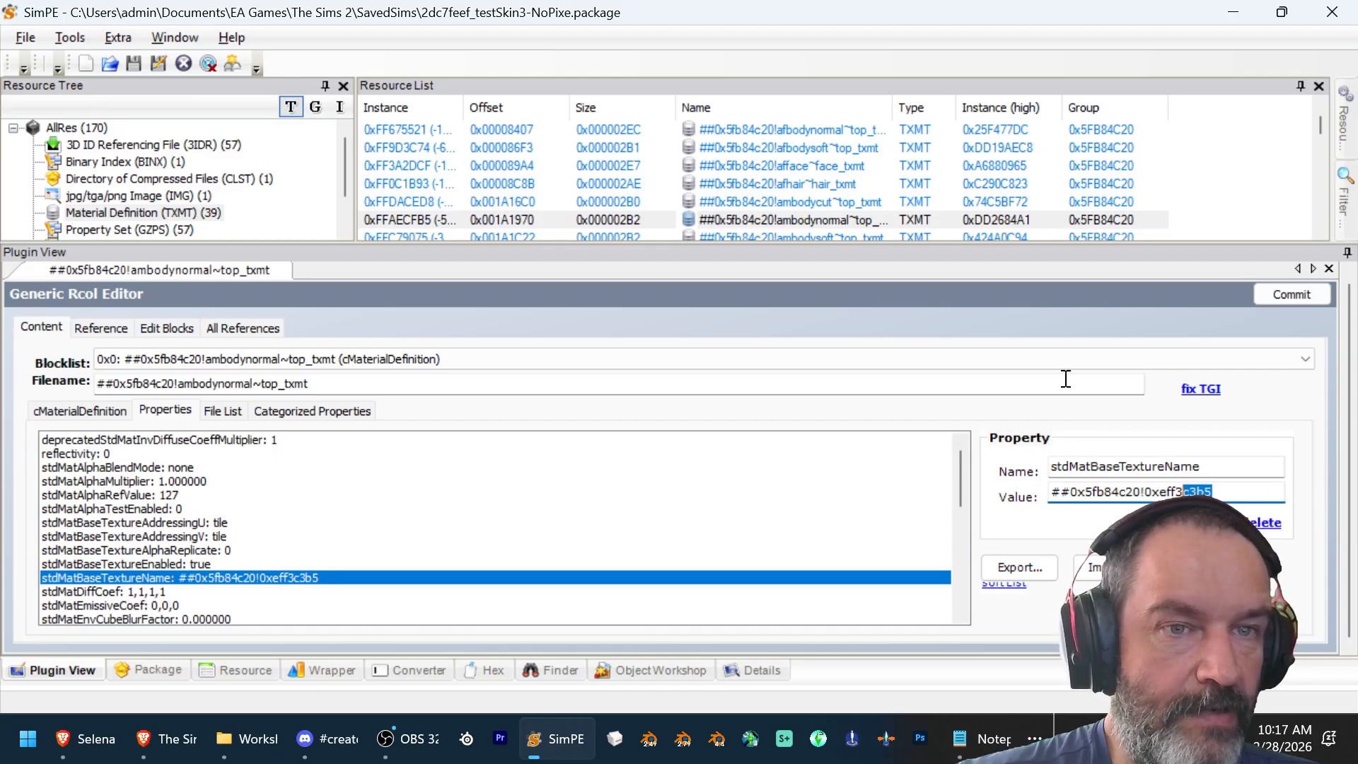
key(alt+Tab)
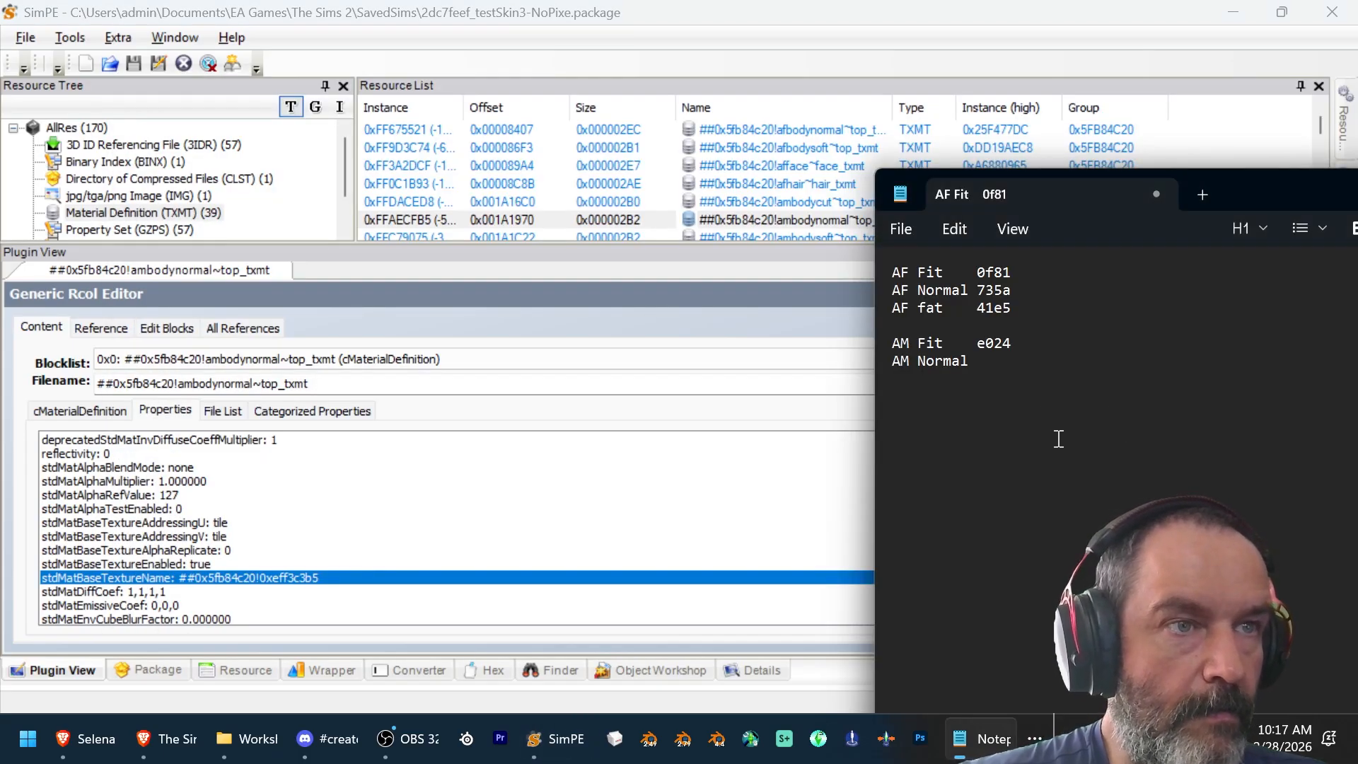
text(c3b5)
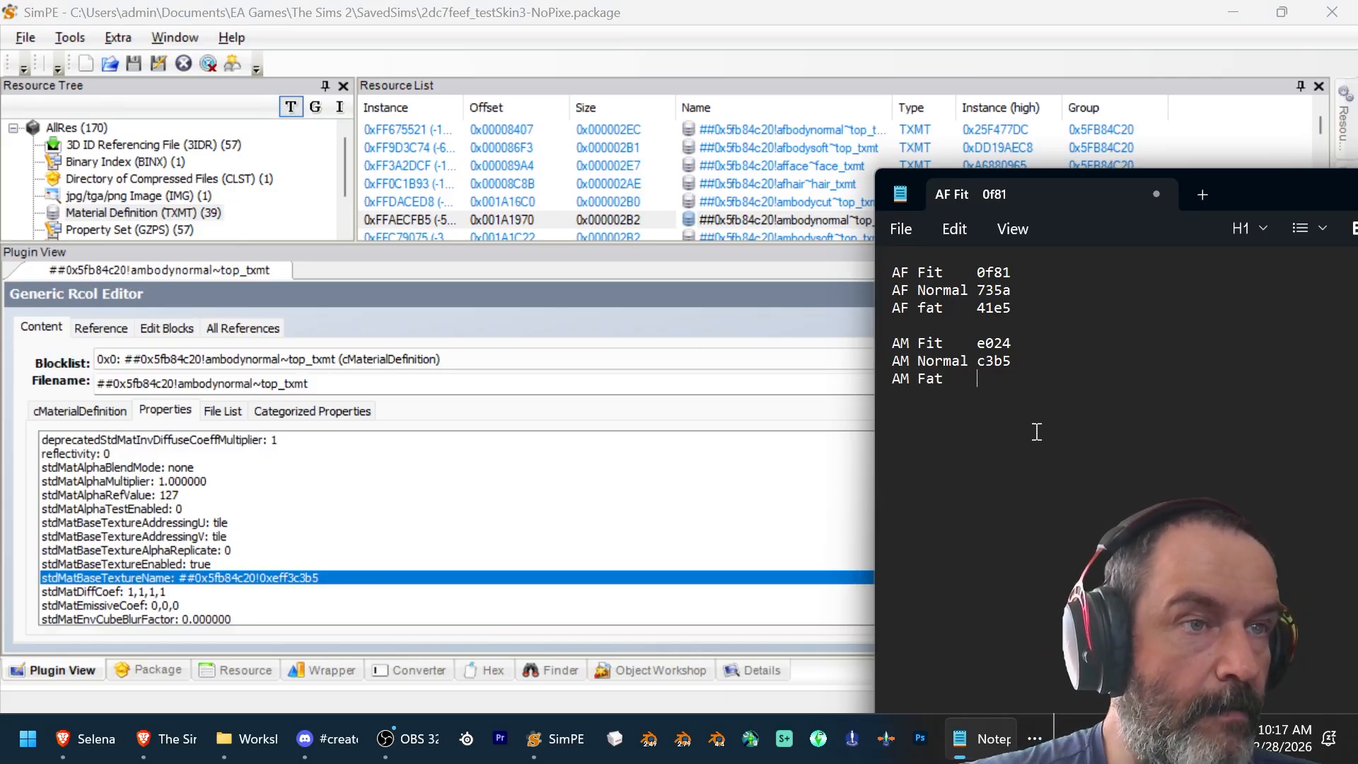
Step: Look up the ambodysoft material's base texture name, enter a679 beside "AM Fat" in the notes, and add a "Child" label
click(769, 234)
click(322, 574)
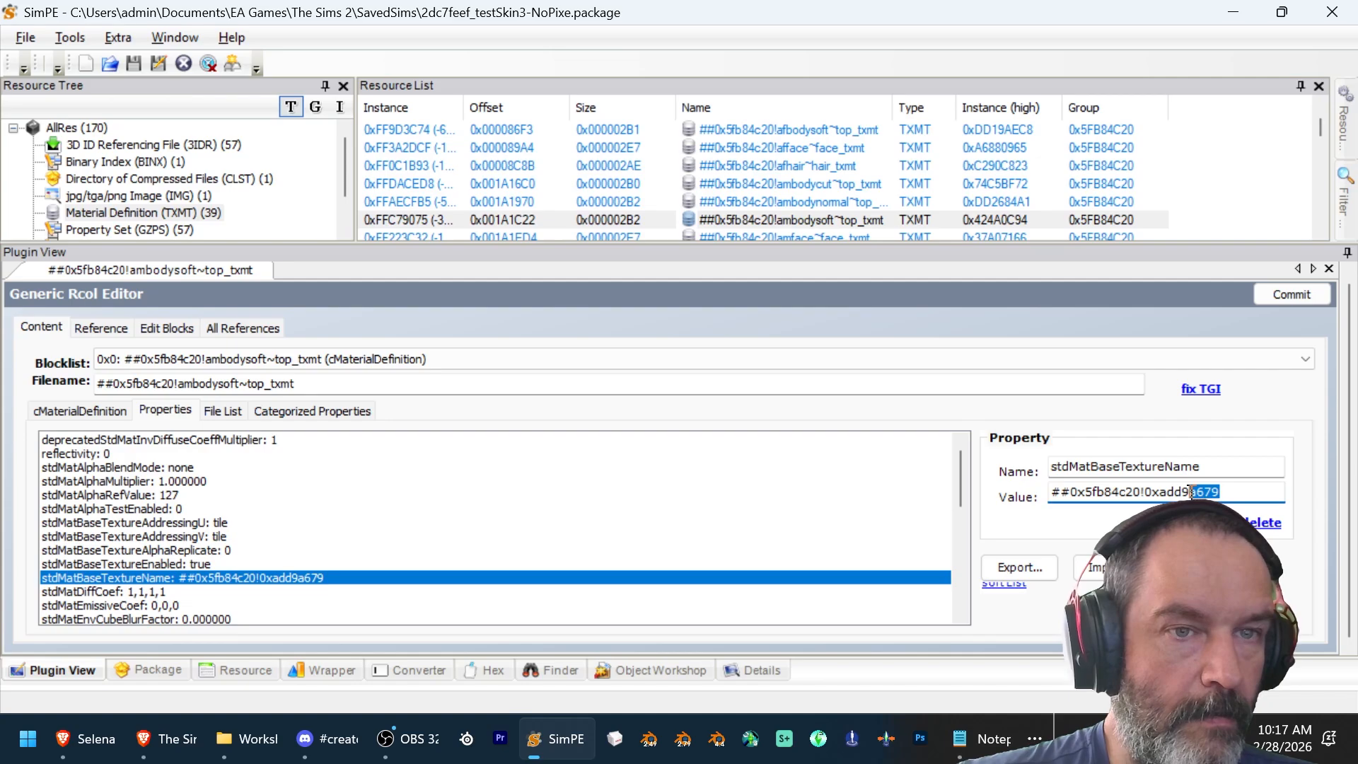
key(alt+Tab)
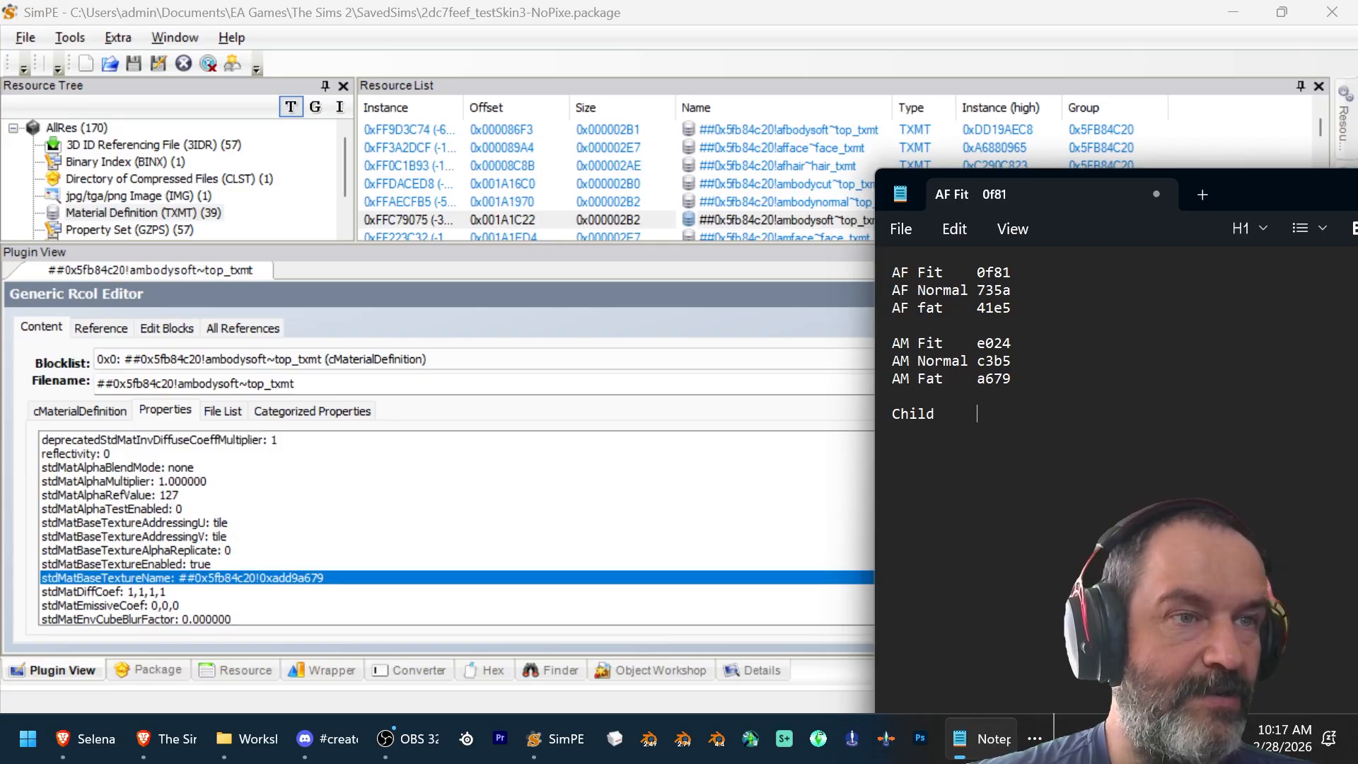
Step: Look up the cfmbodynormal material's stdMatBaseTextureName and enter its last four characters, 8b4b, beside "Child" in the notes
scroll(793, 171, down, 3)
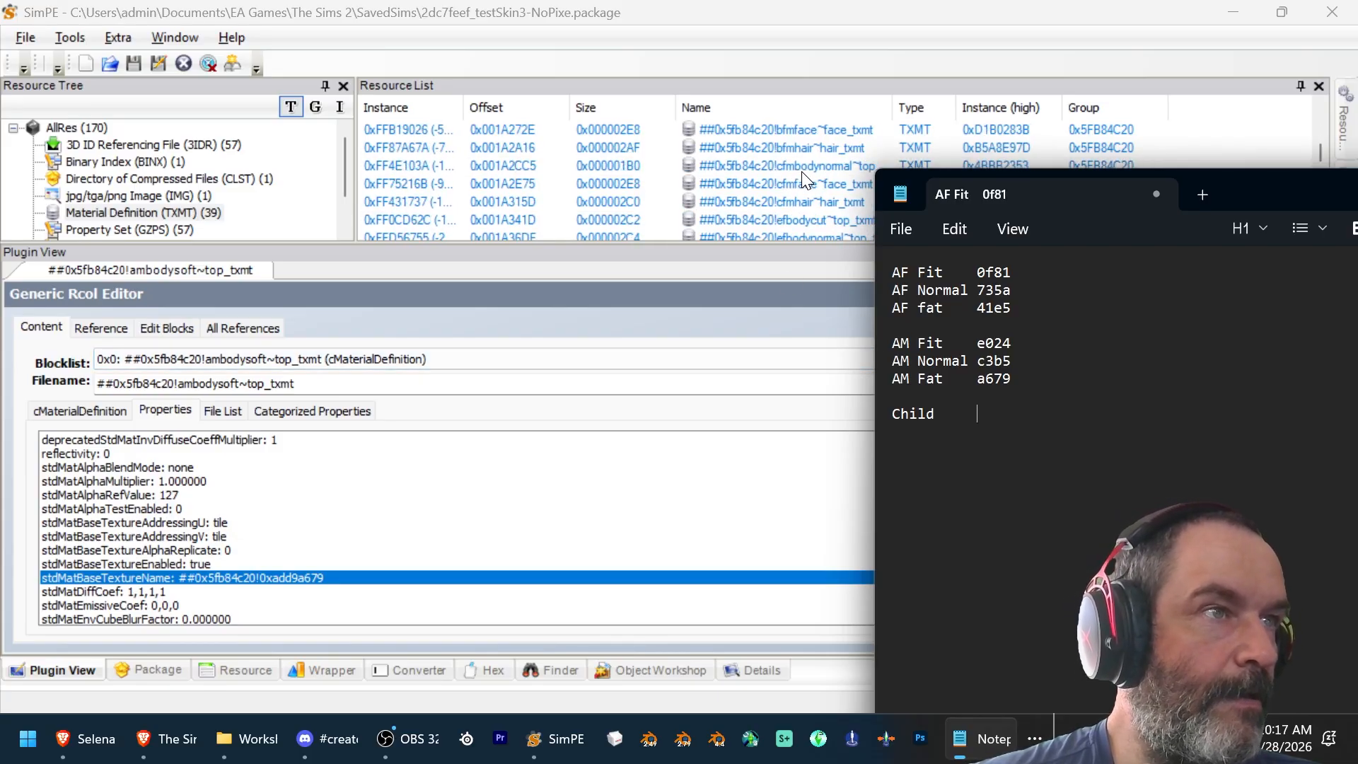
click(801, 170)
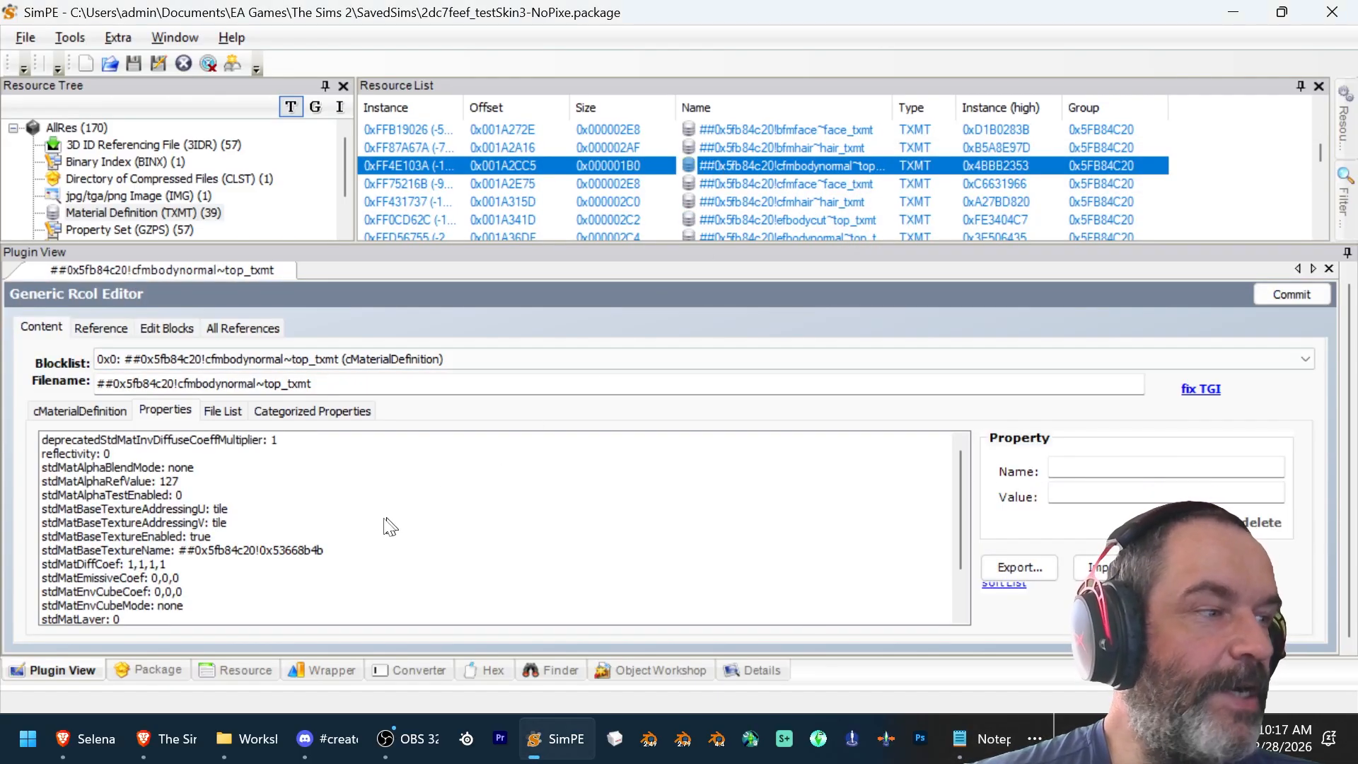
click(348, 550)
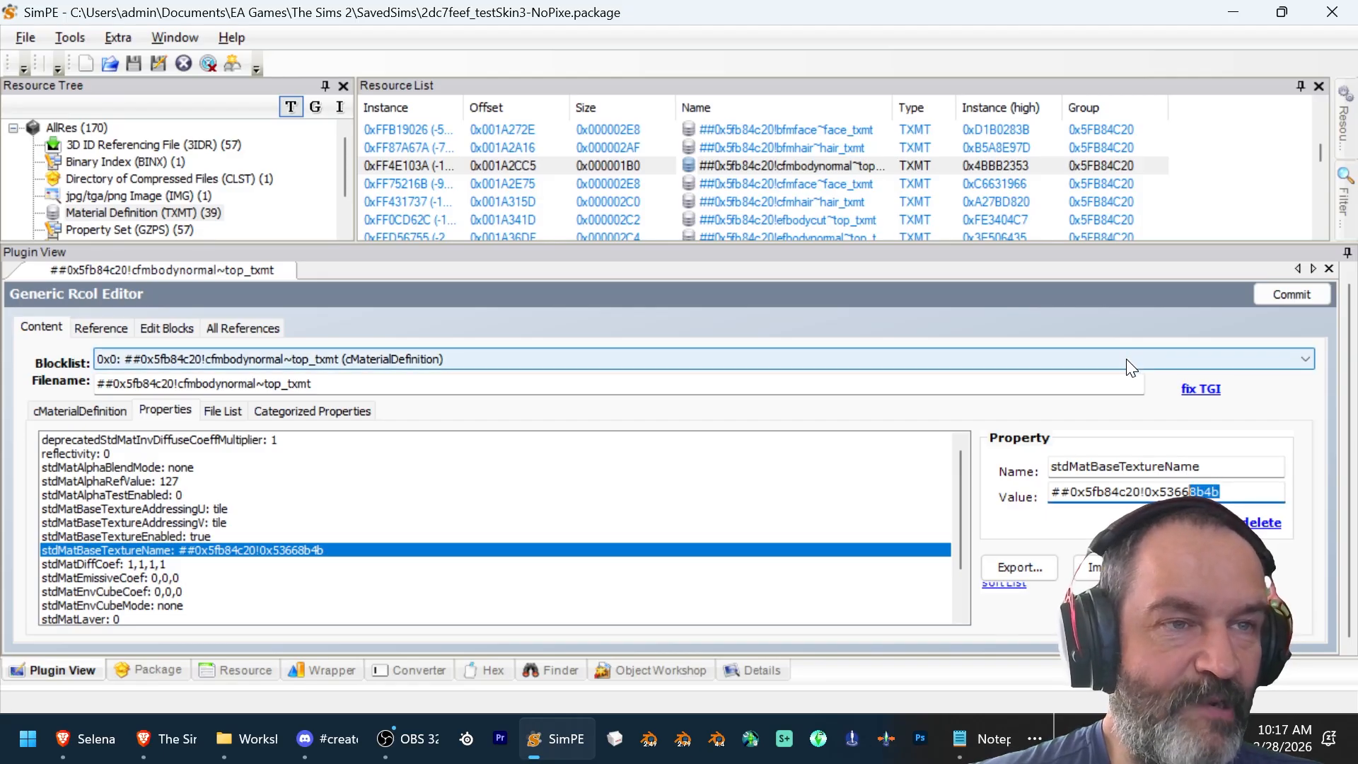
key(alt+Tab)
text(8b4b)
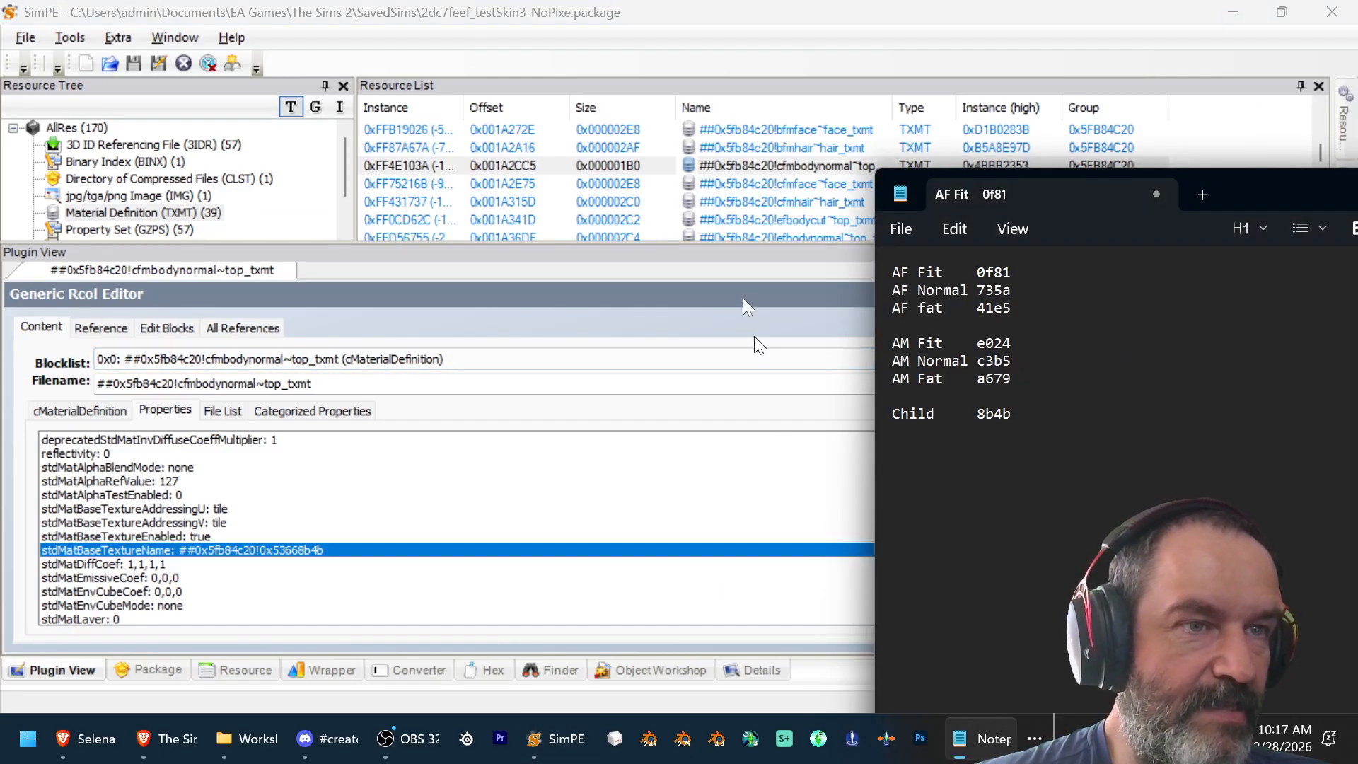
Step: Switch back to SimPE, list the Texture Image (TXTR) resources, and open the texture ##0x5fb84c20!0x2ea54830_txtr
click(706, 23)
scroll(279, 184, down, 1)
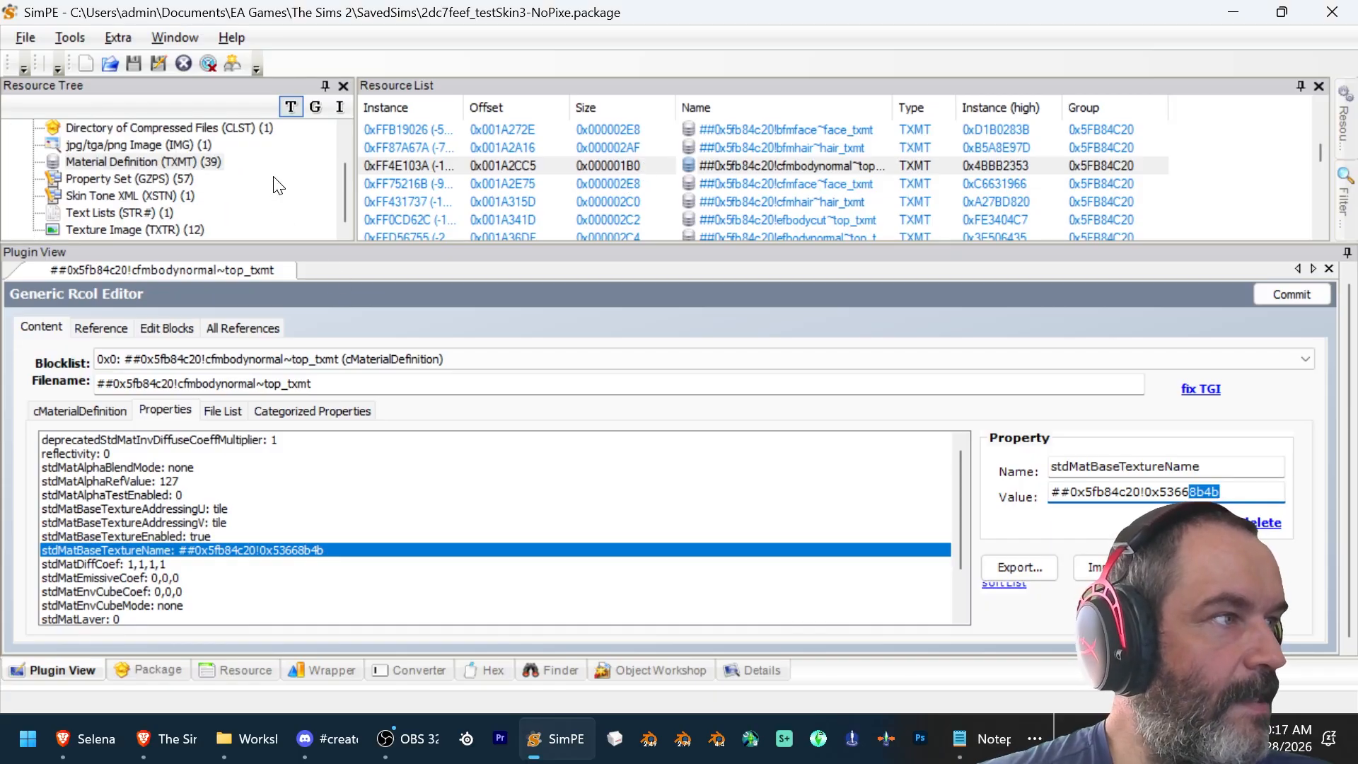
click(175, 229)
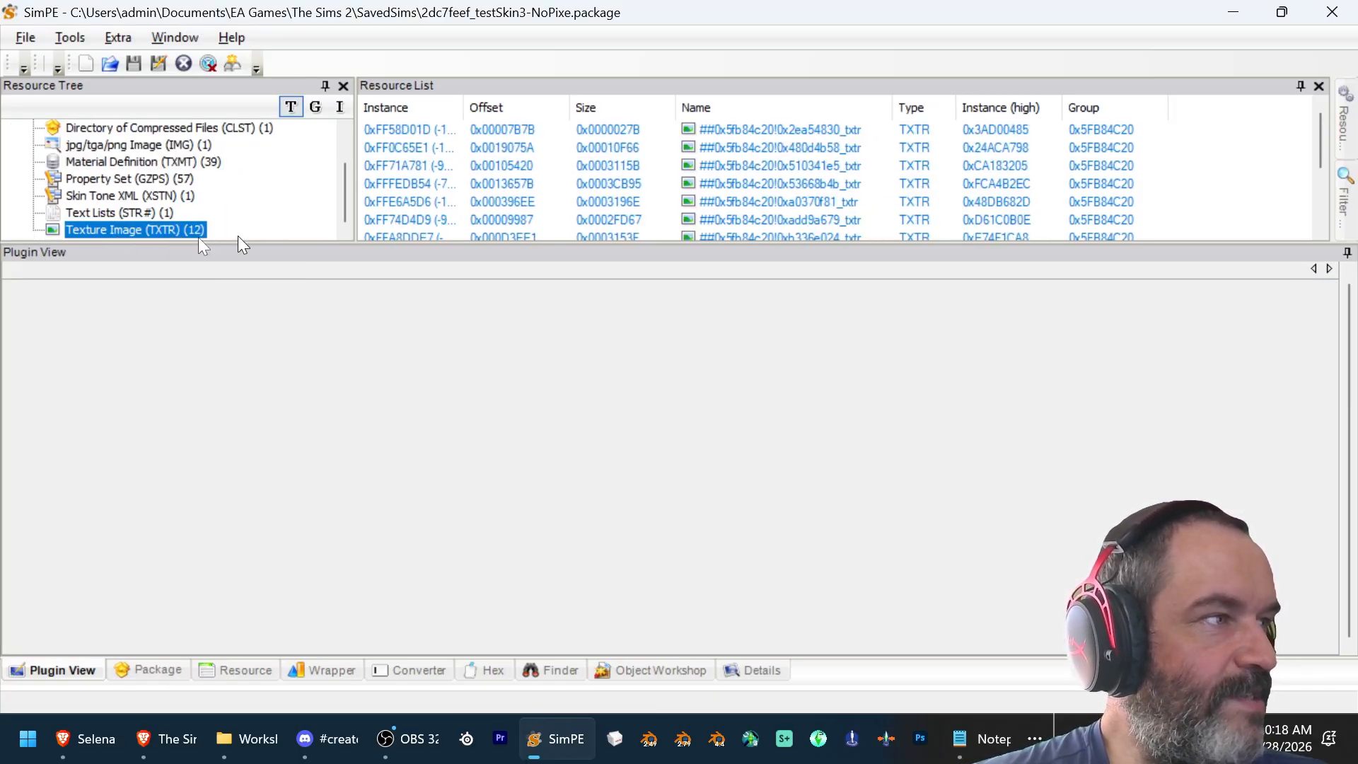
click(887, 135)
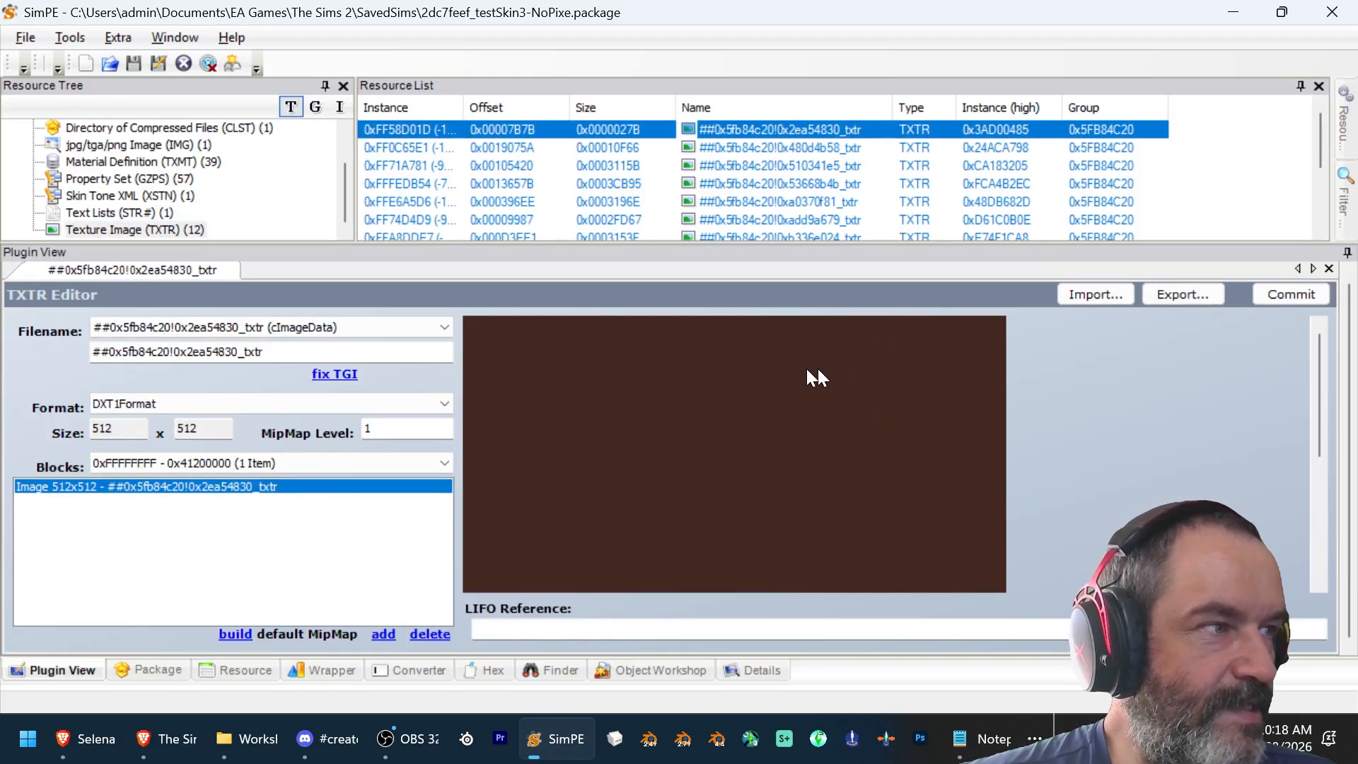
Step: Start a DXT build for the open texture and load Why 36- Hair.png from Desktop > Skin to Win 3 > Why 36
right_click(731, 366)
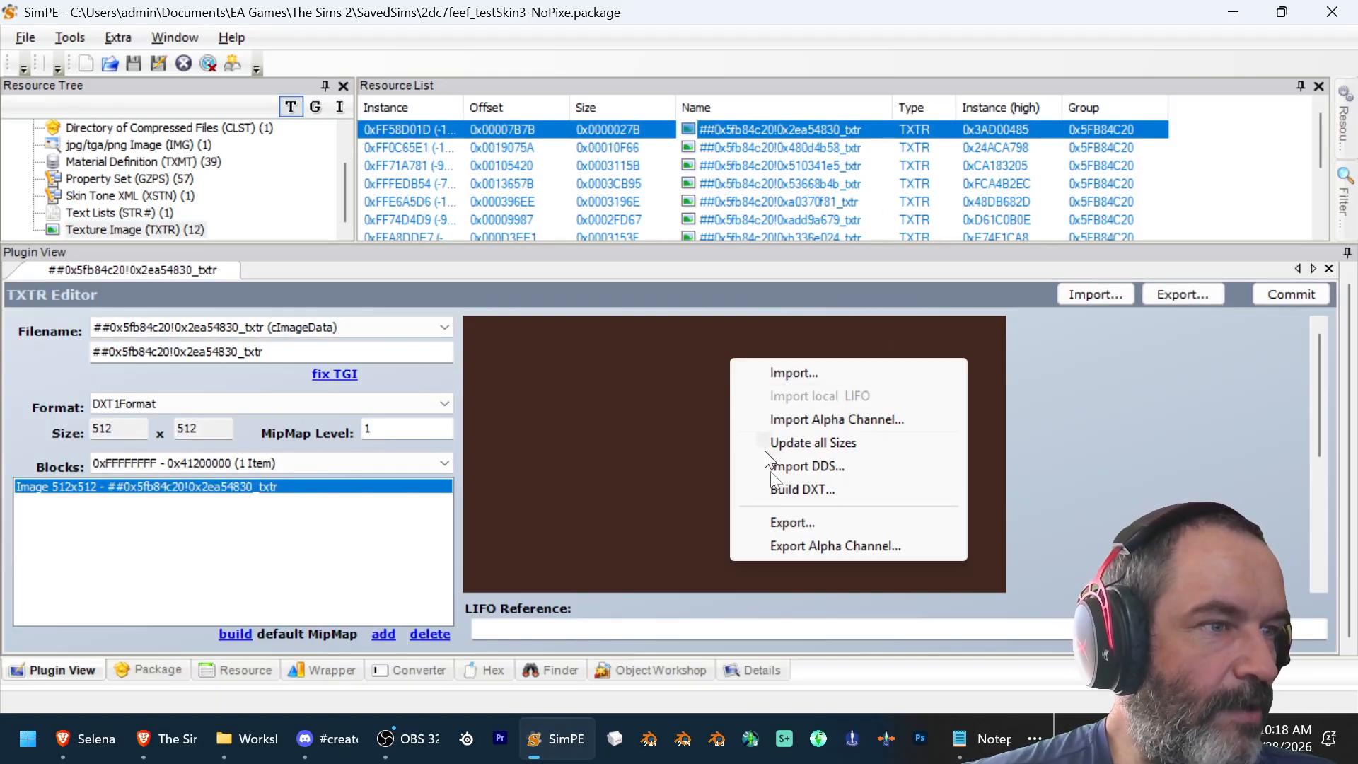
click(787, 490)
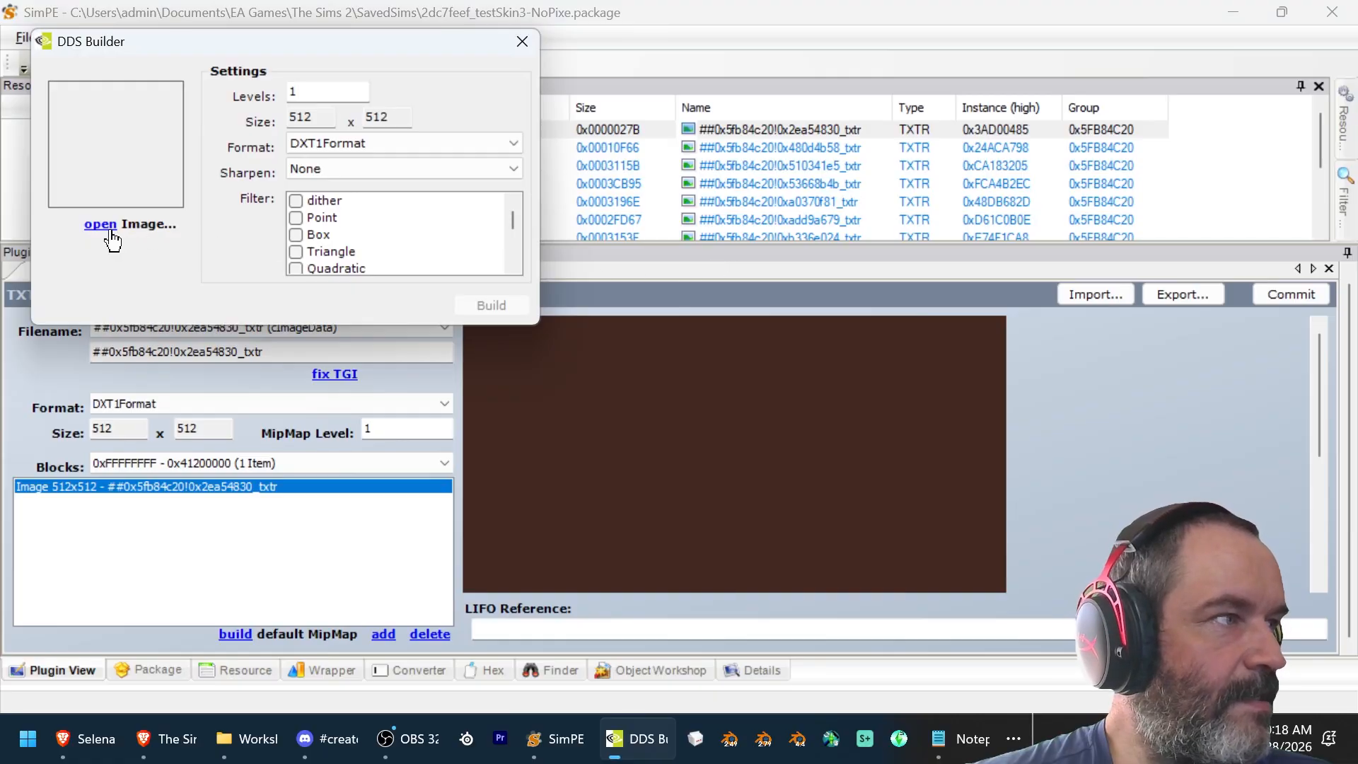
click(110, 231)
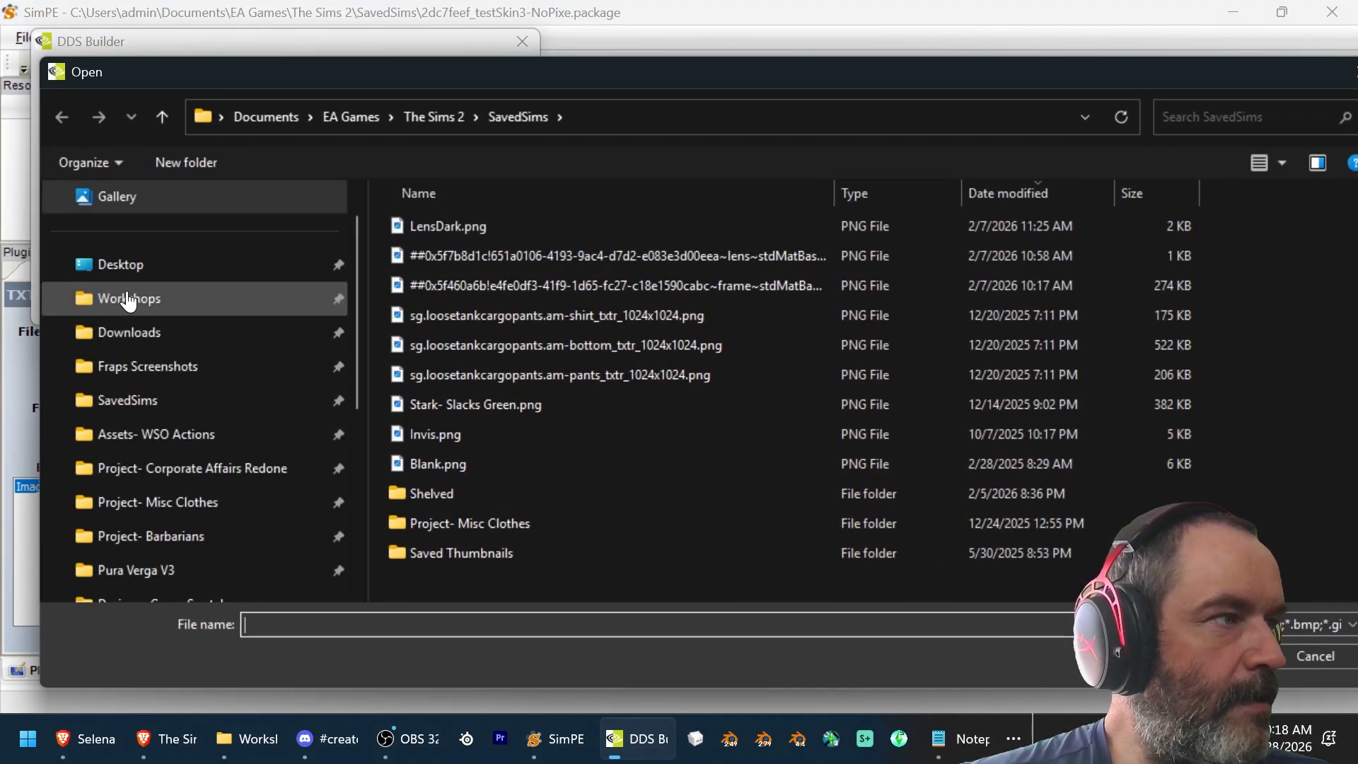
click(131, 264)
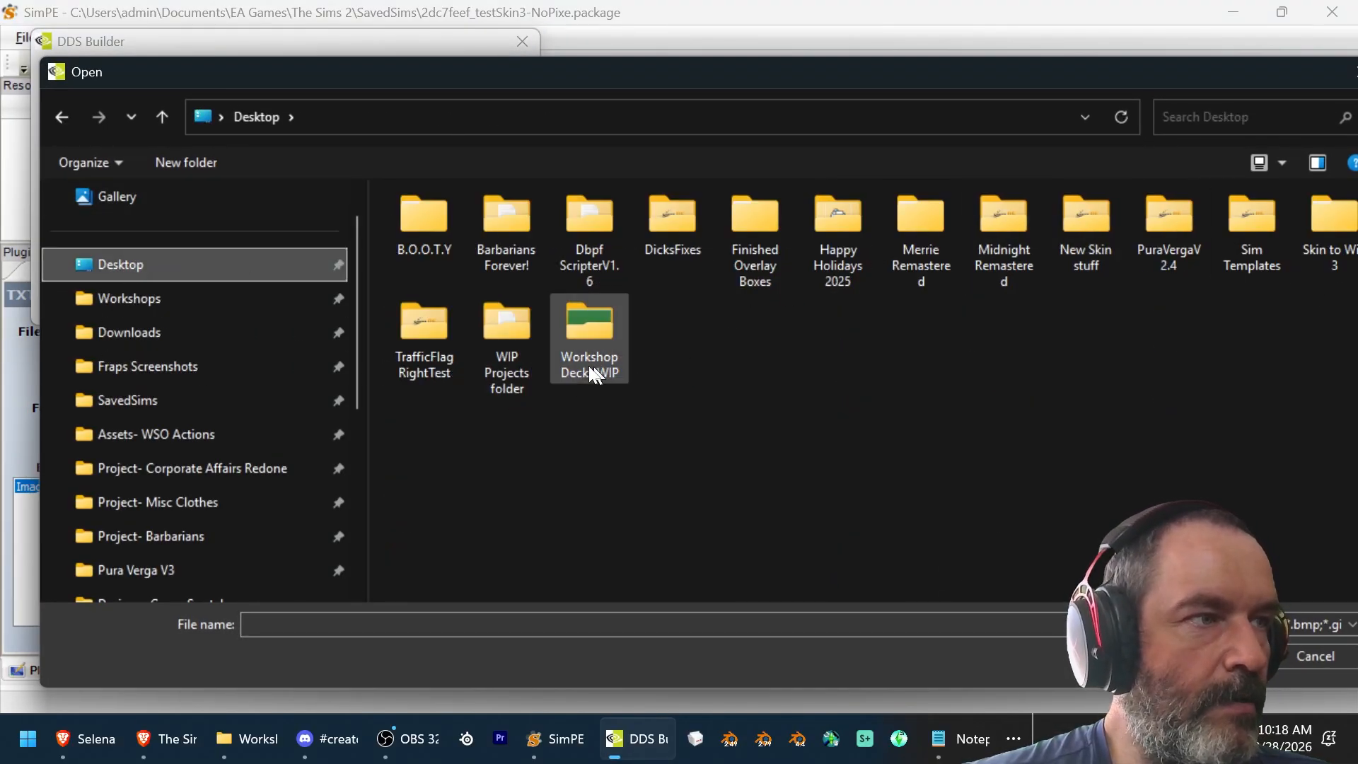
double_click(1319, 241)
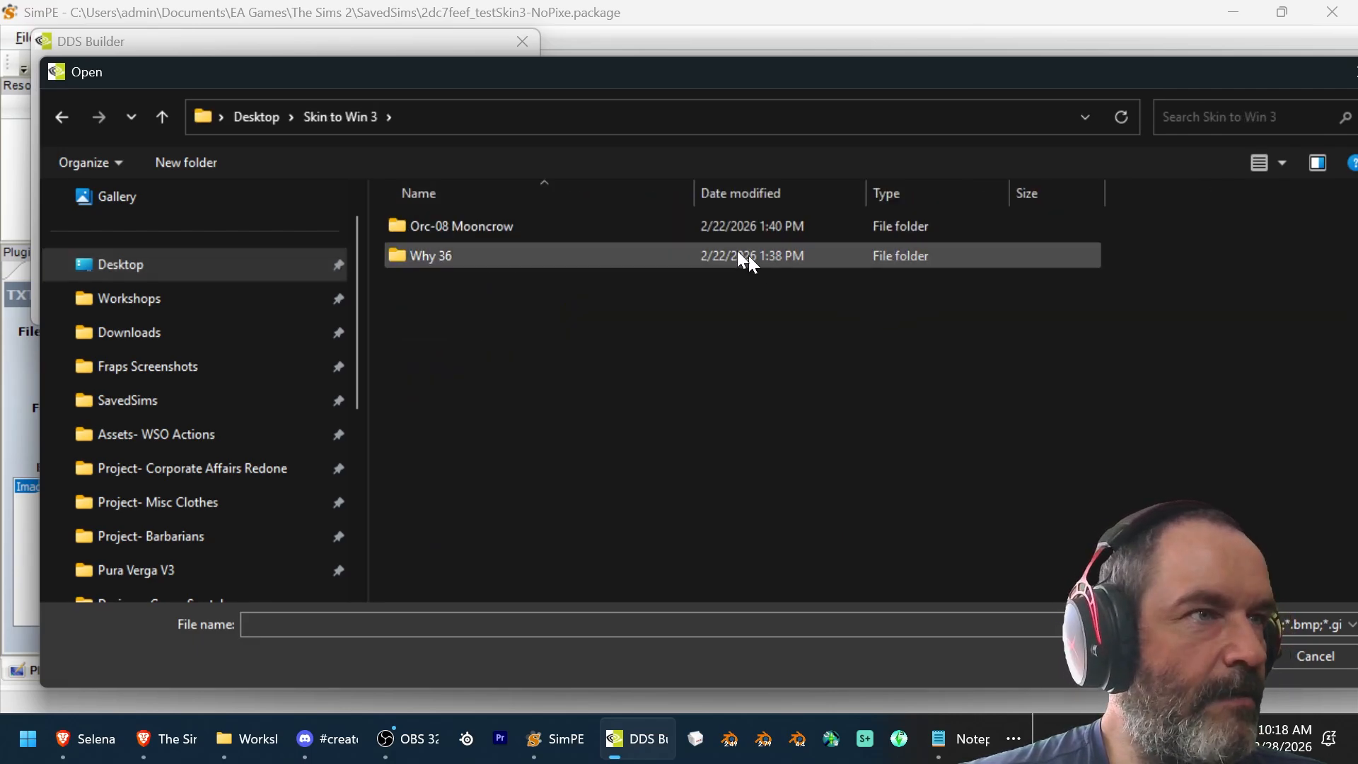
double_click(628, 263)
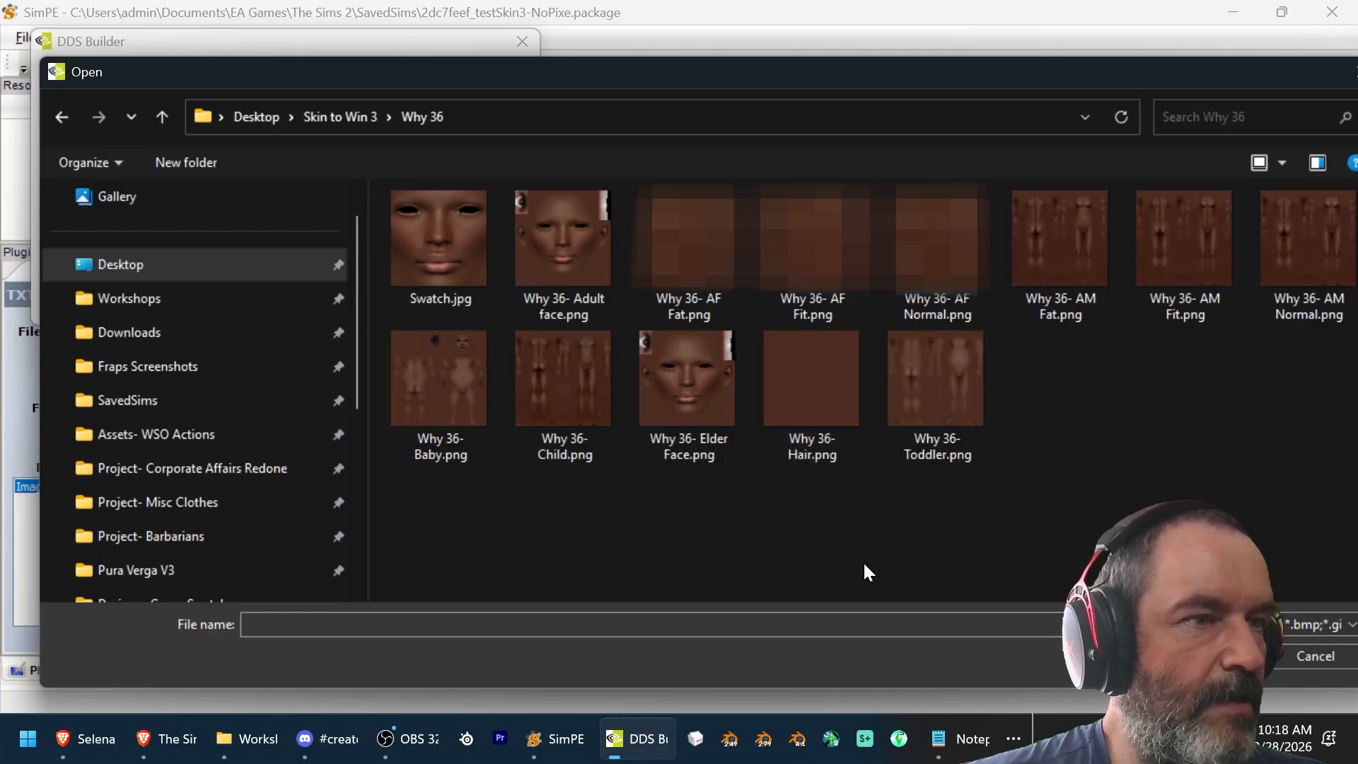
double_click(822, 399)
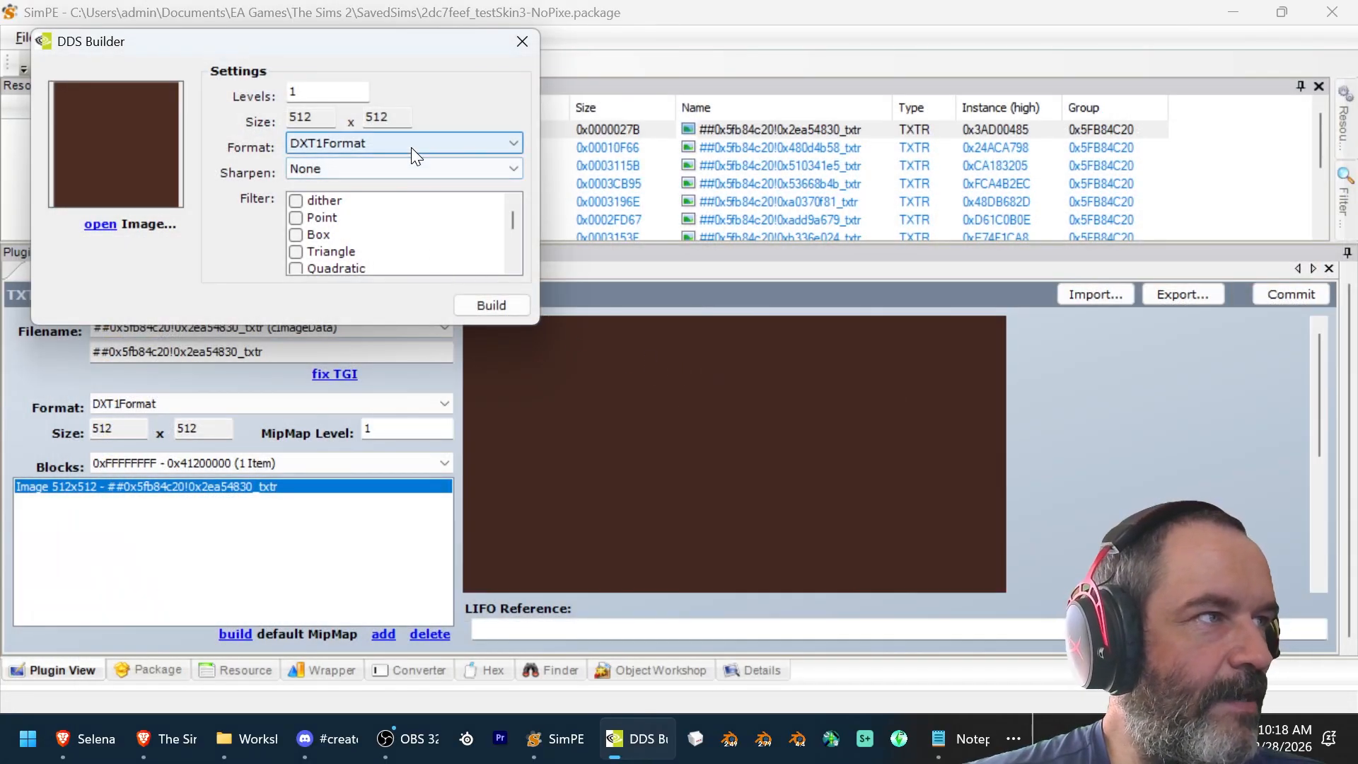
Step: Set the hair image's format to DXT3Format and build it into the texture
click(410, 147)
click(413, 169)
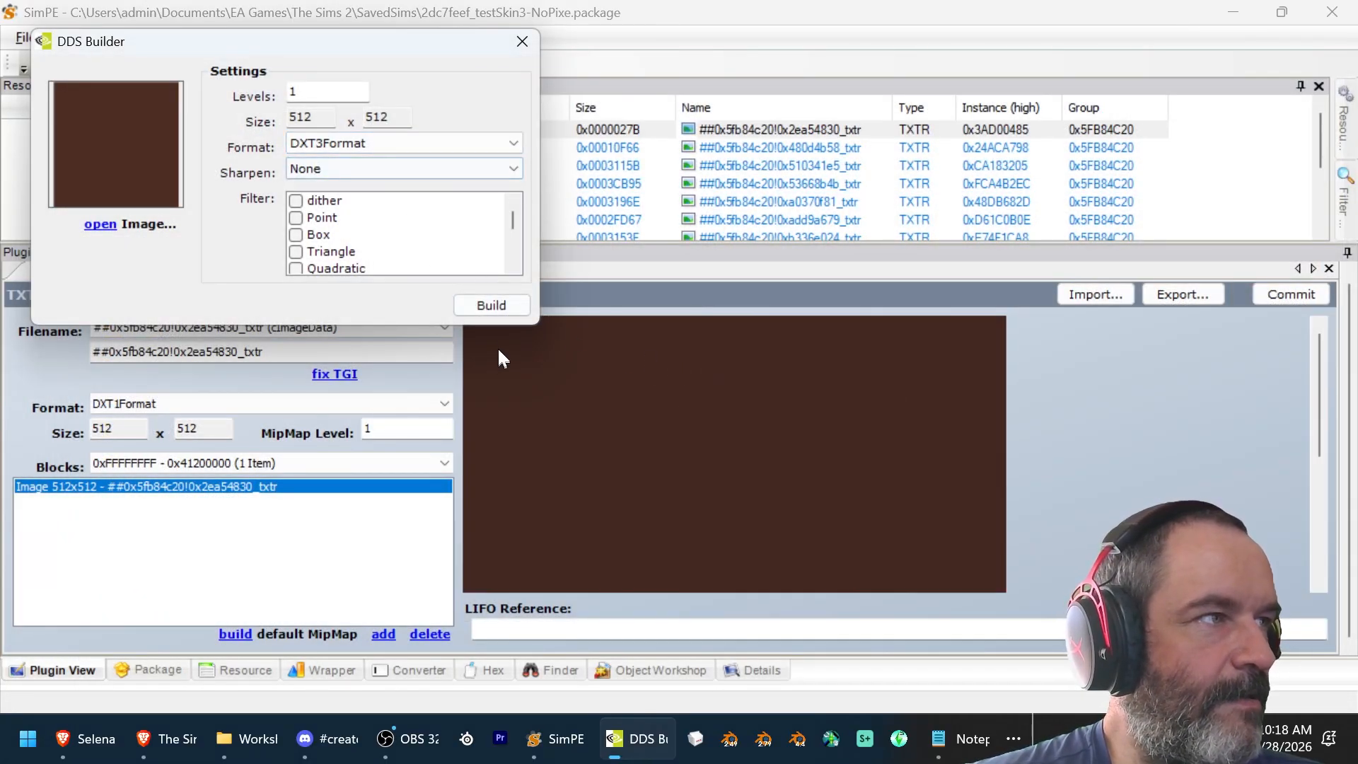
click(493, 306)
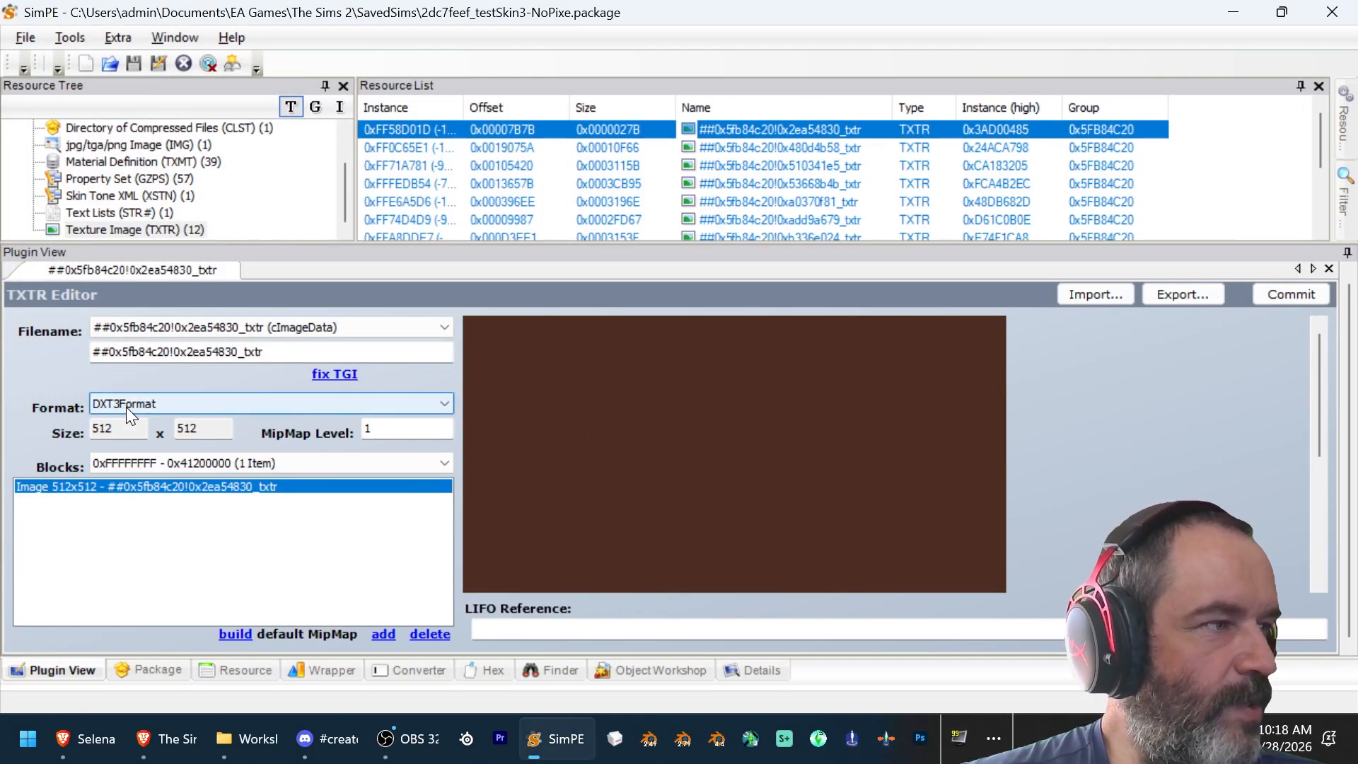
Step: Repeat the DXT build of the 0x2ea54830 texture with Why 36- Hair.png, keeping DXT3Format, and commit the texture
right_click(679, 445)
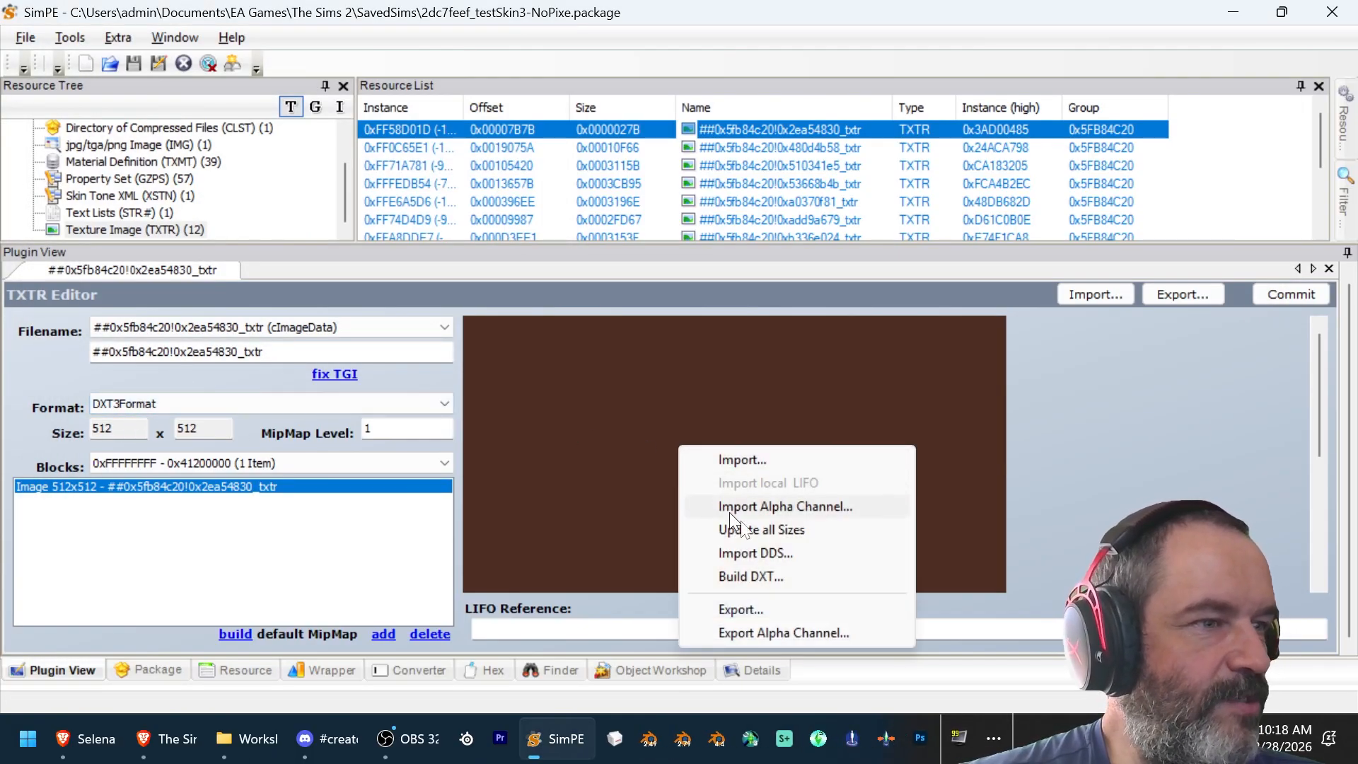
click(774, 571)
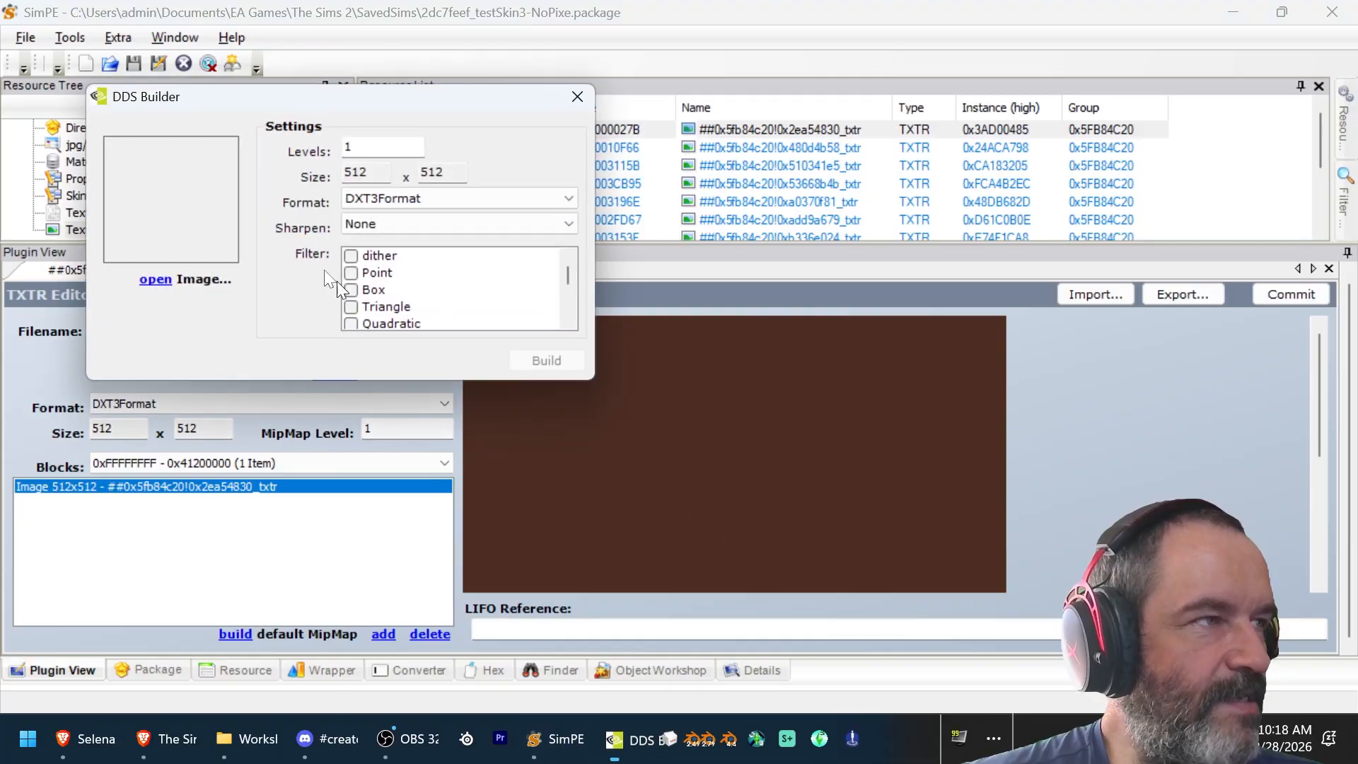
click(160, 283)
double_click(753, 388)
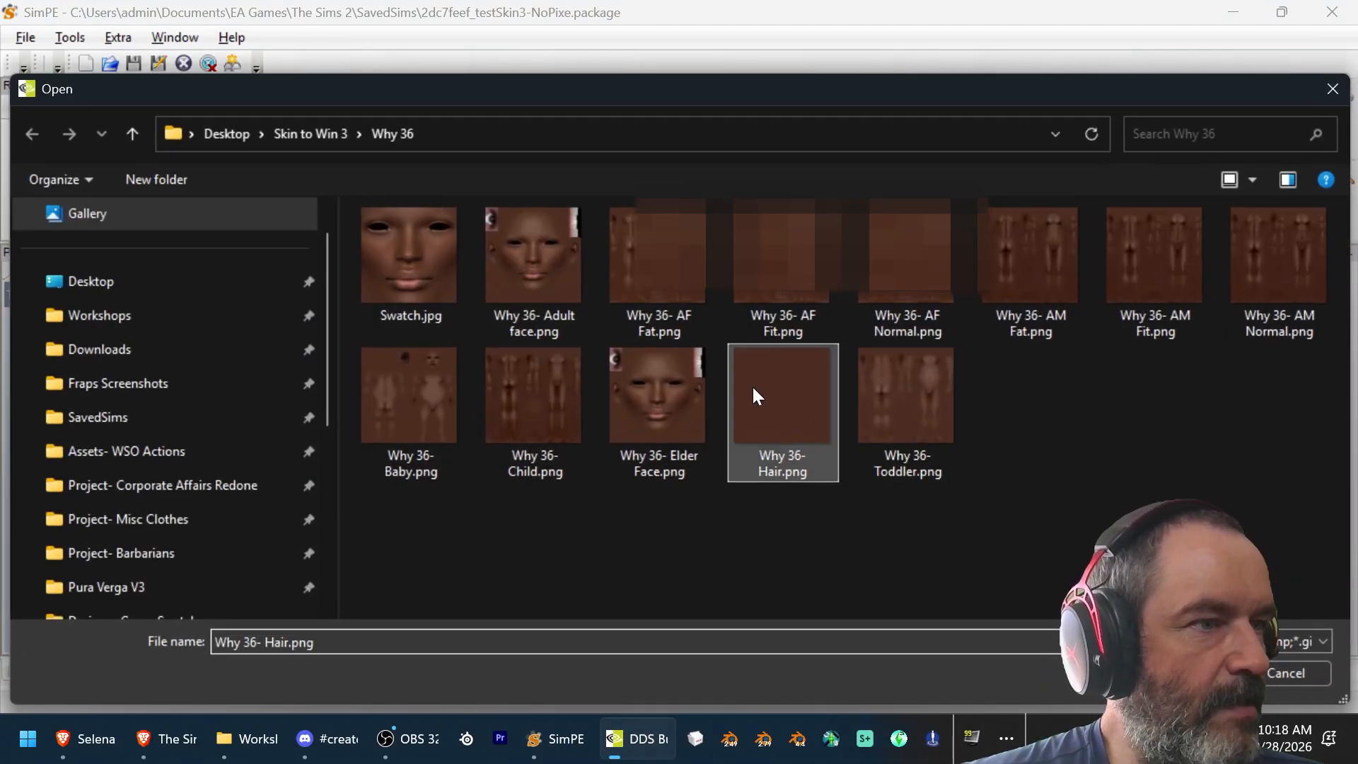
click(455, 203)
click(454, 203)
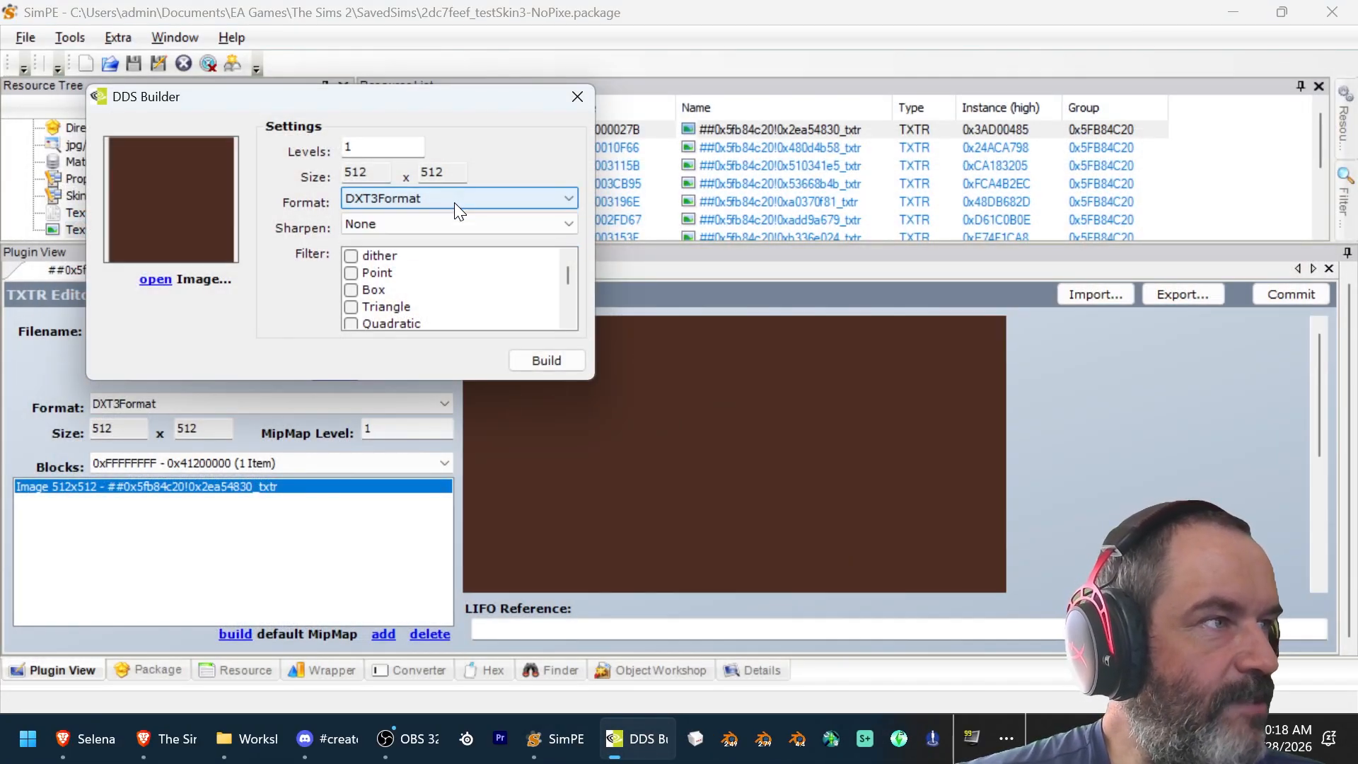
click(454, 202)
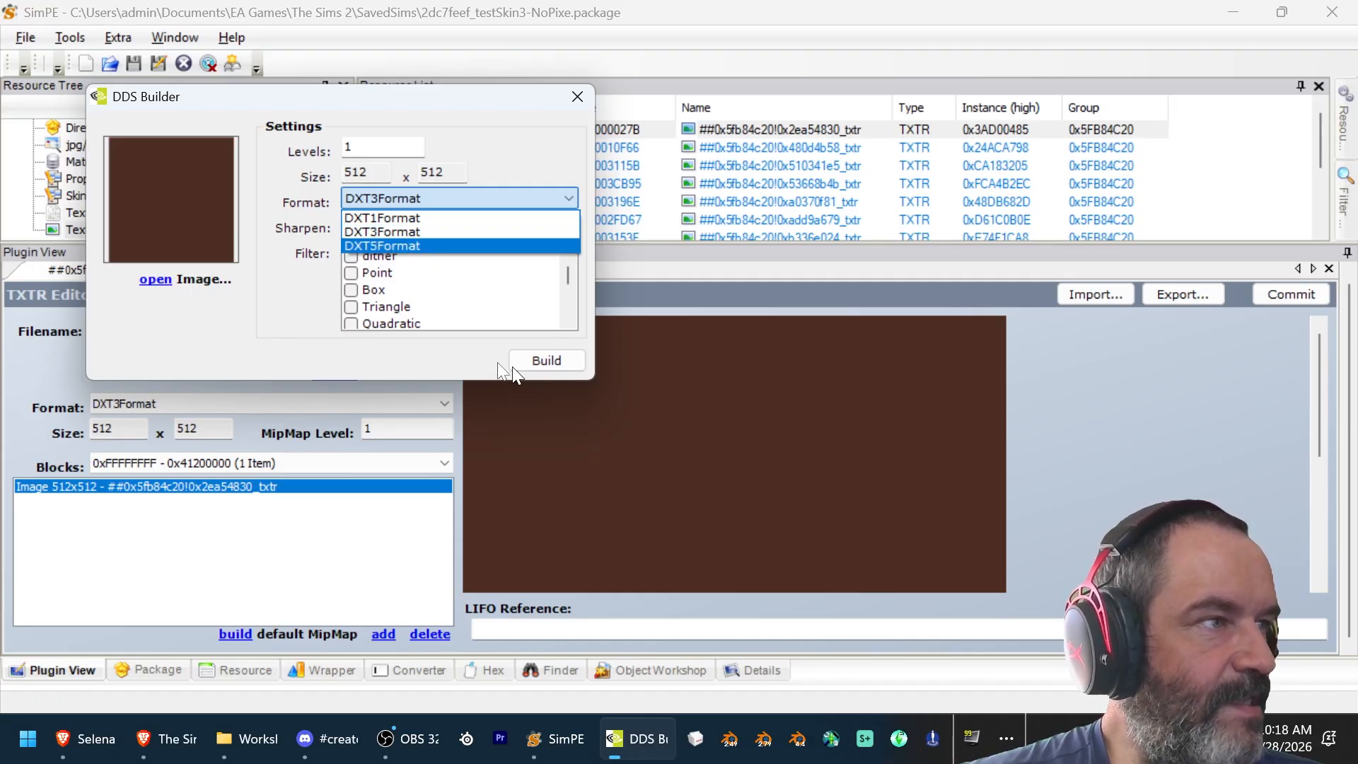
click(449, 358)
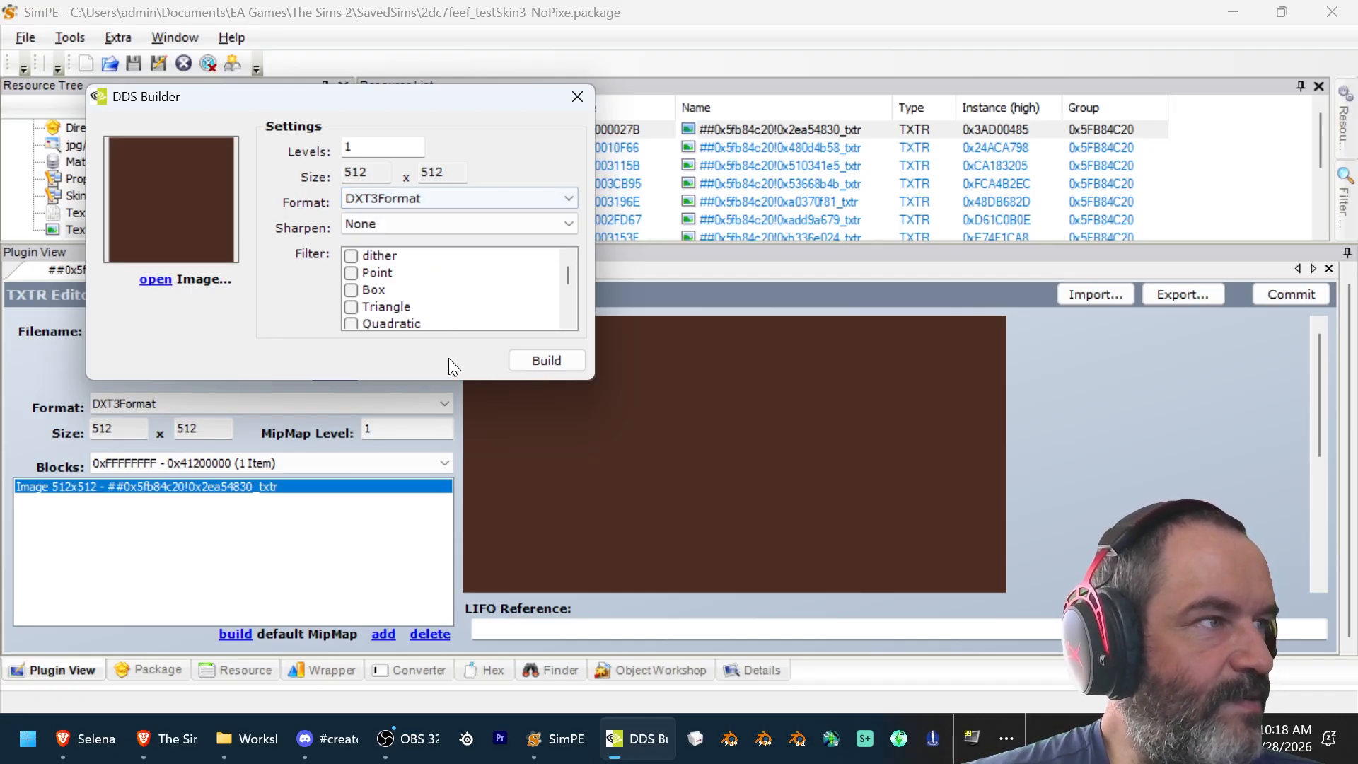
click(540, 359)
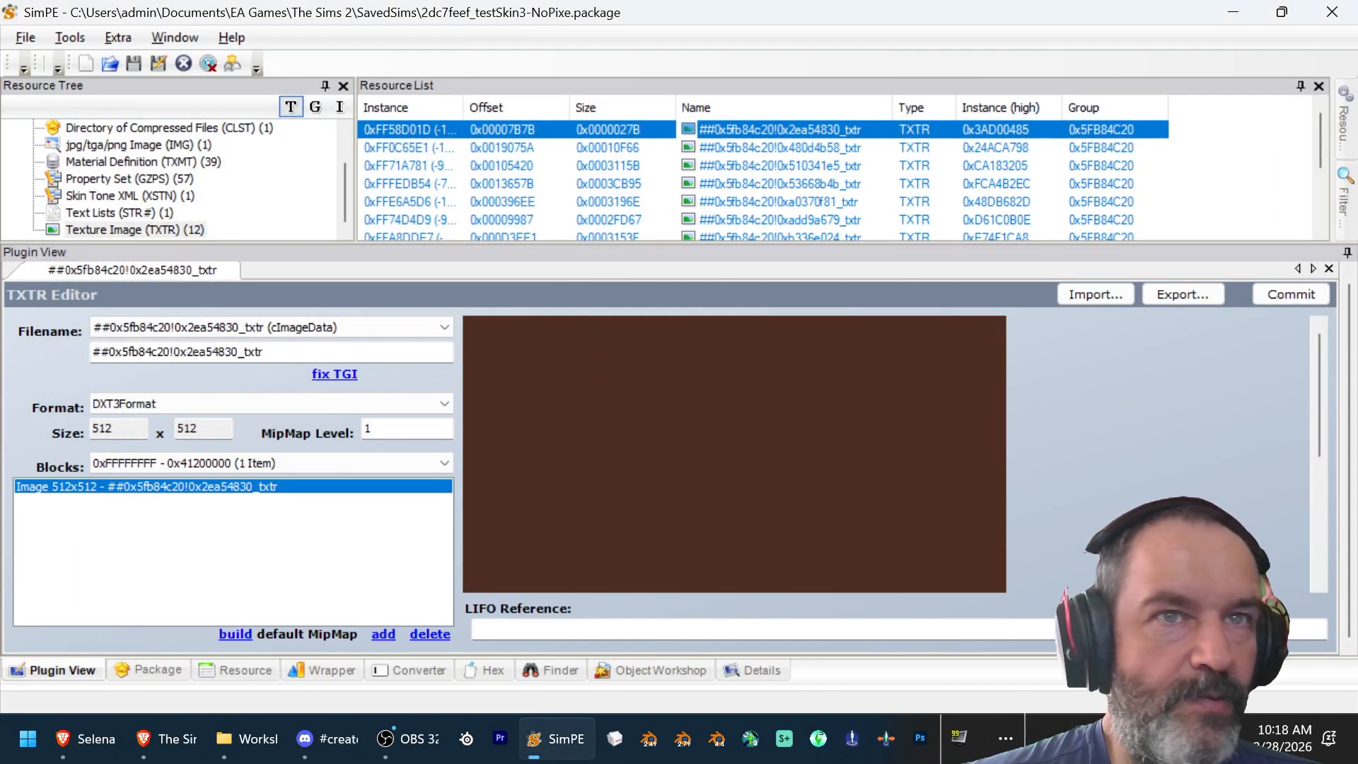
click(1300, 294)
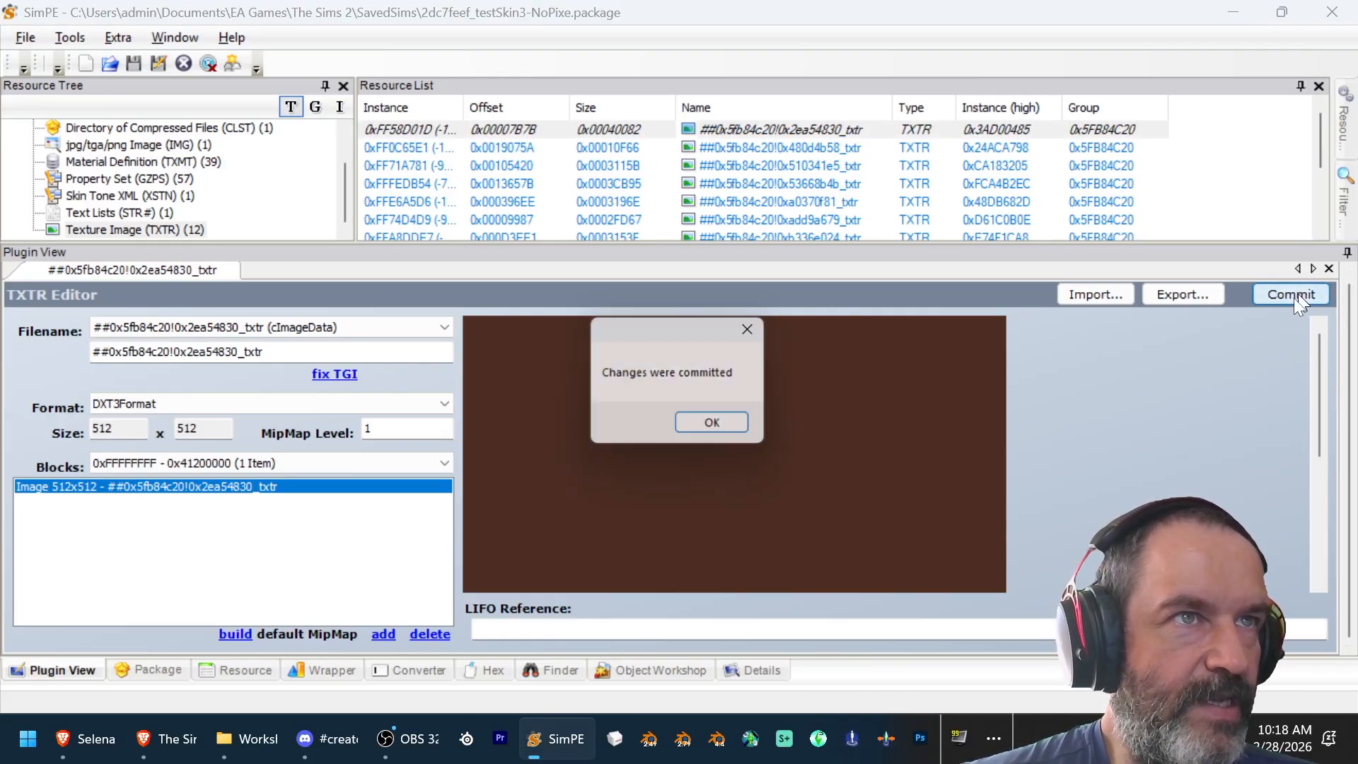
click(713, 426)
Step: Open the texture ##0x5fb84c20!0x480d4b58_txtr and load Why 36- Elder Face.png into a new DXT build
click(776, 151)
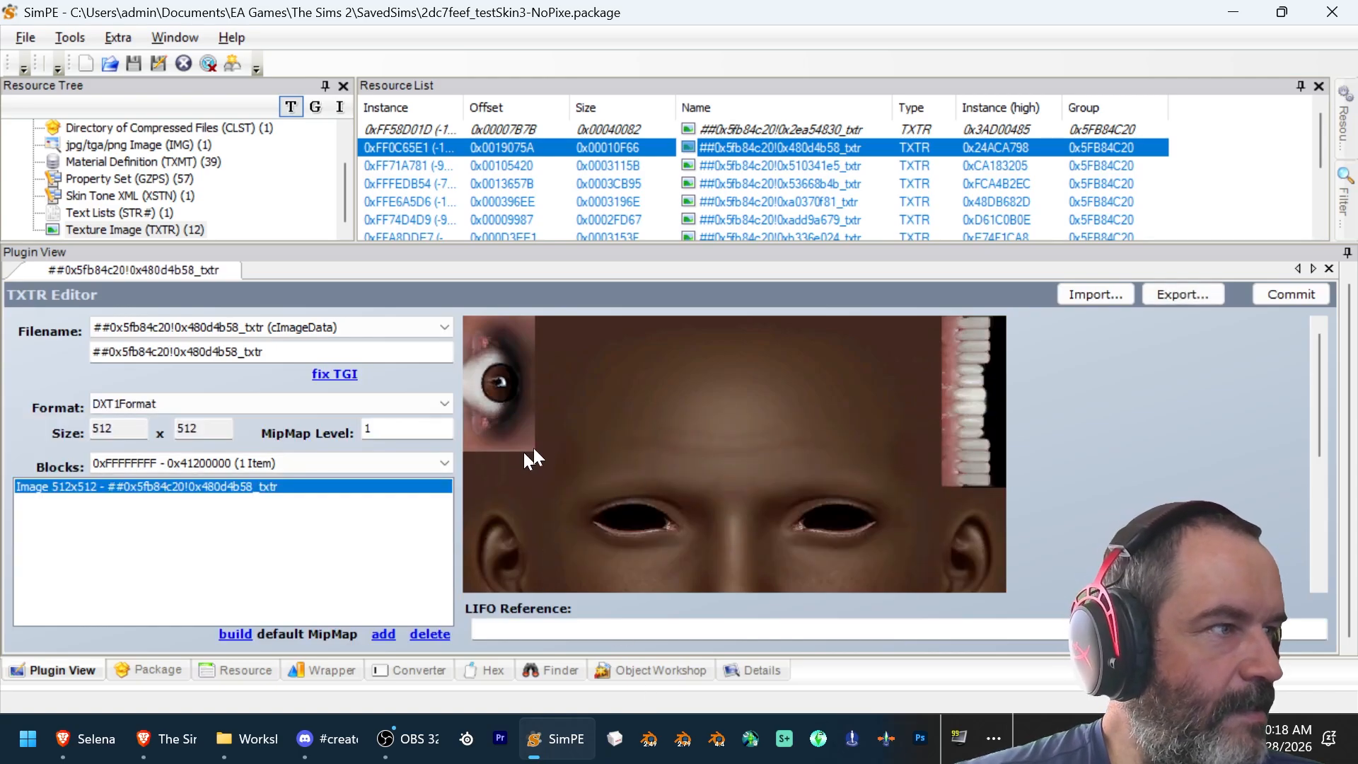
right_click(665, 389)
click(733, 519)
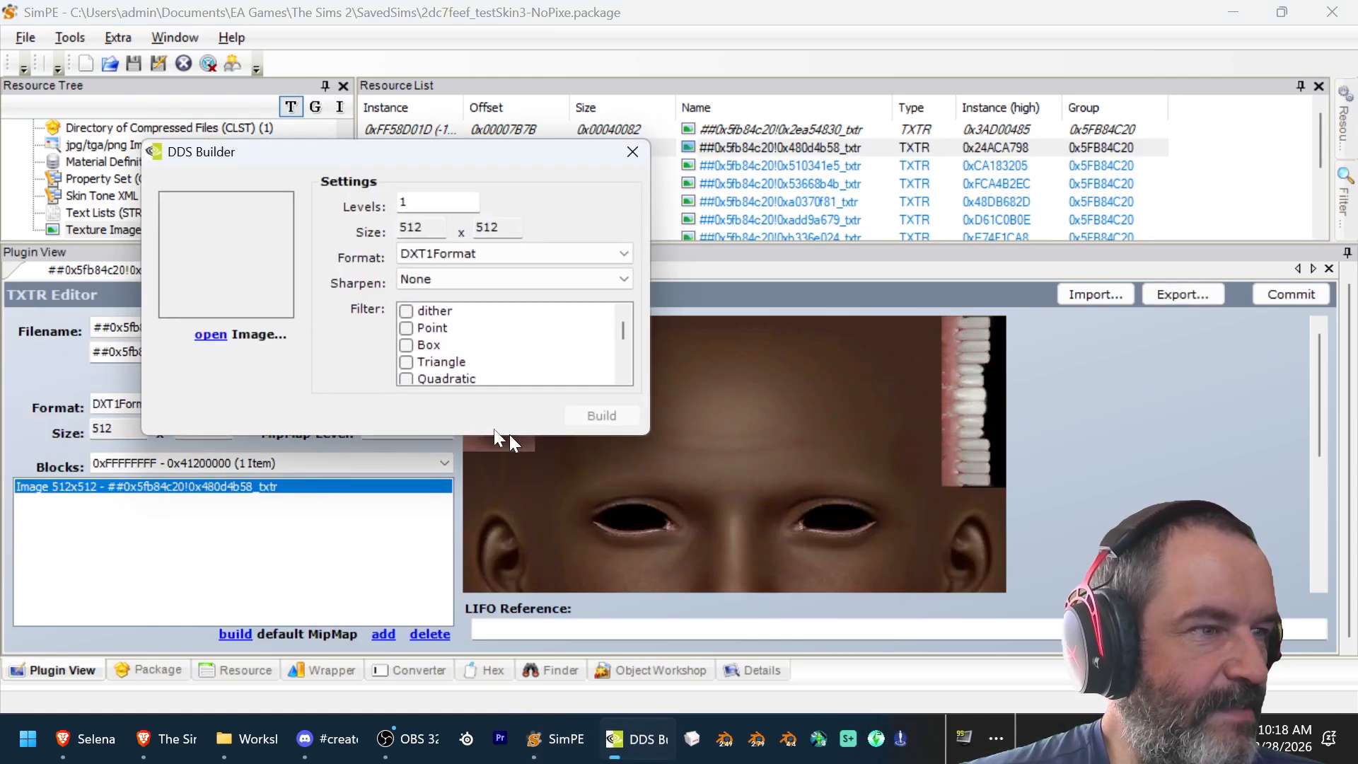
click(203, 337)
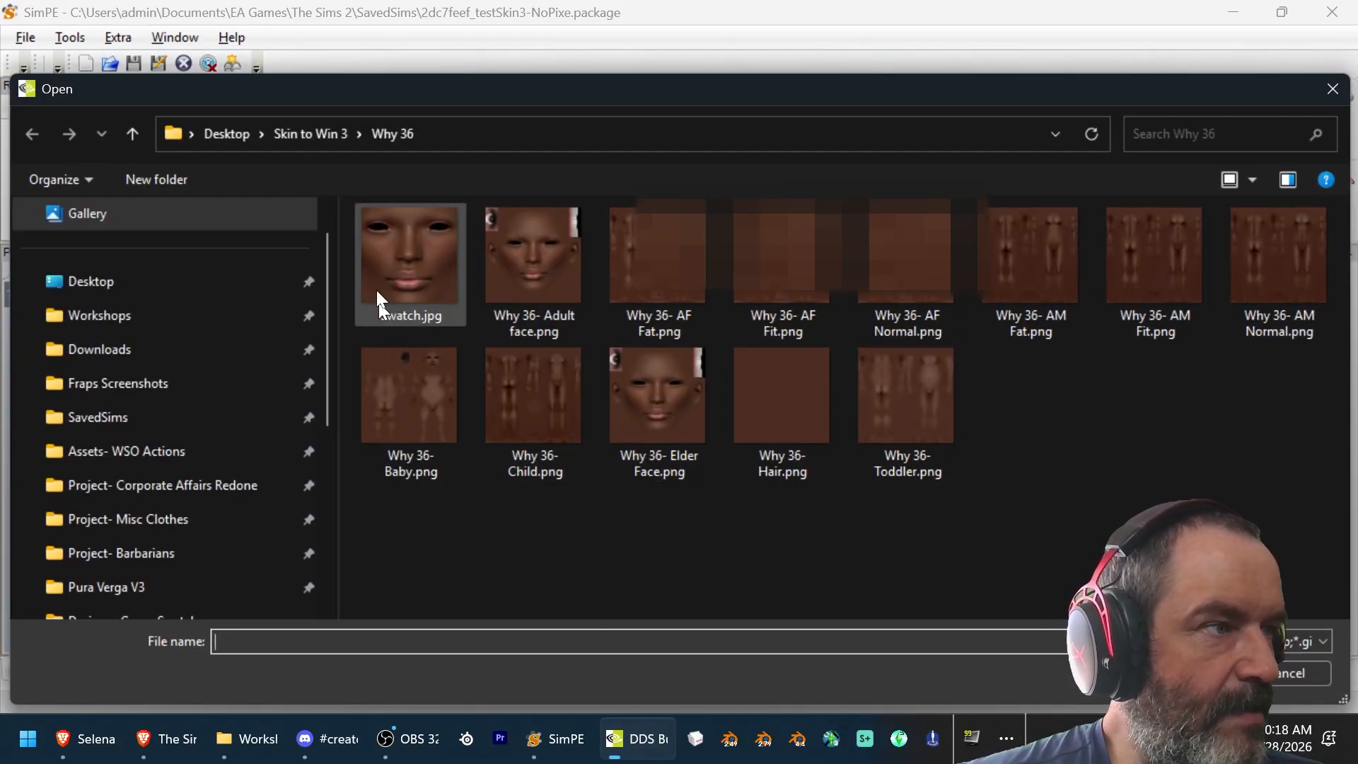
double_click(637, 383)
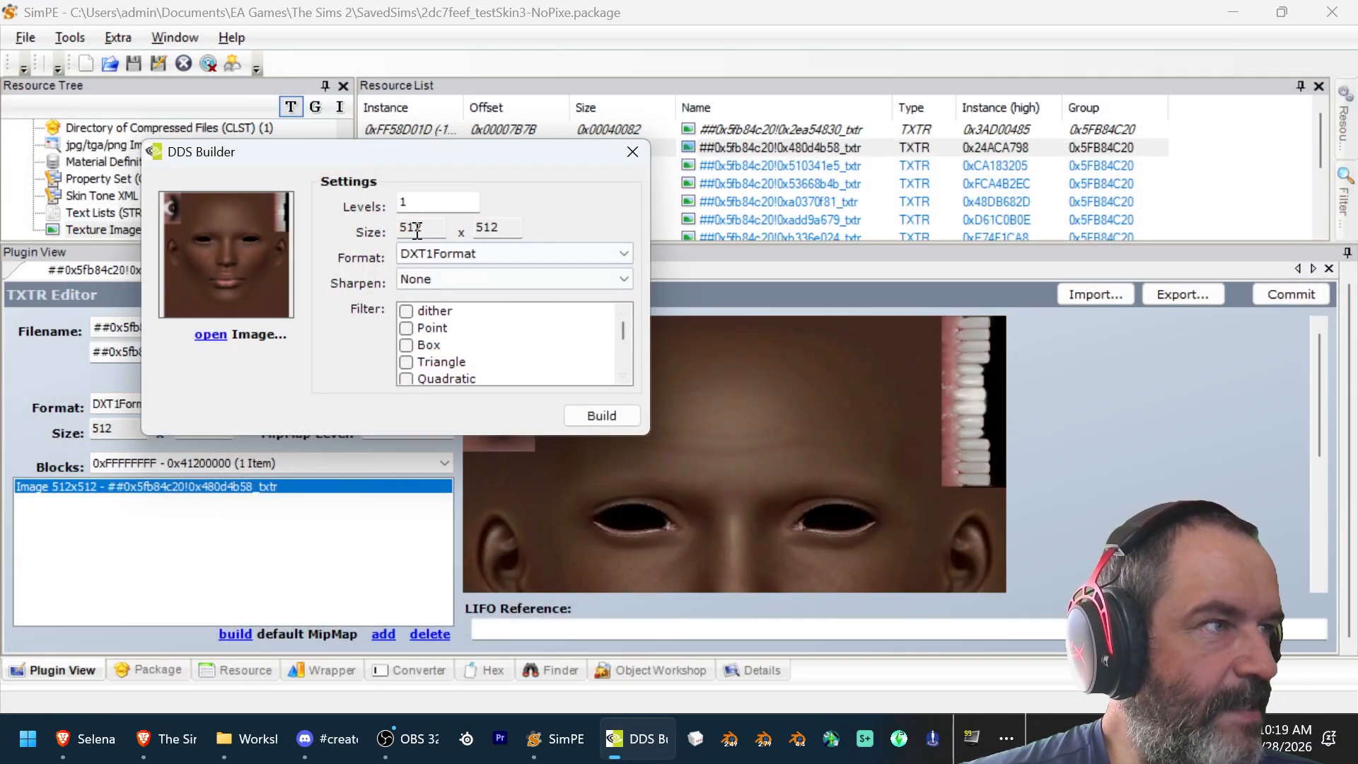
Step: Build the elder face image in DXT3Format and commit the texture
click(443, 253)
click(447, 280)
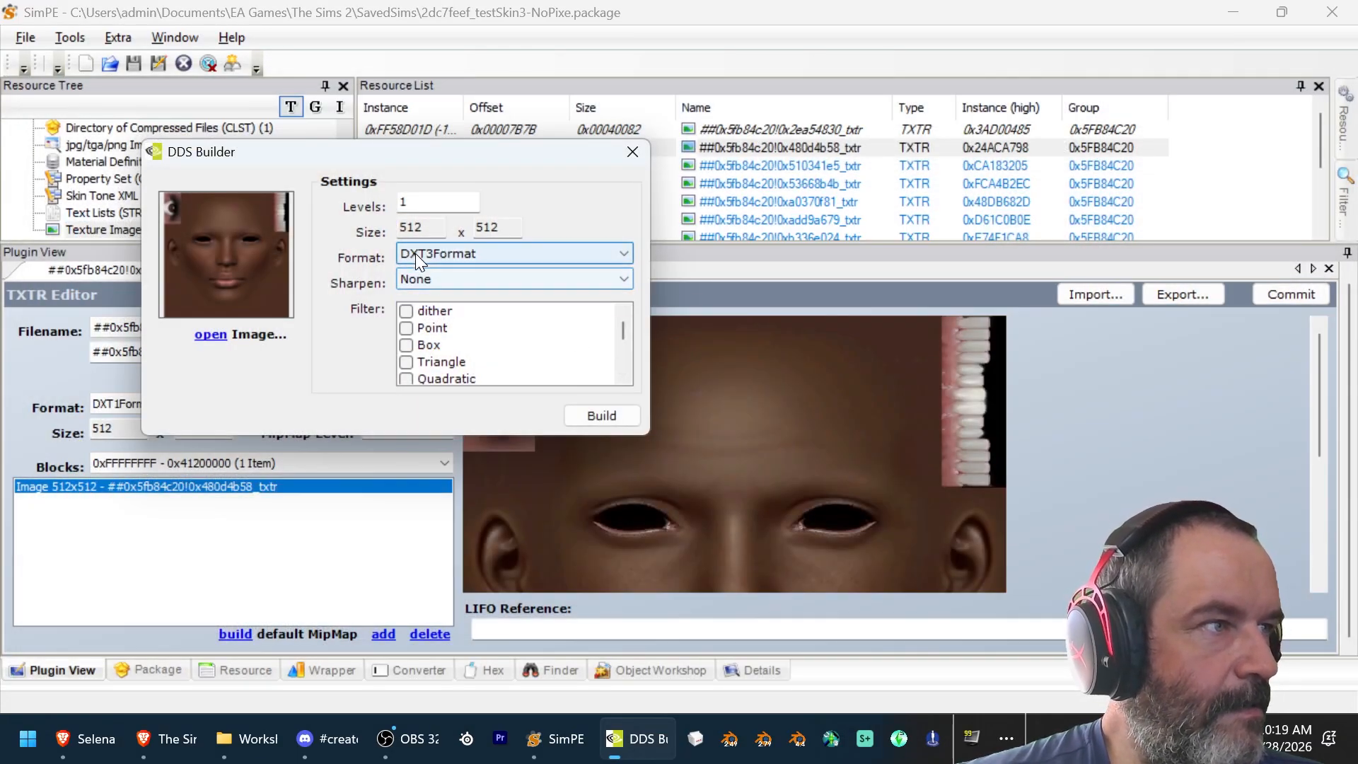
click(582, 416)
click(1298, 295)
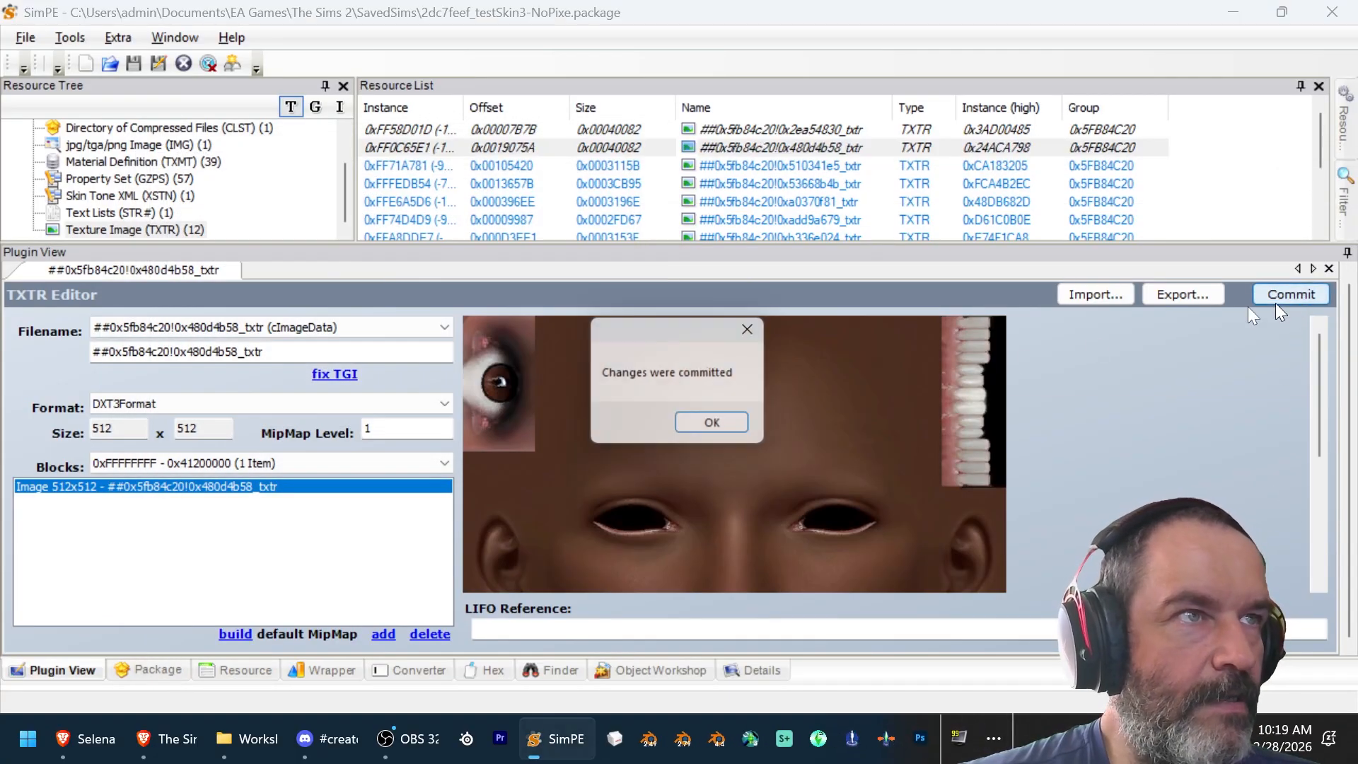
click(714, 426)
Step: Open the texture ##0x5fb84c20!0x510341e5_txtr and look up its ending, 41e5, in the Notepad notes
click(823, 163)
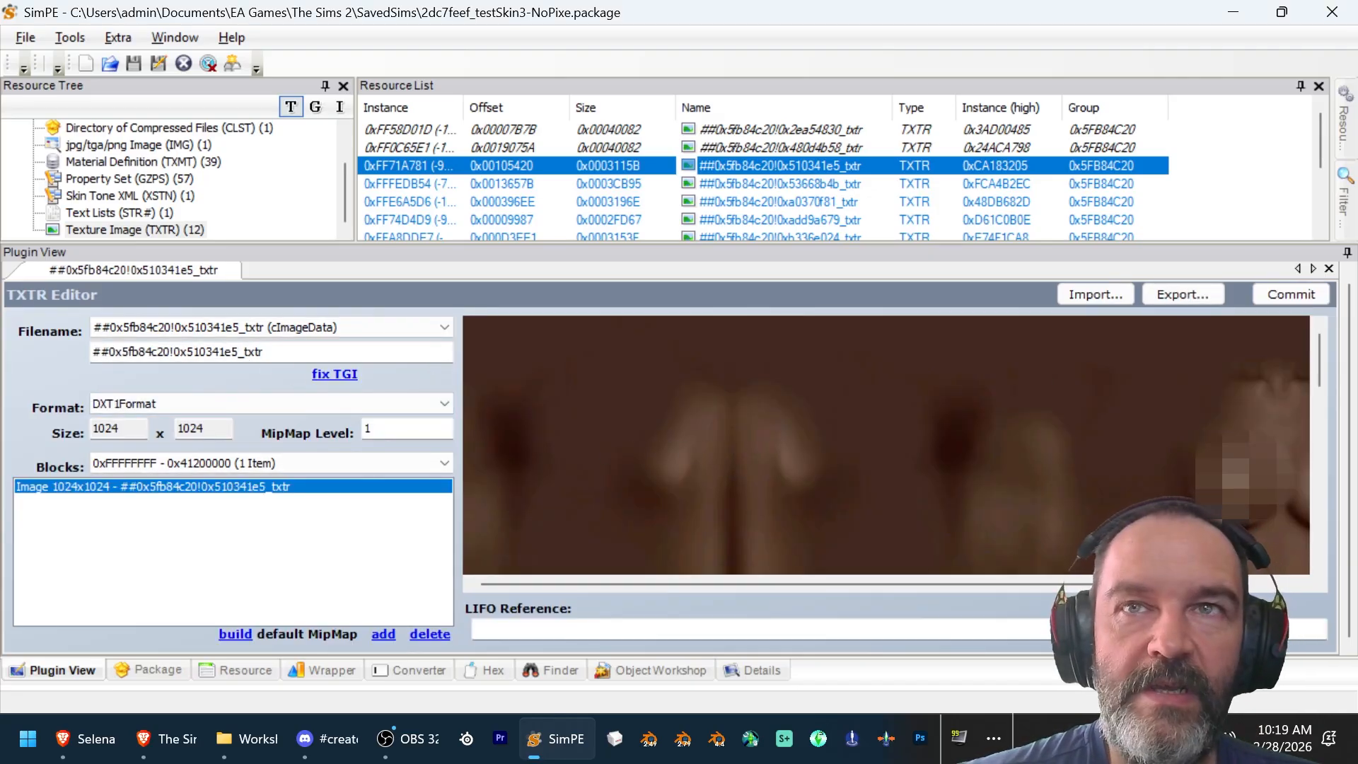
key(alt+Tab)
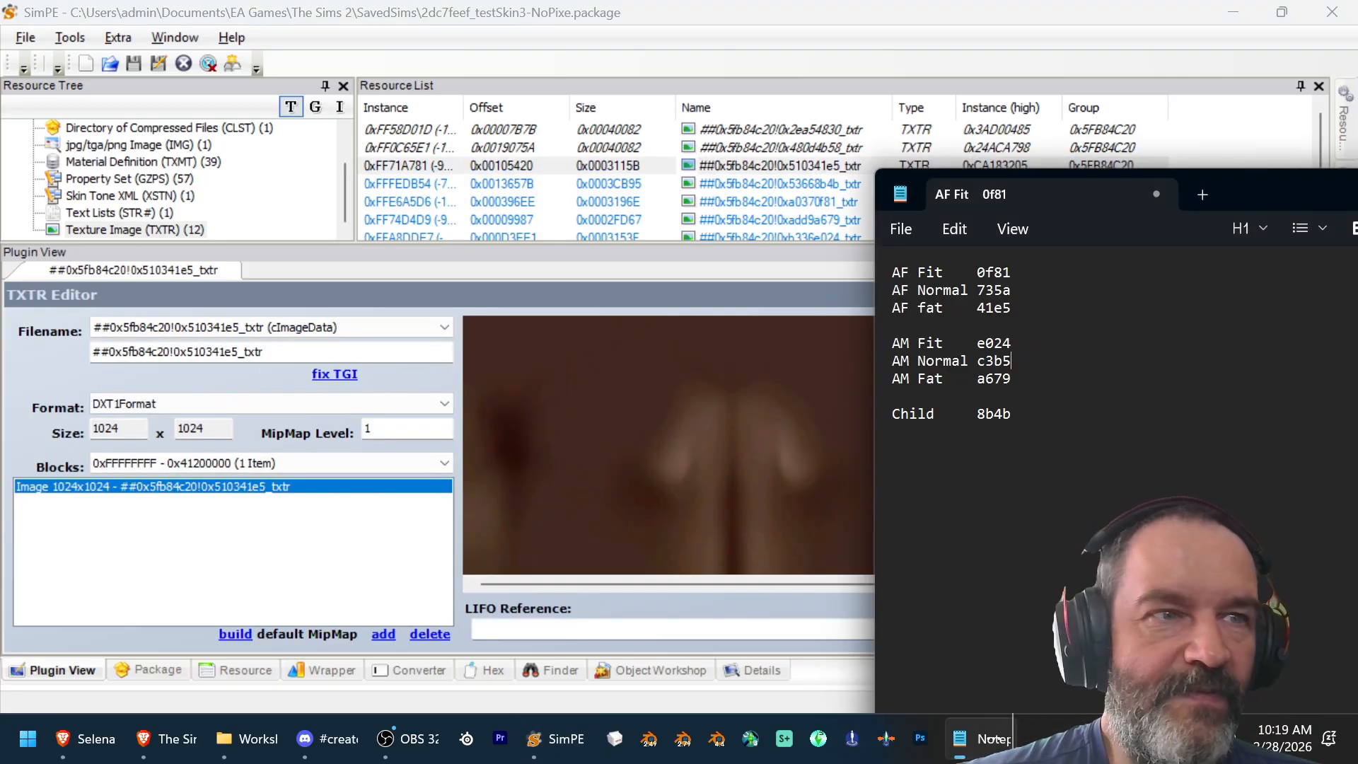
double_click(1010, 306)
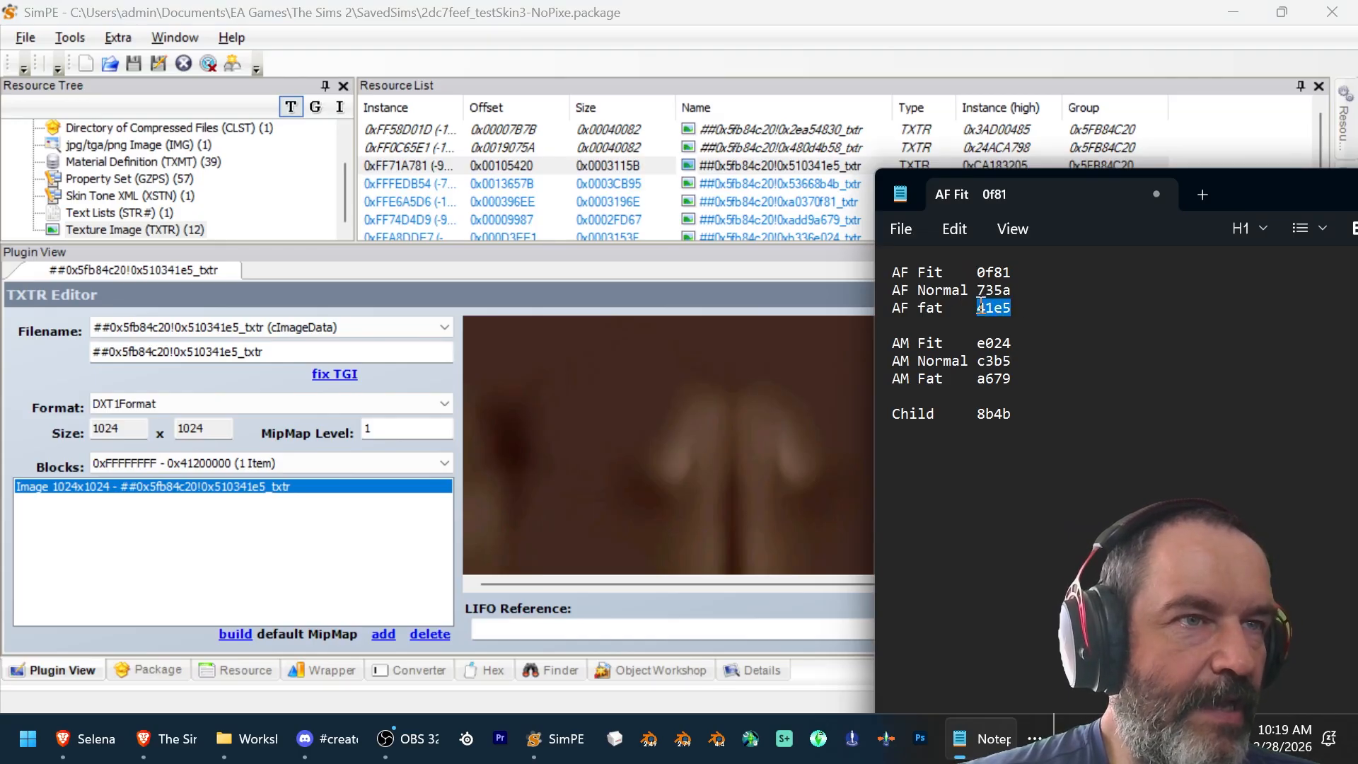
Step: Start a DXT build for the 0x510341e5 texture and load Why 36- AF Fat.png
right_click(699, 388)
click(775, 520)
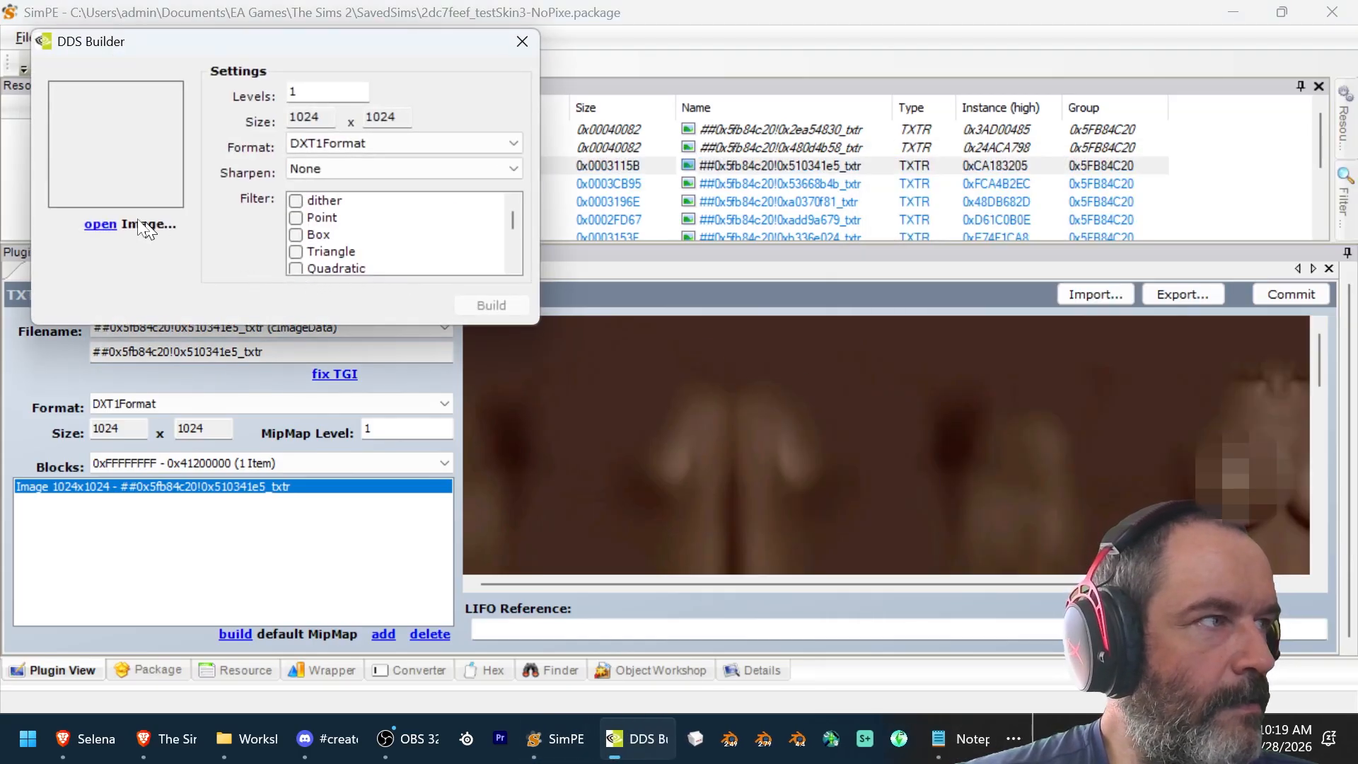
click(99, 224)
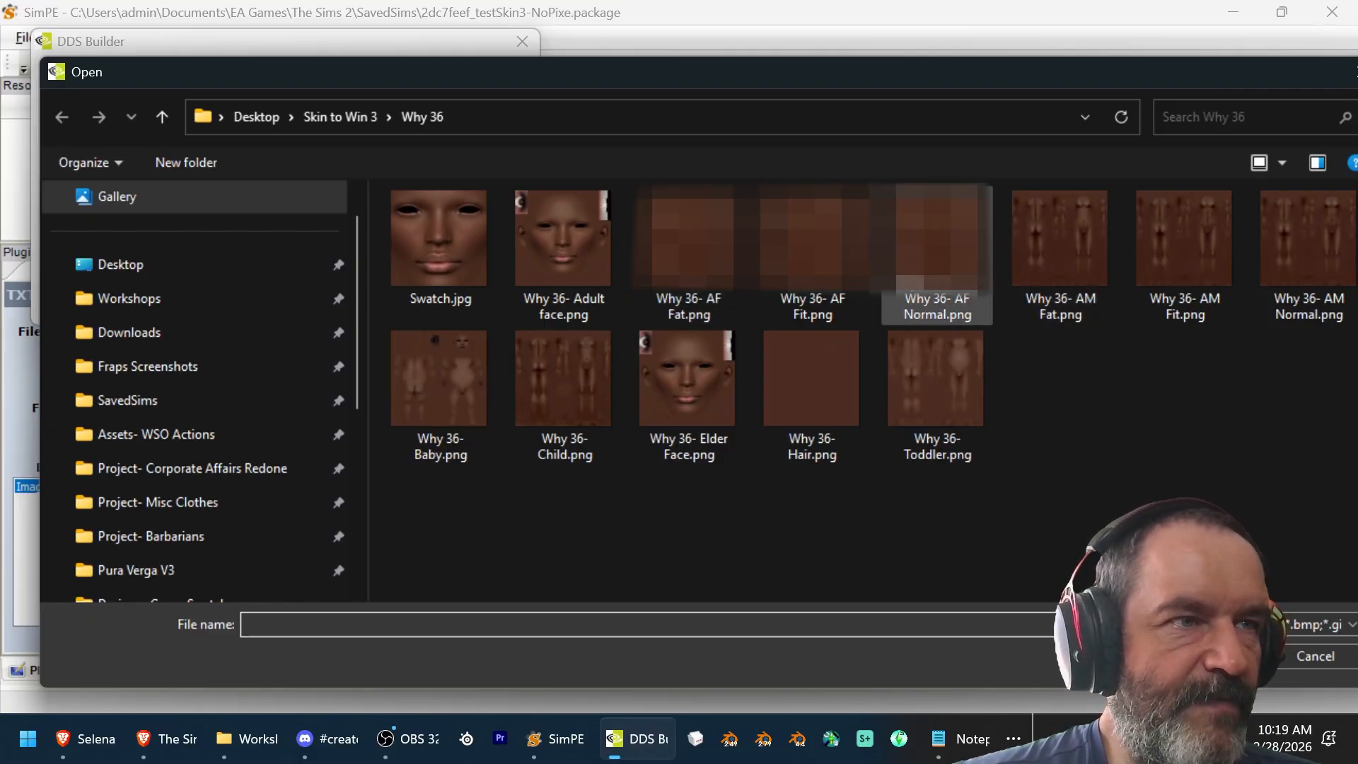
click(696, 276)
double_click(696, 273)
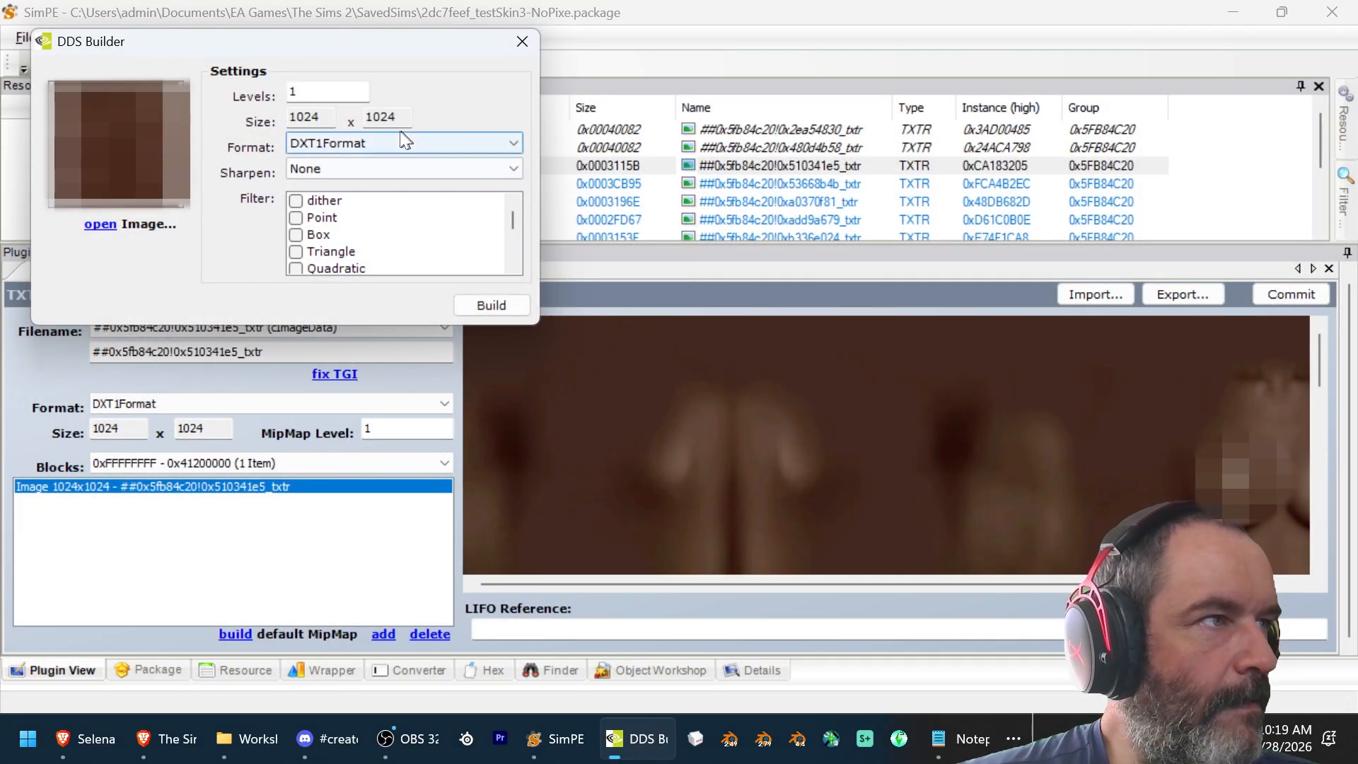
Step: Build the AF Fat image in DXT3Format and commit the texture
click(510, 143)
click(390, 176)
click(471, 304)
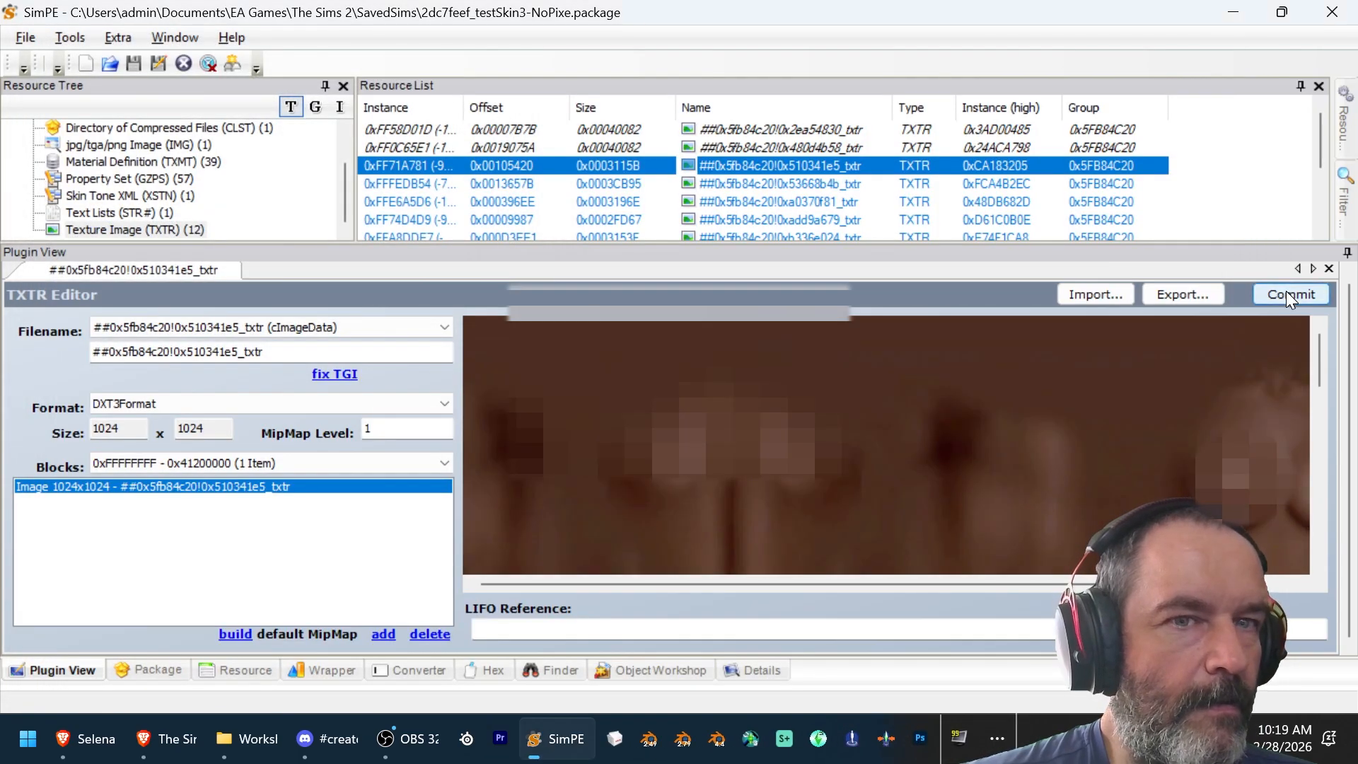
click(1287, 293)
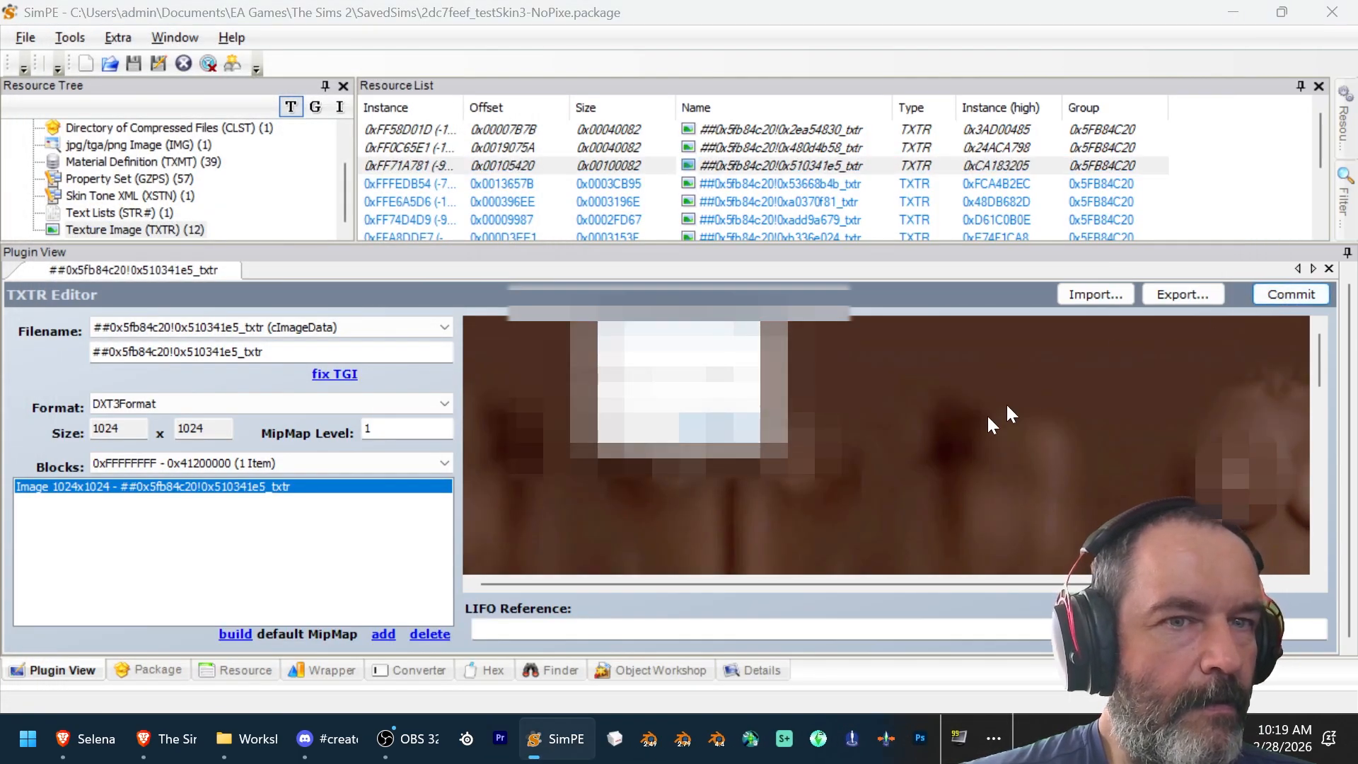
Step: Open the ##0x5fb84c20!0x53668b4b_txtr texture and load the image matching 8b4b in the Notepad notes, Why 36- Child.png, into a DXT build
click(763, 187)
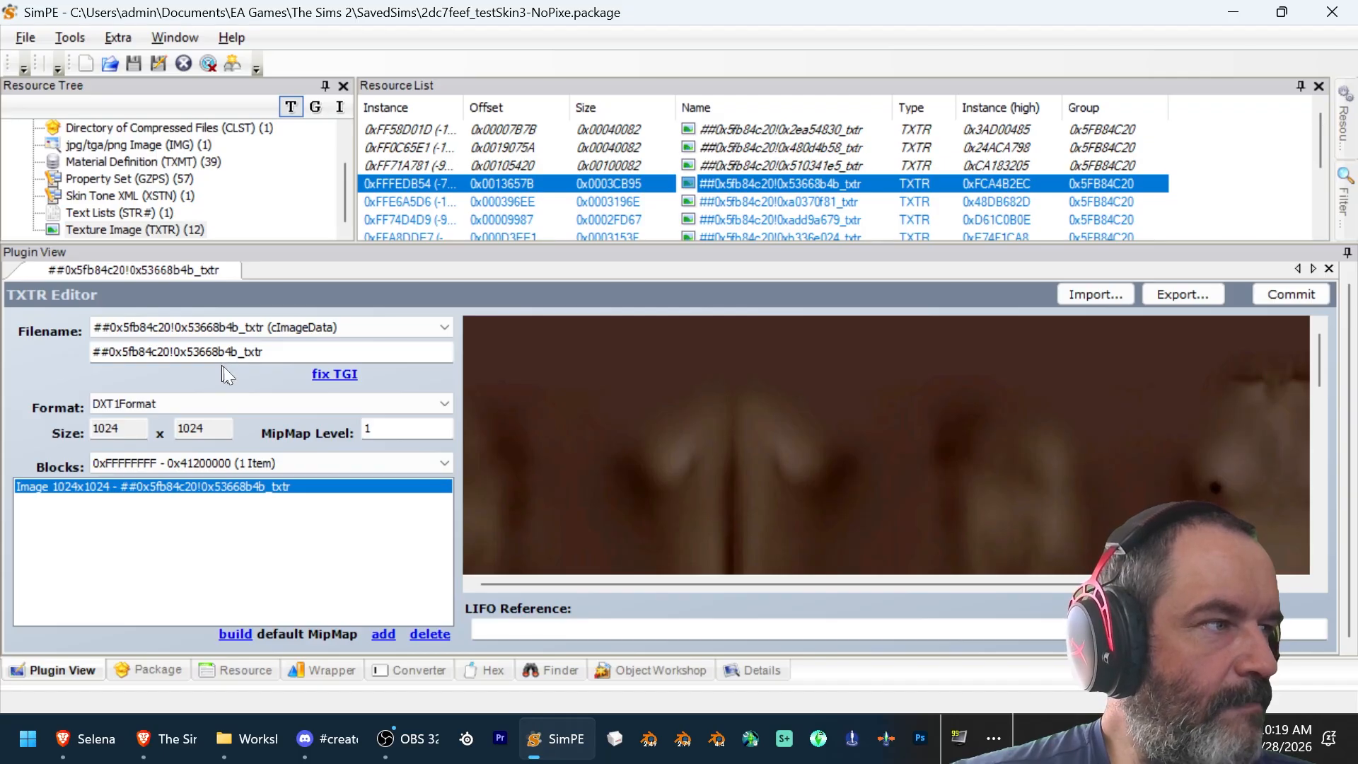
key(alt+Tab)
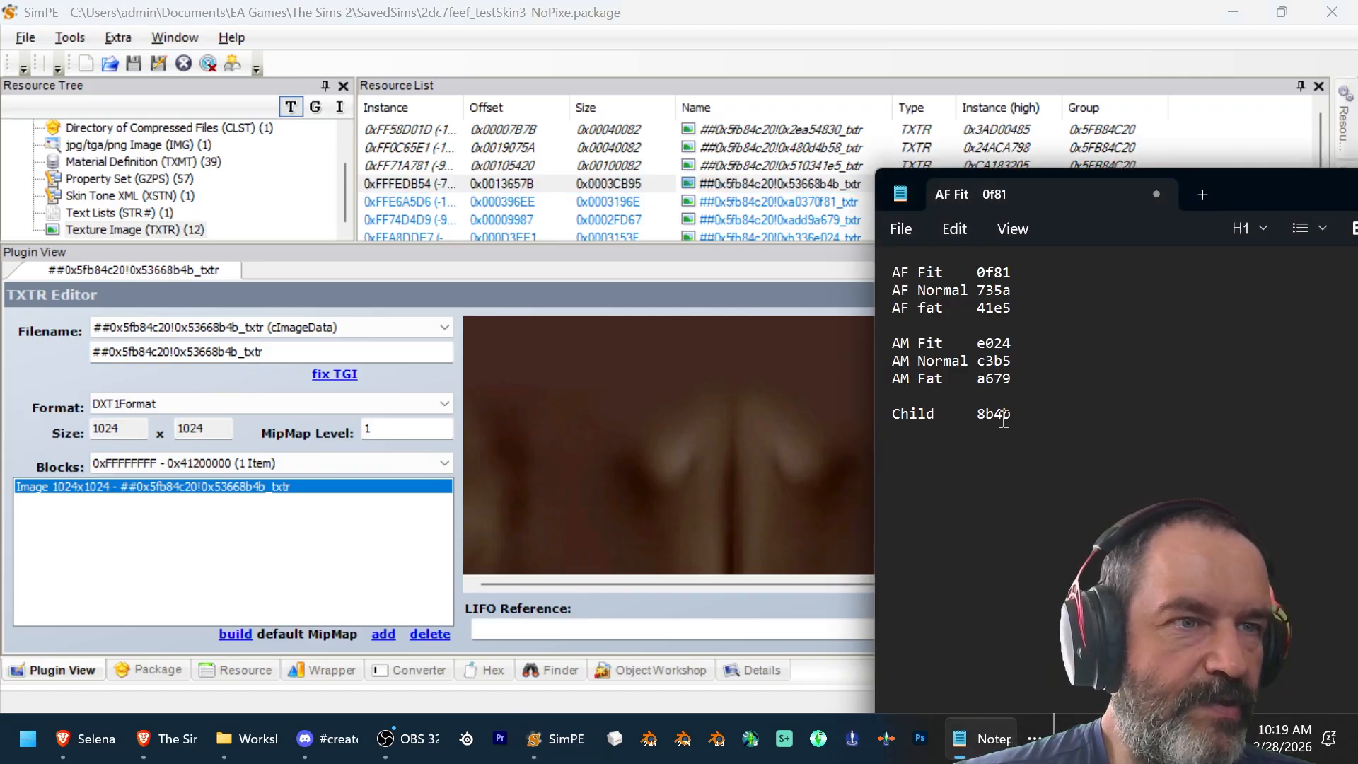
click(661, 410)
right_click(661, 410)
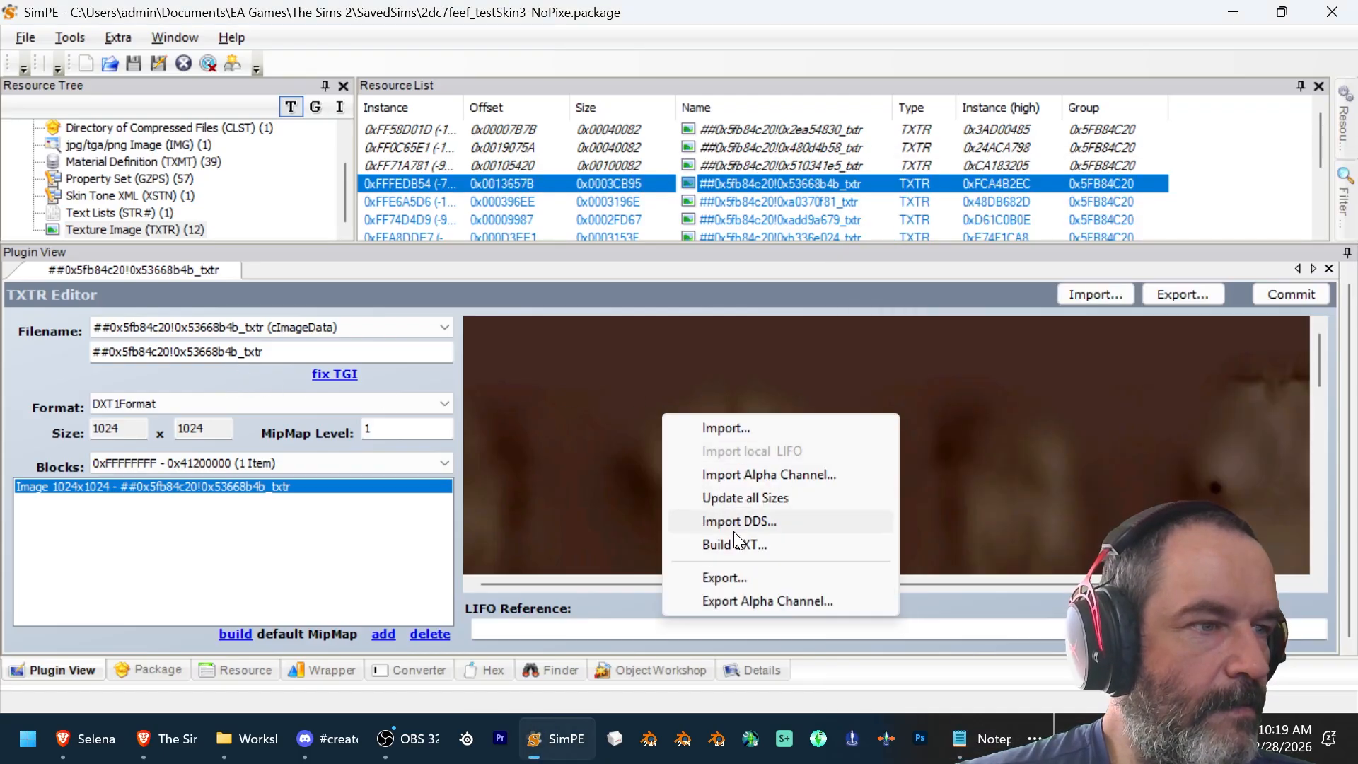
click(736, 544)
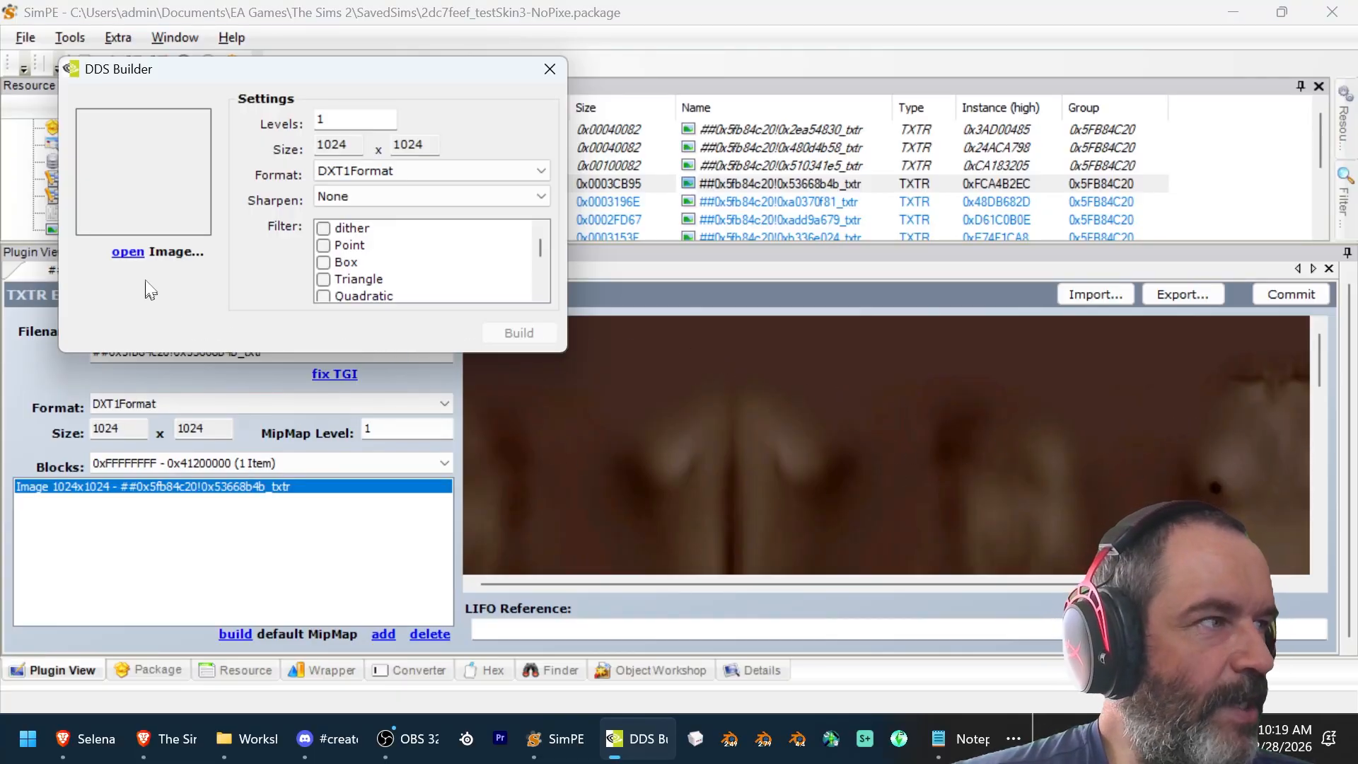
click(127, 252)
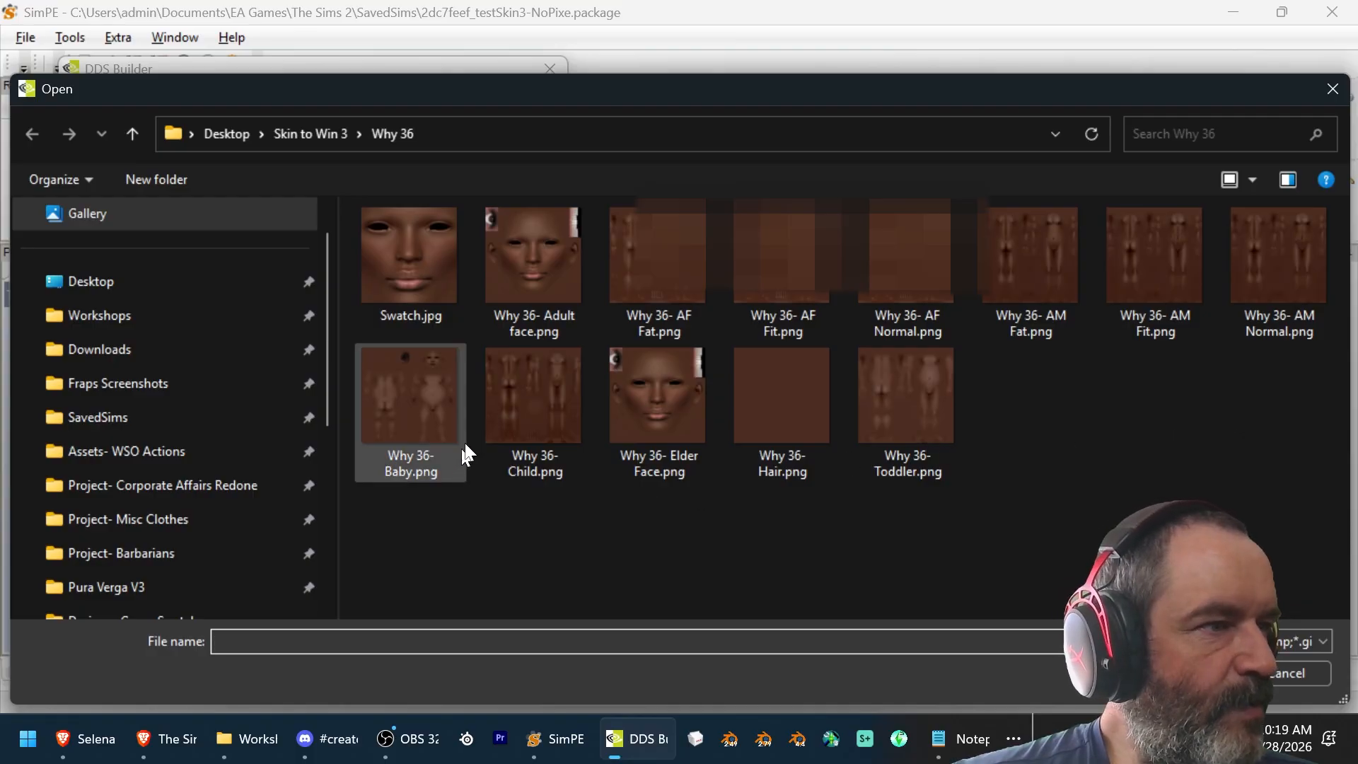
double_click(516, 405)
Step: Build the Child image in DXT3Format and commit the 0x53668b4b texture
click(411, 170)
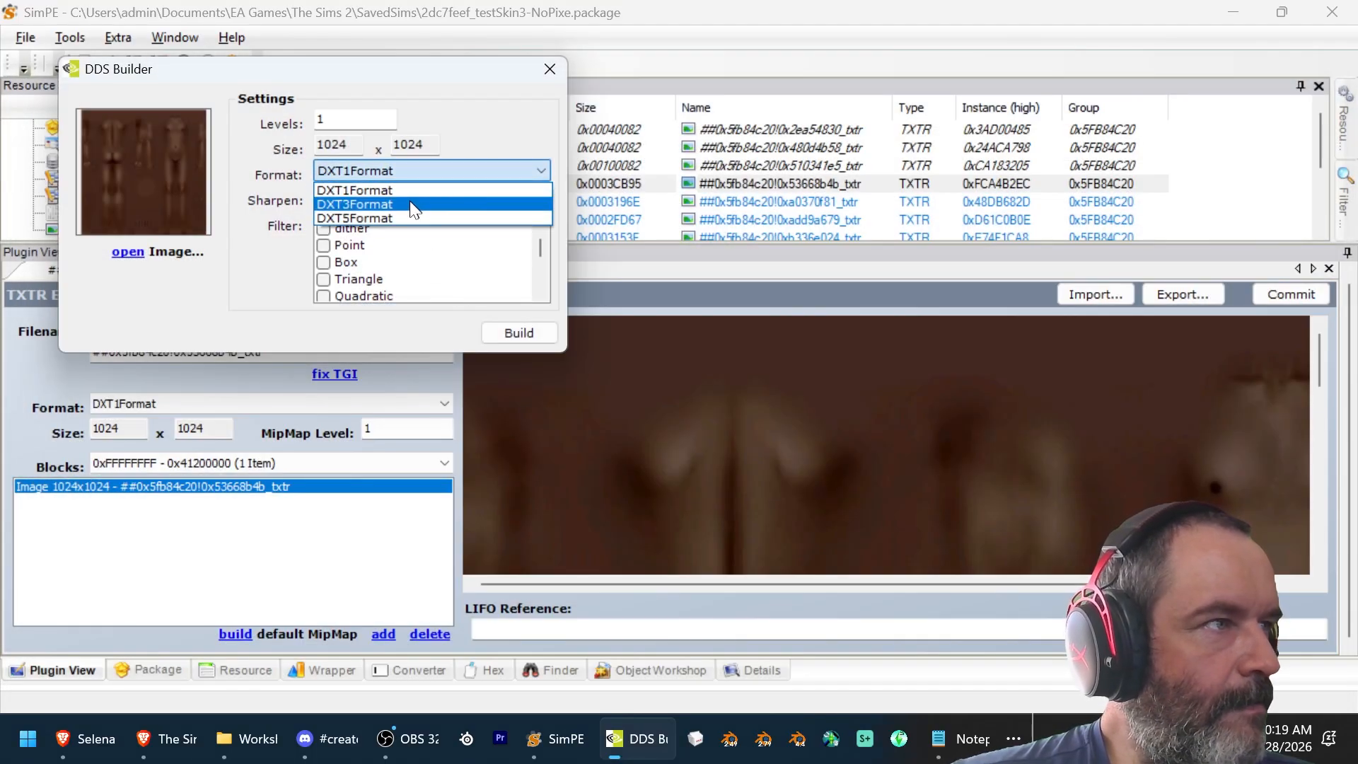
click(413, 205)
click(528, 334)
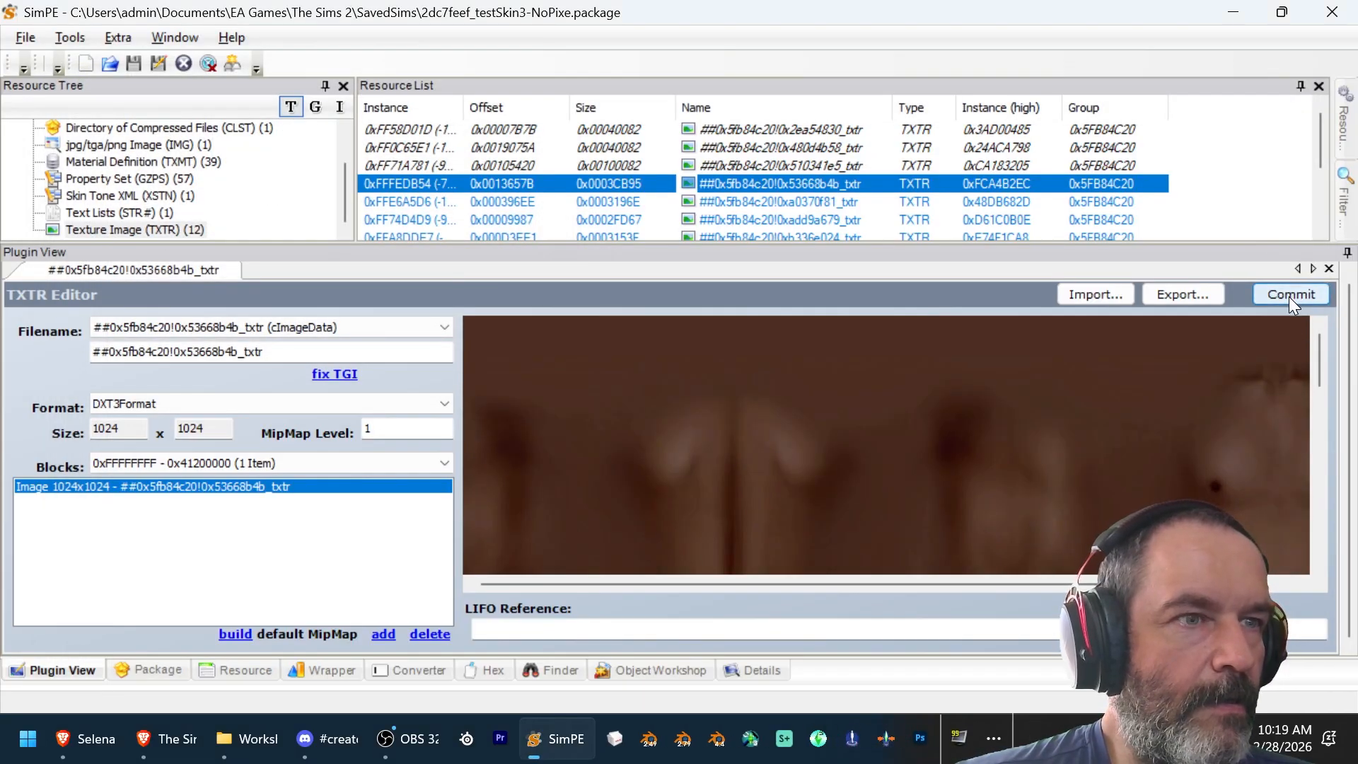
click(1289, 296)
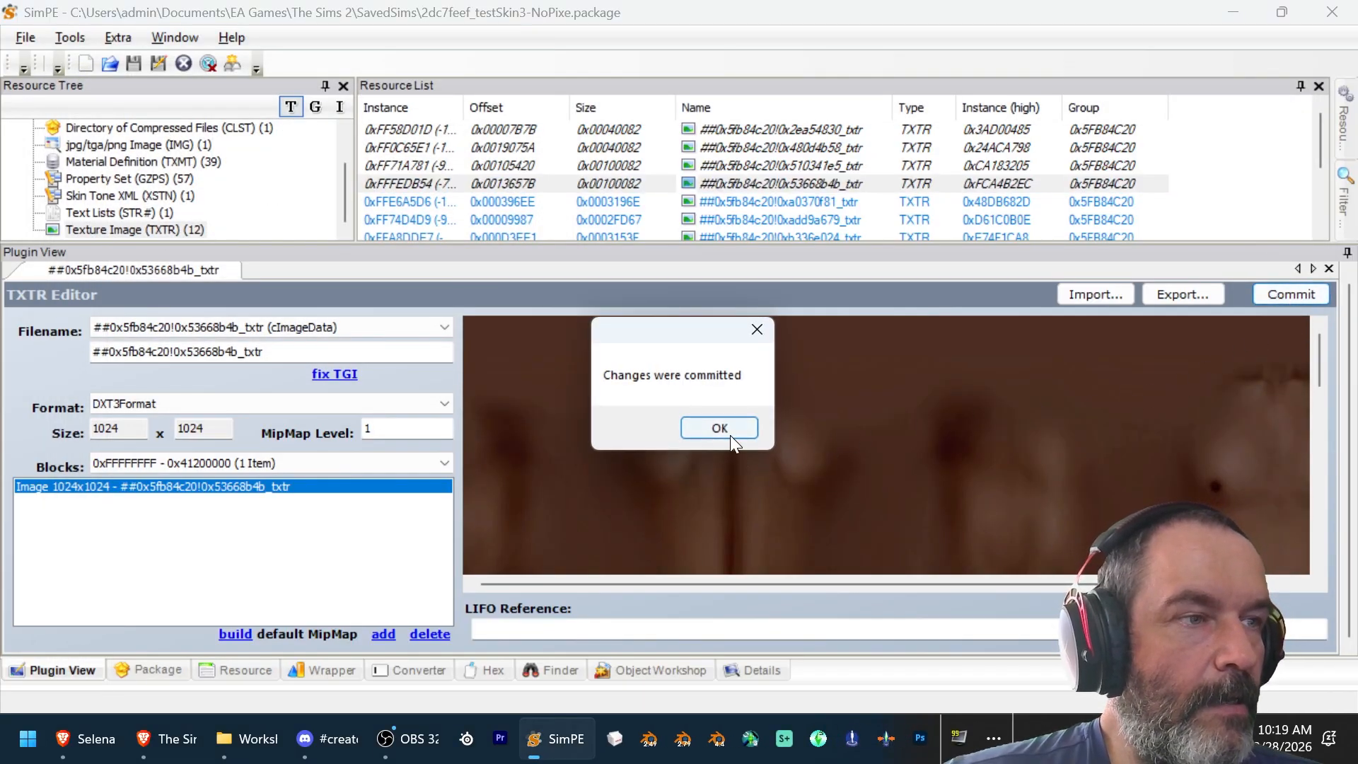
click(721, 428)
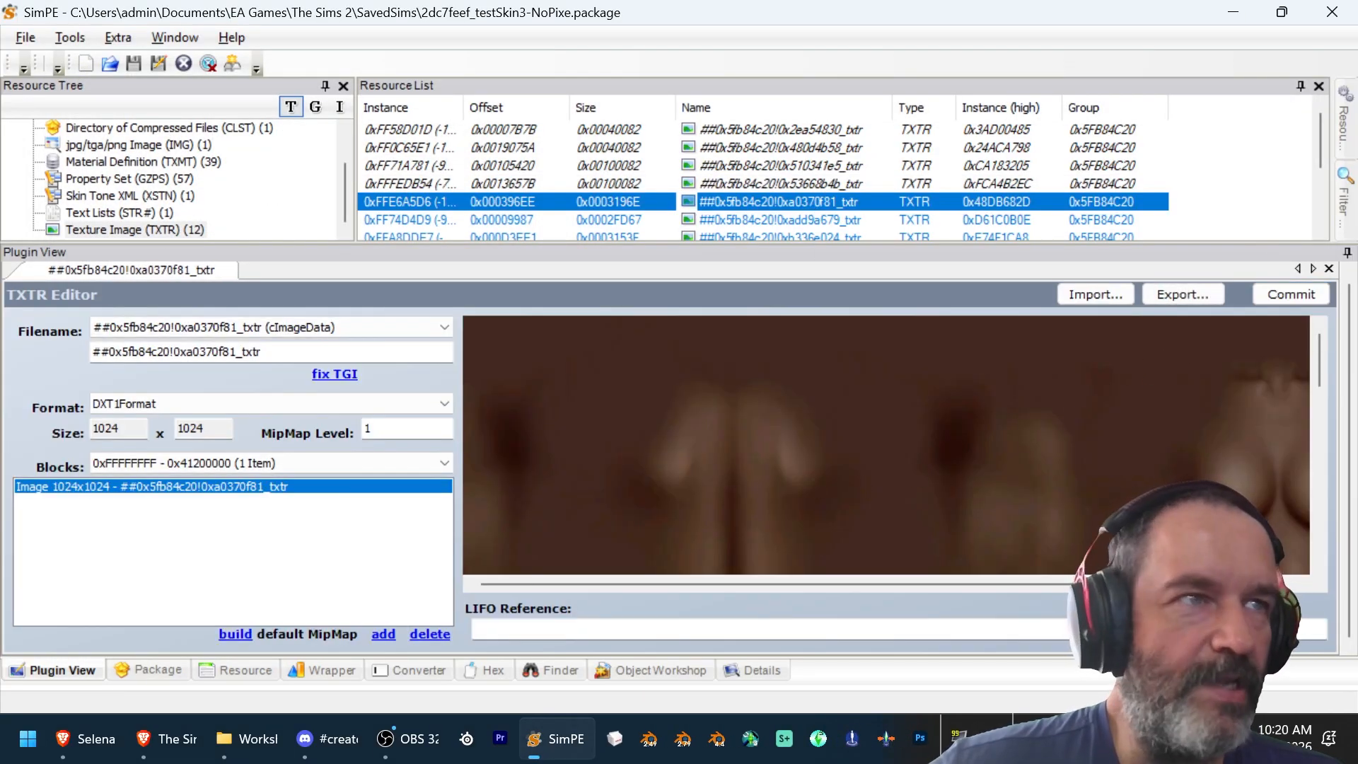
Step: Open the ##0x5fb84c20!0xa0370f81_txtr texture and load the image matching 0f81 in the Notepad notes, Why 36- AF Fit.png, into a DXT build
key(alt+Tab)
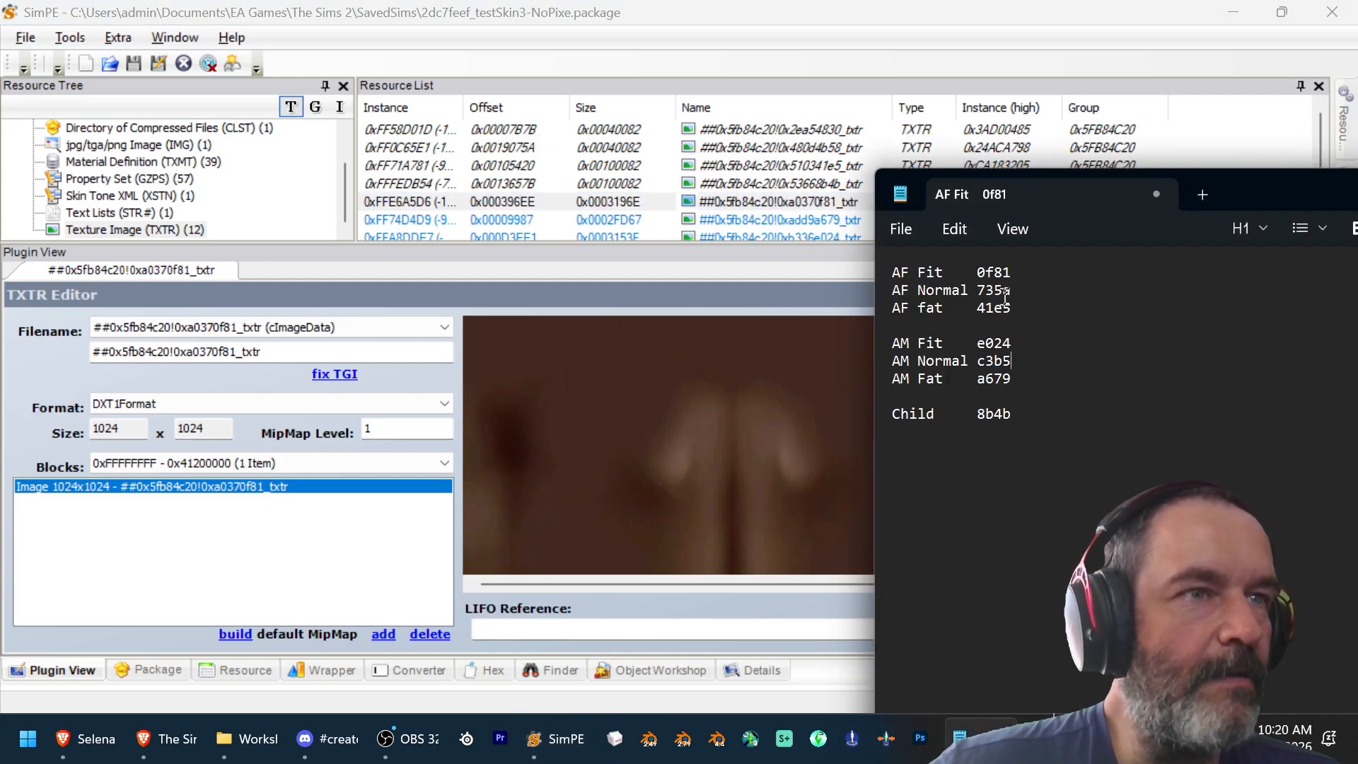
click(660, 385)
right_click(660, 385)
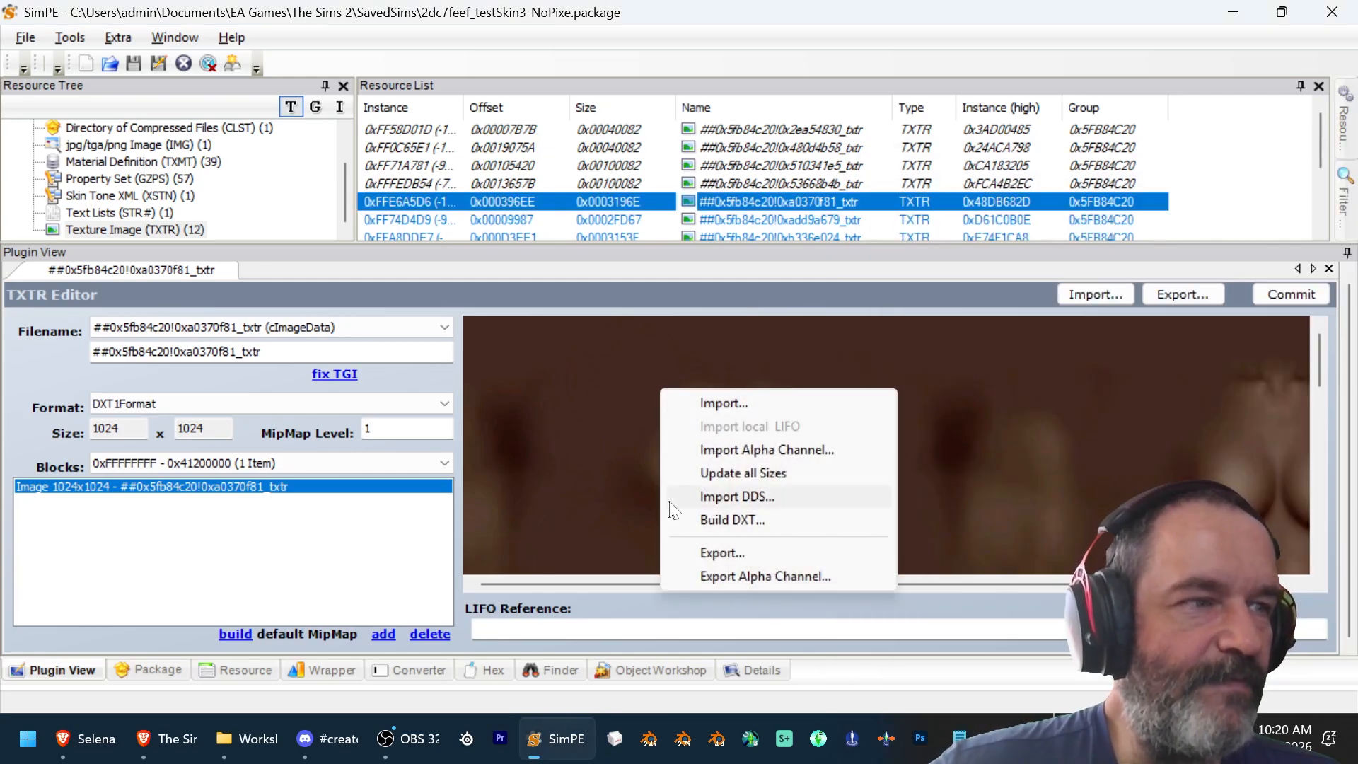
click(707, 521)
click(187, 306)
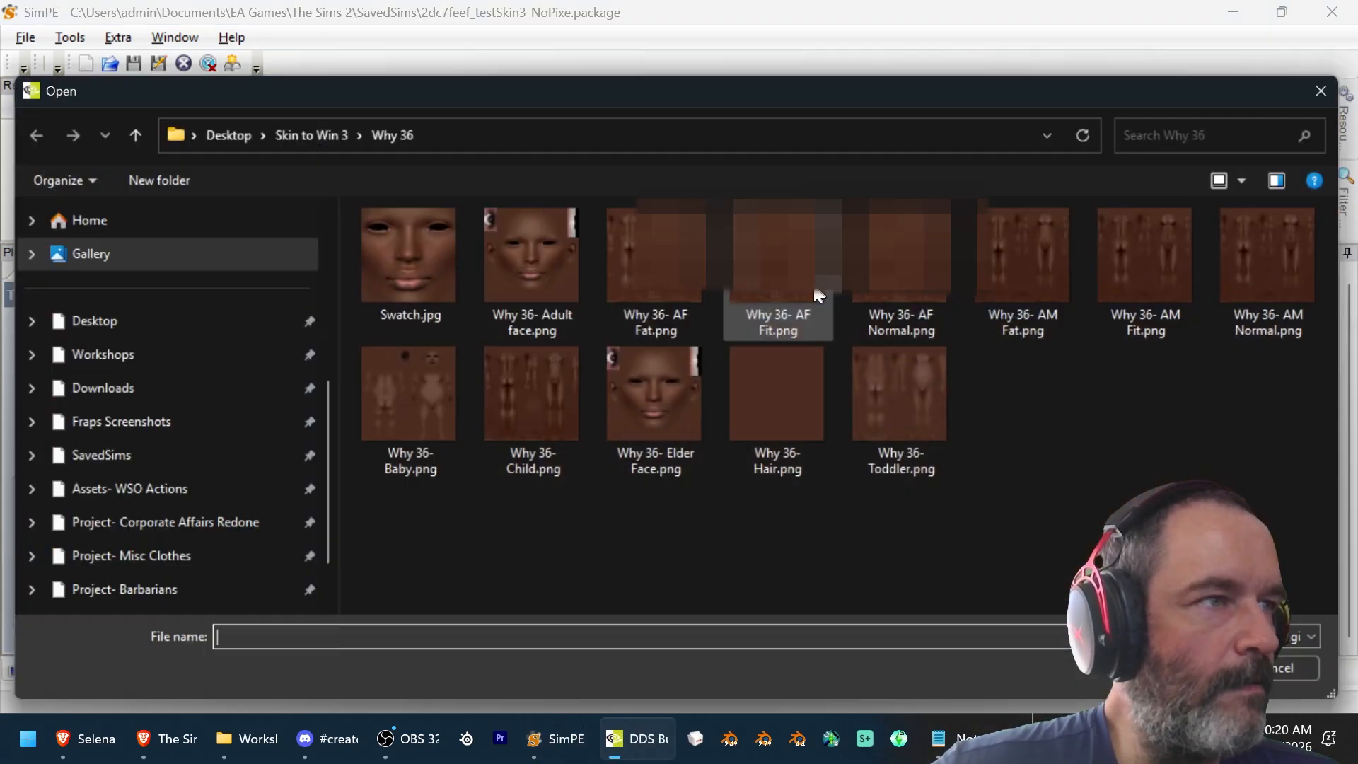
double_click(781, 283)
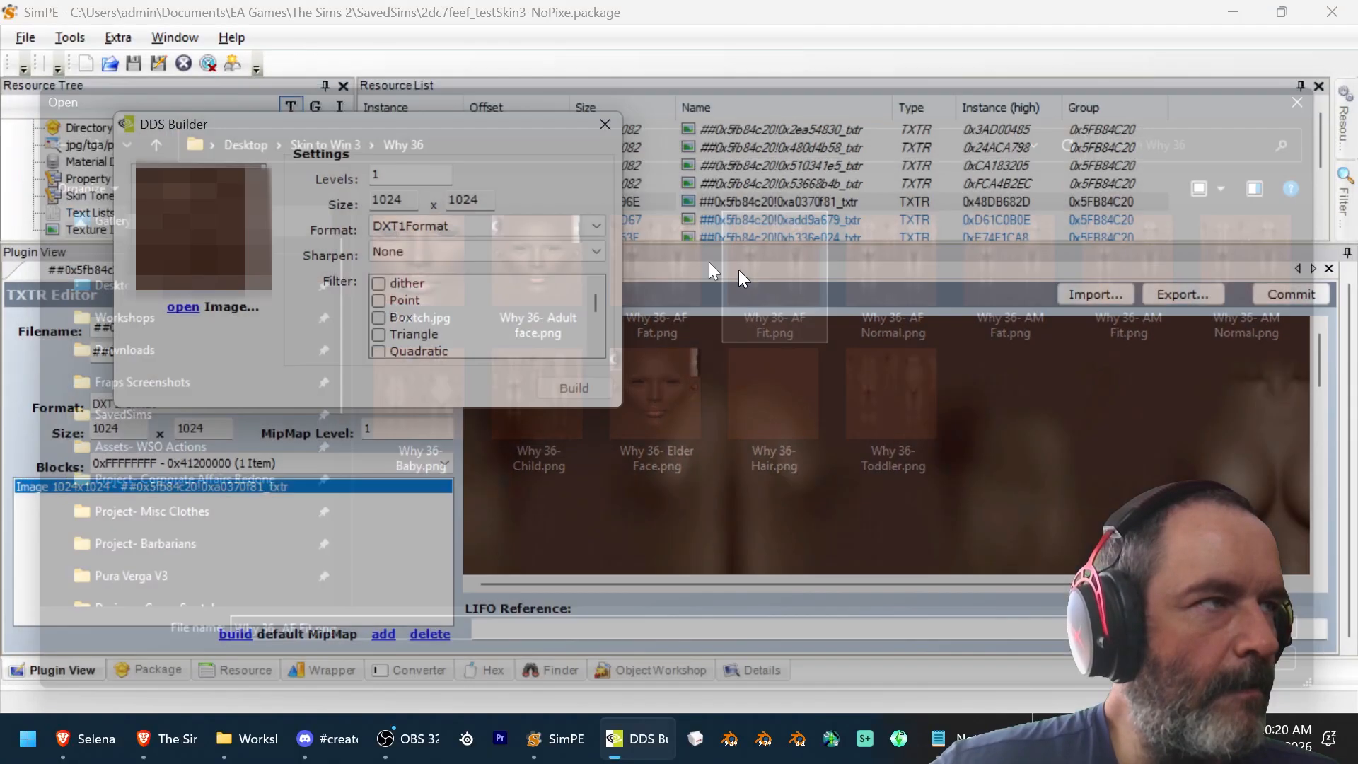
Step: Build the AF Fit image in DXT3Format and commit the 0xa0370f81 texture
click(536, 230)
click(525, 262)
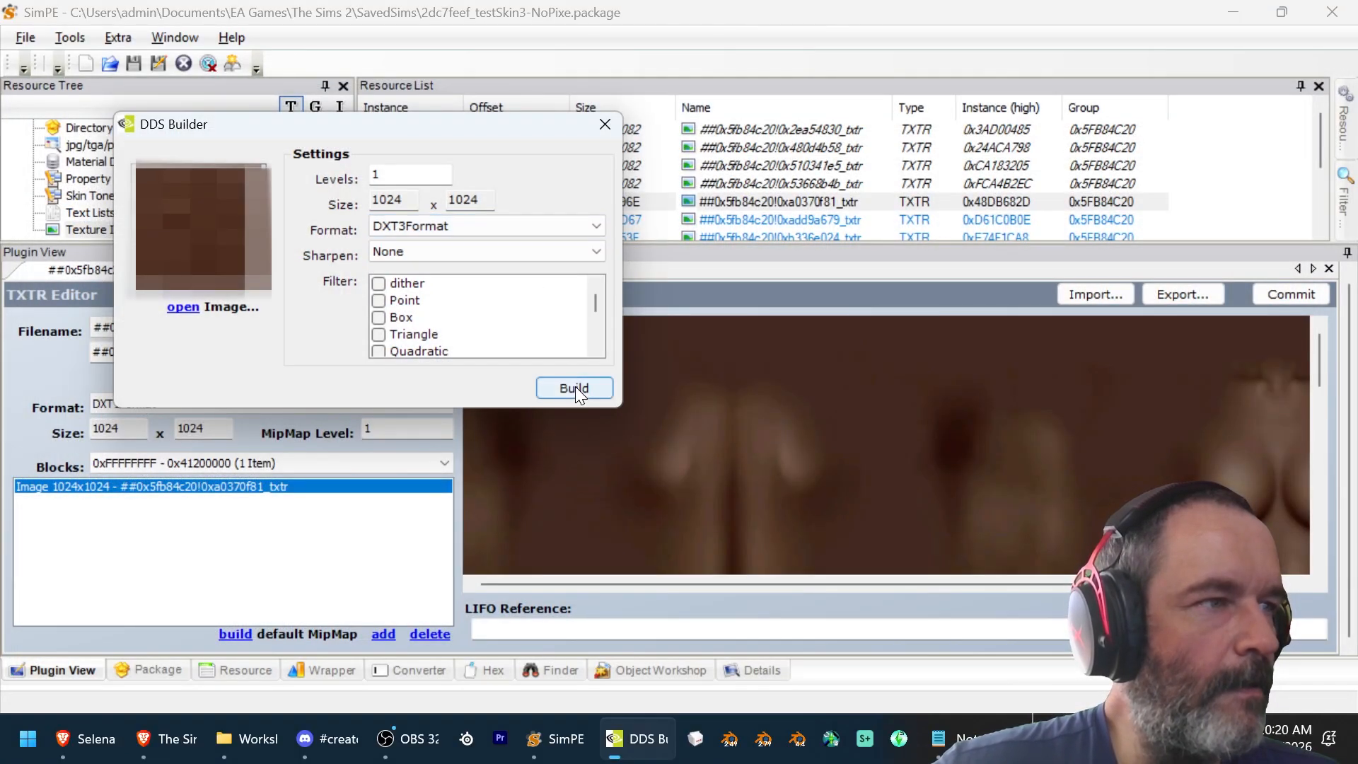
click(574, 387)
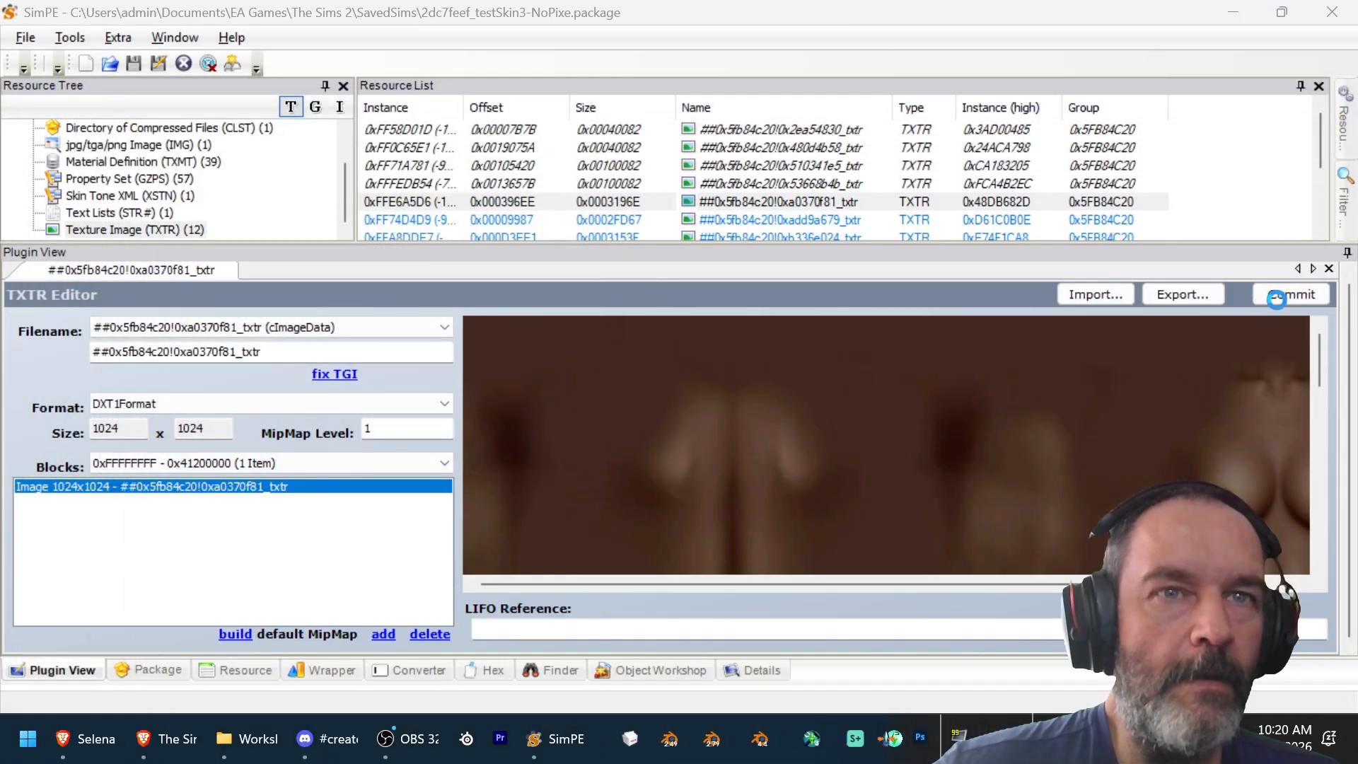
click(1278, 300)
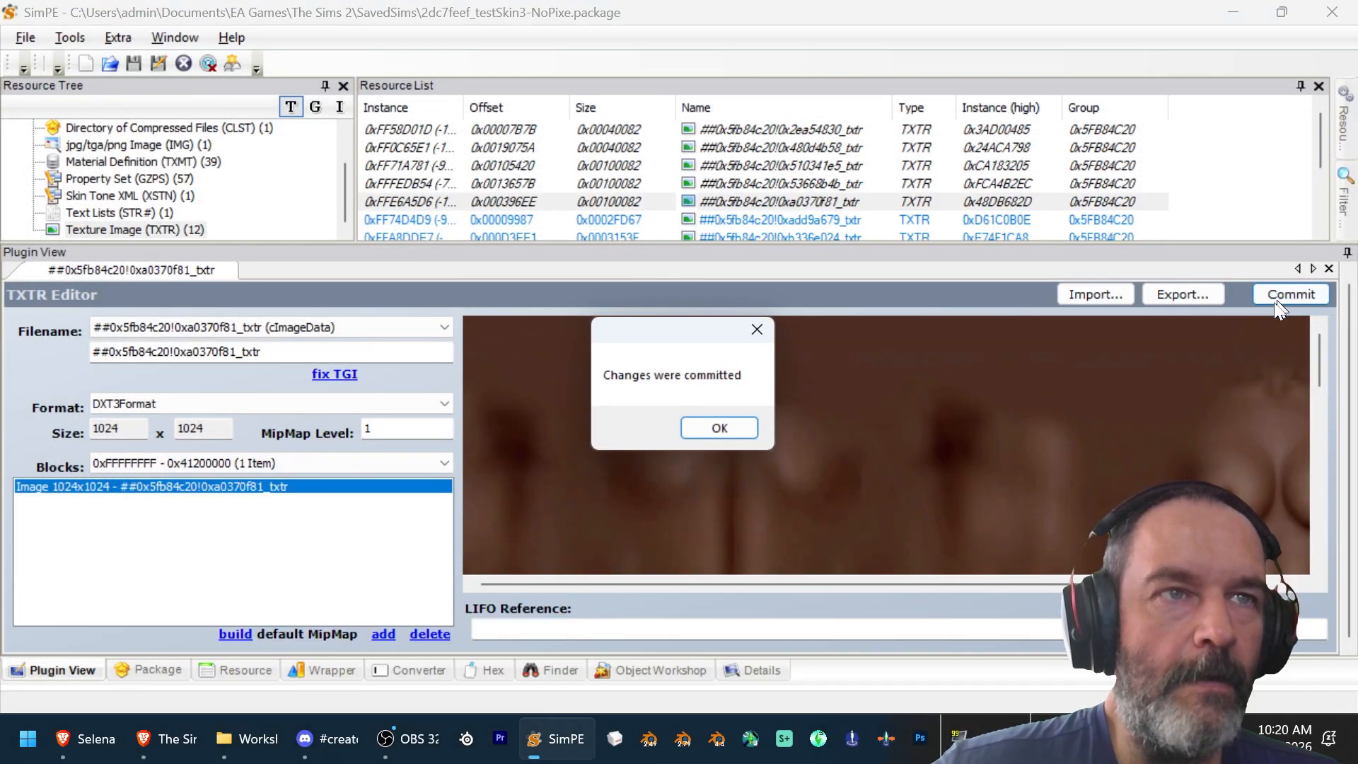
key(Return)
Step: Open the ##0x5fb84c20!0xadd9a679_txtr texture and load the image matching a679 in the Notepad notes, Why 36- AM Fat.png, into a DXT build
key(Down)
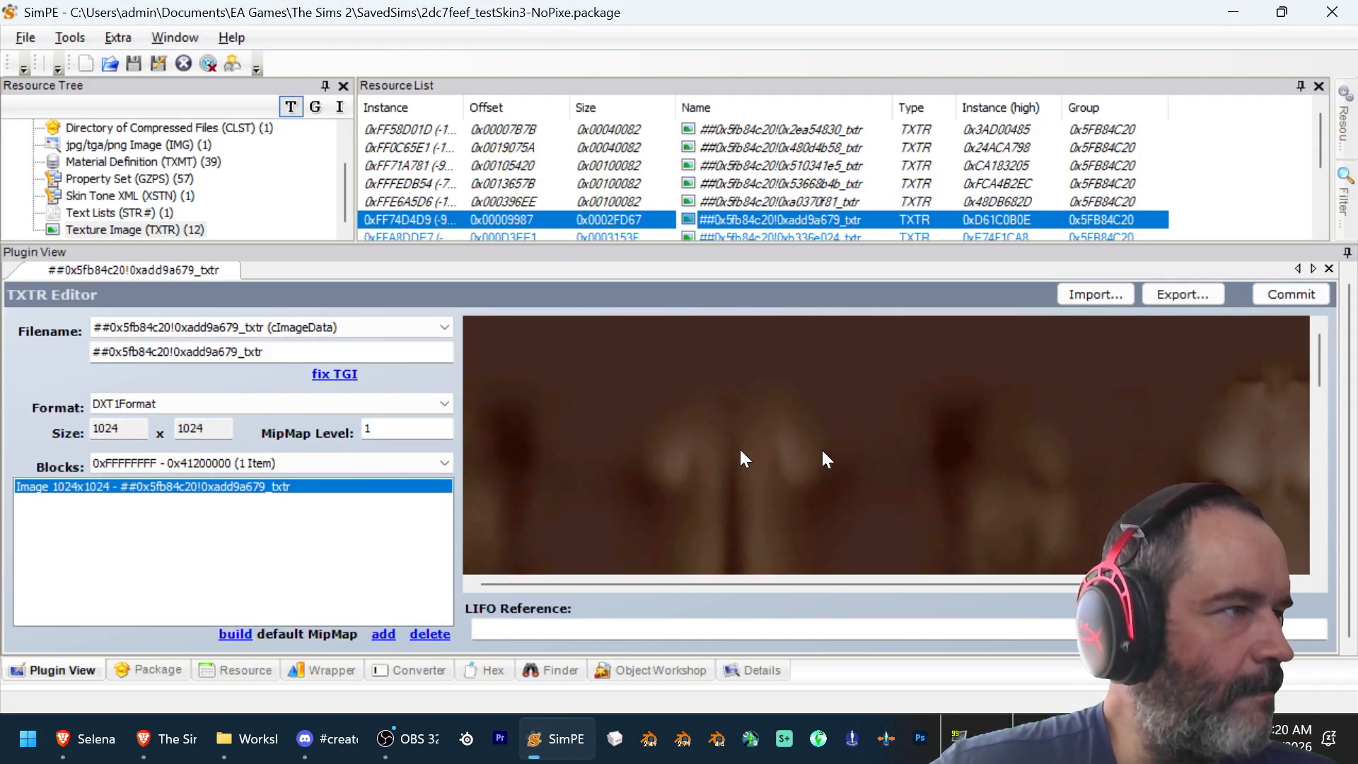
key(alt+Tab)
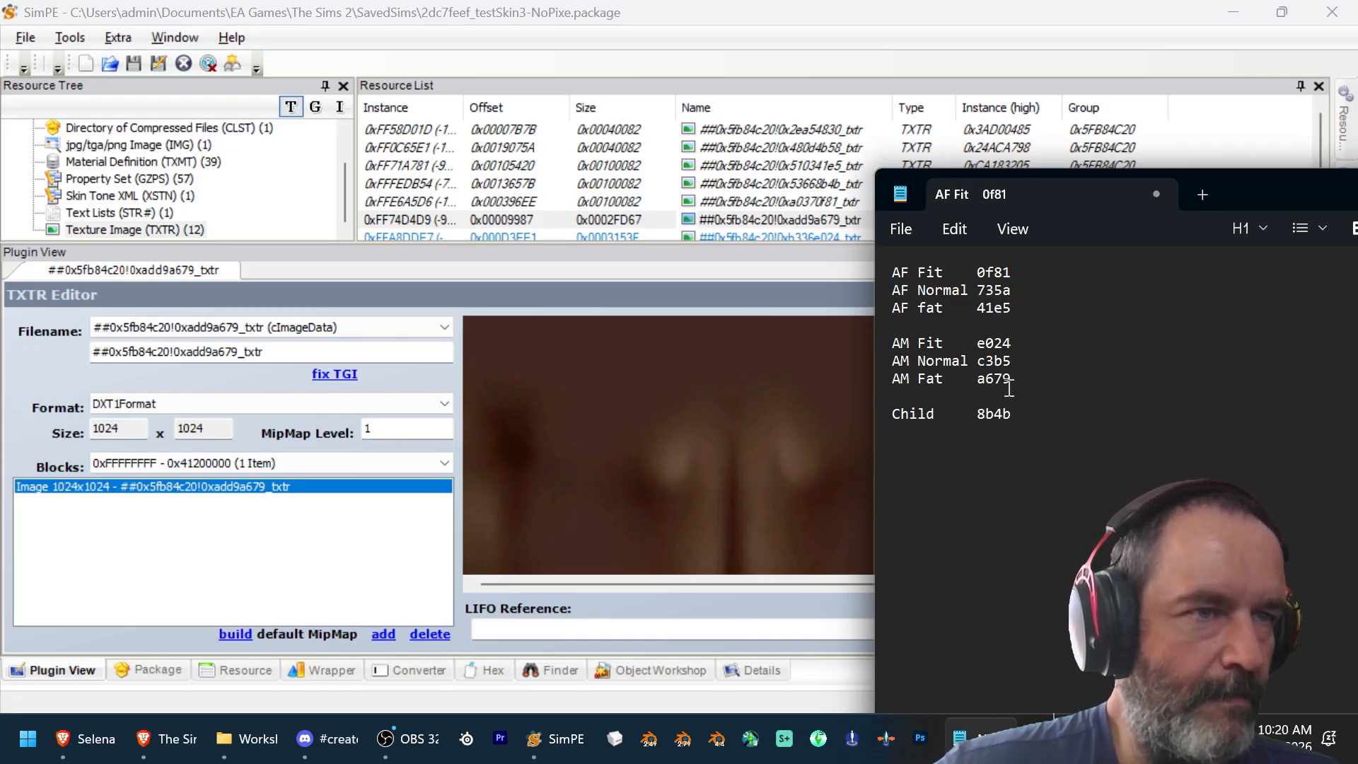
click(580, 393)
right_click(580, 392)
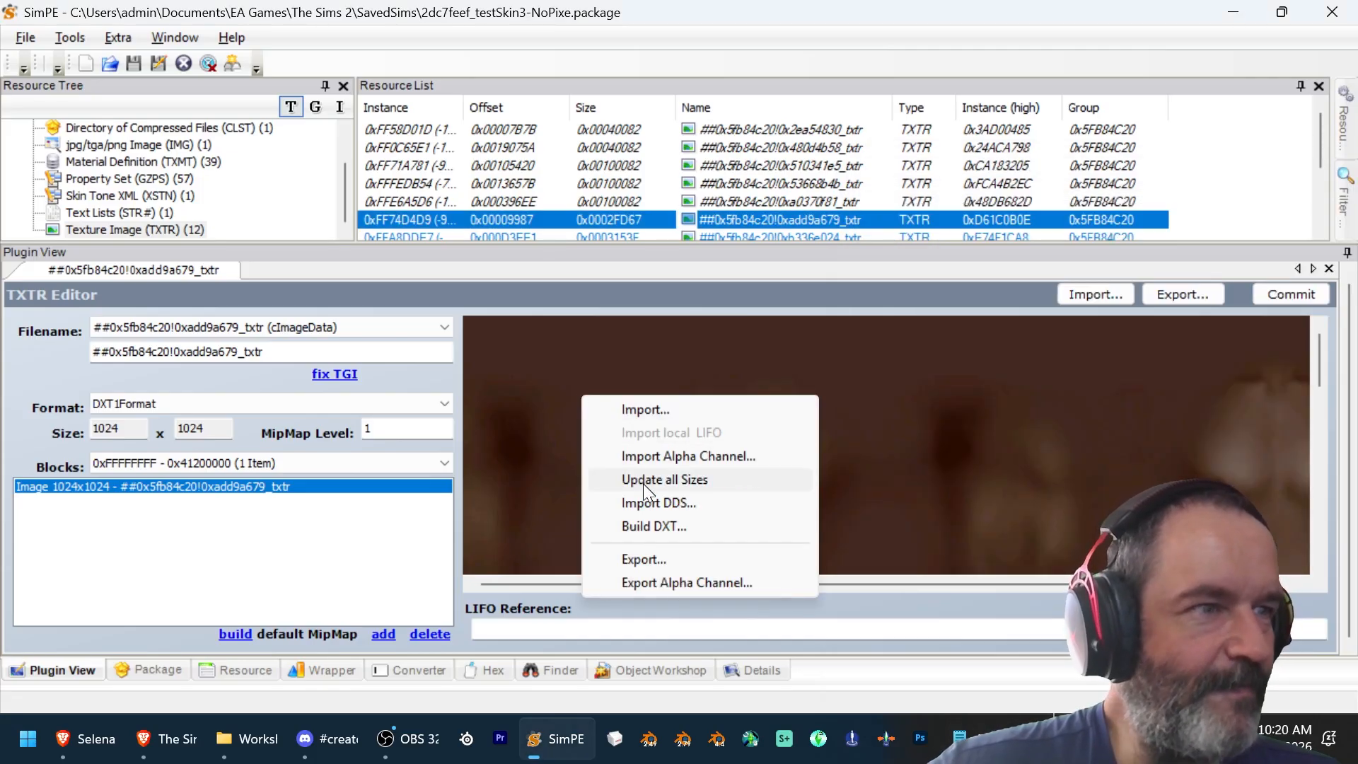
click(654, 530)
click(237, 362)
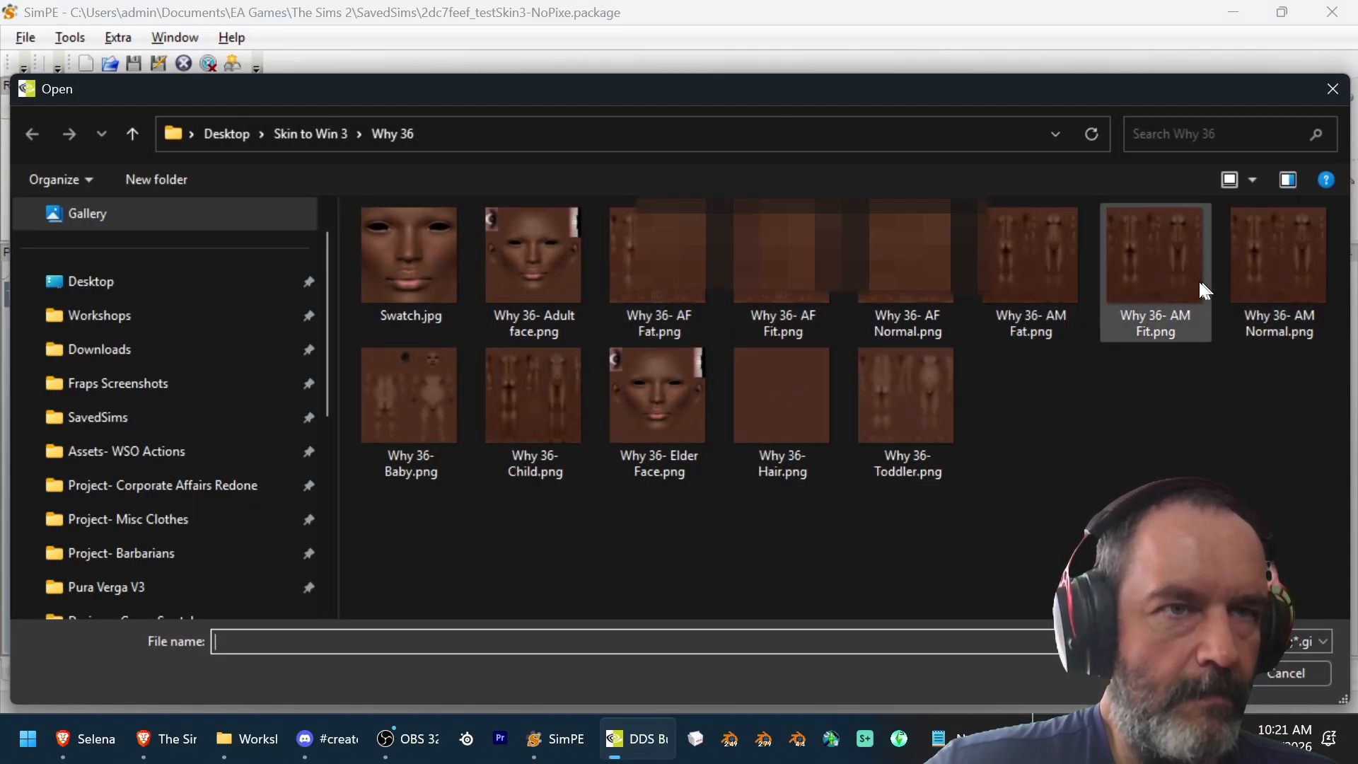
double_click(1069, 278)
Step: Build the AM Fat image in DXT3Format and commit the 0xadd9a679 texture
click(564, 284)
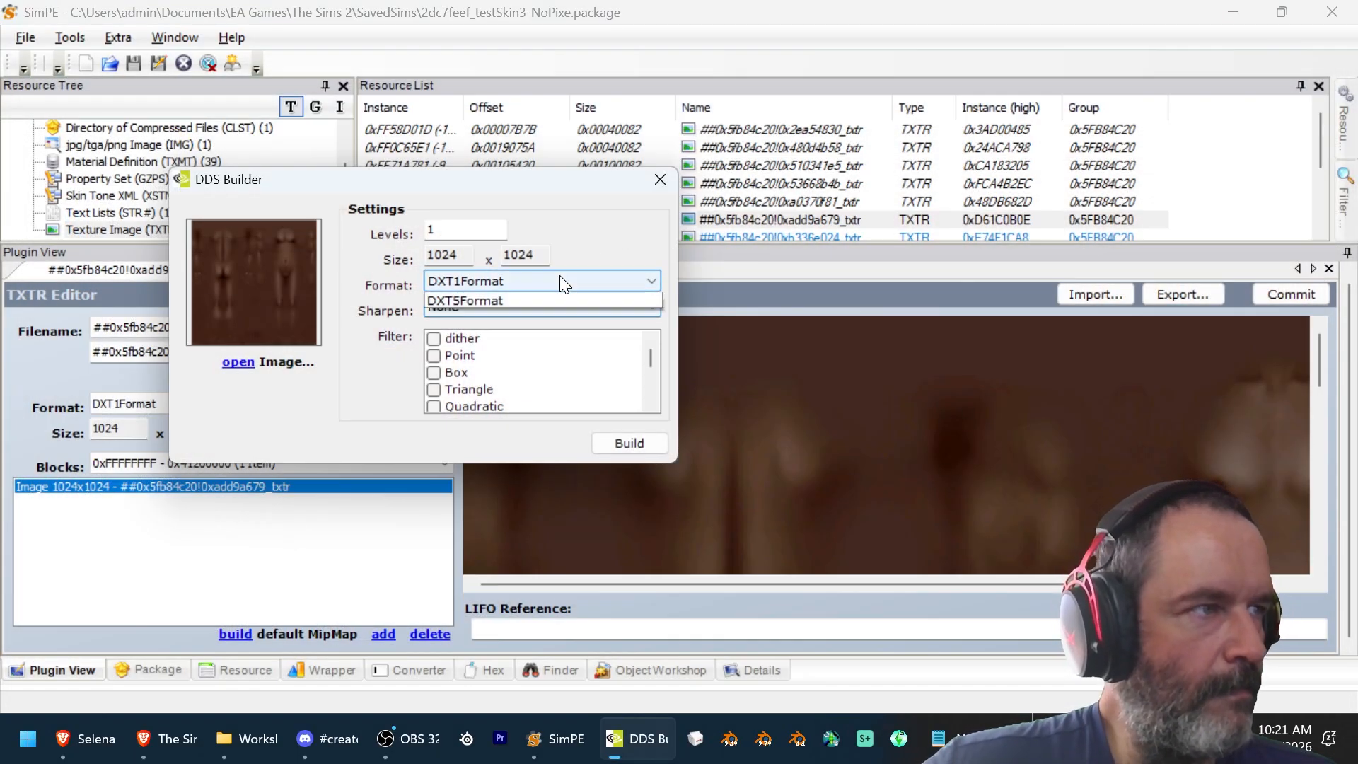
click(546, 319)
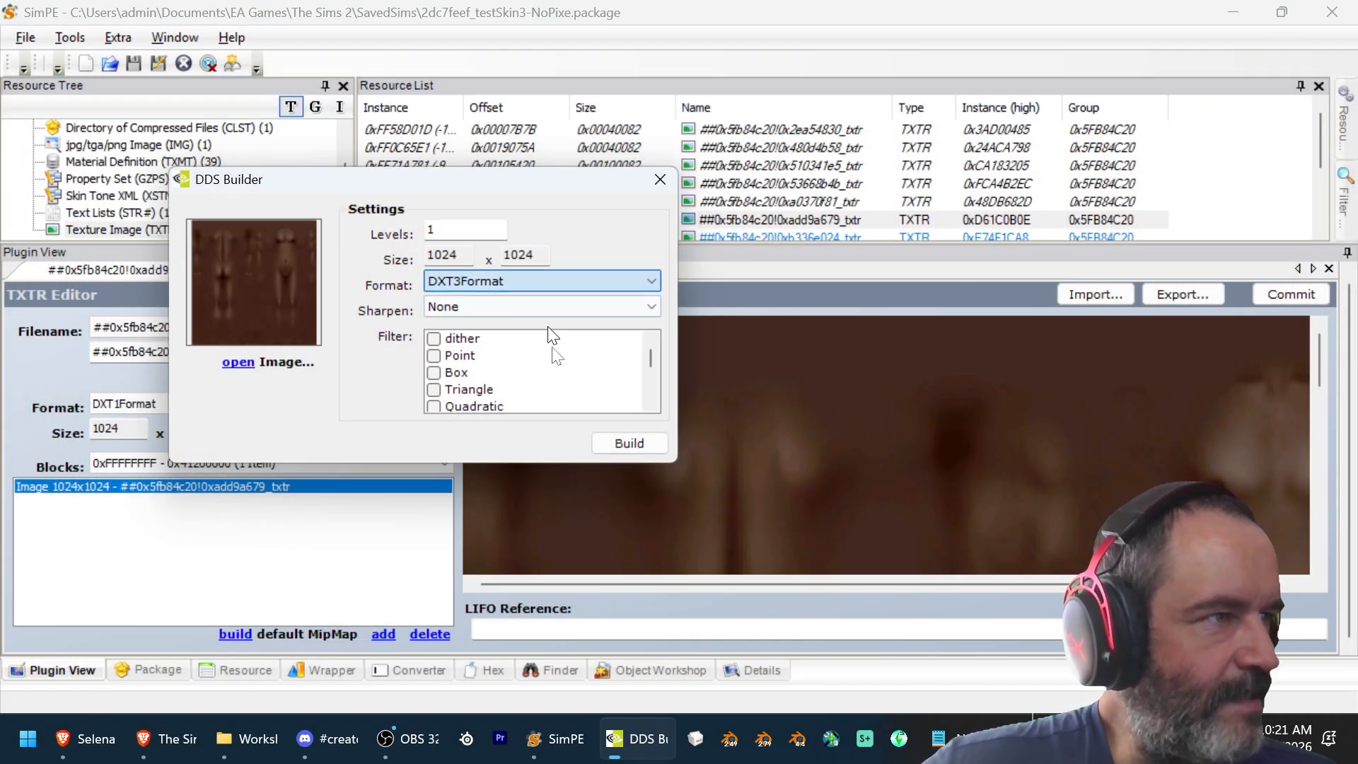
click(610, 444)
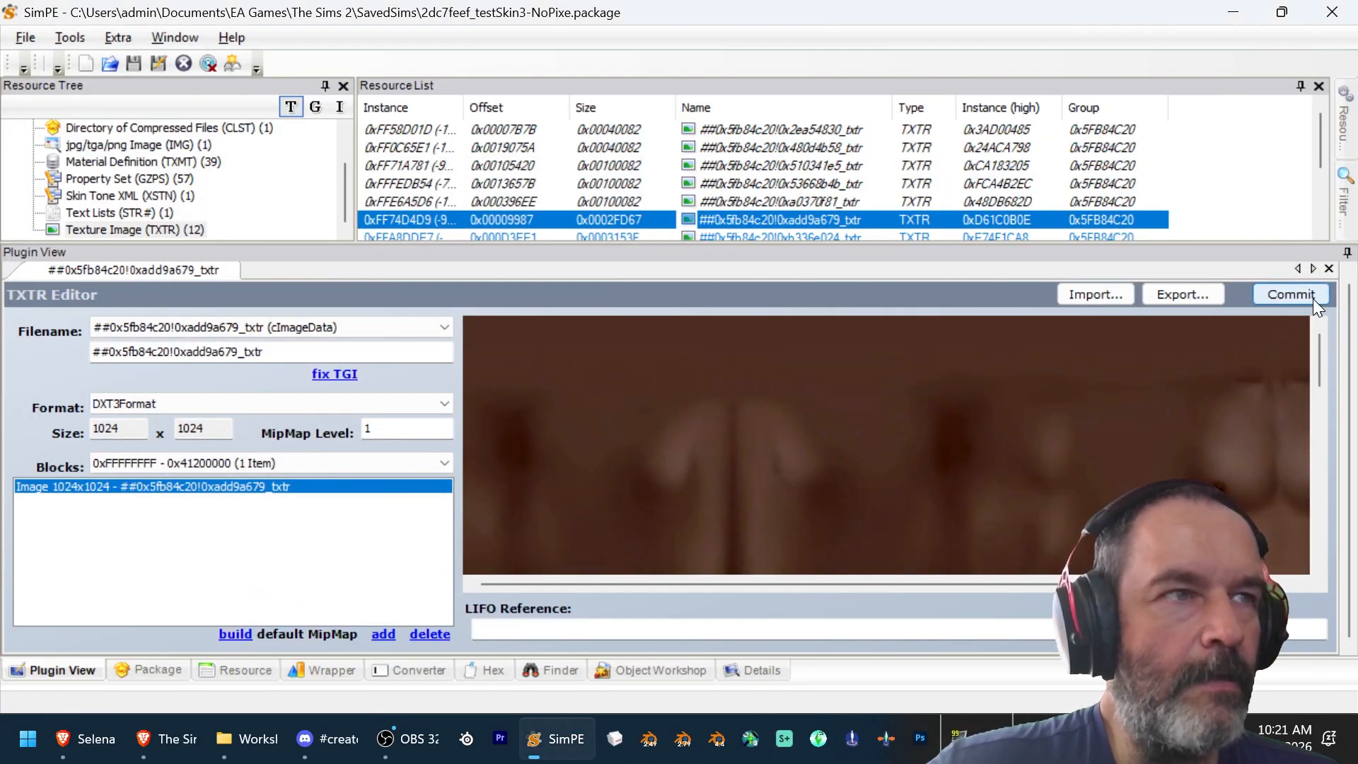
click(1291, 295)
click(752, 427)
Step: Open the ##0x5fb84c20!0xb336e024_txtr texture and load the image matching e024 in the Notepad notes, Why 36- AM Fit.png, into a DXT build
scroll(856, 183, down, 1)
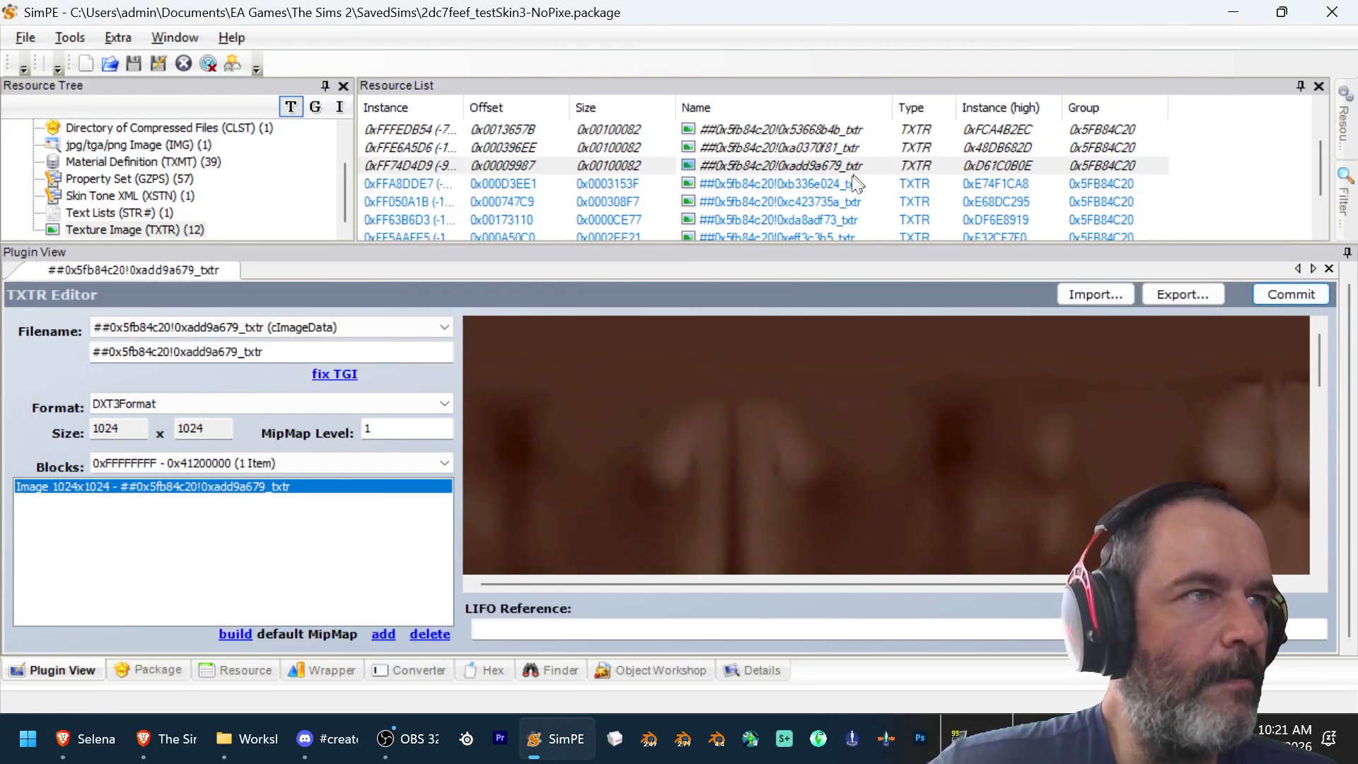
click(854, 181)
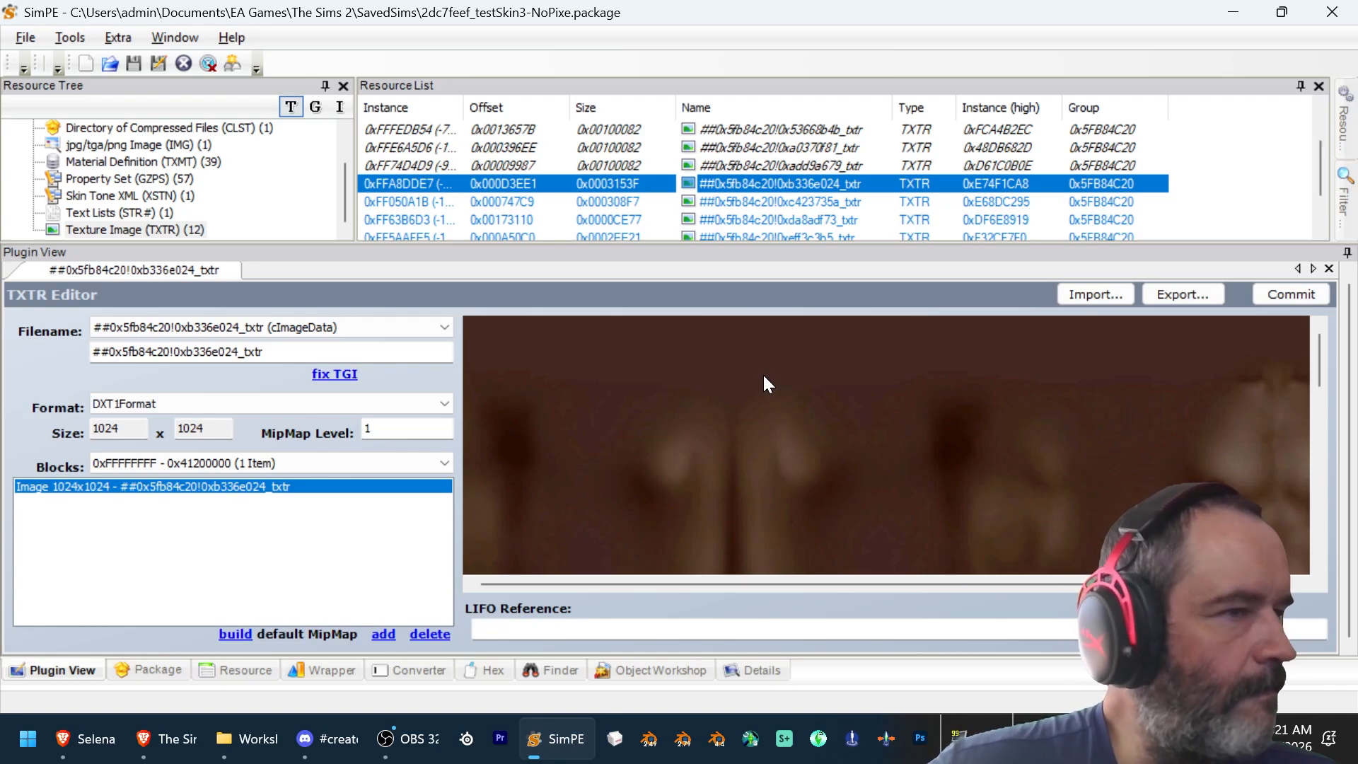
key(alt+Tab)
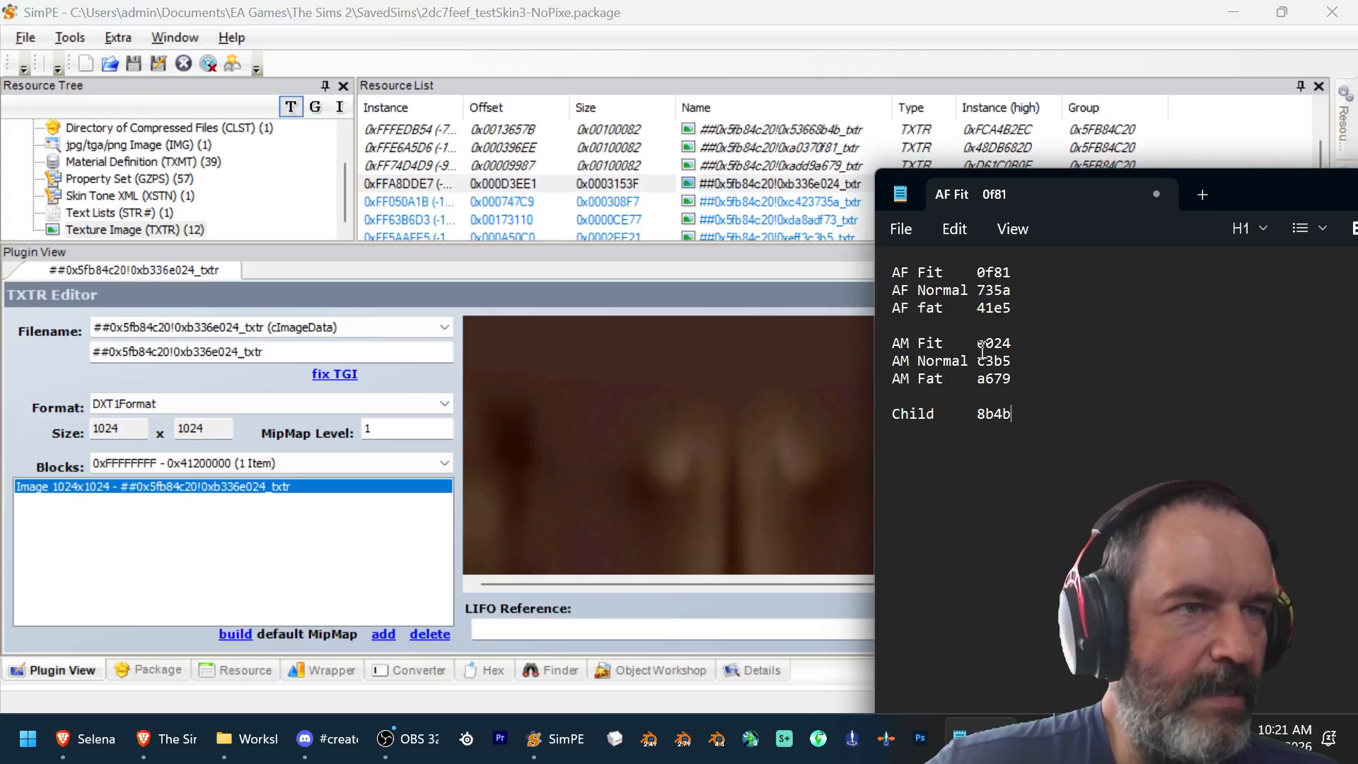
click(688, 416)
right_click(688, 416)
click(757, 548)
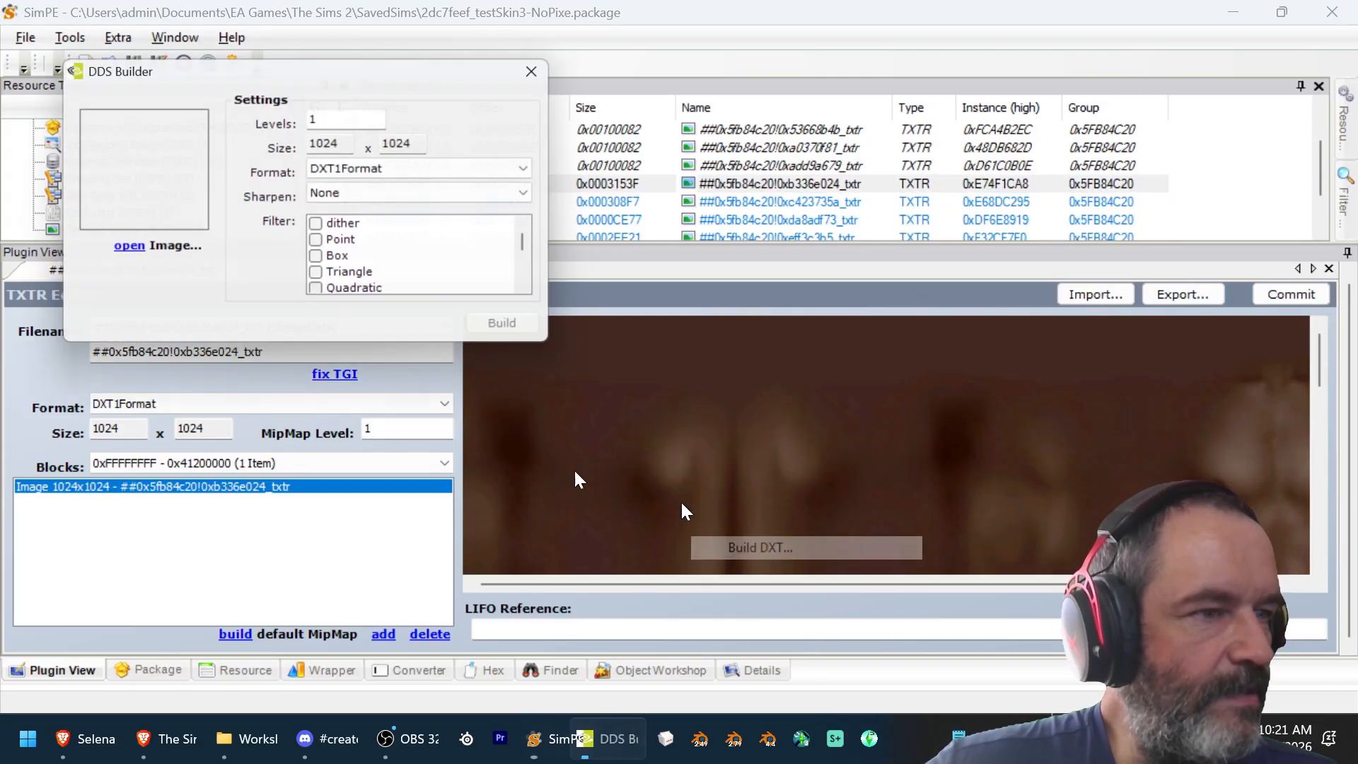
click(129, 247)
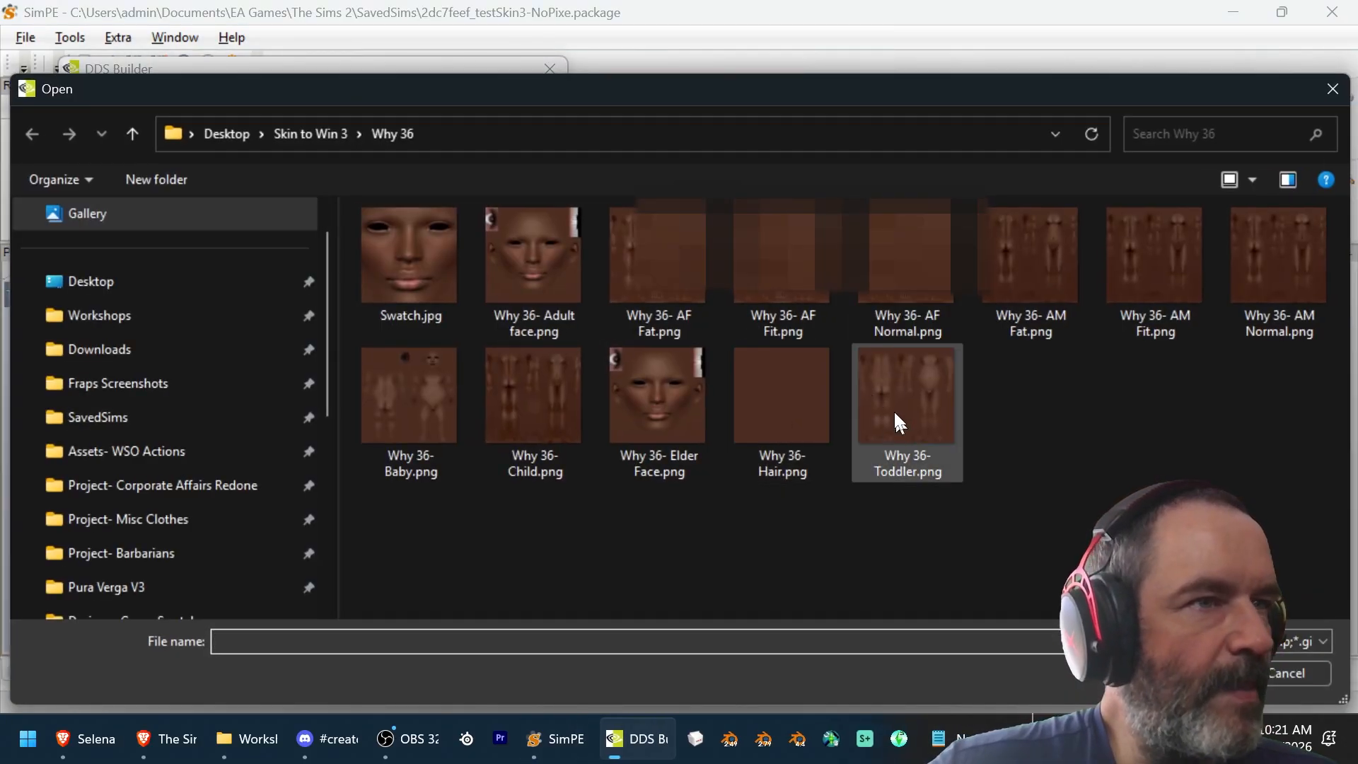
click(1167, 277)
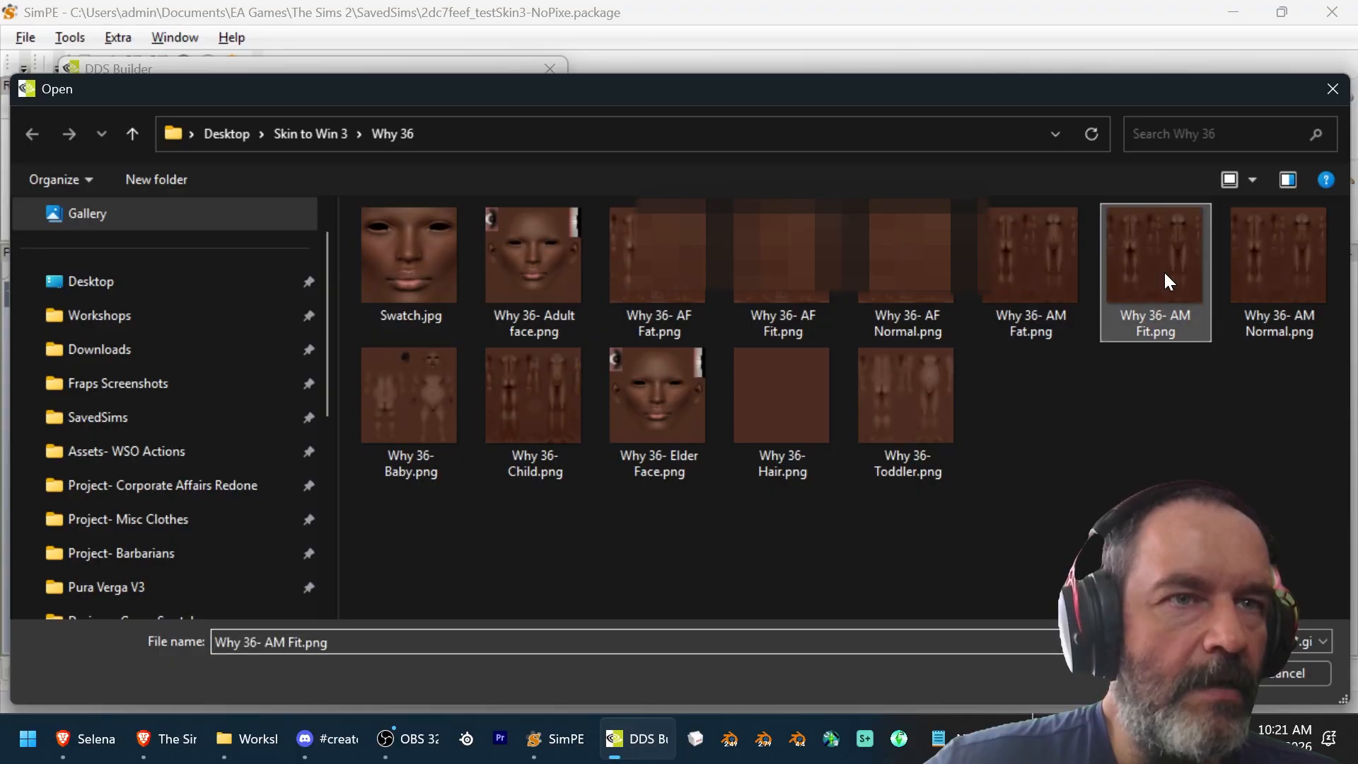
double_click(1165, 270)
Step: Build the AM Fit image in DXT3Format and commit the 0xb336e024 texture
click(456, 170)
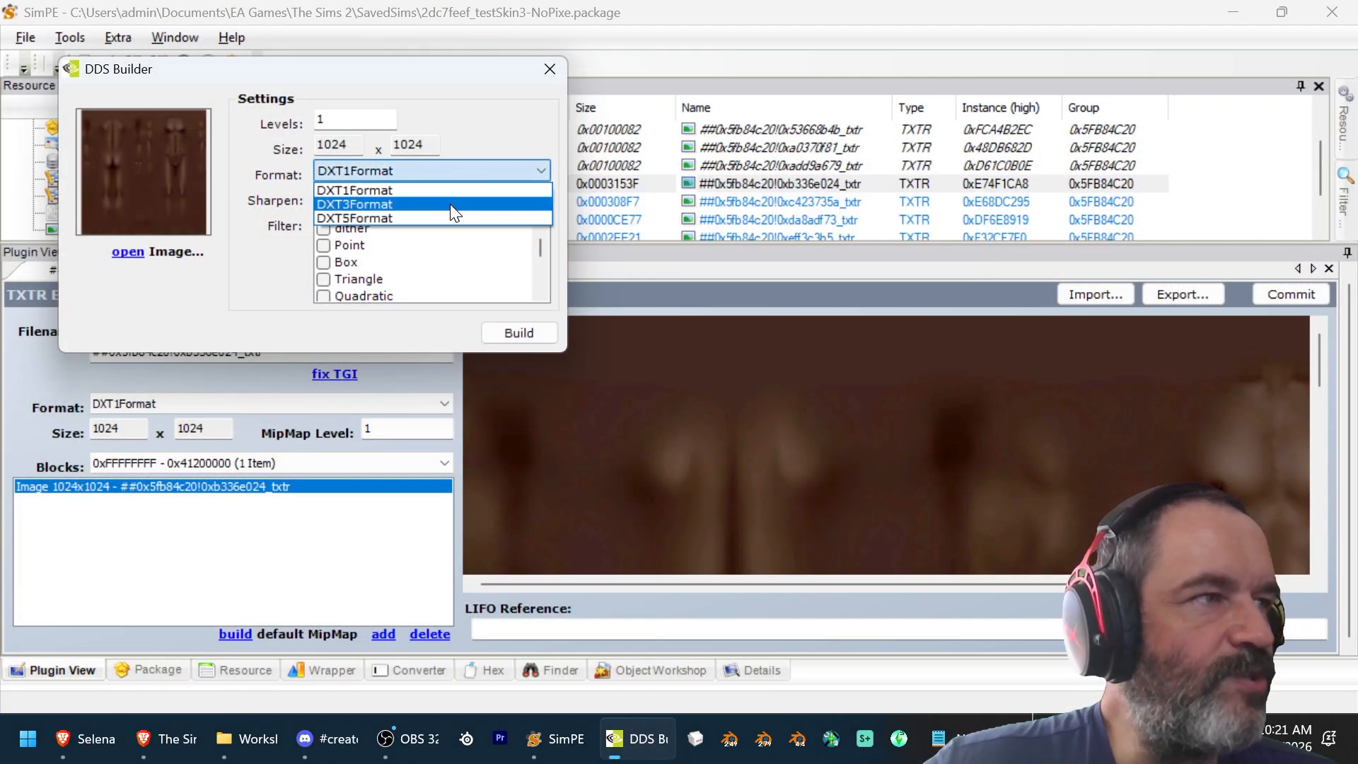
click(450, 204)
click(516, 333)
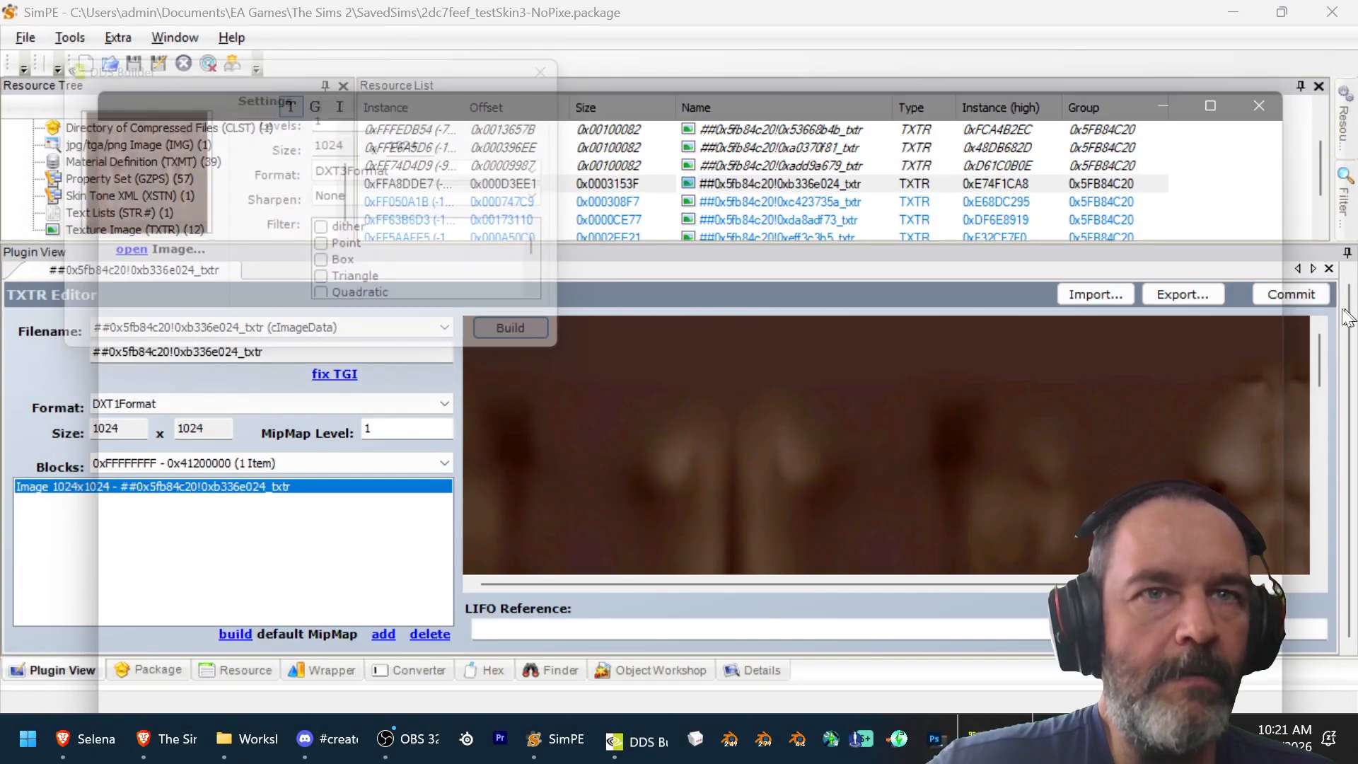
click(1310, 299)
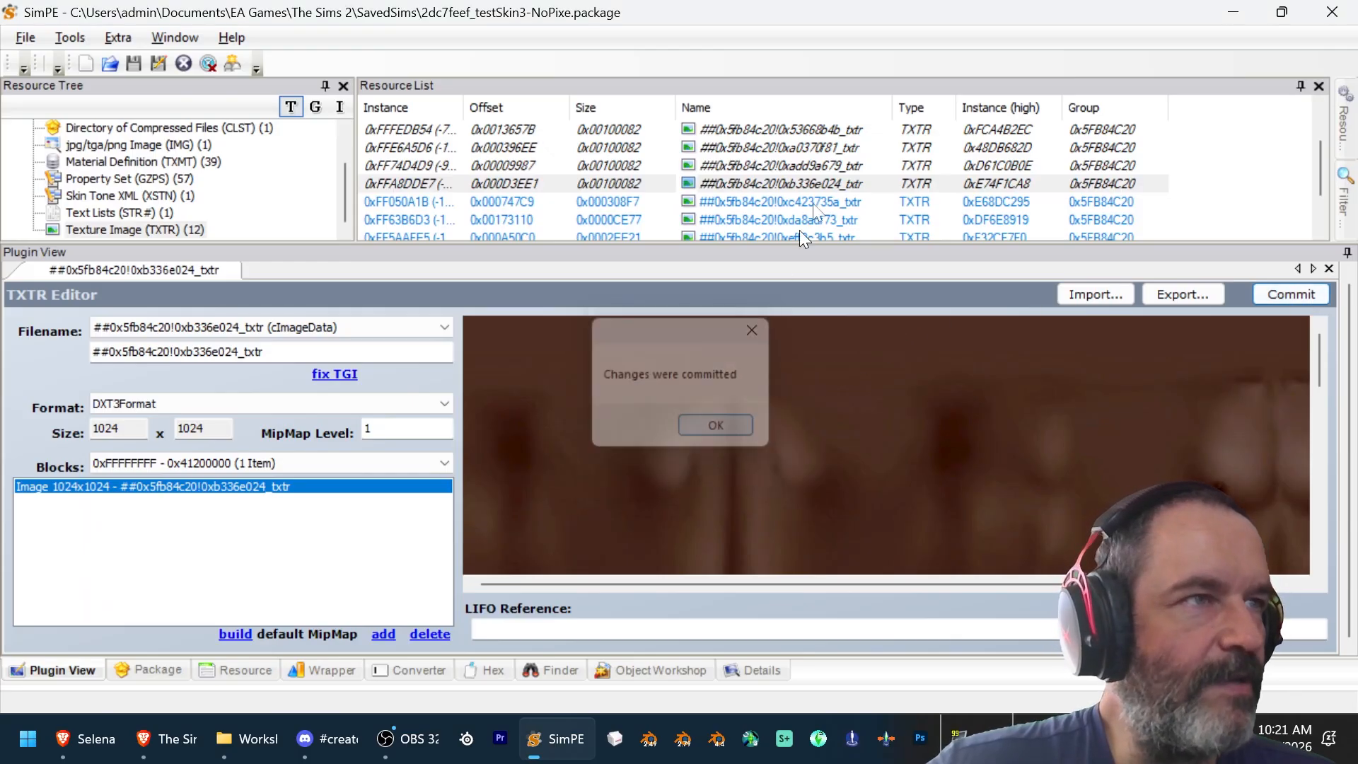
Step: Open the ##0x5fb84c20!0xc423735a_txtr texture and look up its ending, 735a, in the Notepad notes
click(820, 199)
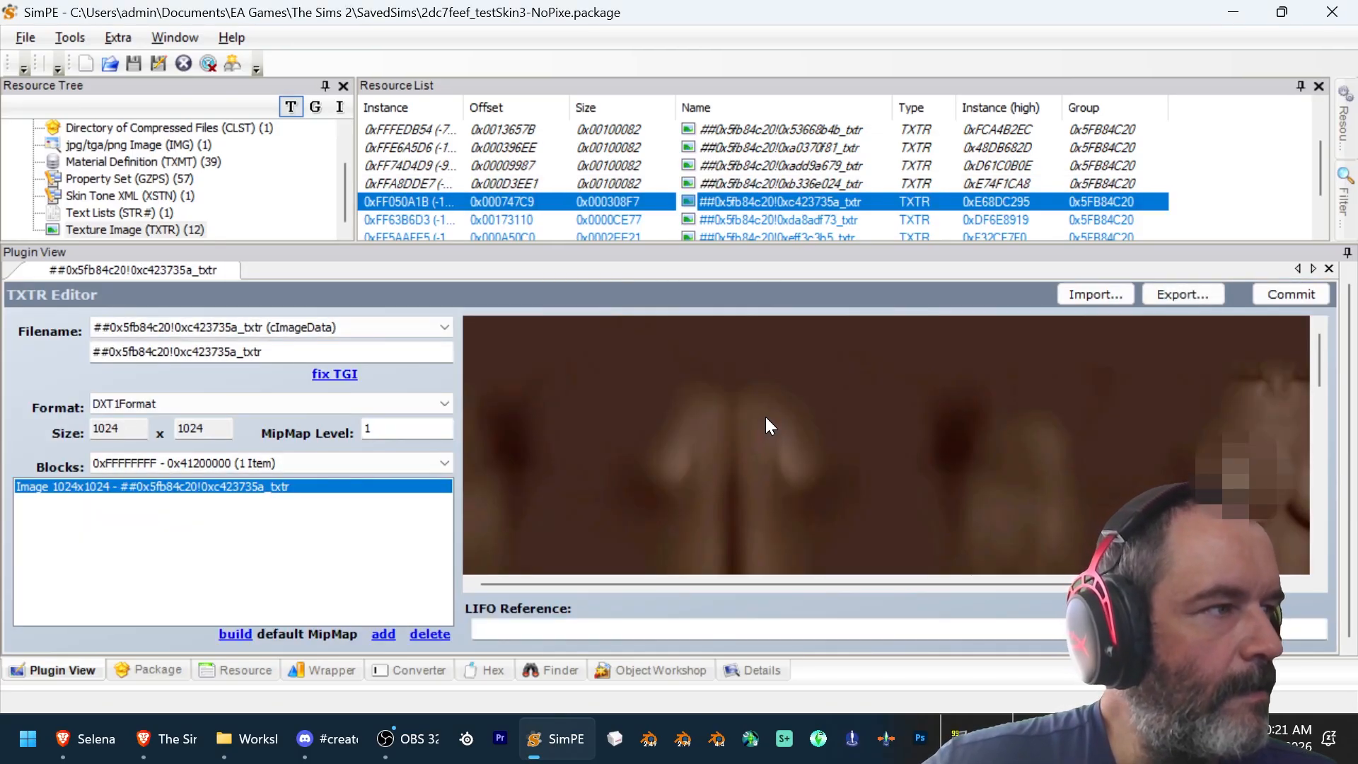
key(alt+Tab)
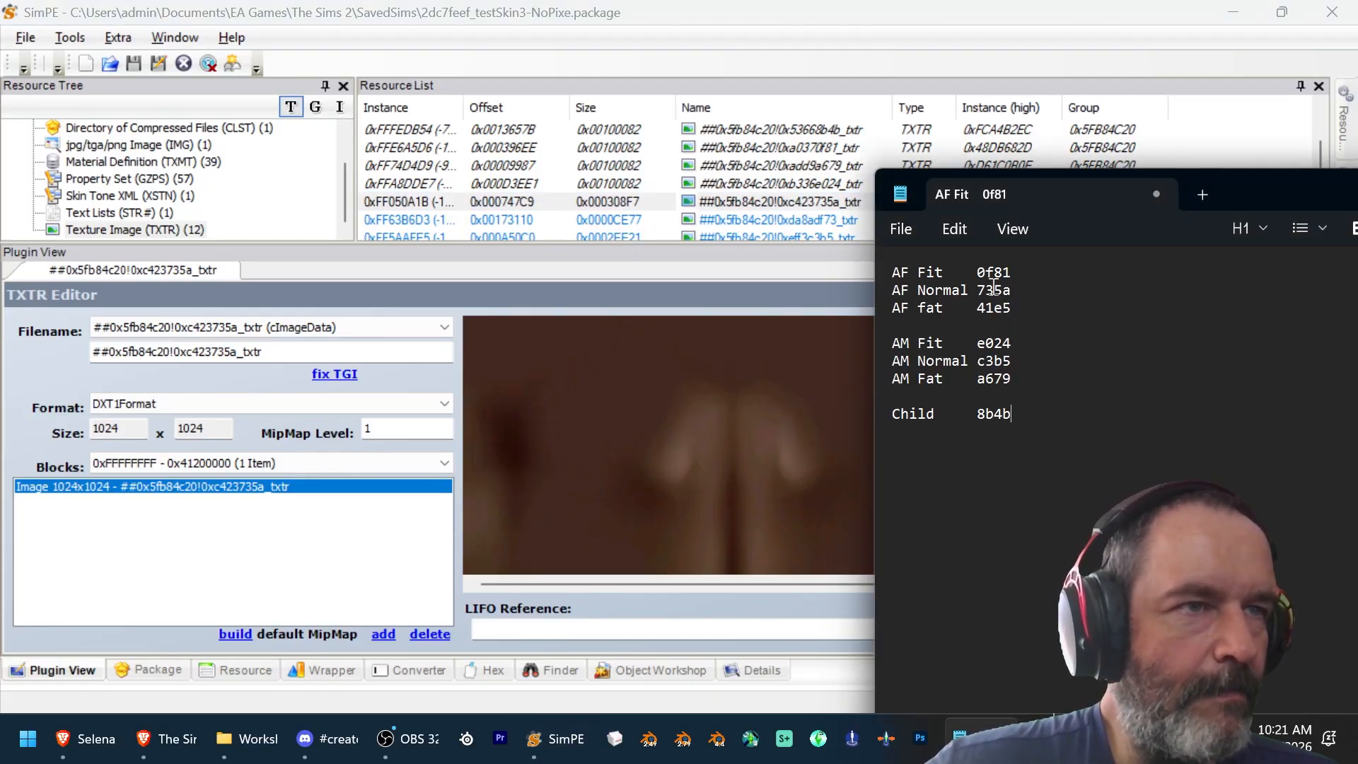
click(747, 377)
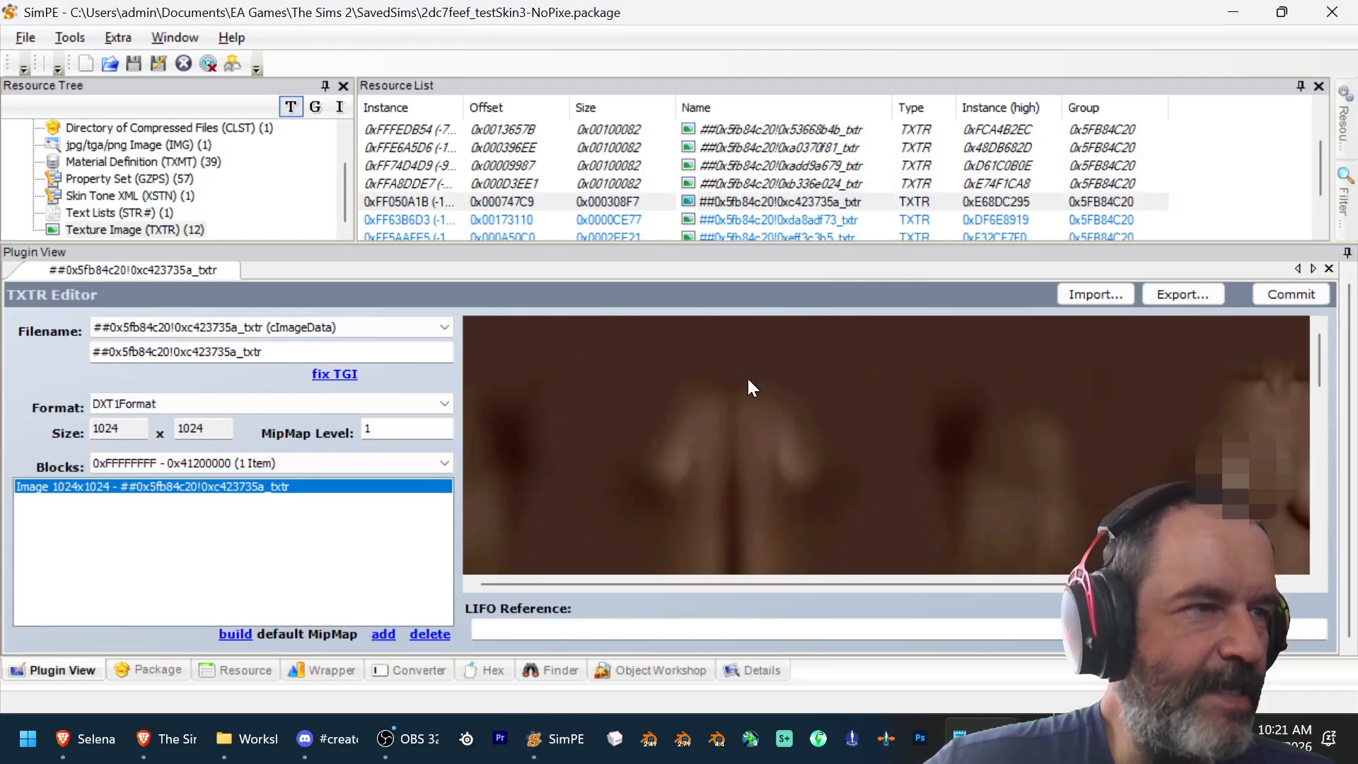
Step: Start a DXT build for the 0xc423735a texture and load Why 36- AF Normal.png into it
right_click(747, 376)
click(807, 510)
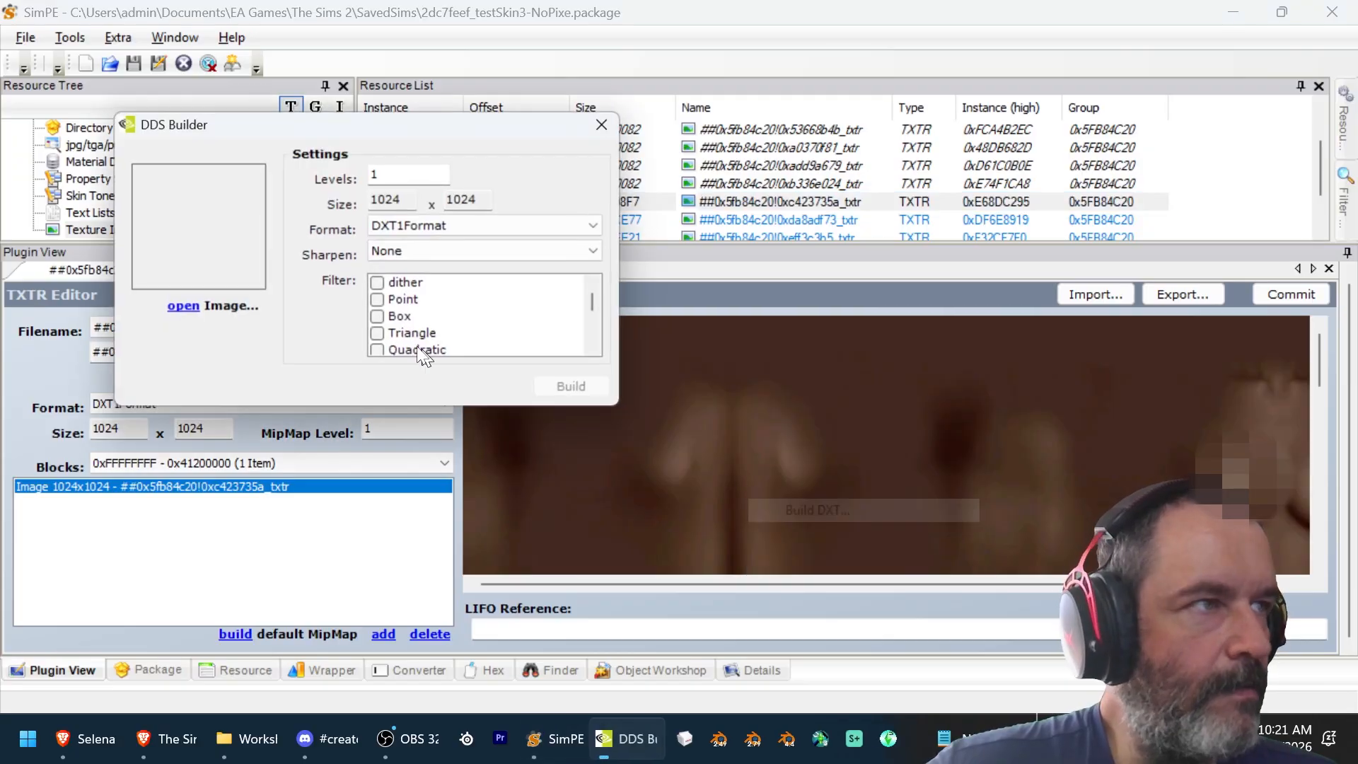
click(182, 308)
double_click(928, 278)
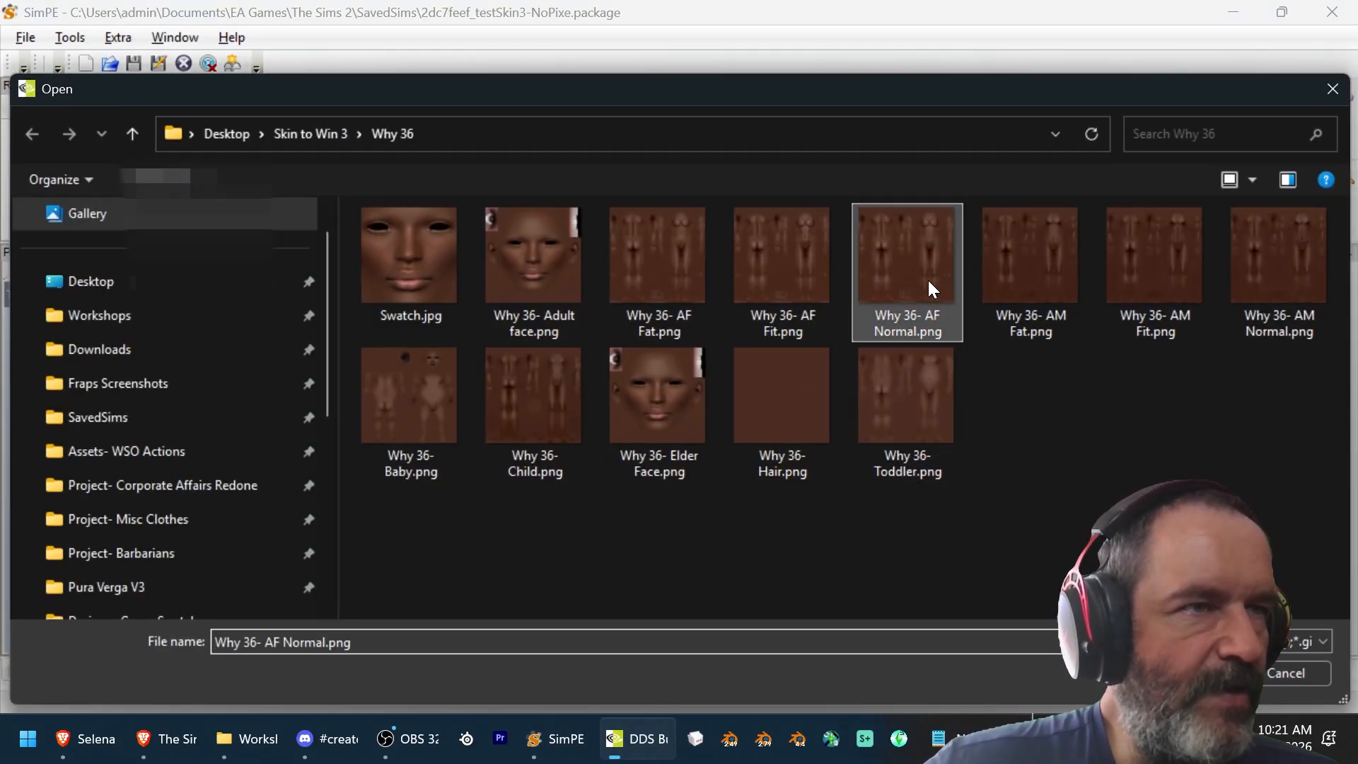
Step: Build the AF Normal image in DXT3Format and commit the 0xc423735a texture
click(502, 225)
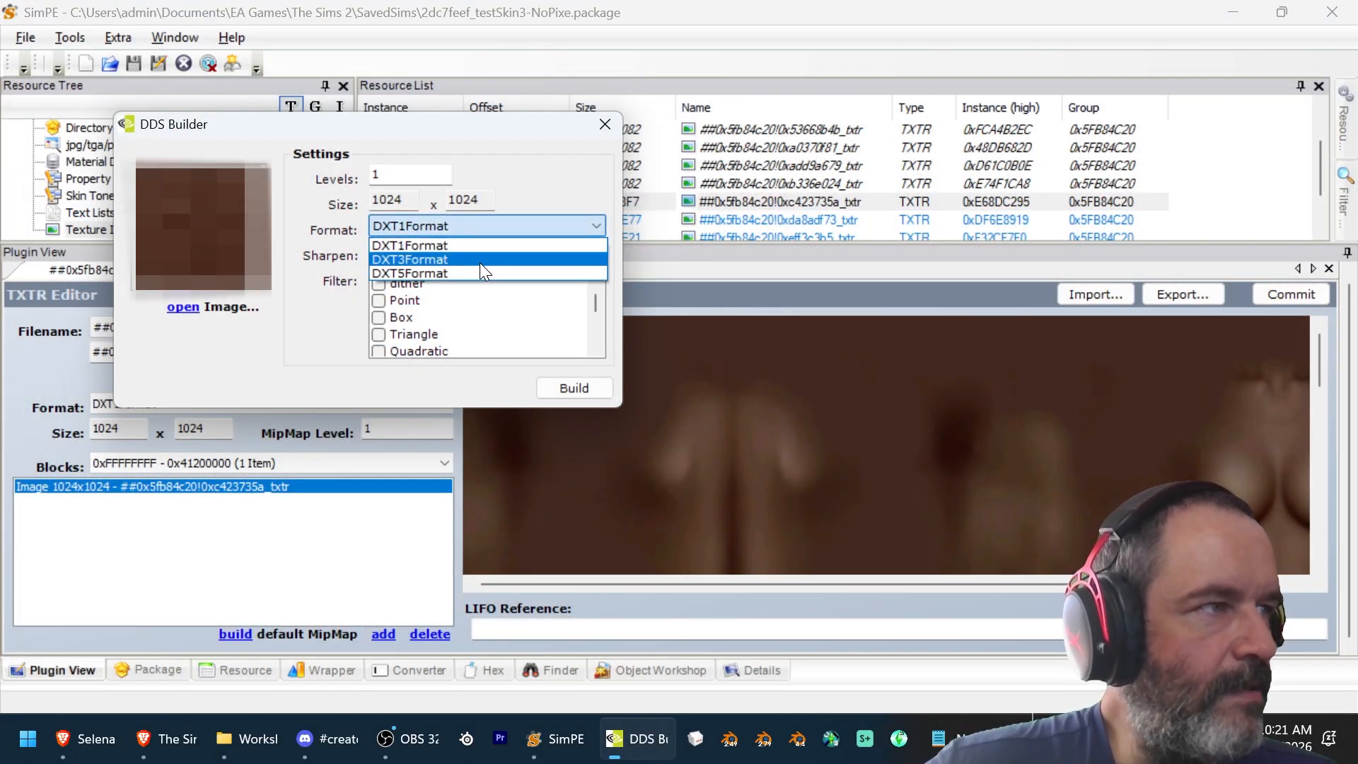
click(480, 262)
click(577, 387)
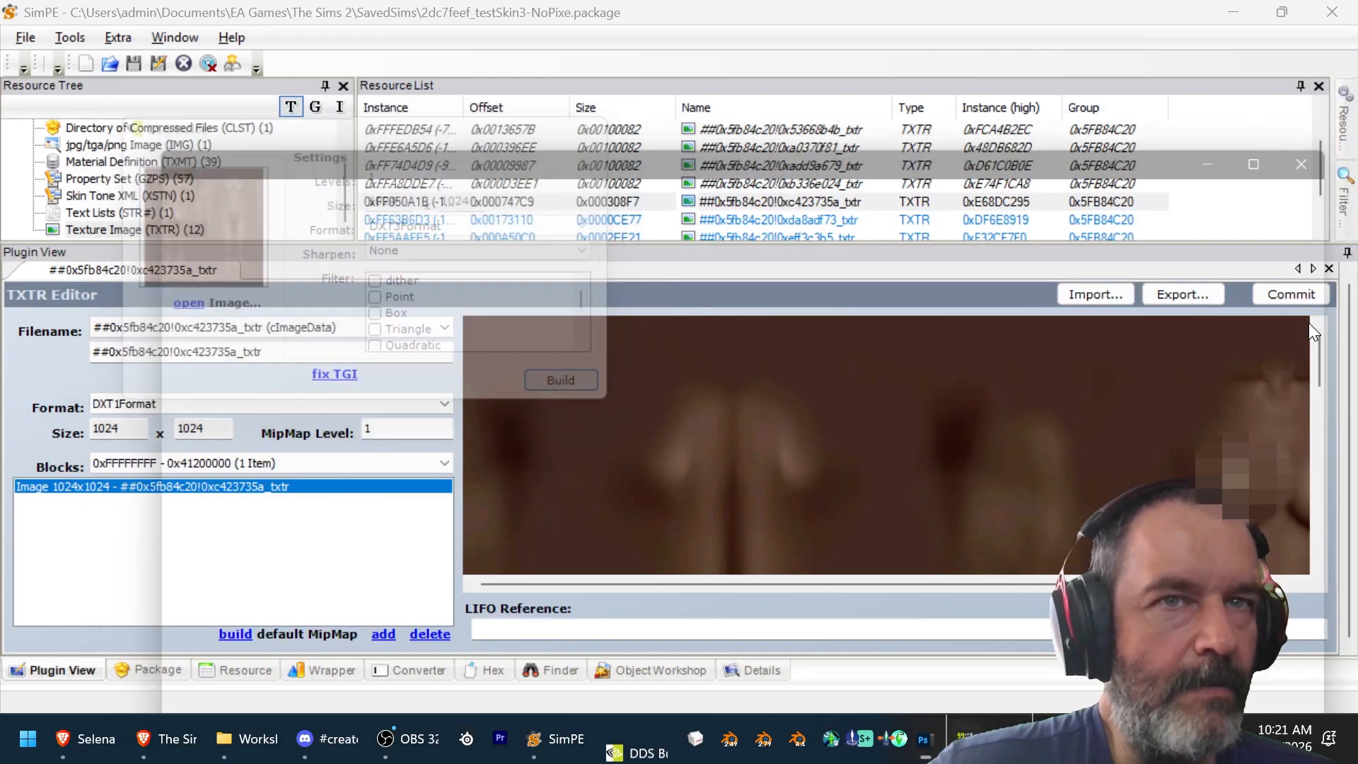
click(1292, 296)
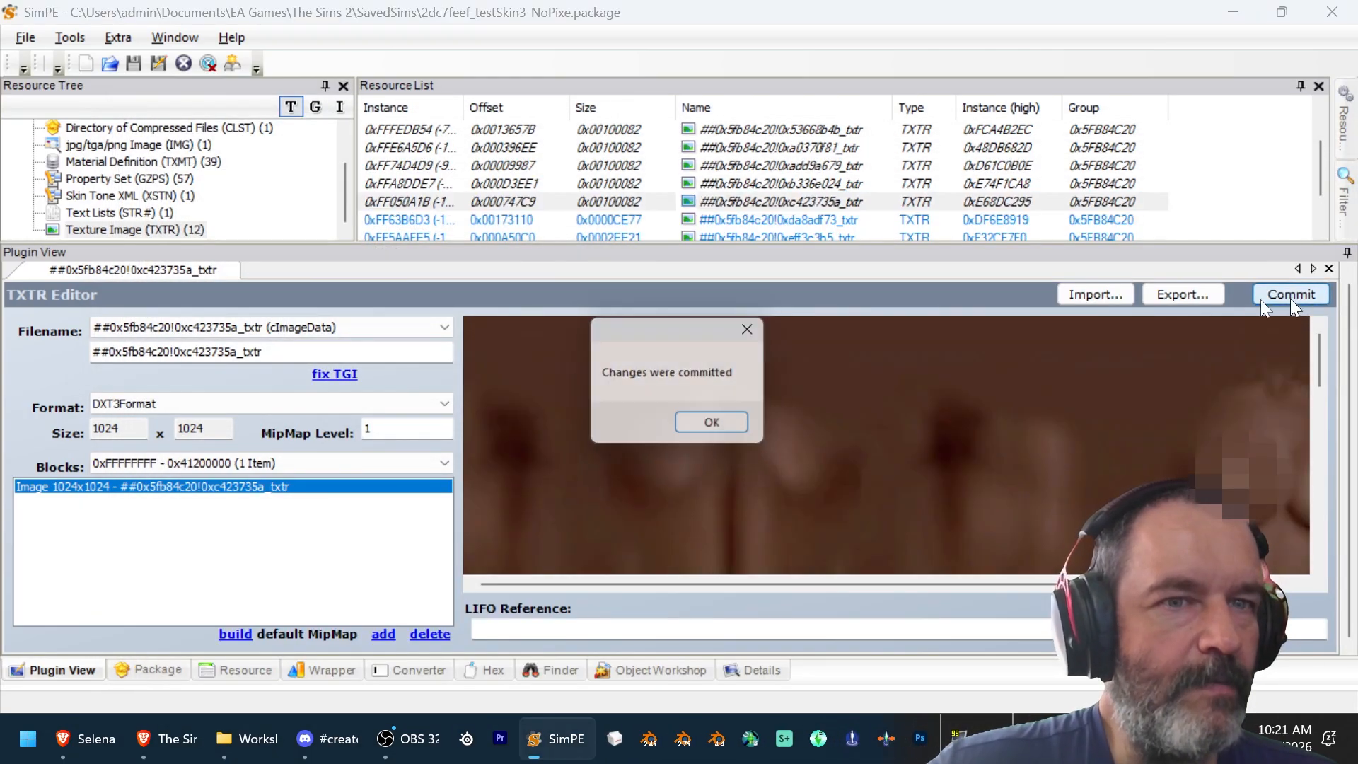
click(719, 428)
Step: Open the ##0x5fb84c20!0xda8adf73_txtr texture and load Why 36- Toddler.png into a DXT build
click(839, 220)
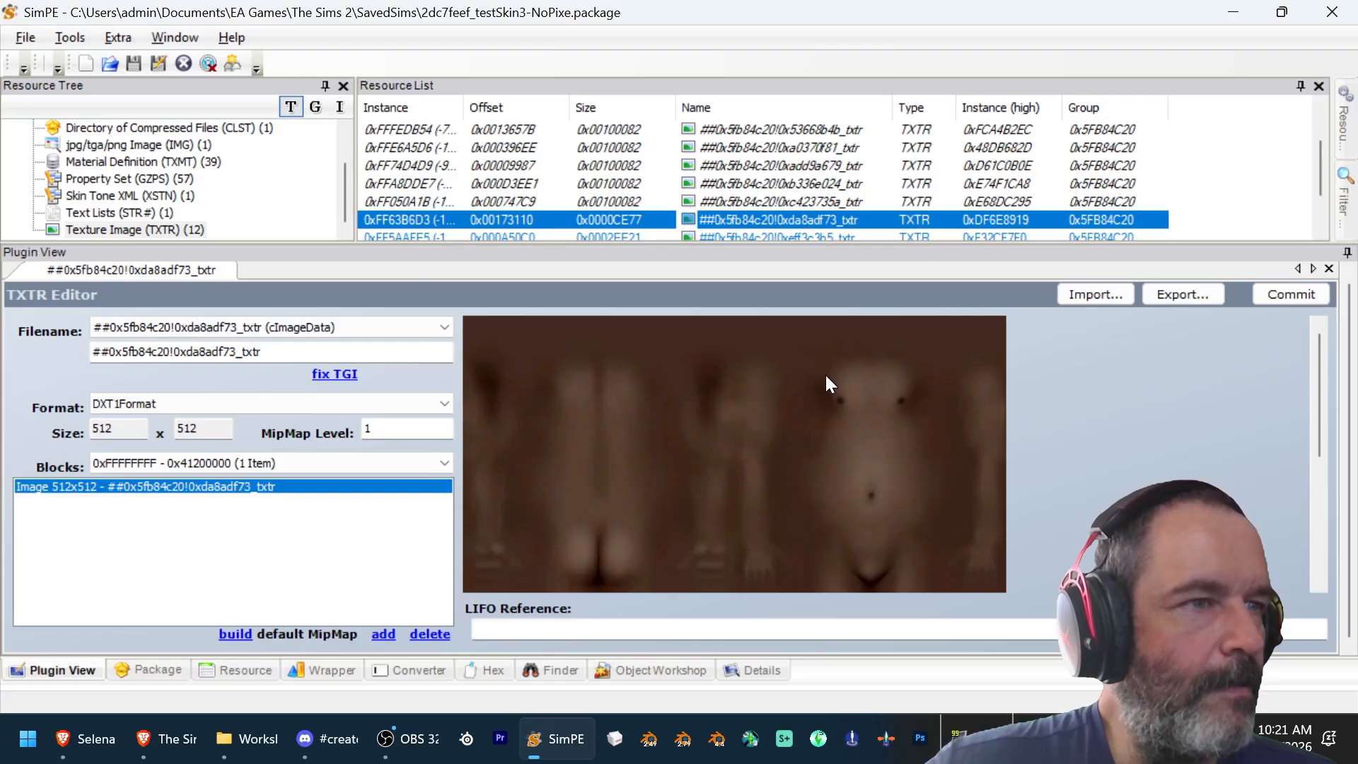
right_click(825, 373)
click(877, 506)
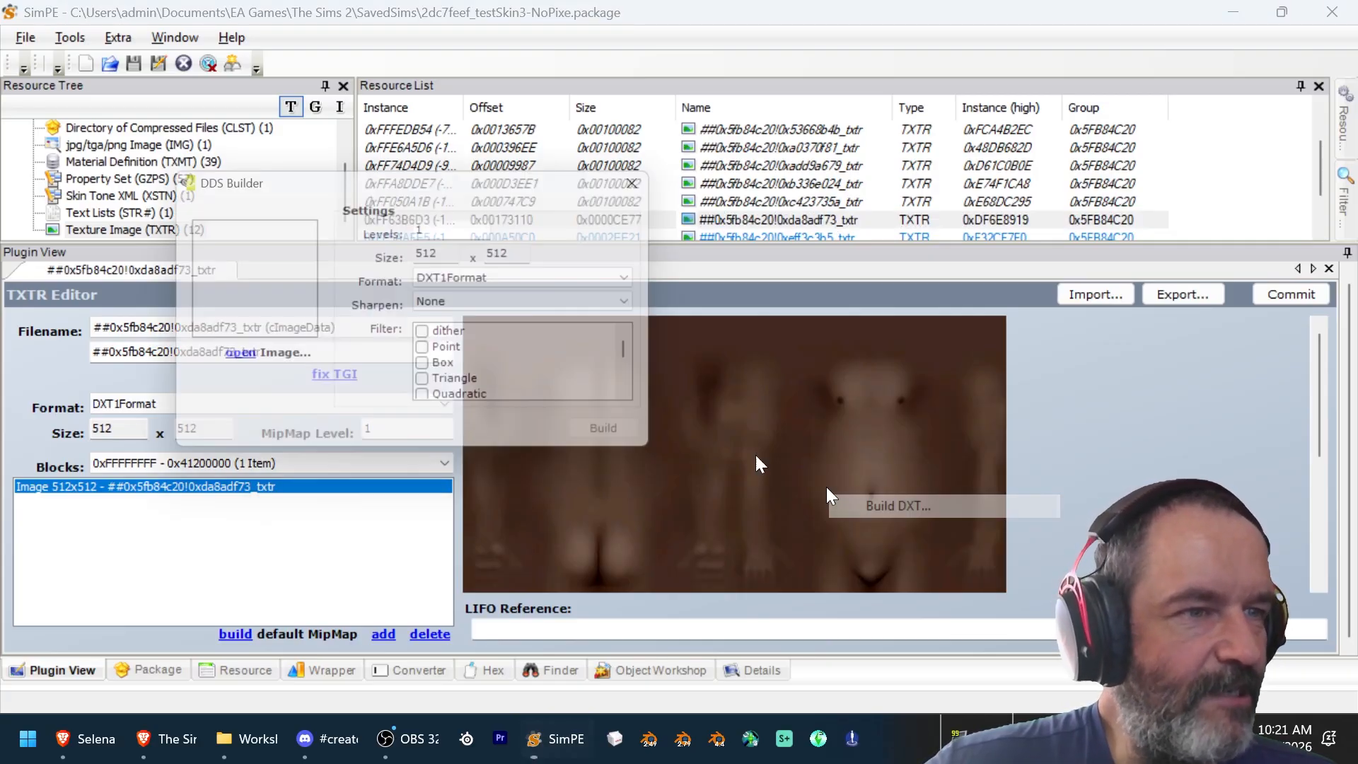
click(240, 358)
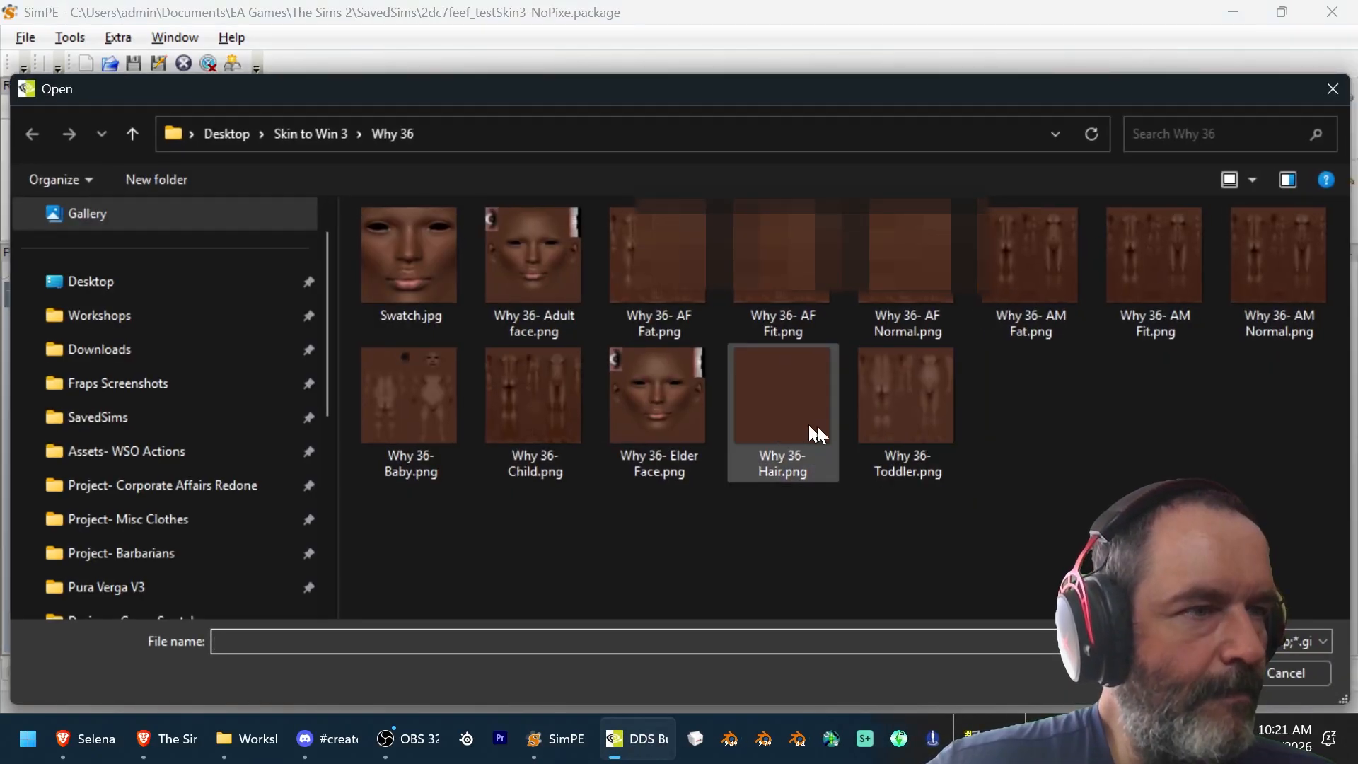
double_click(859, 427)
Step: Build the Toddler image in DXT3Format and commit the 0xda8adf73 texture
click(491, 282)
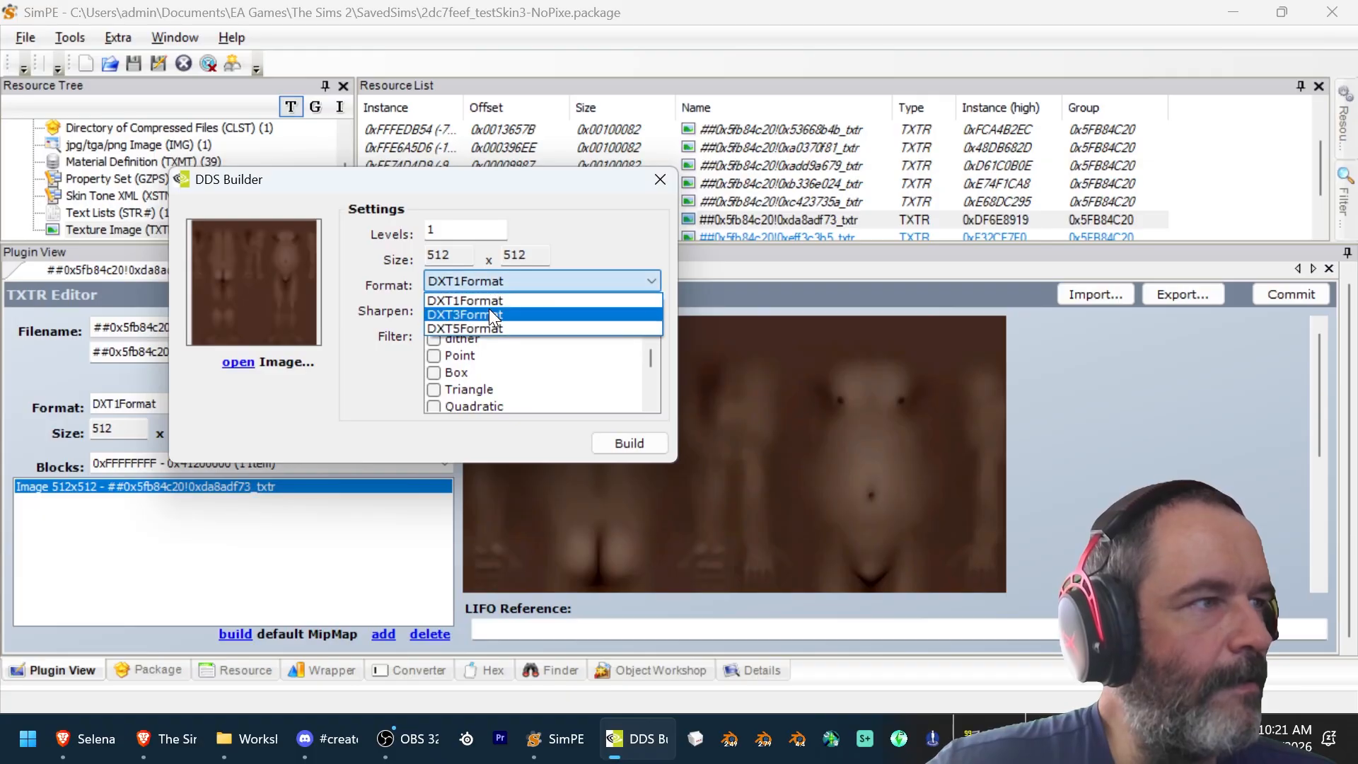
click(490, 311)
click(630, 444)
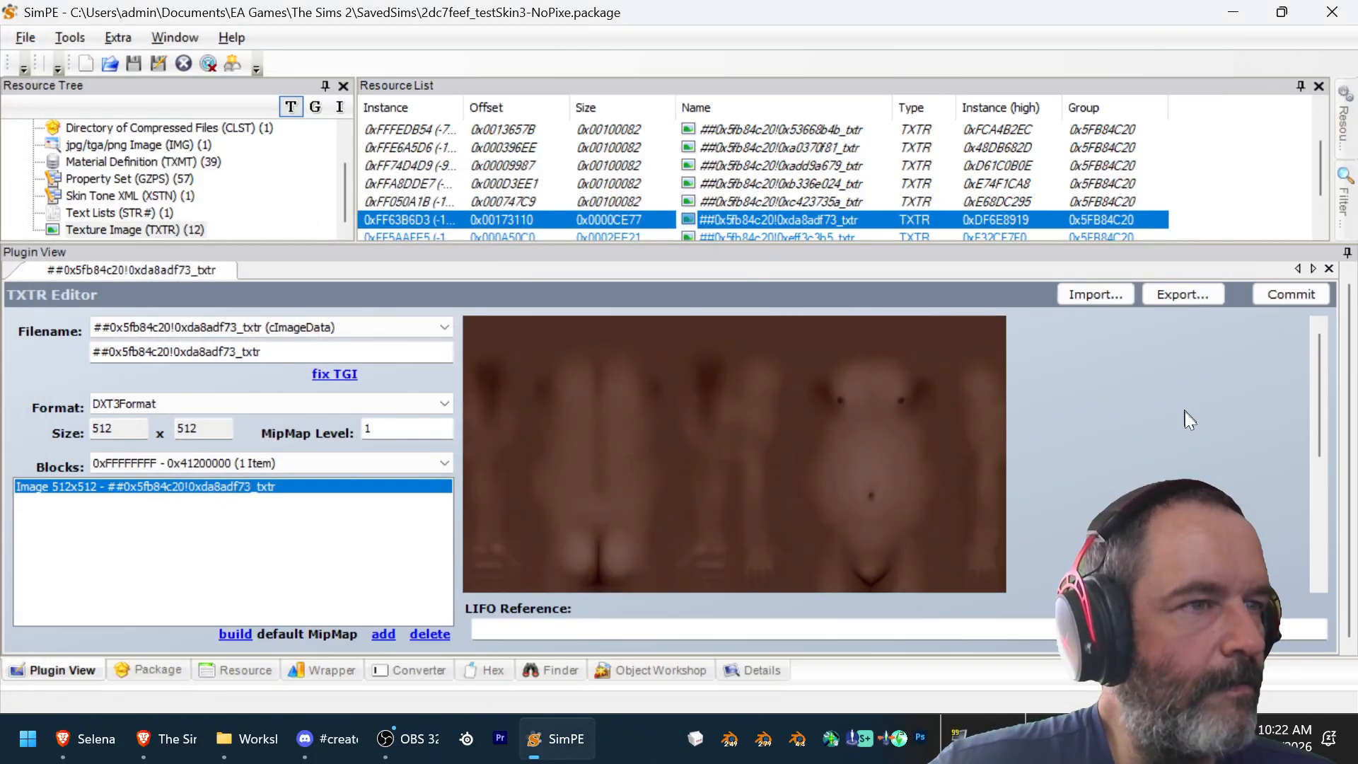
click(1291, 294)
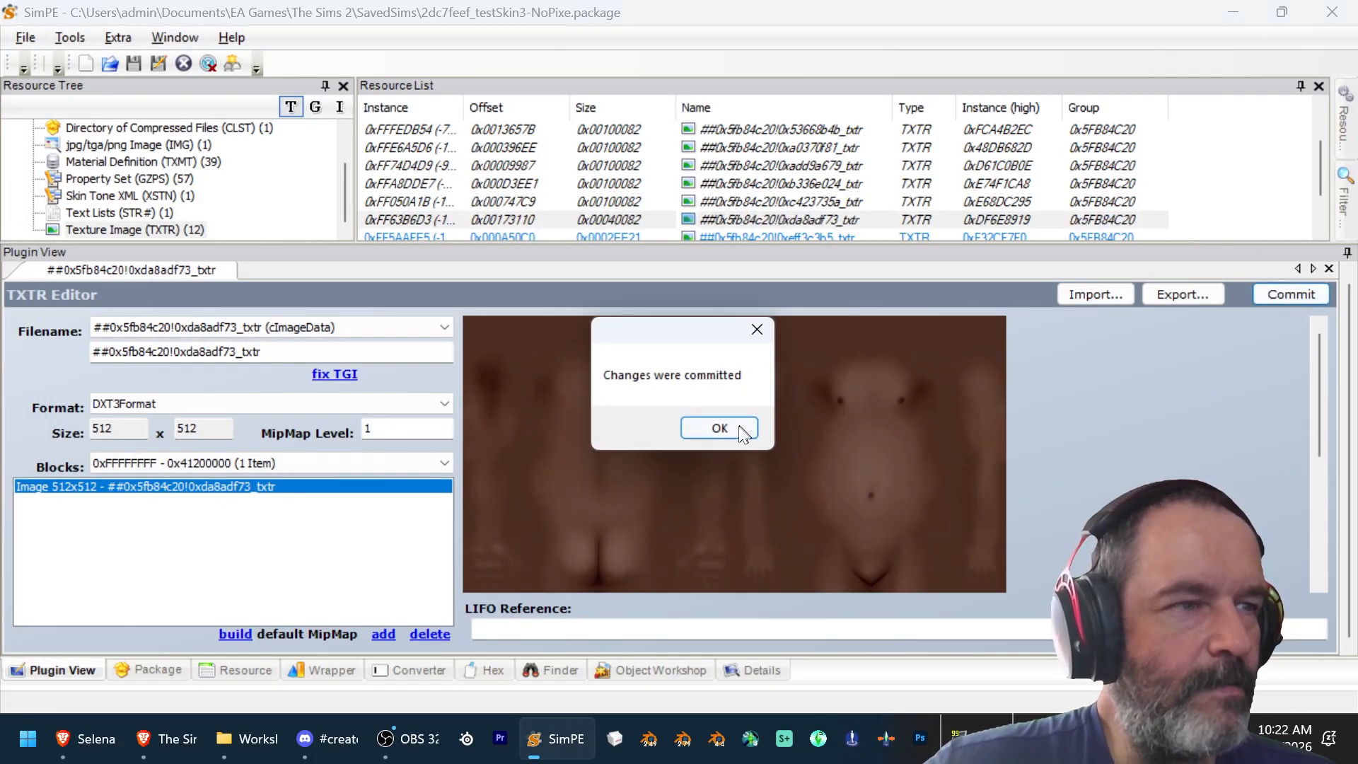
click(740, 432)
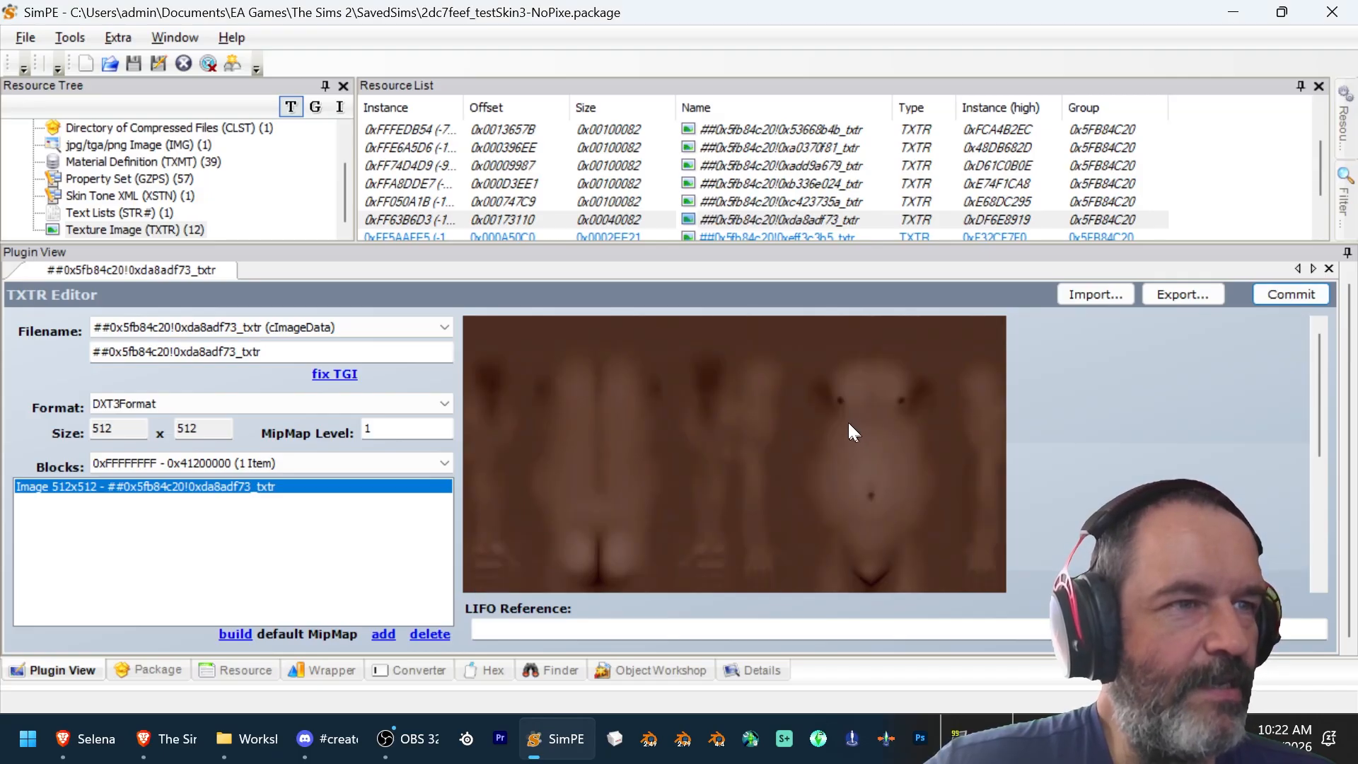
Step: Open the ##0x5fb84c20!0xeff3c3b5_txtr texture and load the image matching c3b5 in the Notepad notes, Why 36- AM Normal.png, into a DXT build
scroll(847, 215, down, 1)
click(815, 183)
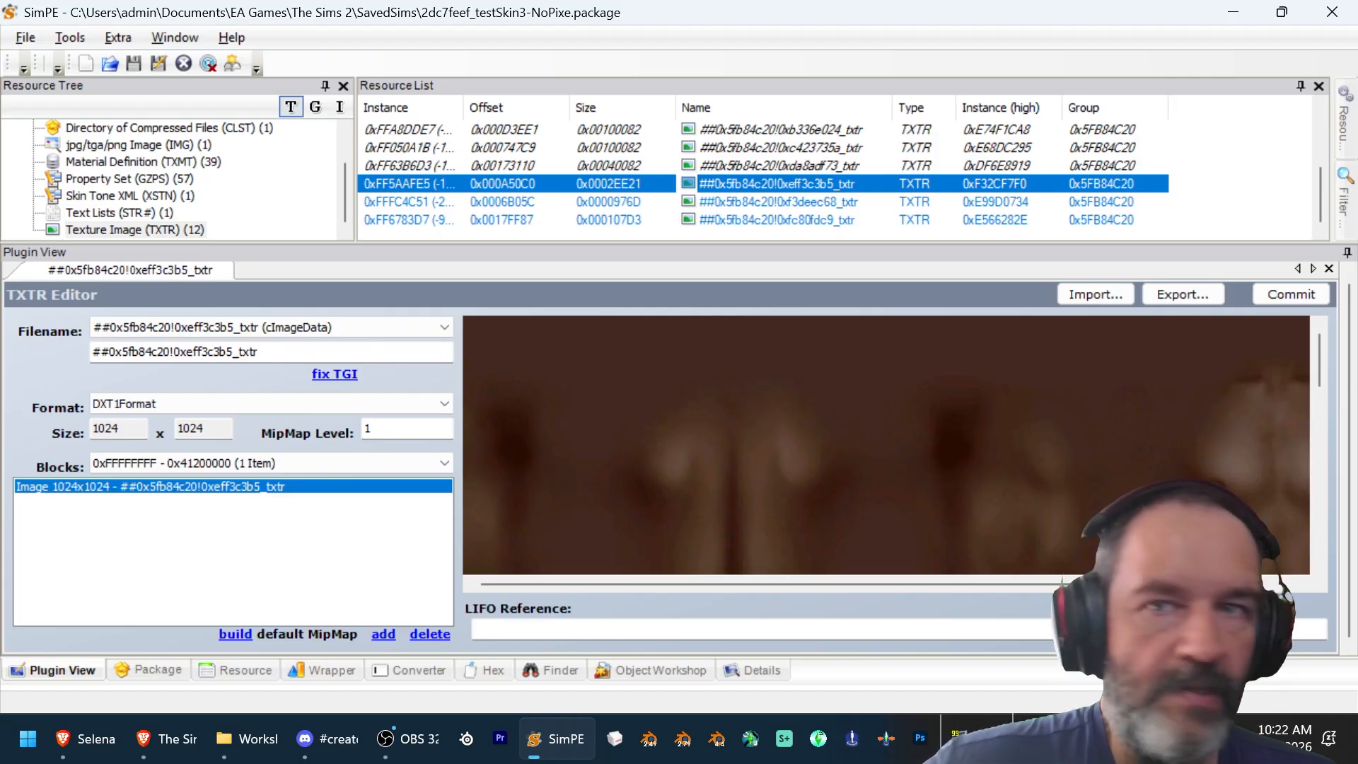
key(alt+Tab)
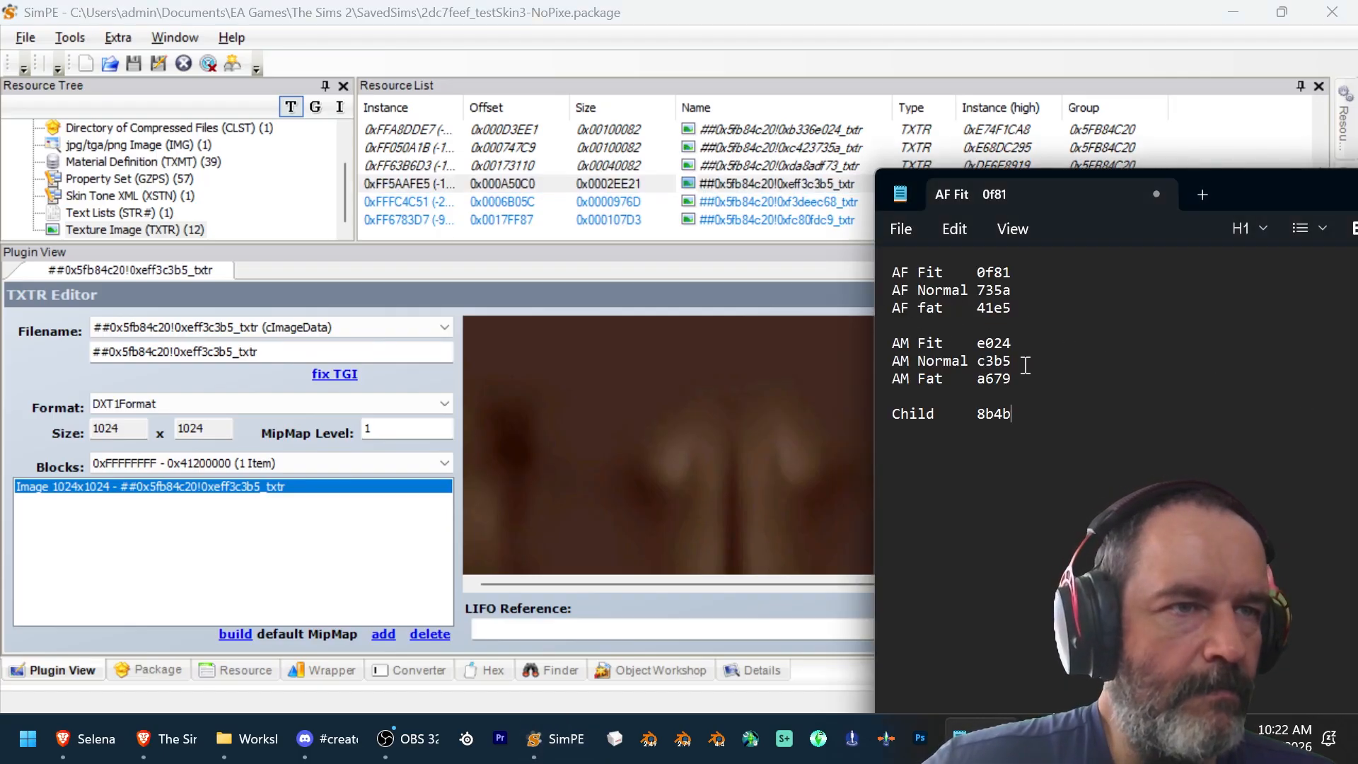
right_click(708, 369)
click(769, 506)
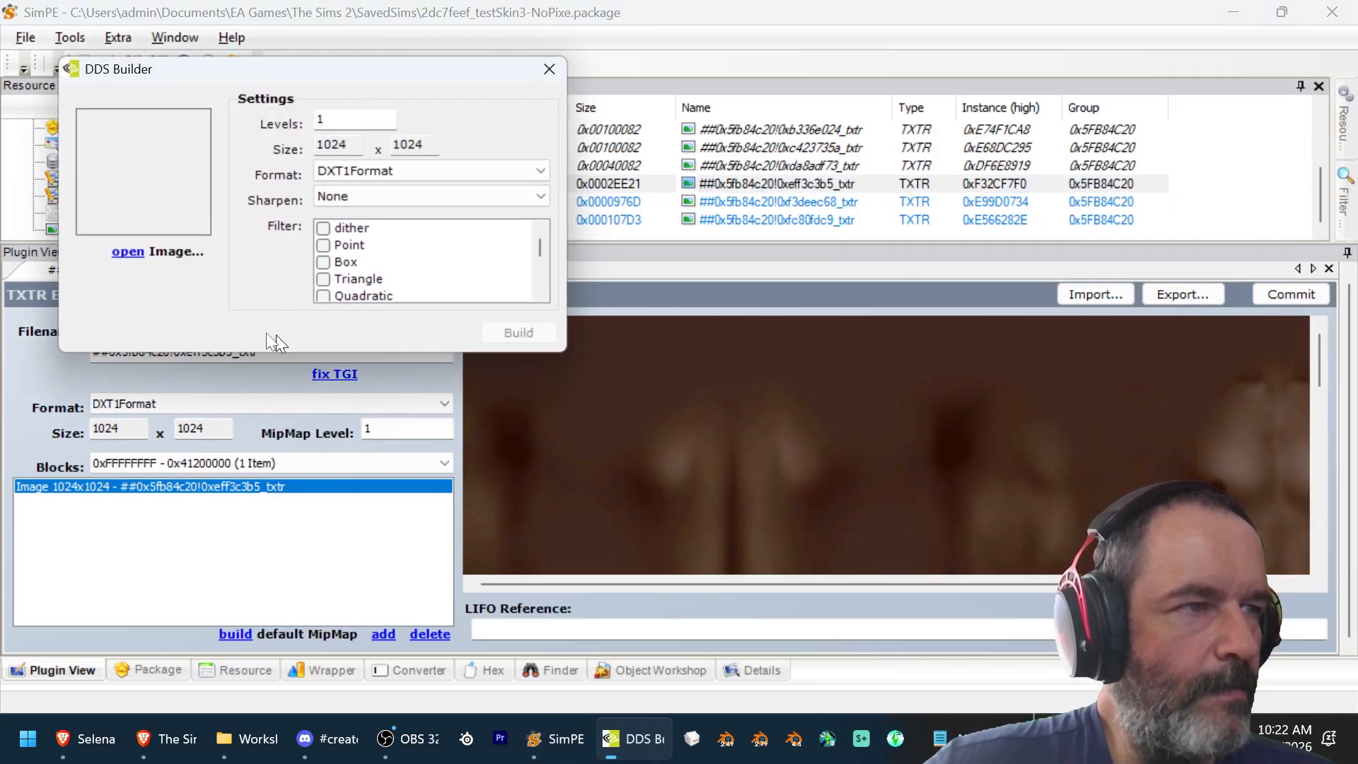
click(124, 255)
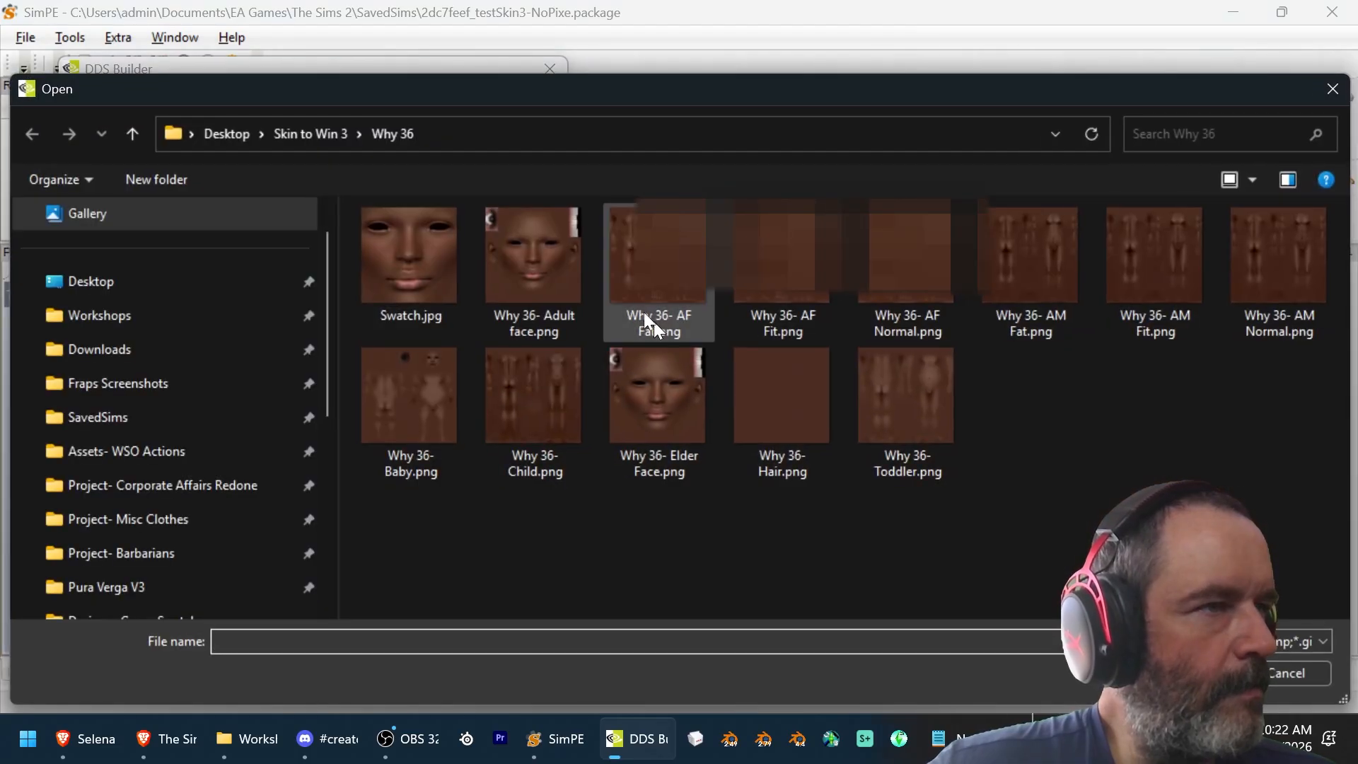
click(1254, 278)
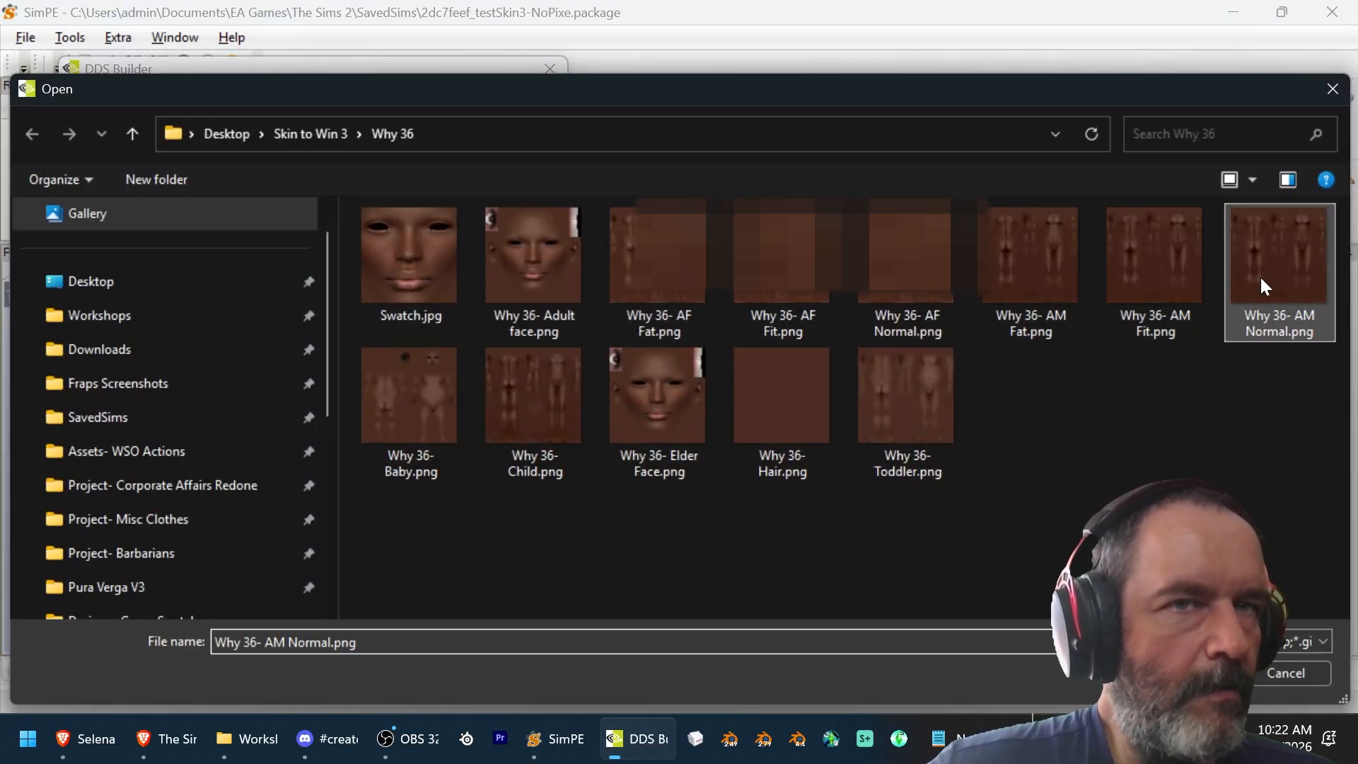
double_click(1259, 274)
Step: Build the AM Normal image in DXT3Format and commit the 0xeff3c3b5 texture
click(469, 182)
click(469, 206)
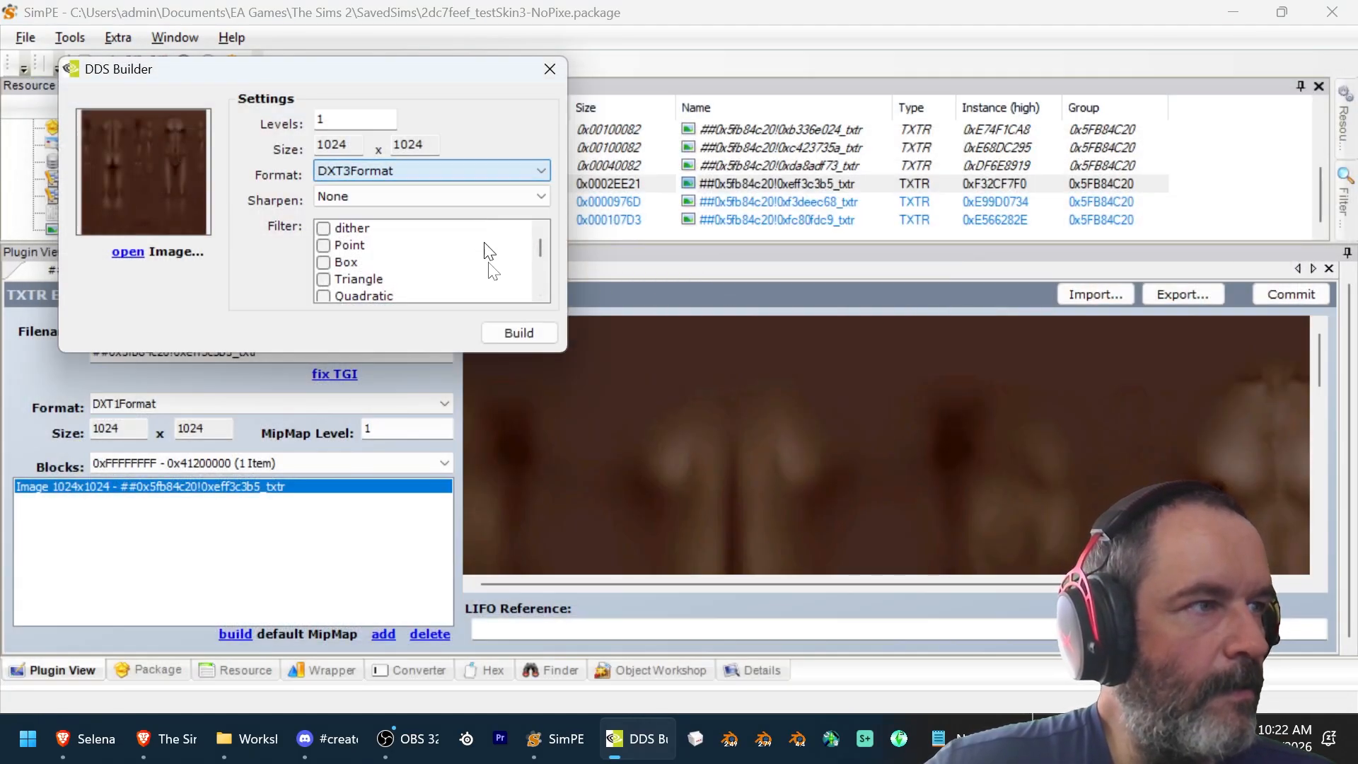
click(520, 331)
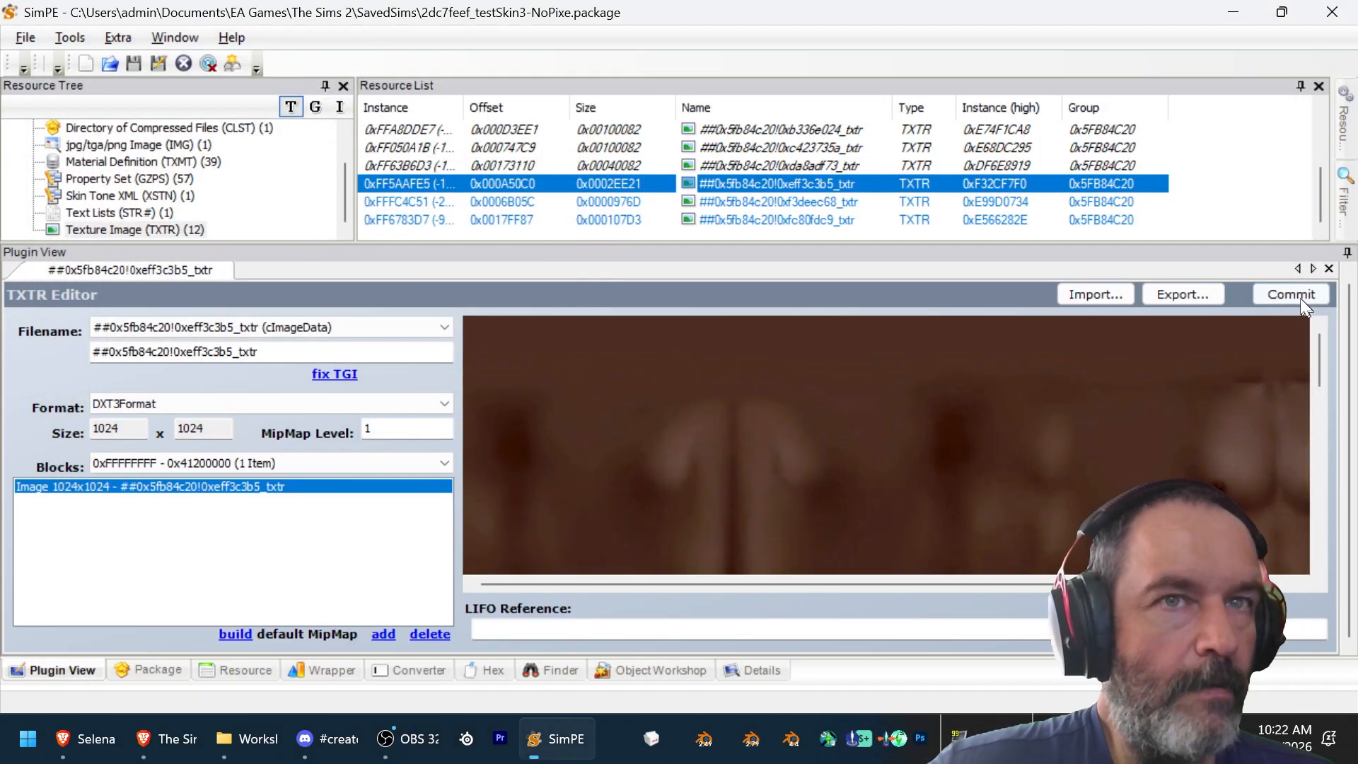
click(1295, 295)
click(719, 428)
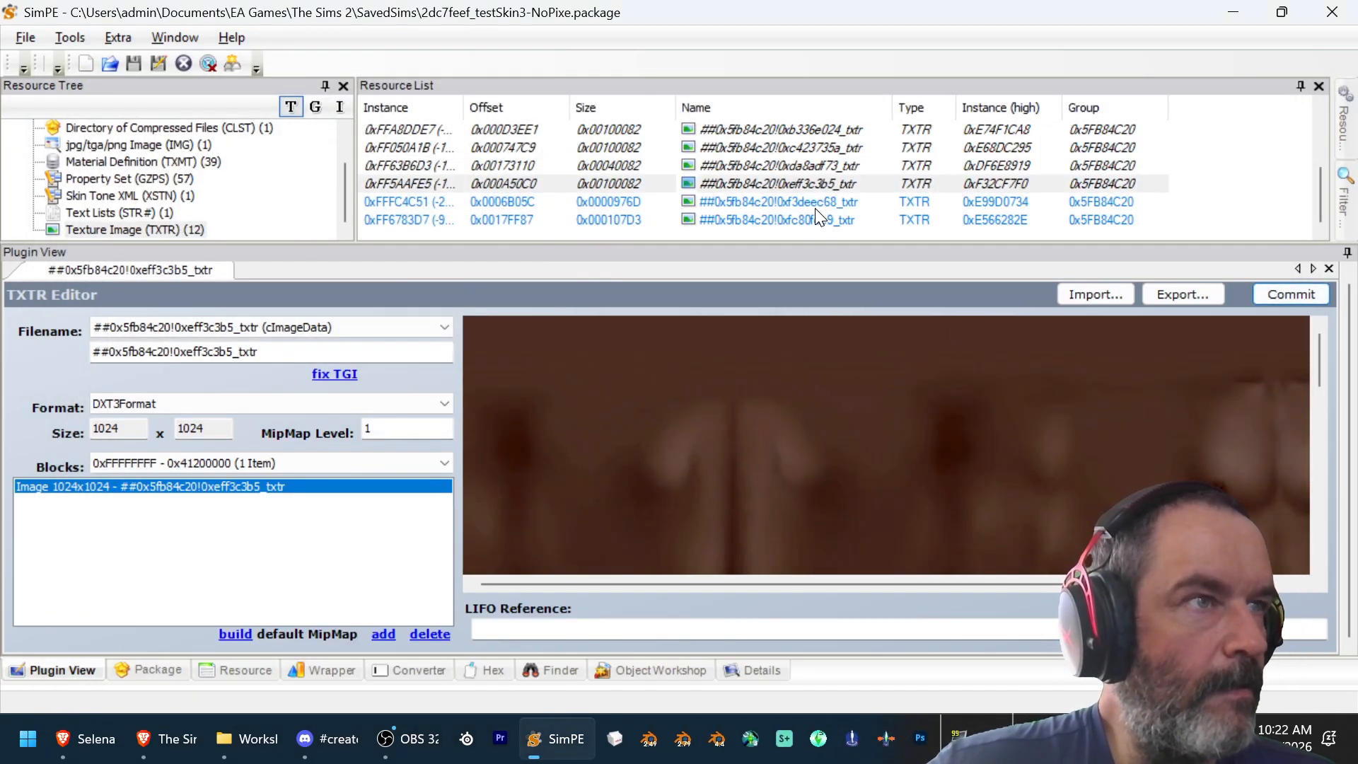
Step: Open the ##0x5fb84c20!0xf3deec68_txtr texture and load Why 36- Baby.png into a DXT build
click(819, 203)
right_click(849, 356)
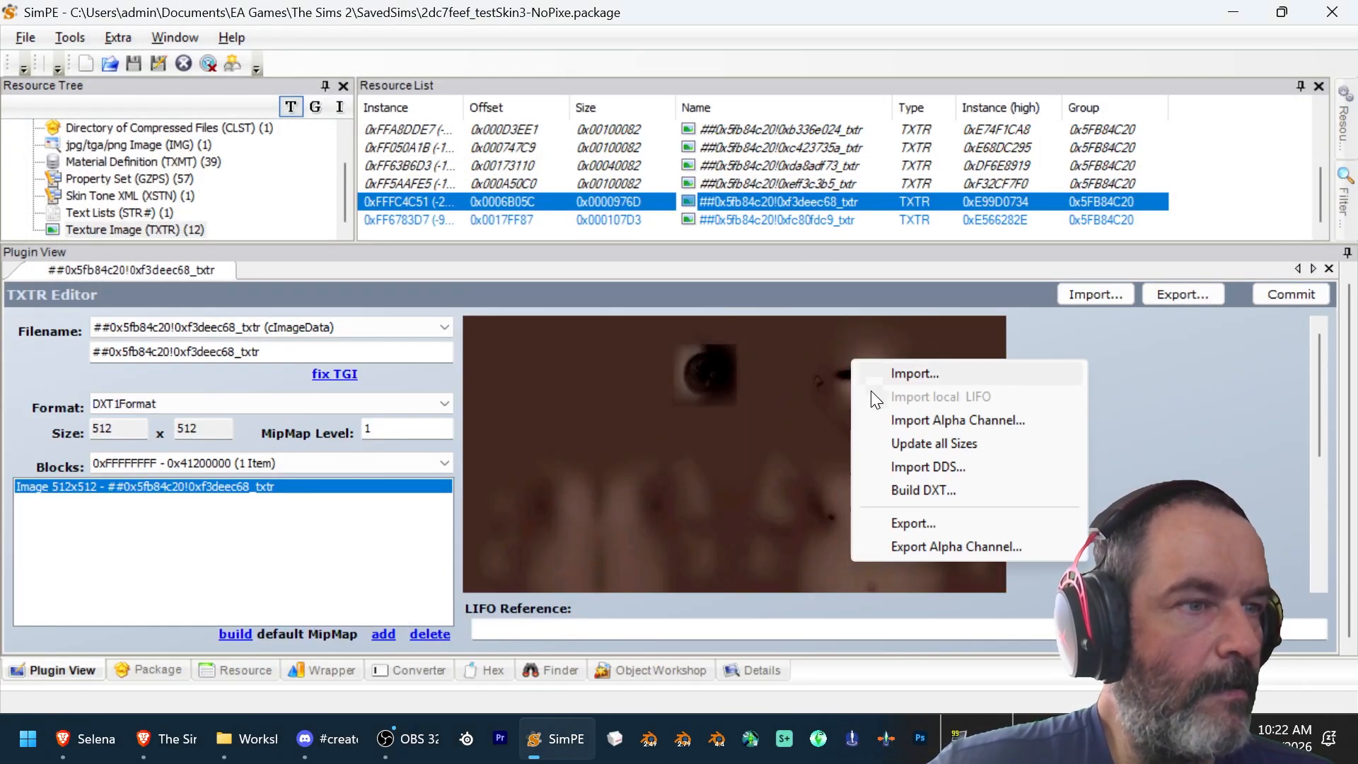
click(906, 488)
click(186, 307)
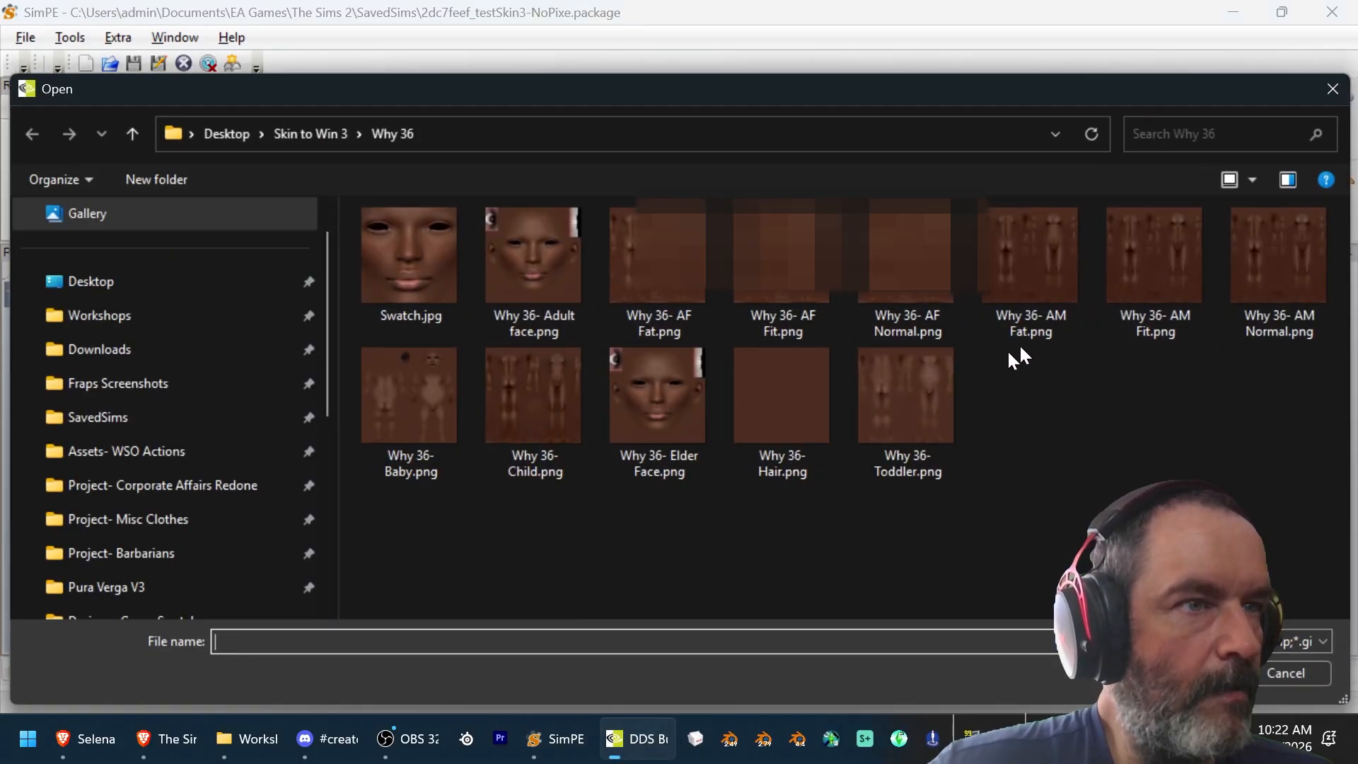
double_click(436, 409)
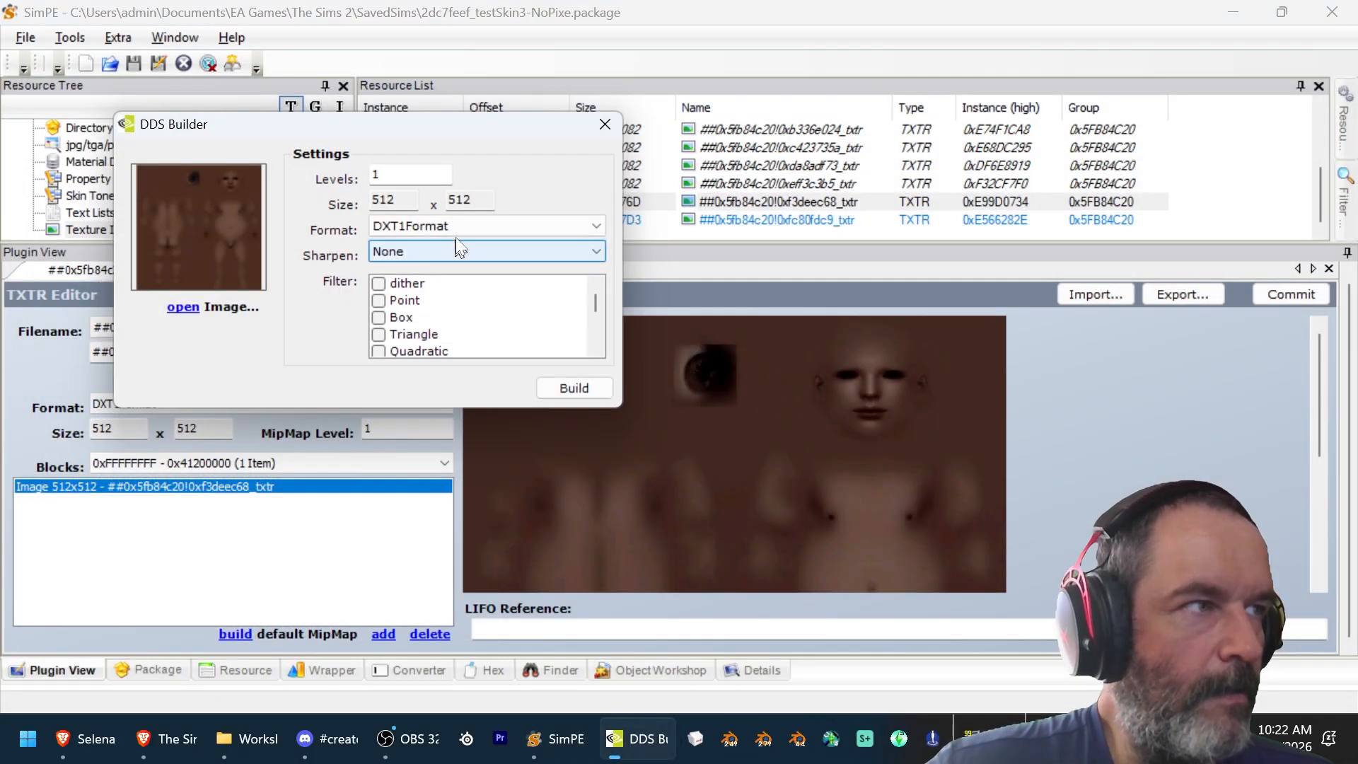
Step: Build the Baby image in DXT3Format and commit the 0xf3deec68 texture
click(481, 226)
click(453, 255)
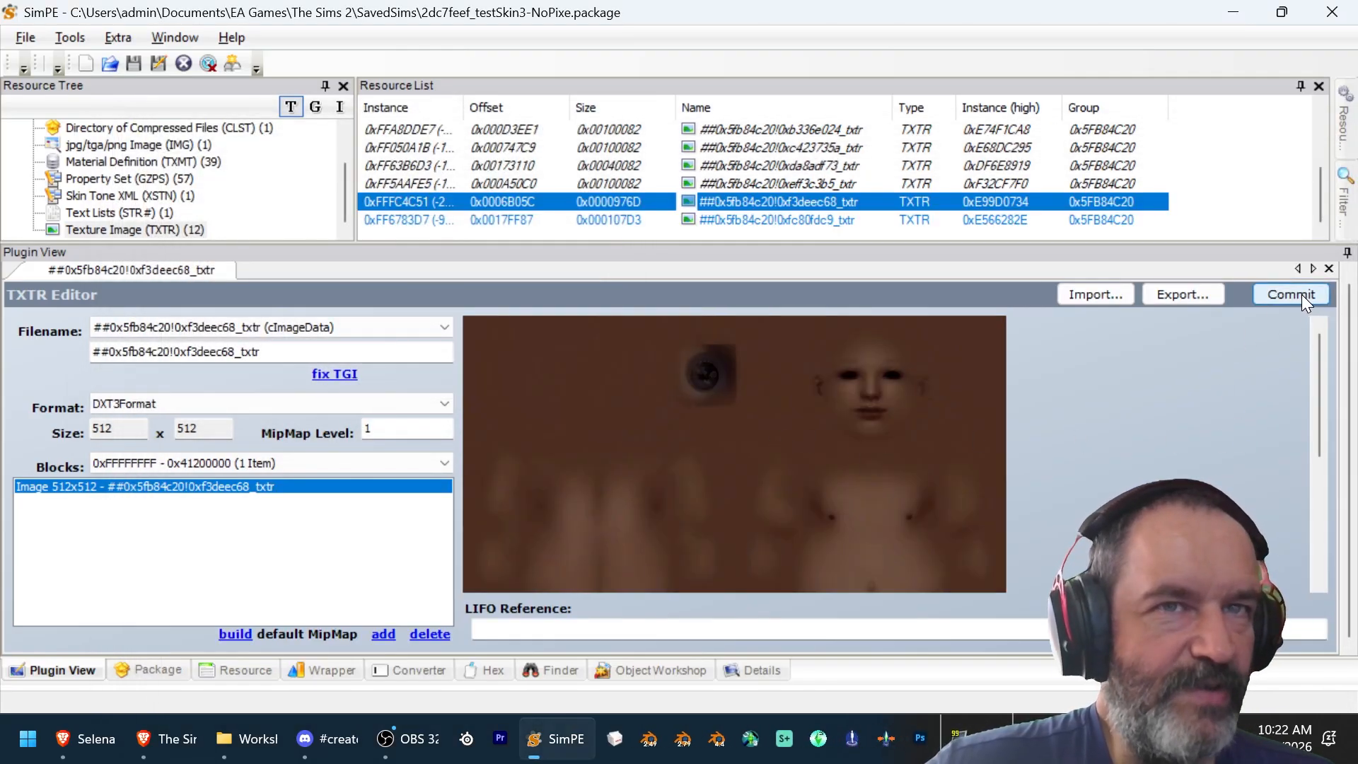
click(1301, 295)
click(693, 425)
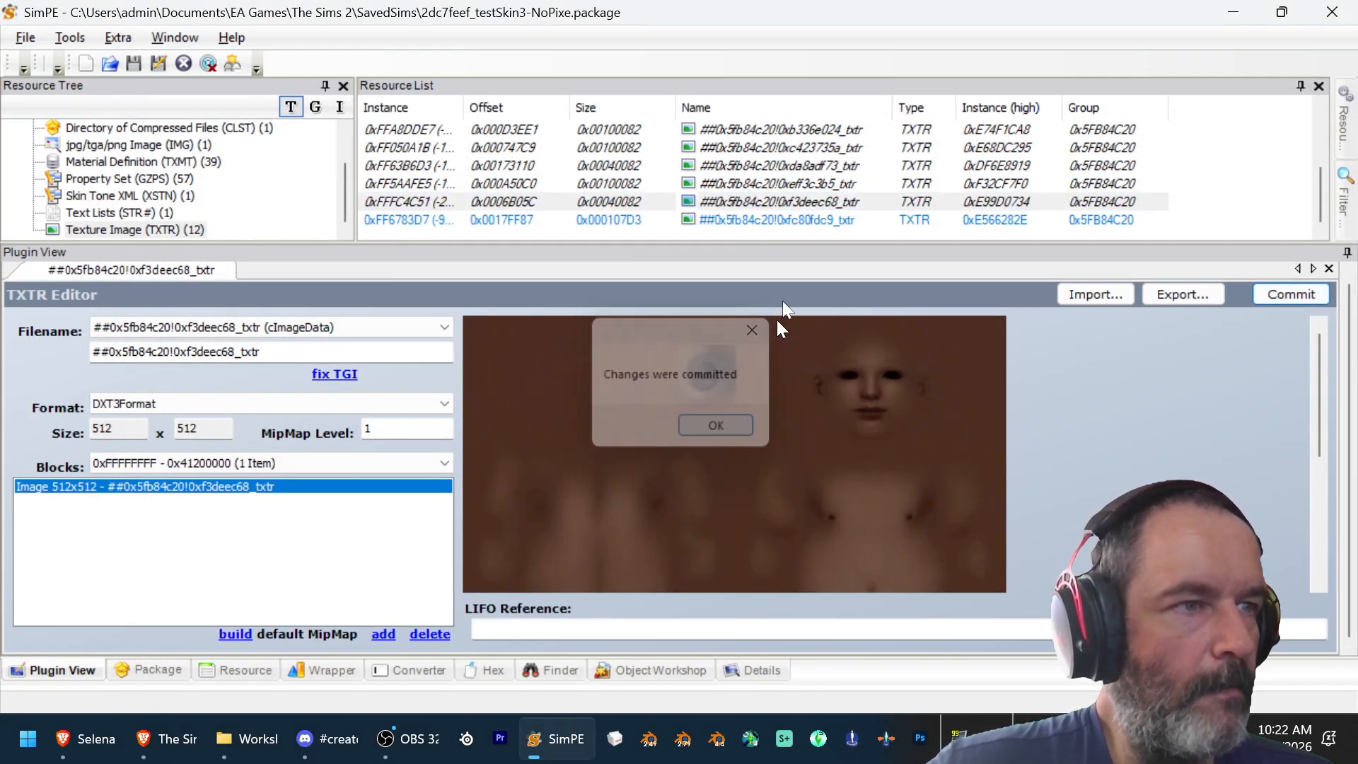
Step: Open the ##0x5fb84c20!0xfc80fdc9_txtr face texture and load Why 36- Adult face.png into a DXT build
click(821, 221)
right_click(793, 397)
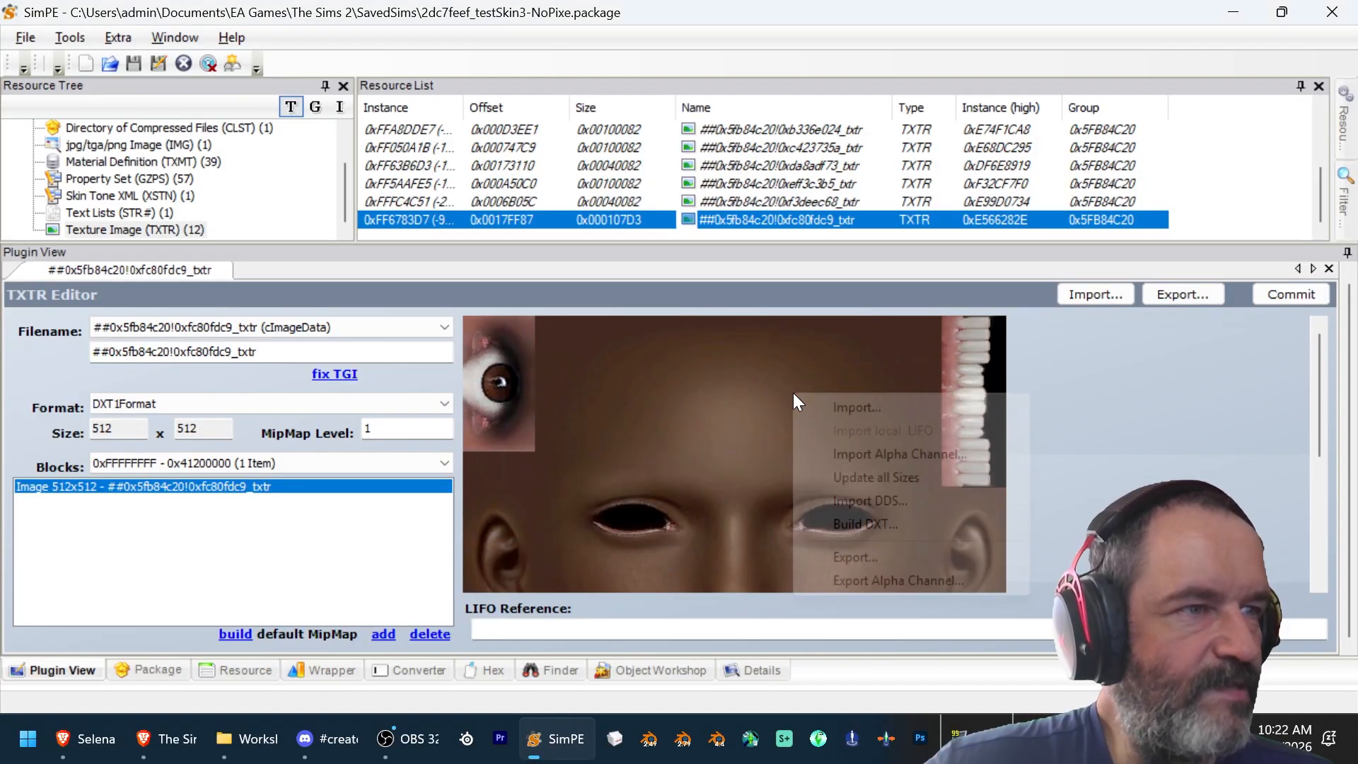
click(644, 437)
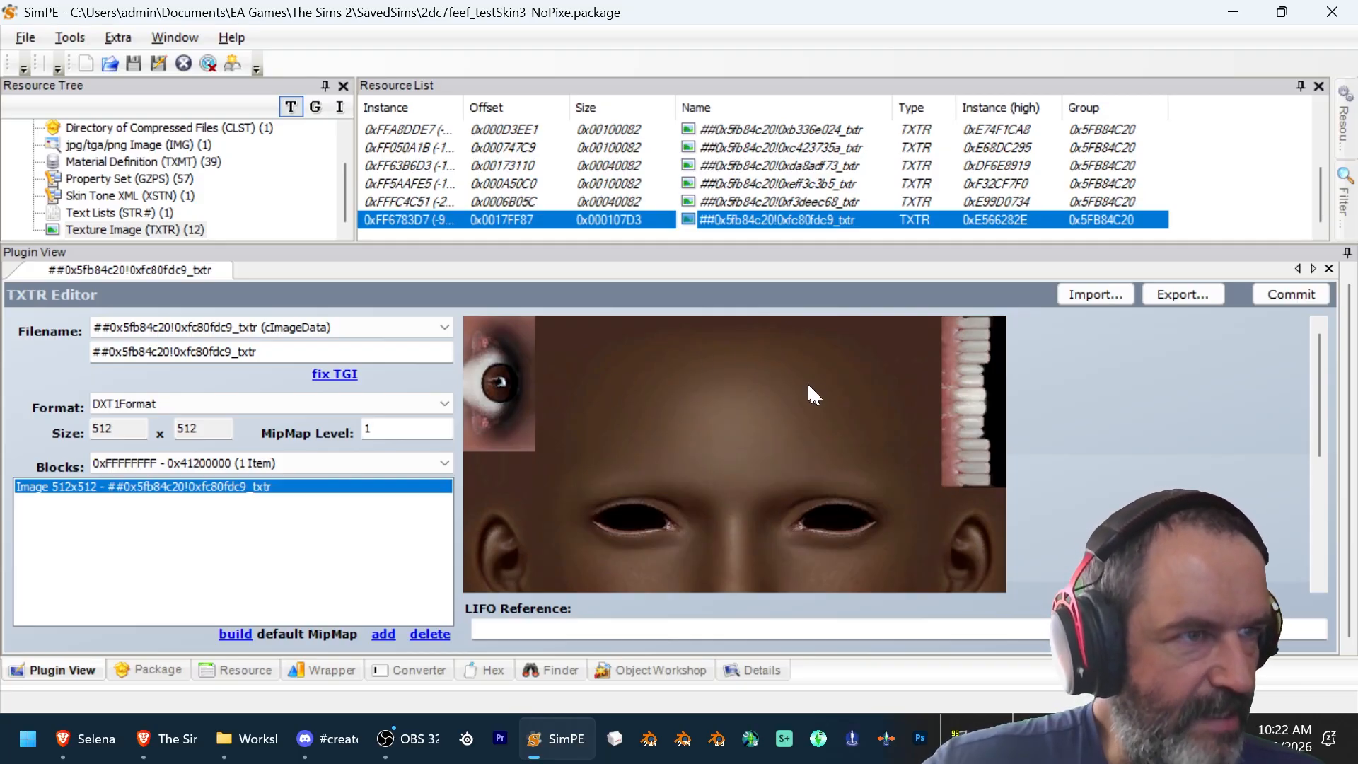
right_click(679, 375)
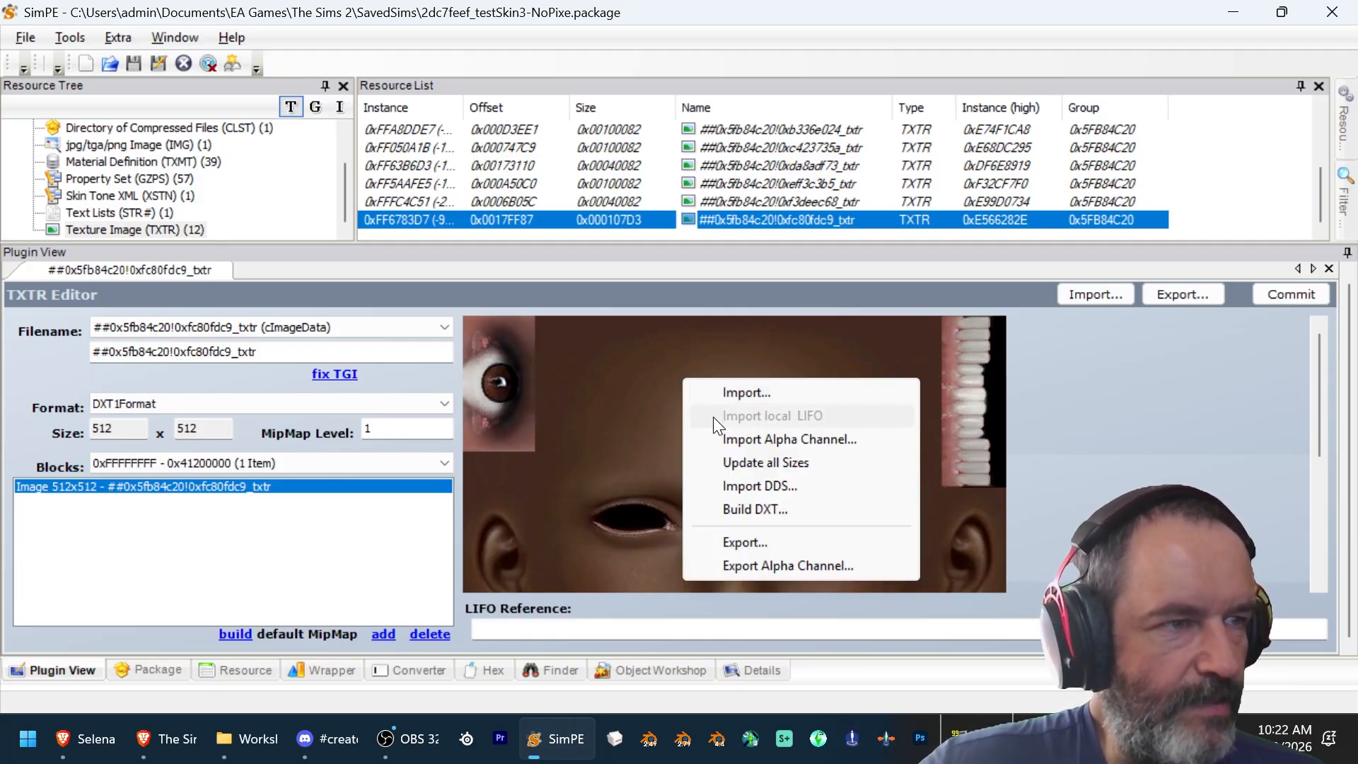
click(735, 513)
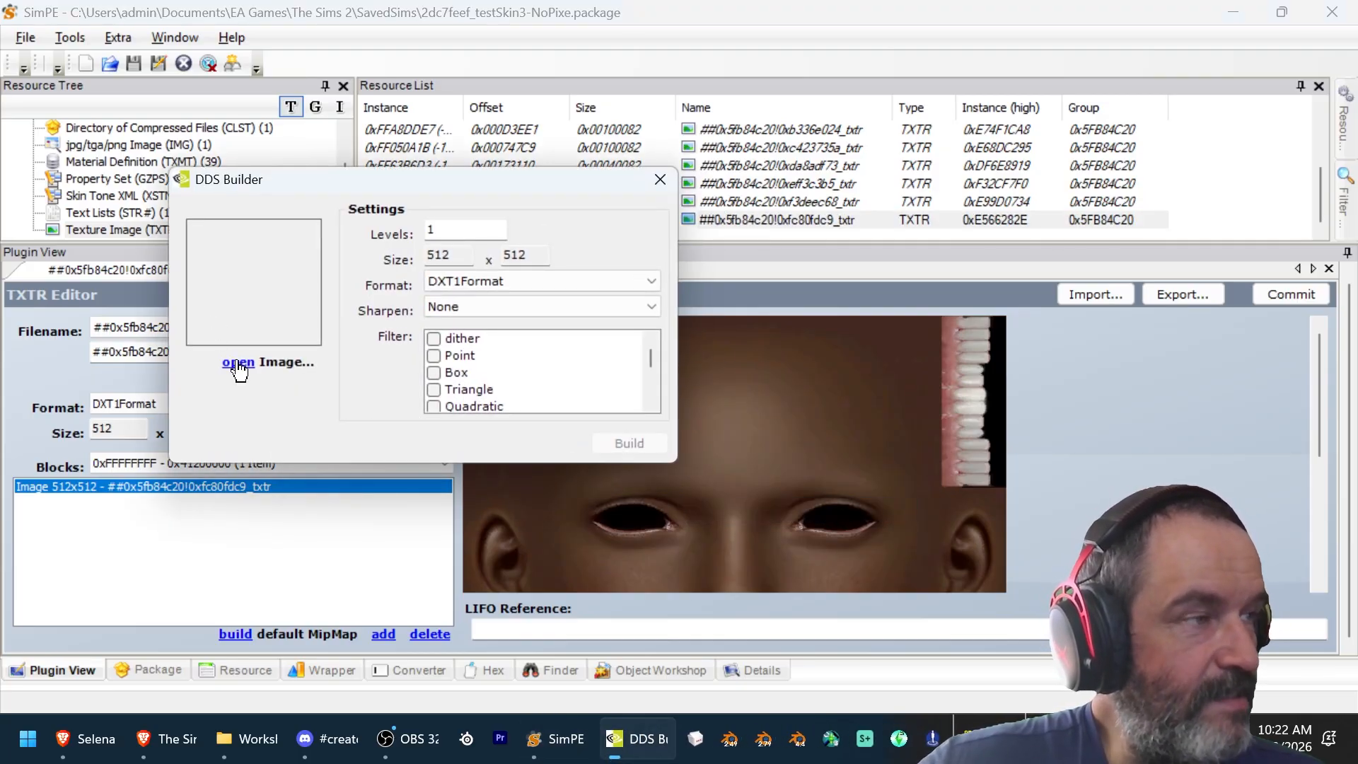
click(236, 360)
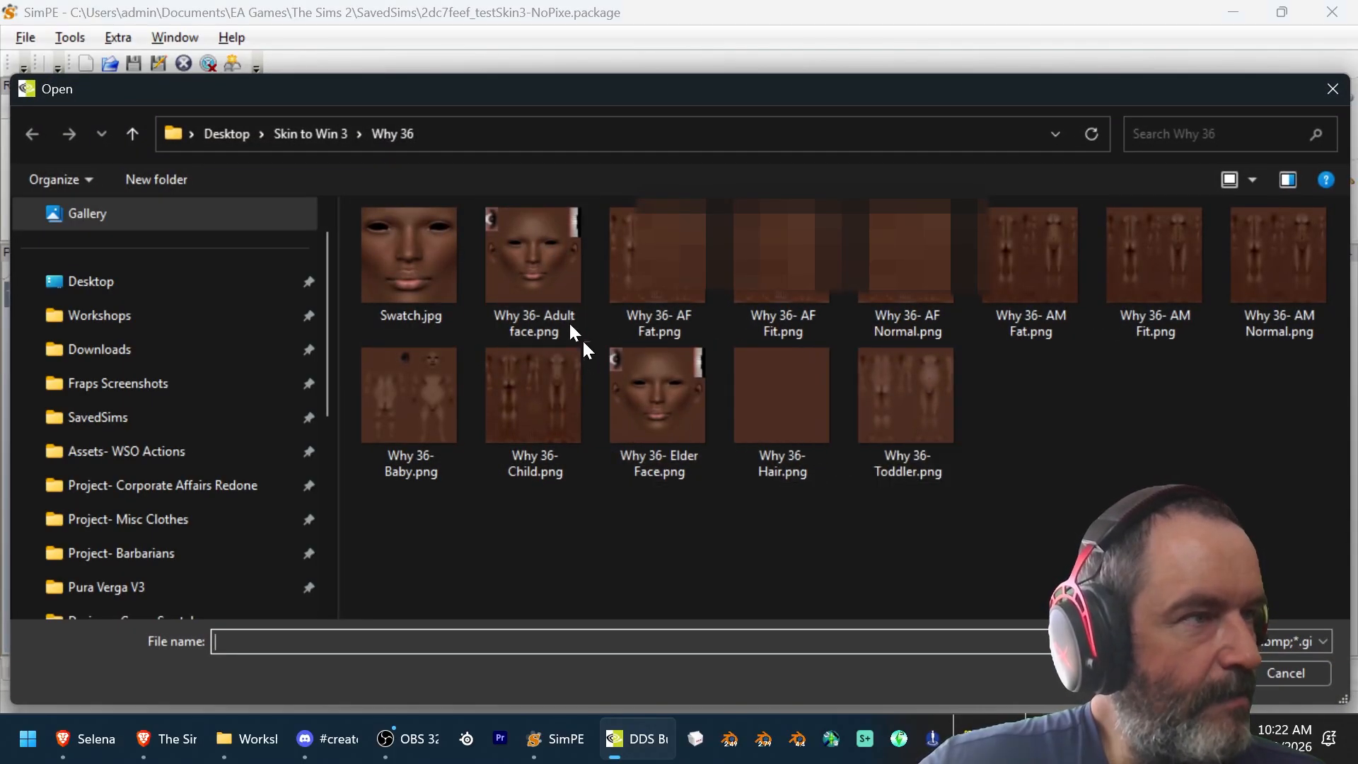
click(543, 246)
double_click(542, 243)
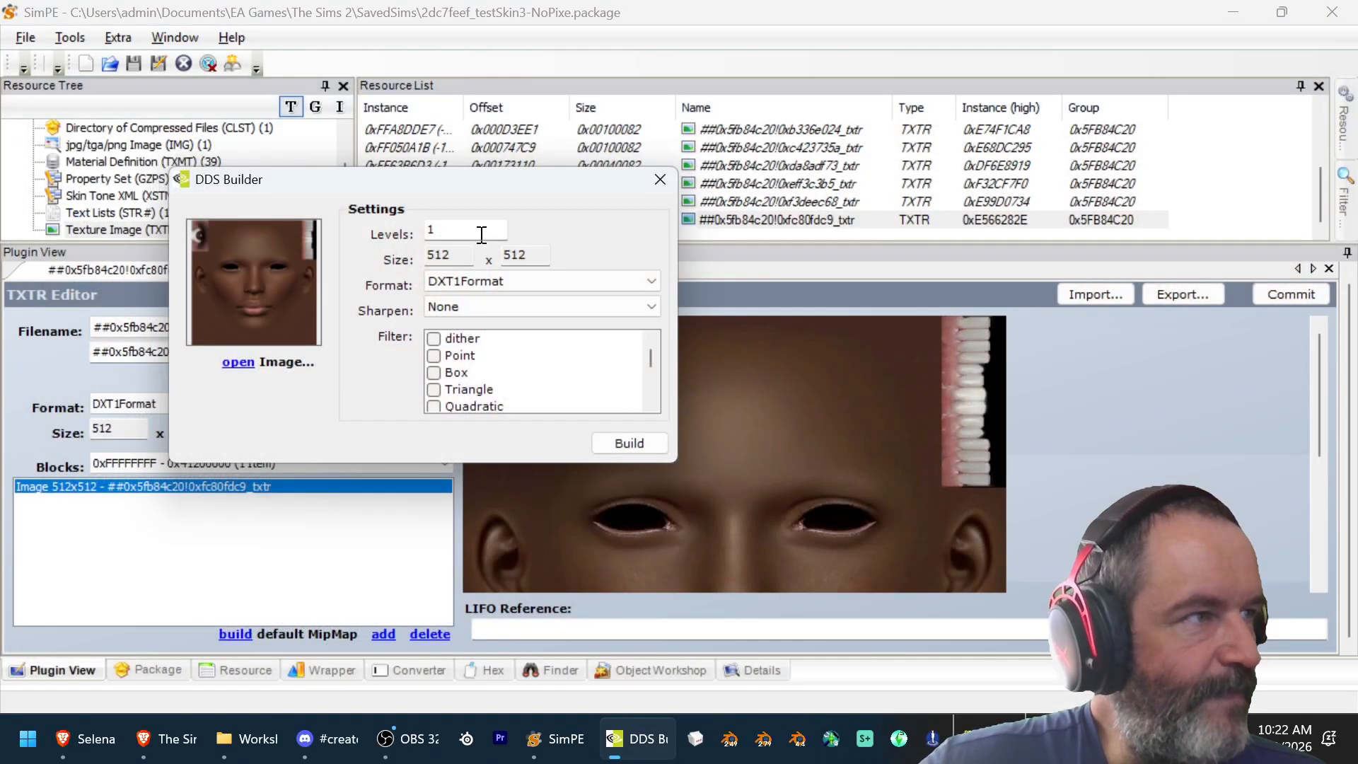
Step: Build the Adult face image in DXT3Format and commit the 0xfc80fdc9 texture
click(538, 281)
click(535, 315)
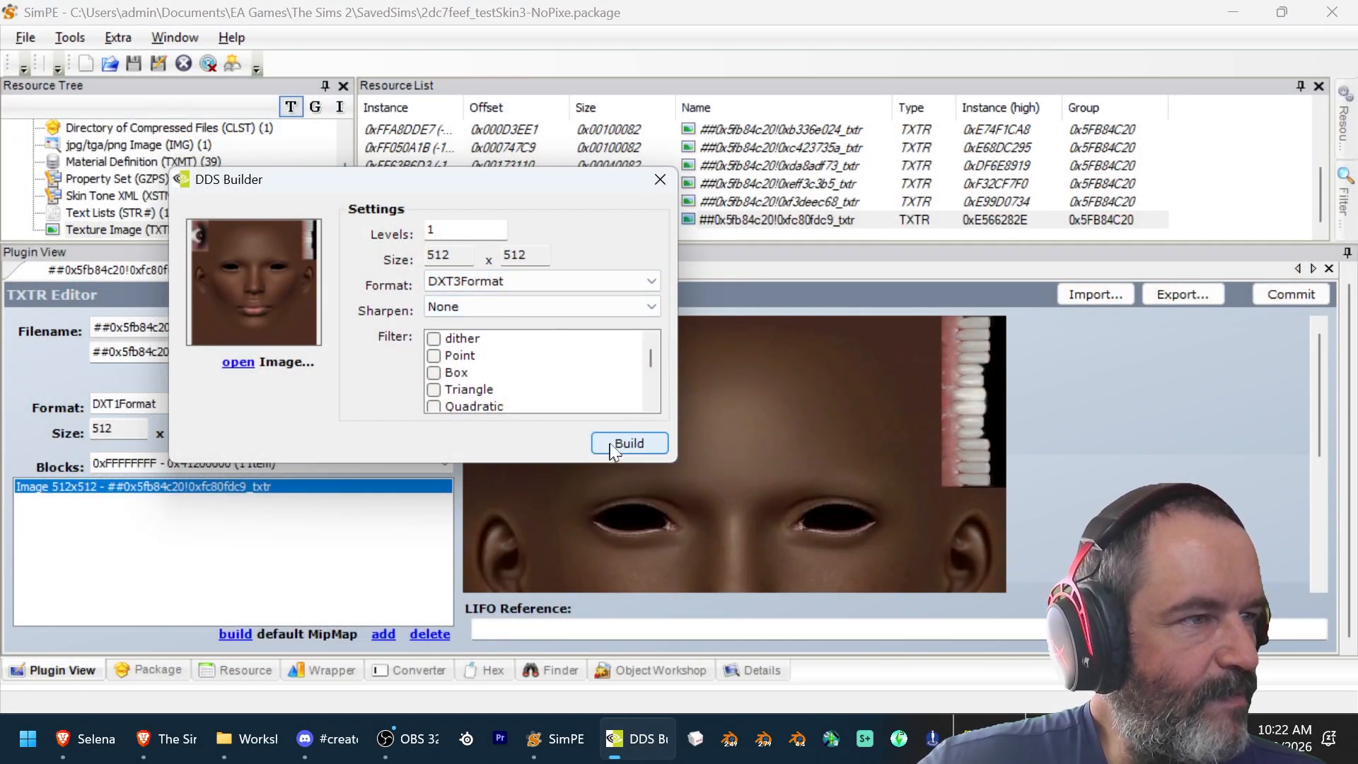
click(626, 444)
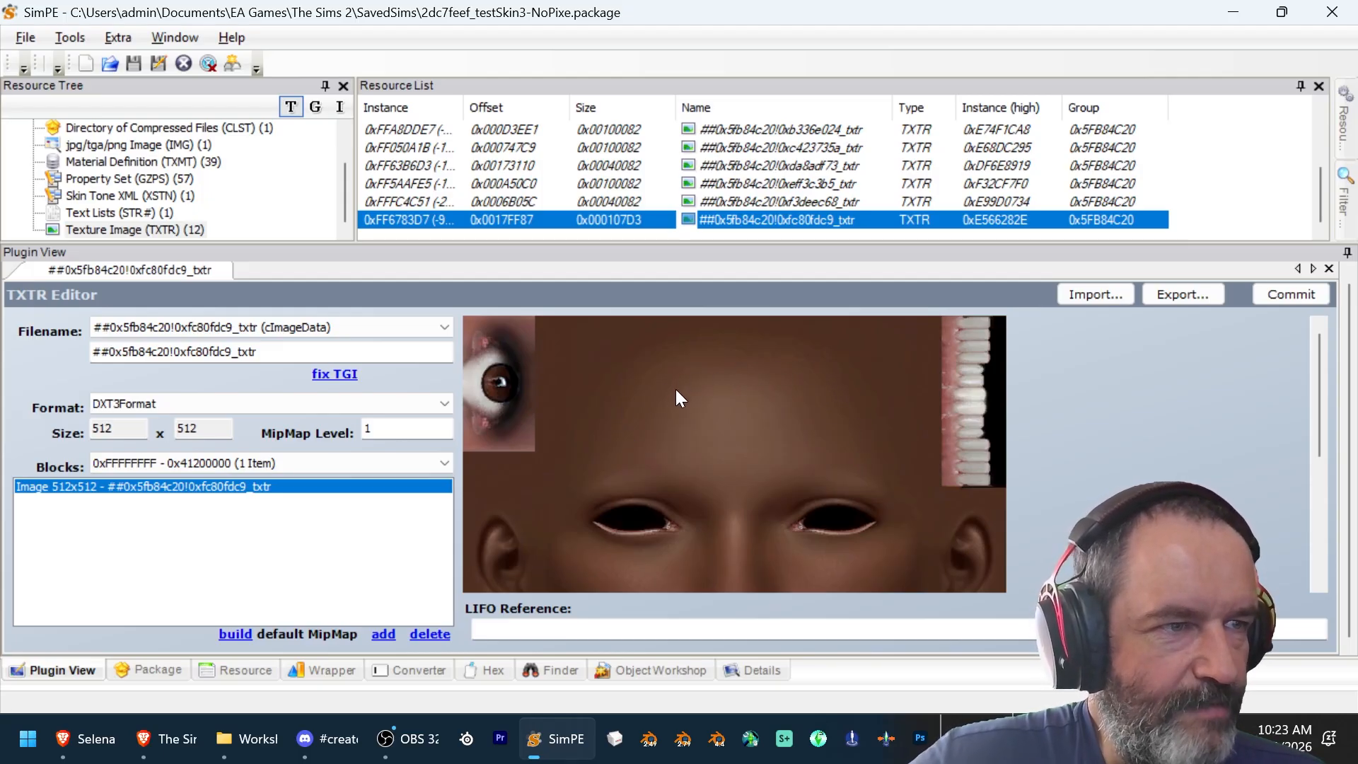
click(1280, 298)
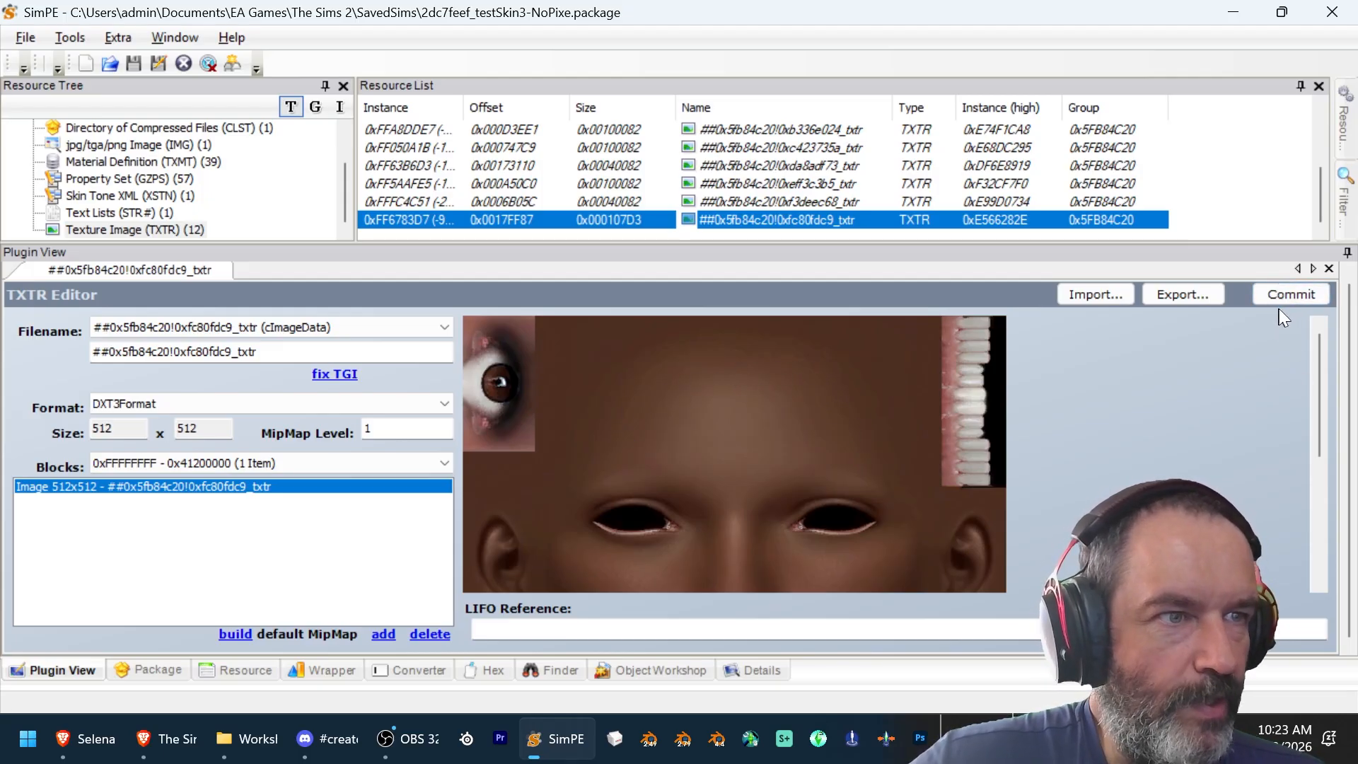
click(720, 427)
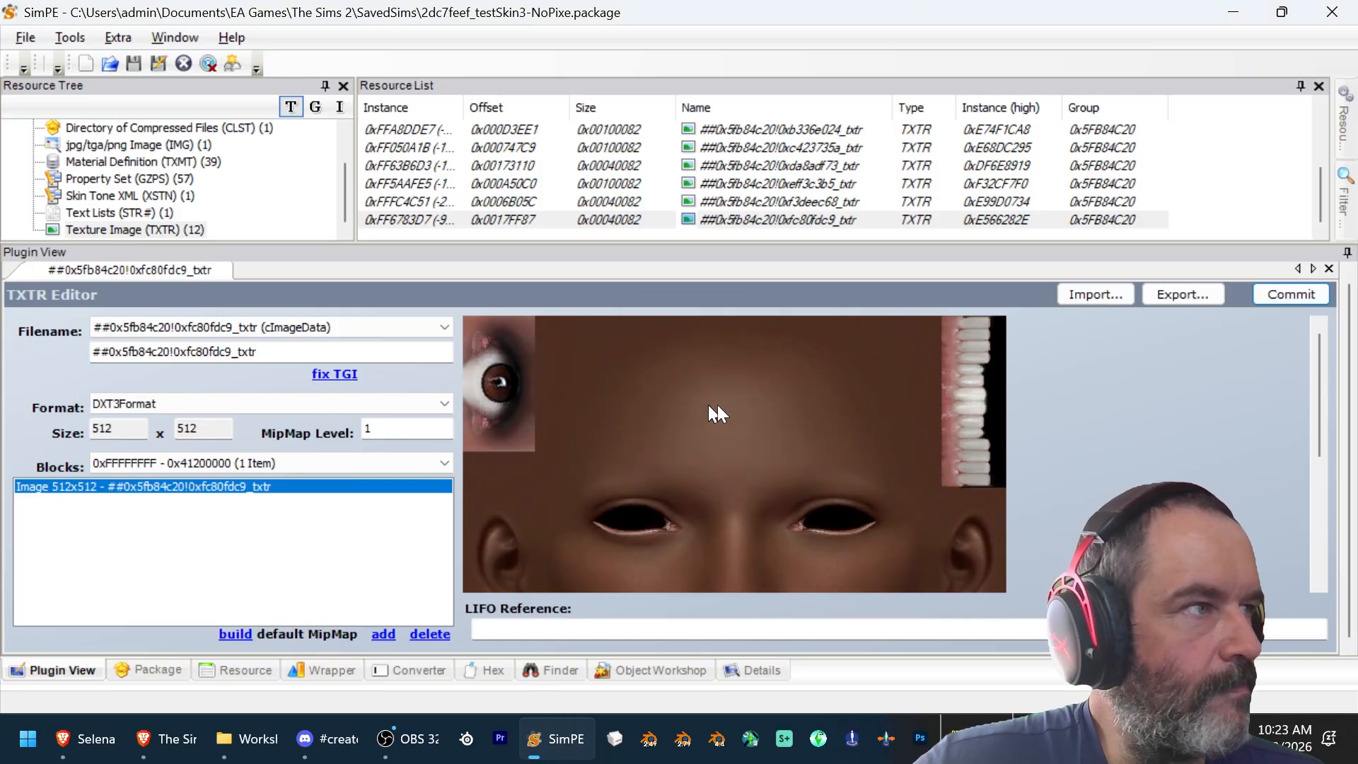
Step: Save the package and replace its jpg/tga/png image resource with Swatch.jpg from the Why 36 folder
click(37, 44)
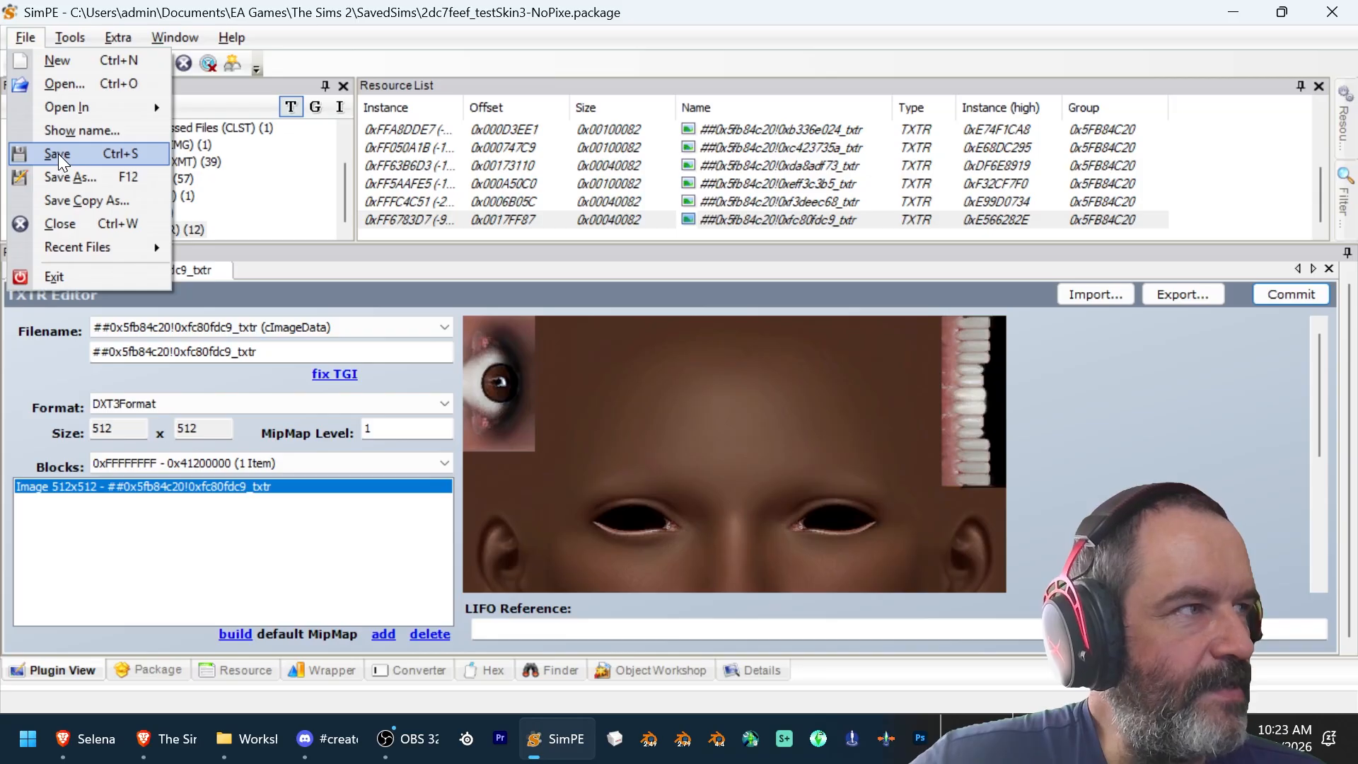
click(58, 155)
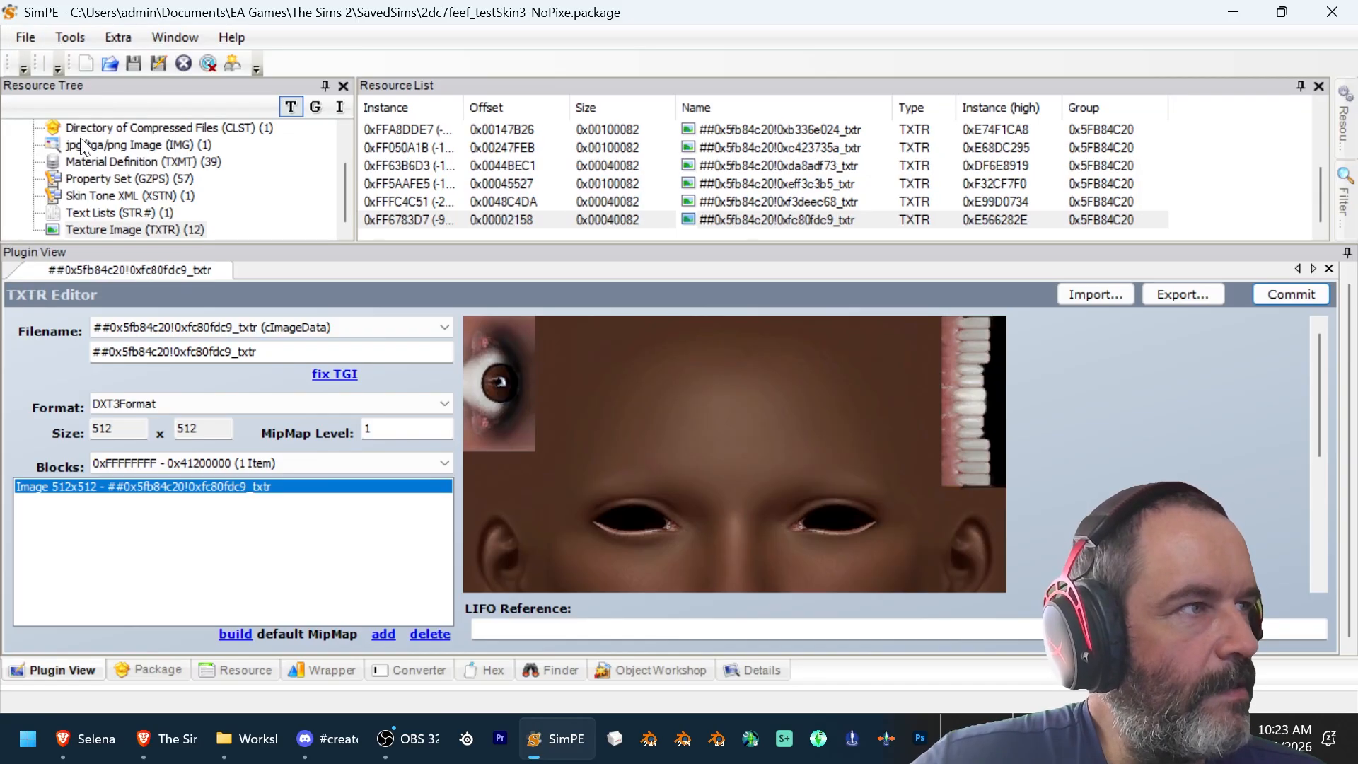
click(157, 145)
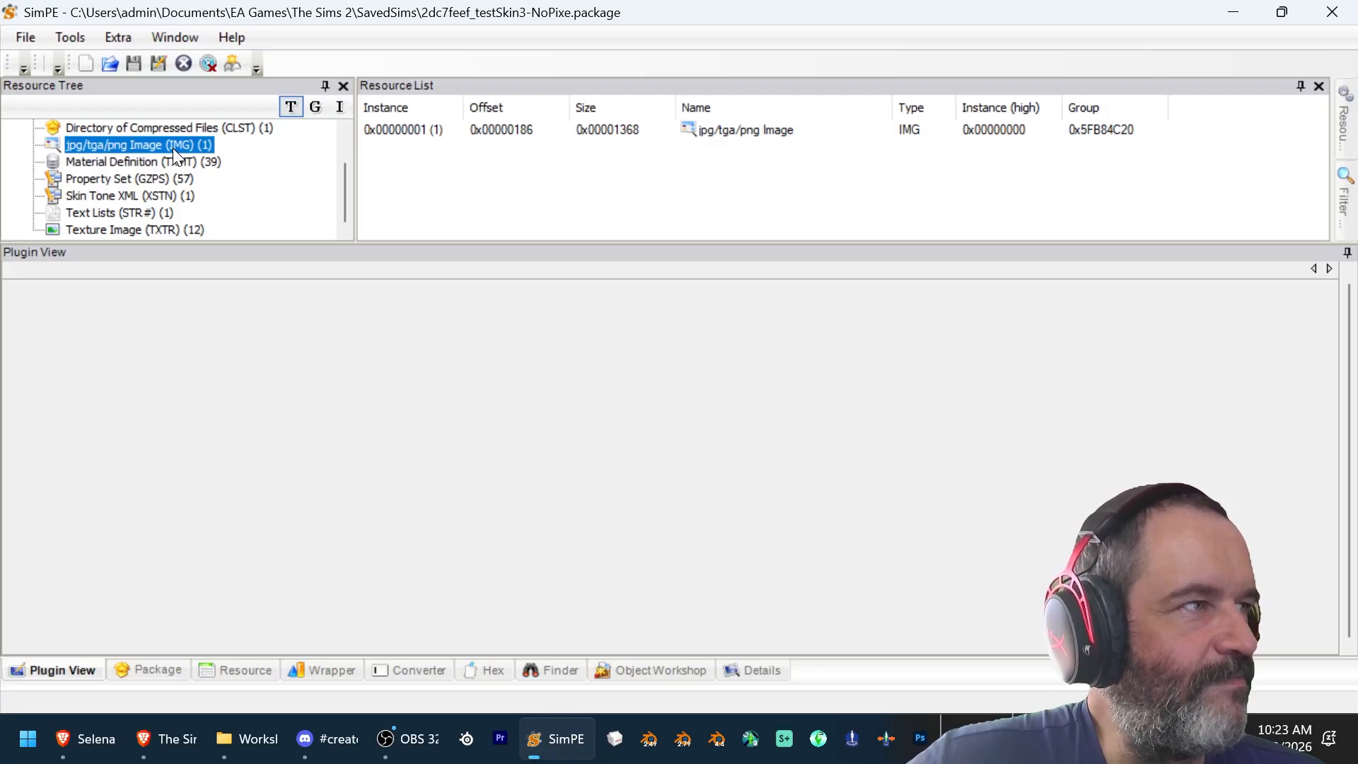
click(523, 137)
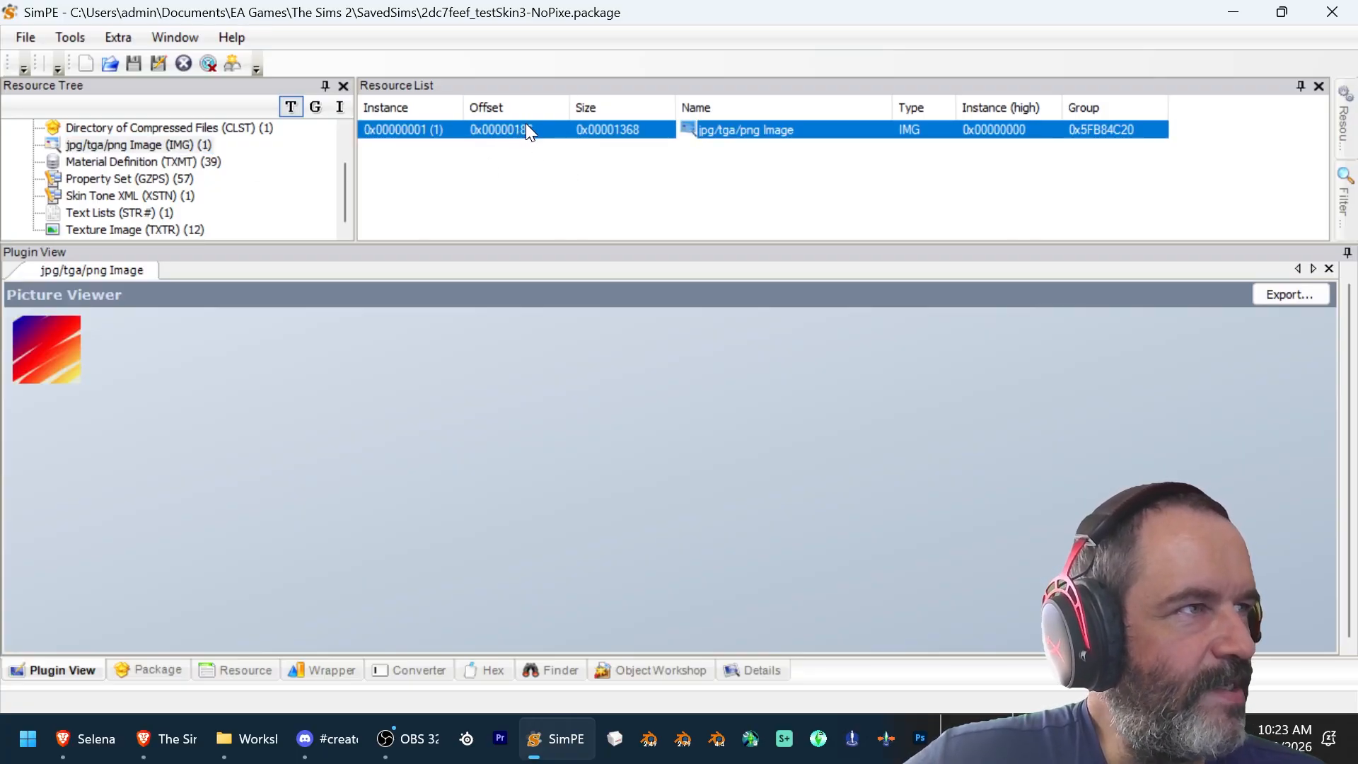
right_click(525, 124)
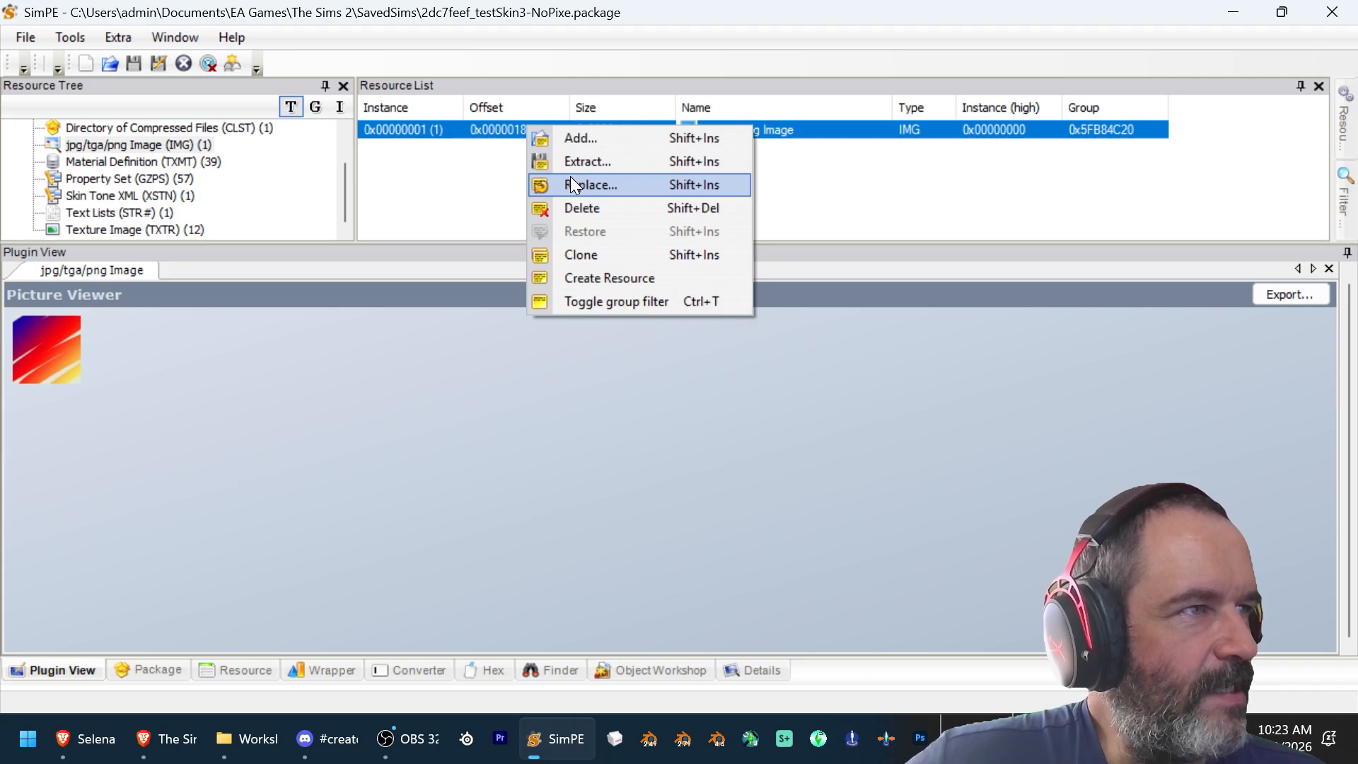
click(571, 177)
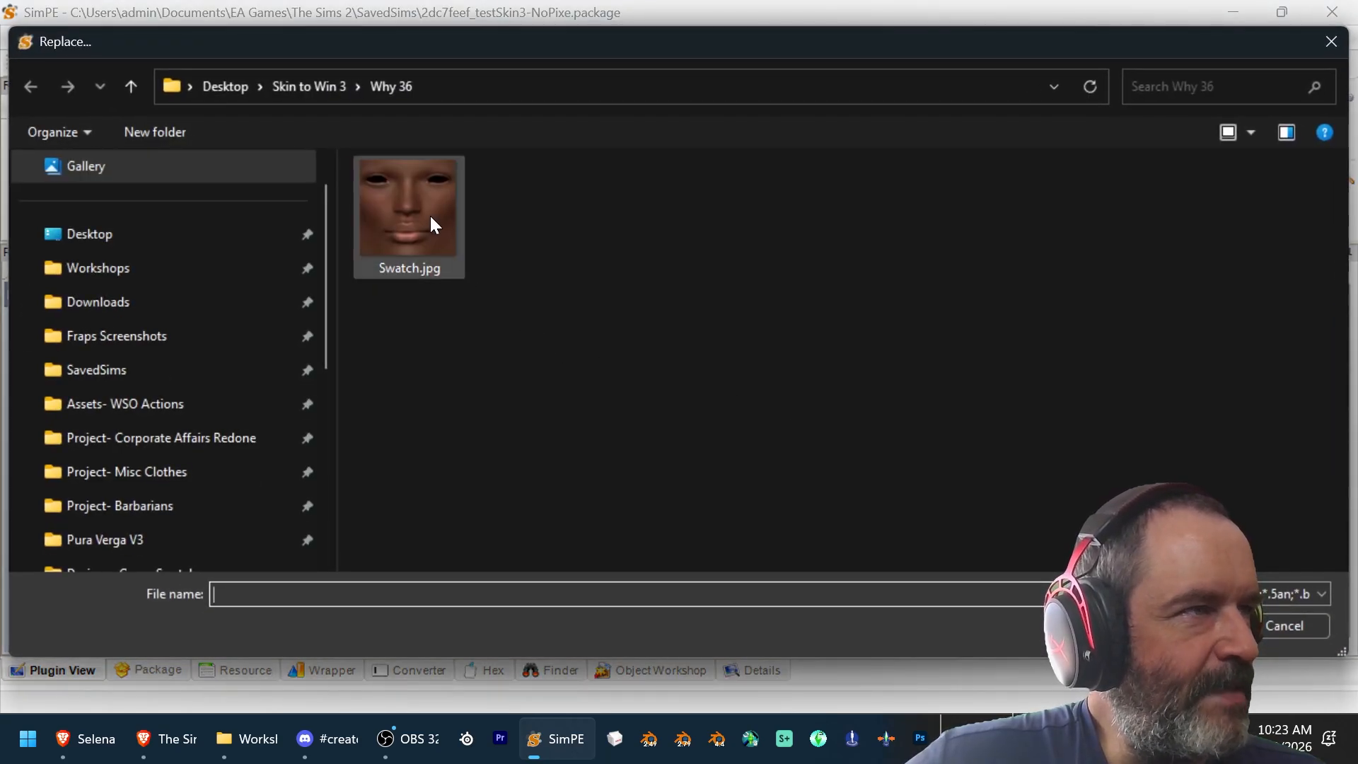
double_click(433, 224)
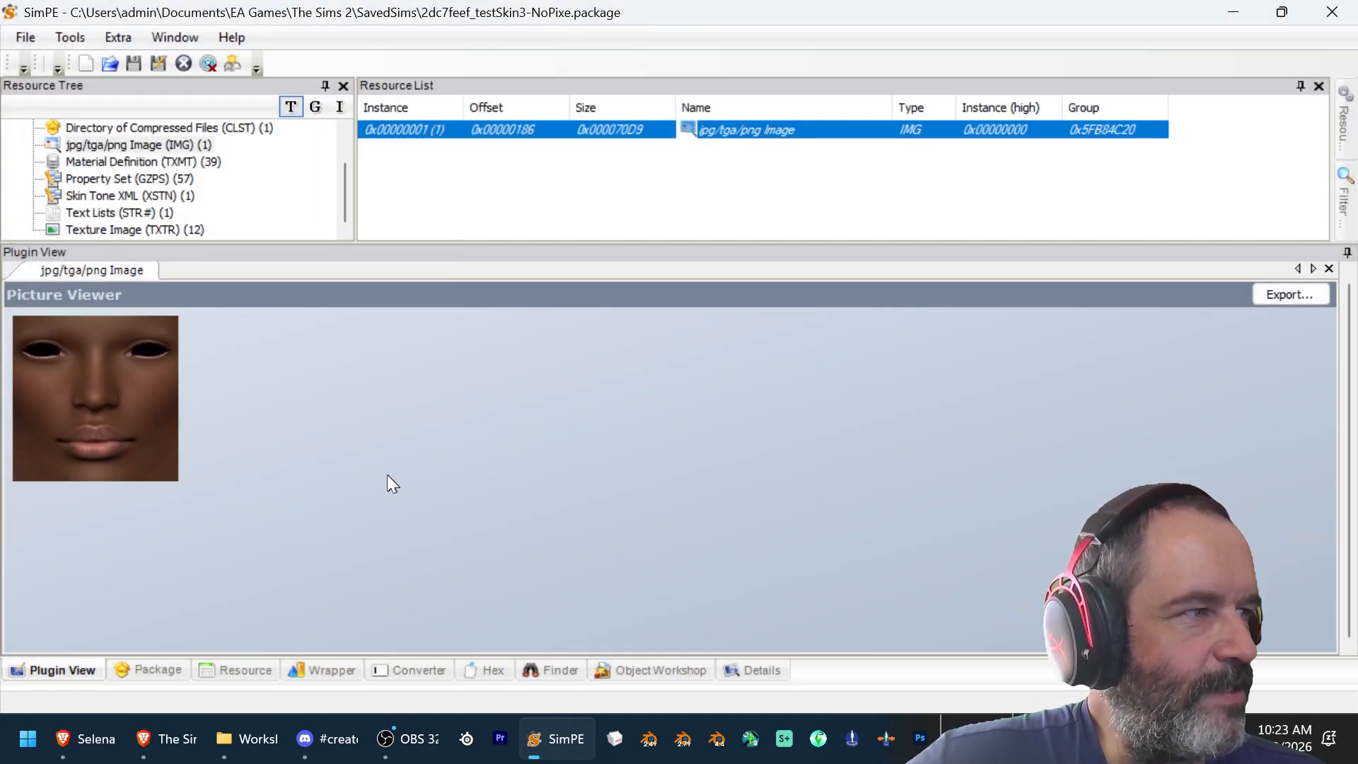
Step: Save the package and open be3a0677_TsetSkin4-NoPixe.package from the SavedSims folder
click(24, 36)
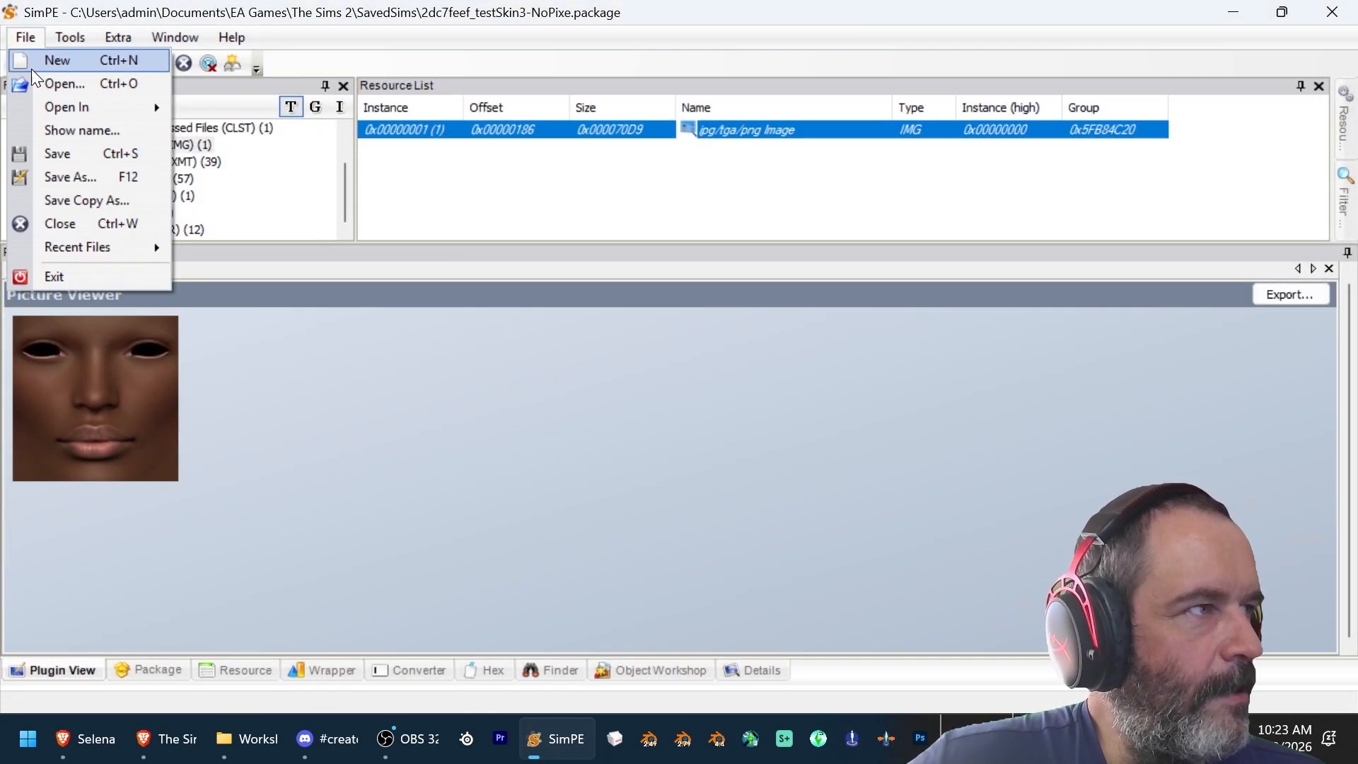
click(63, 150)
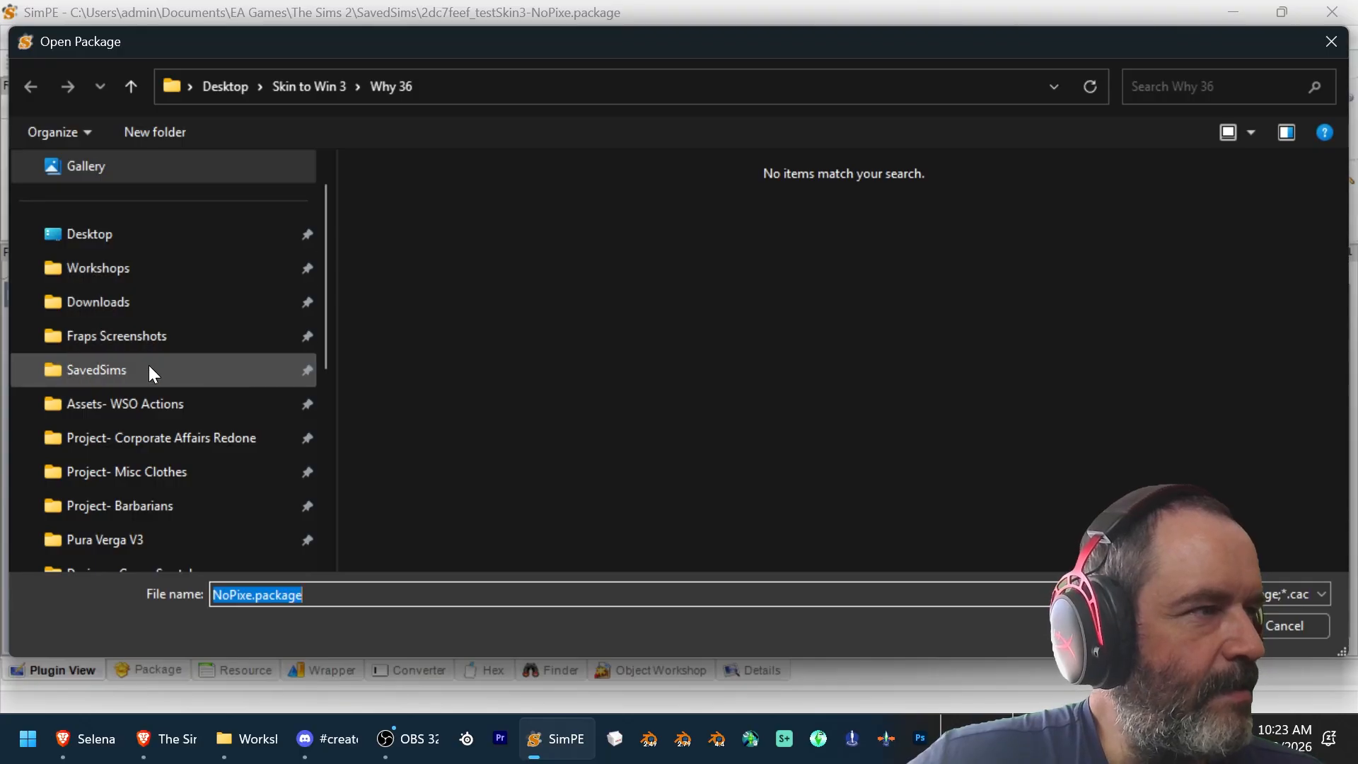
click(150, 367)
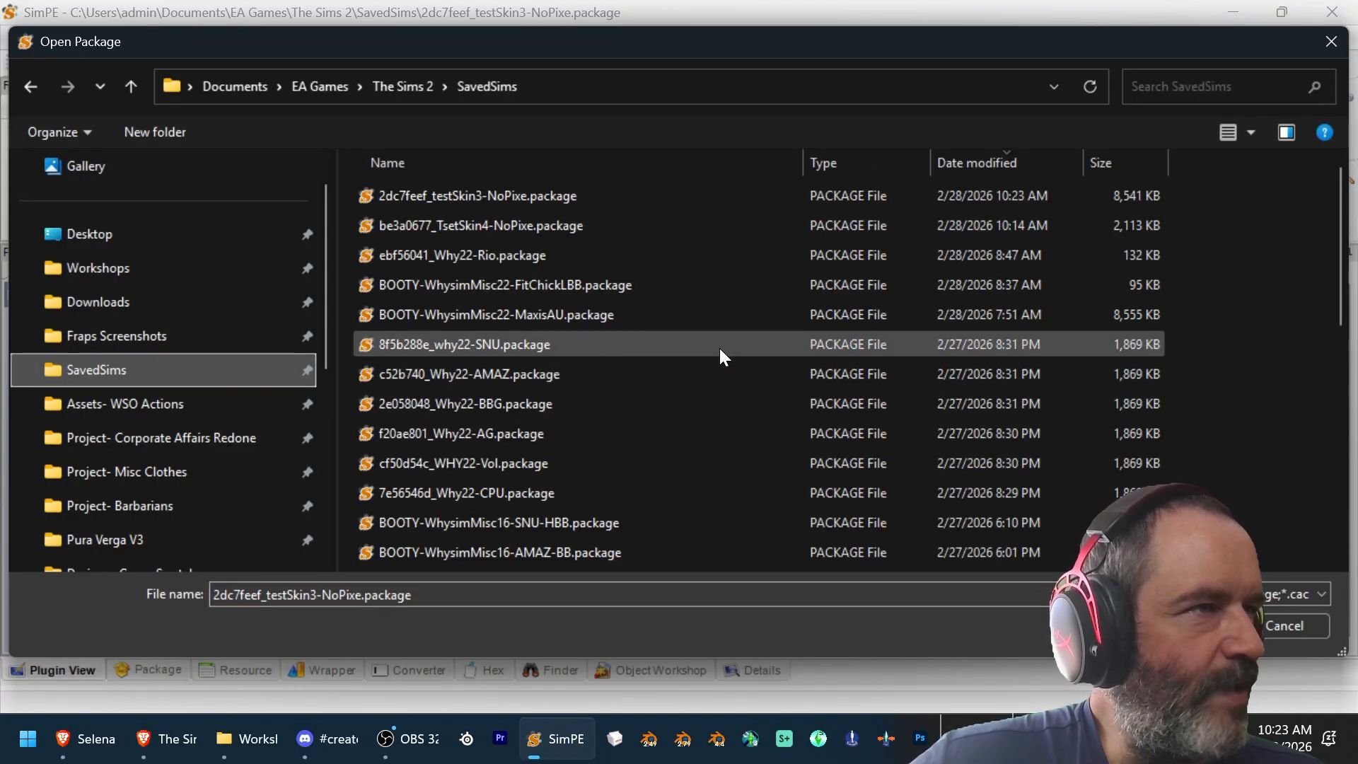
double_click(525, 226)
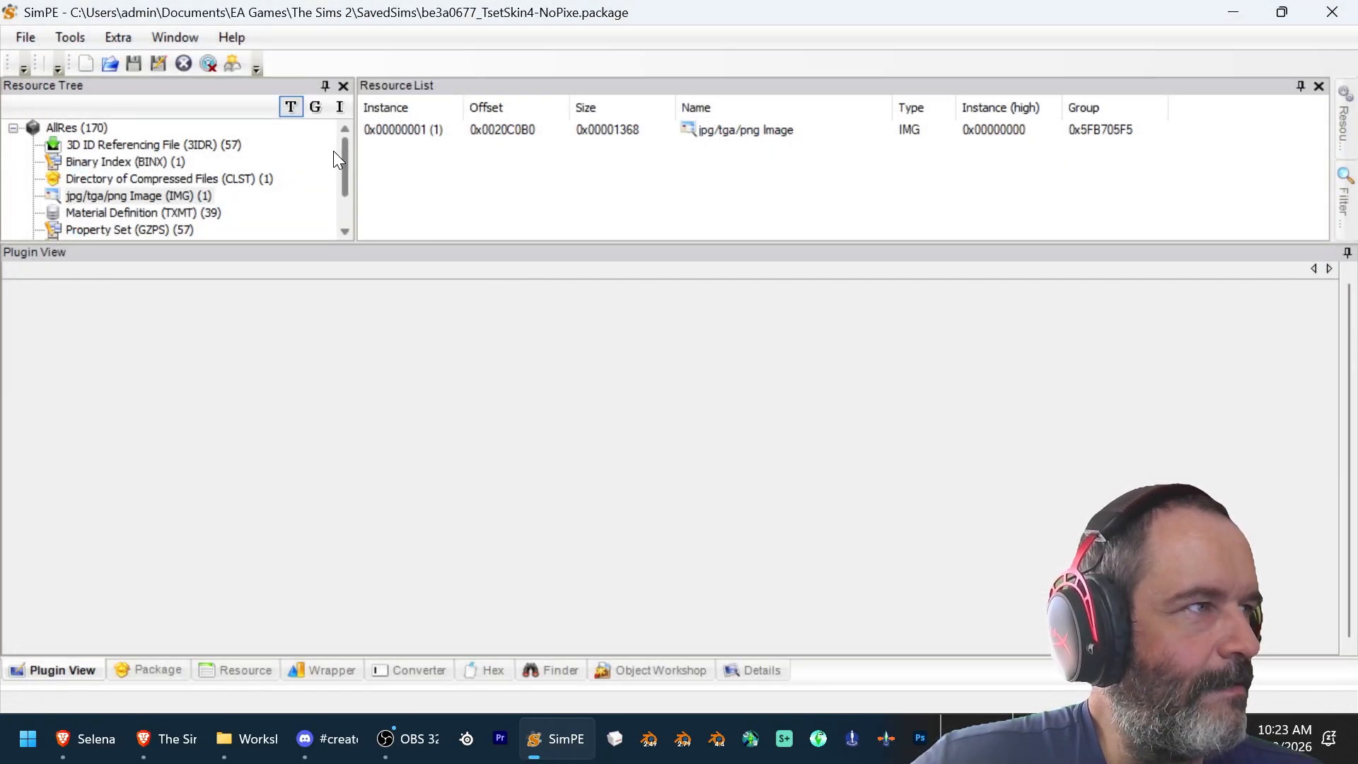
Step: Look up the afbodycut material's stdMatBaseTextureName and enter b2e4 as the AF Fit code in the notes
scroll(335, 152, down, 1)
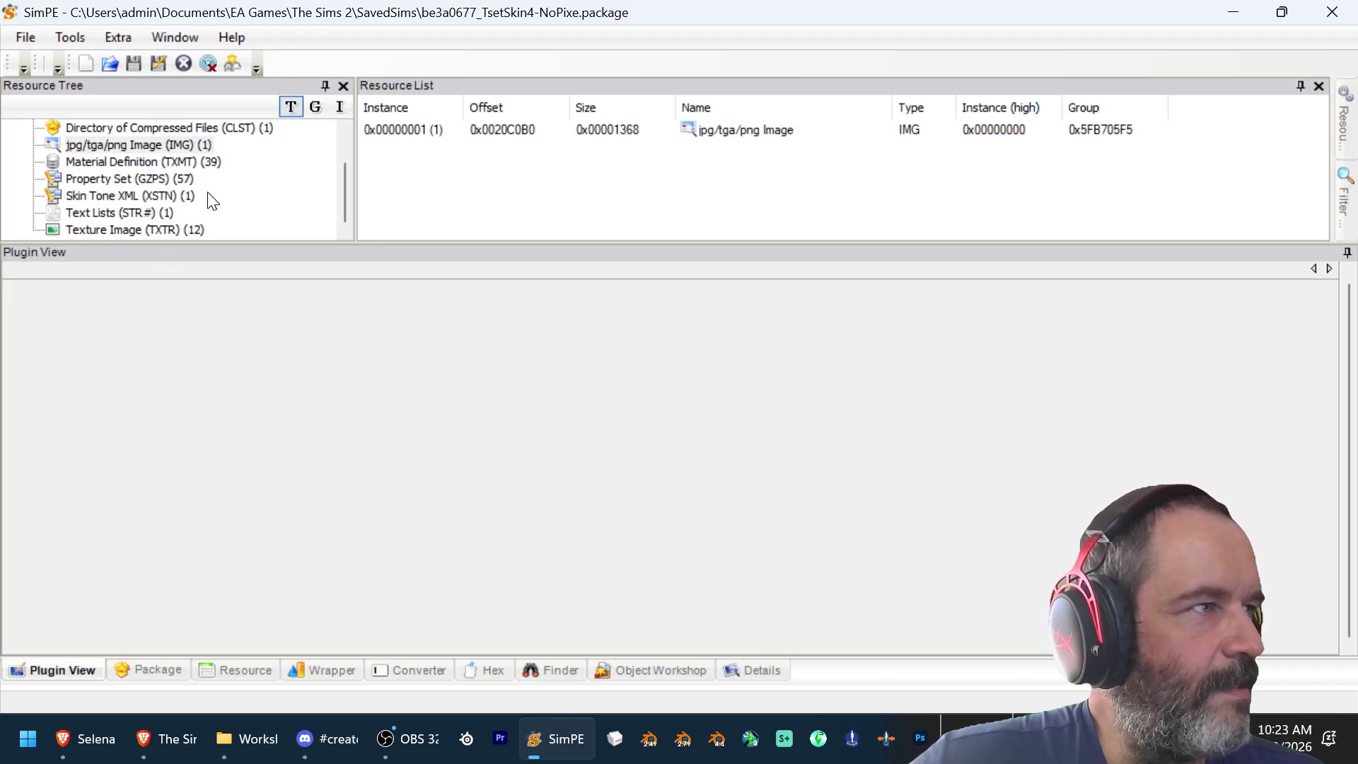
scroll(212, 211, up, 2)
click(186, 211)
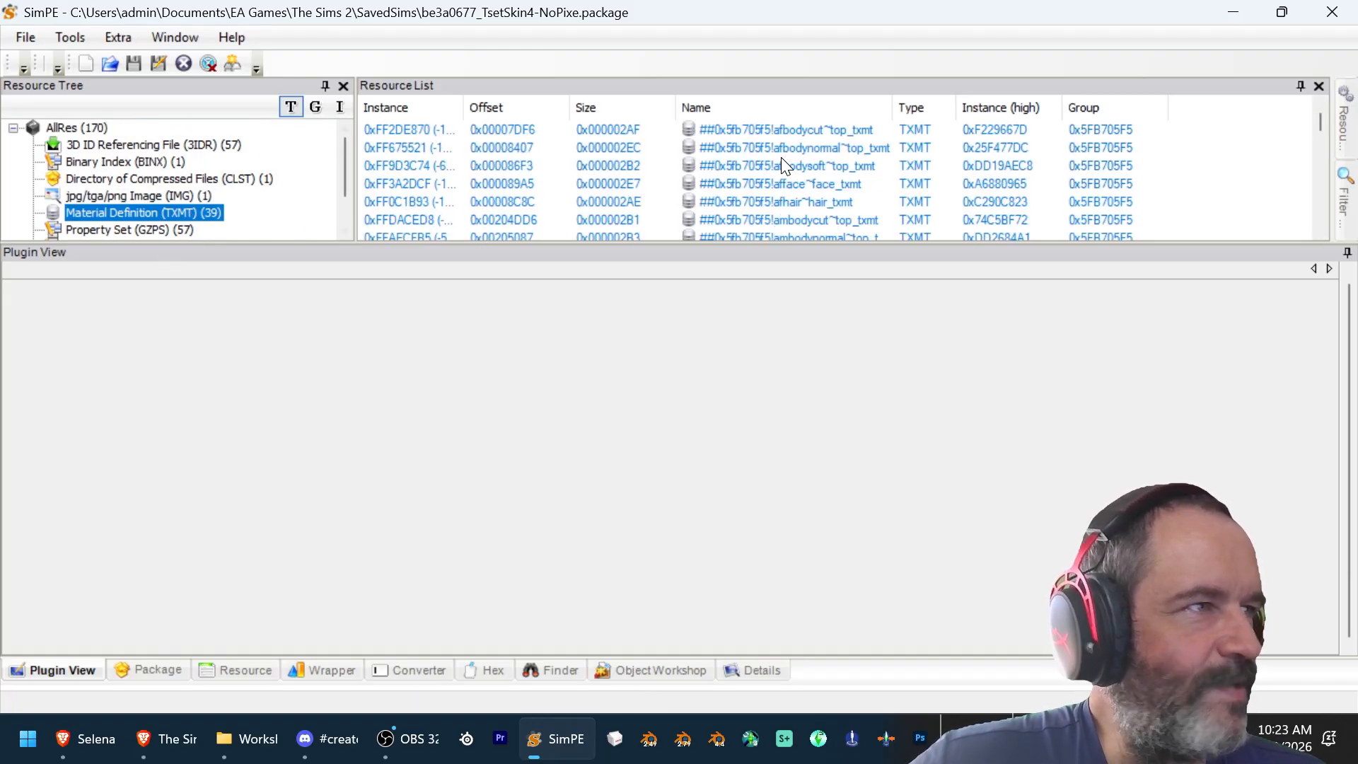
click(823, 129)
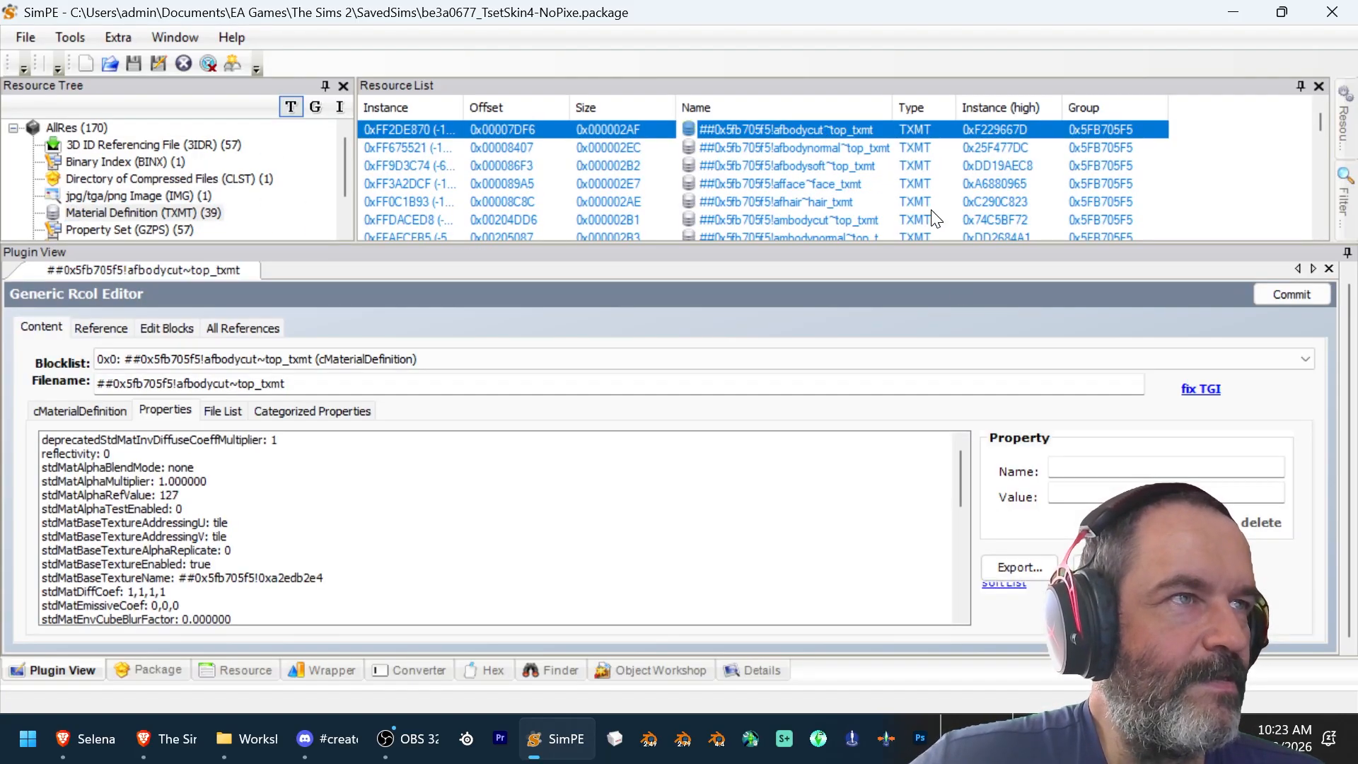
click(307, 578)
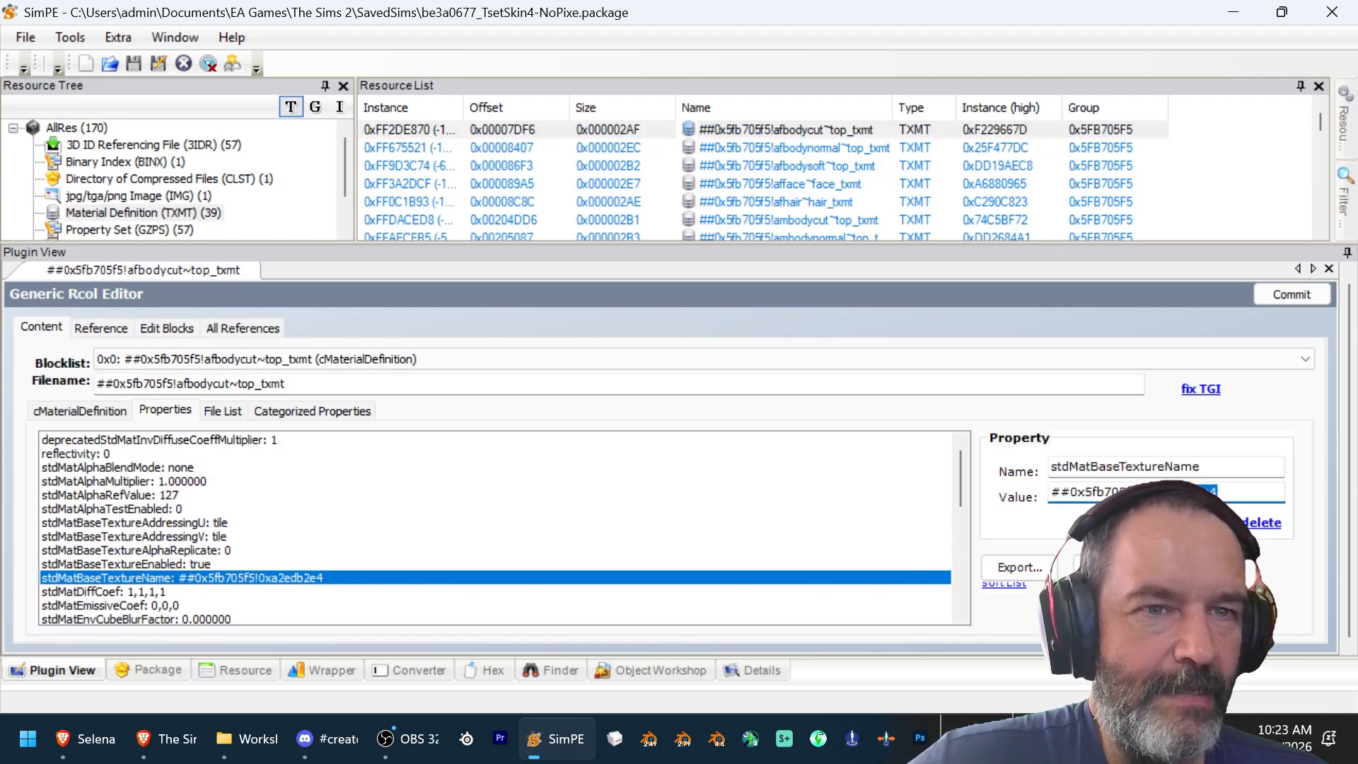
key(alt+Tab)
double_click(989, 275)
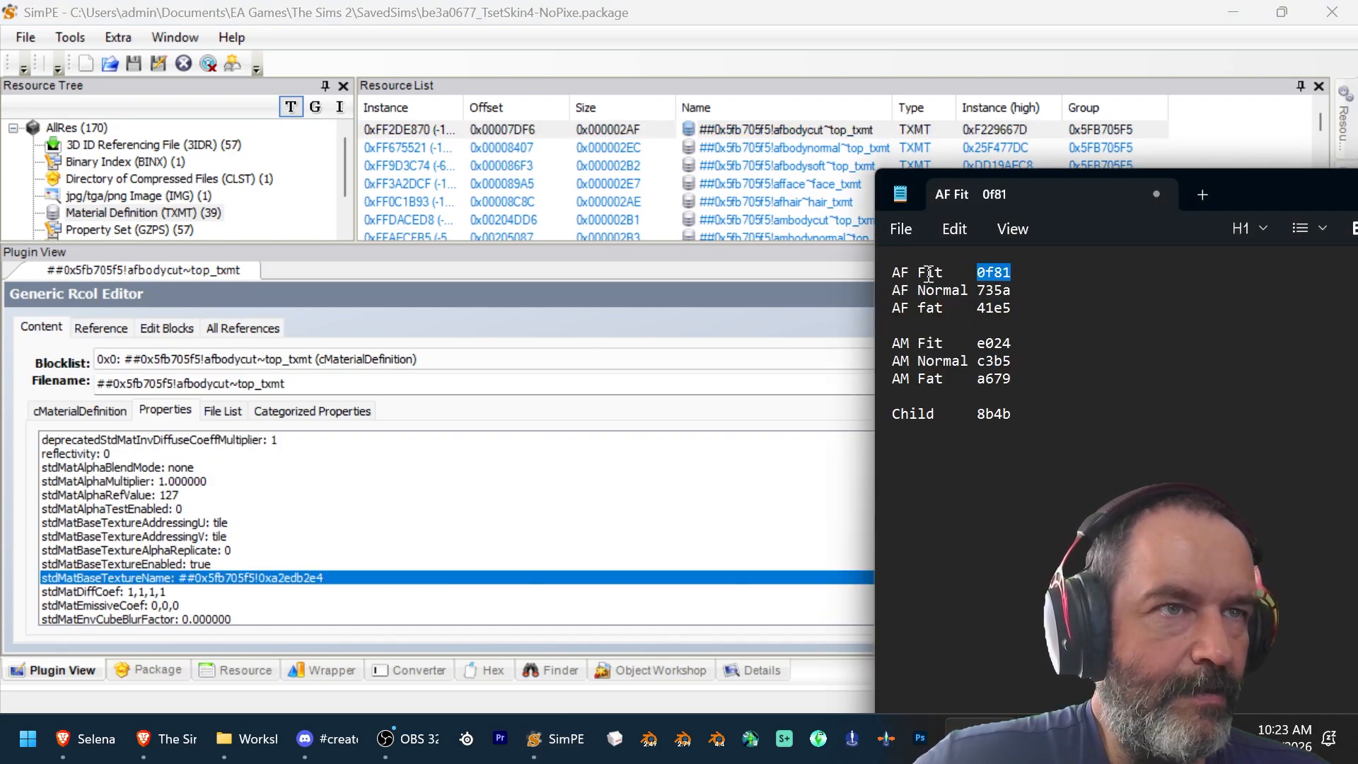
text(b2e4)
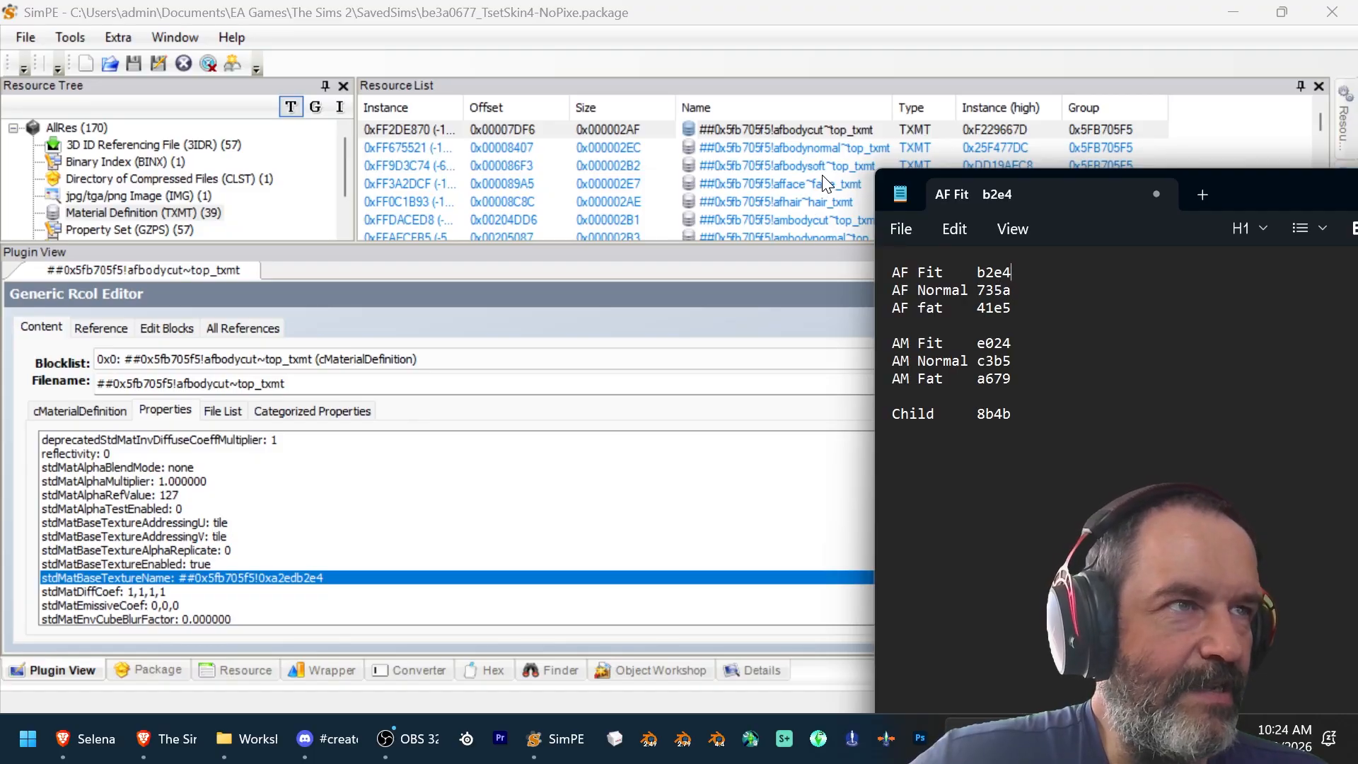
Step: Look up the base textures of the afbodynormal and afbodysoft materials and note AF Normal e4d9 and AF fat a8f1
click(818, 150)
click(357, 570)
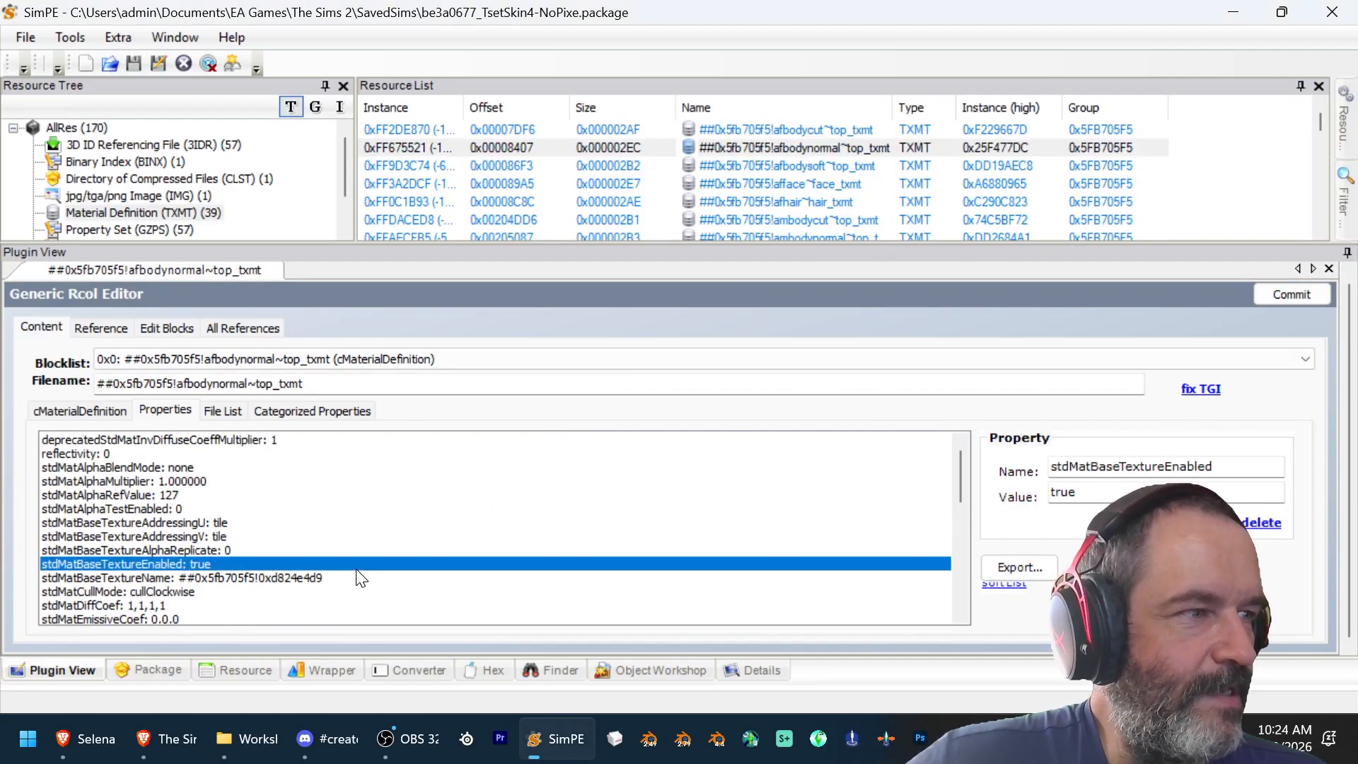
click(393, 580)
click(819, 167)
click(393, 578)
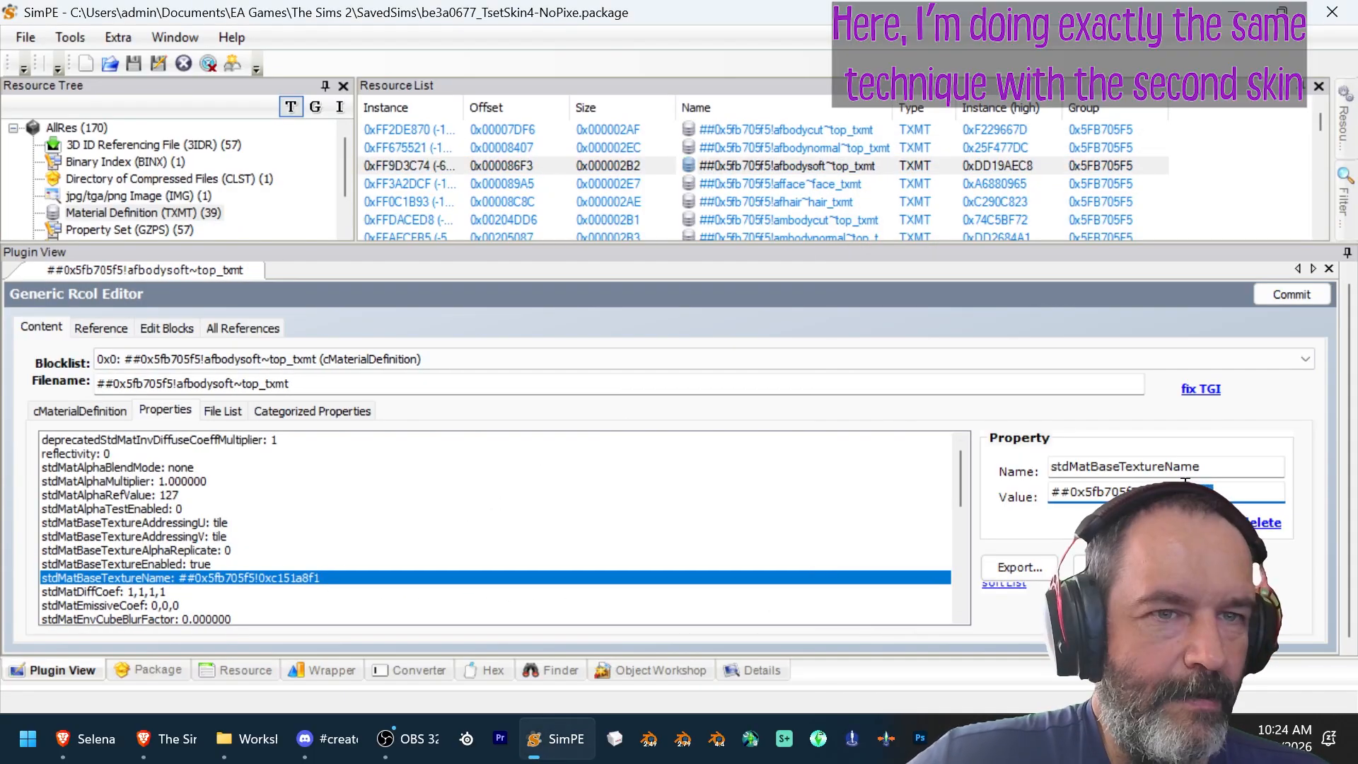
Step: Look up the three ambody materials' base textures and note AM Fit 8af8, AM Normal 4edd and AM Fat 0efd
click(819, 220)
click(393, 578)
key(alt+Tab)
click(820, 235)
click(392, 578)
key(alt+Tab)
text(4edd)
click(819, 236)
click(361, 578)
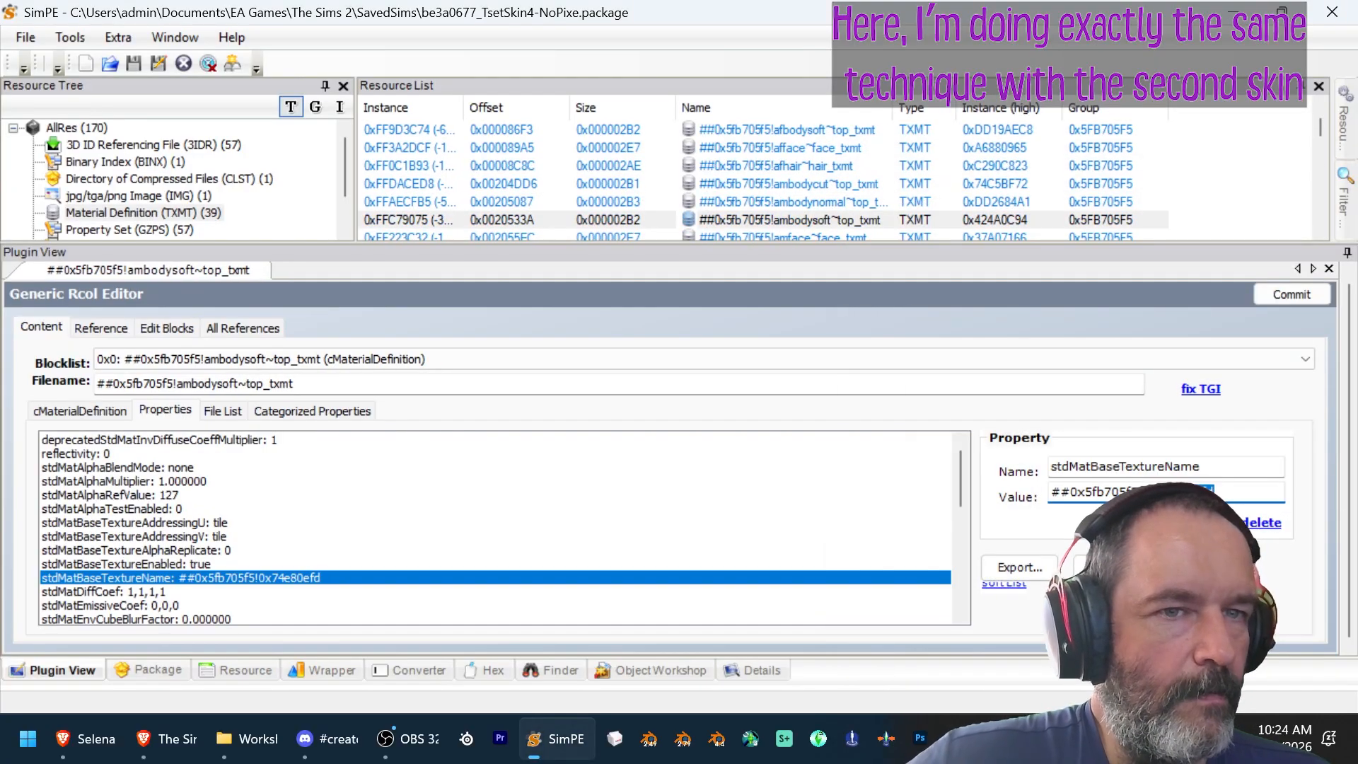
text(9efd)
Step: Look up the child body material's base texture, note Child 9df2, and save the package
click(819, 220)
click(361, 551)
text(9df2)
click(25, 37)
click(74, 153)
Step: Open the ##0x5fb705f5!0x1a7a8af8_txtr texture and load a male body image from the Orc-08 Mooncrow folder into a DXT build
click(137, 227)
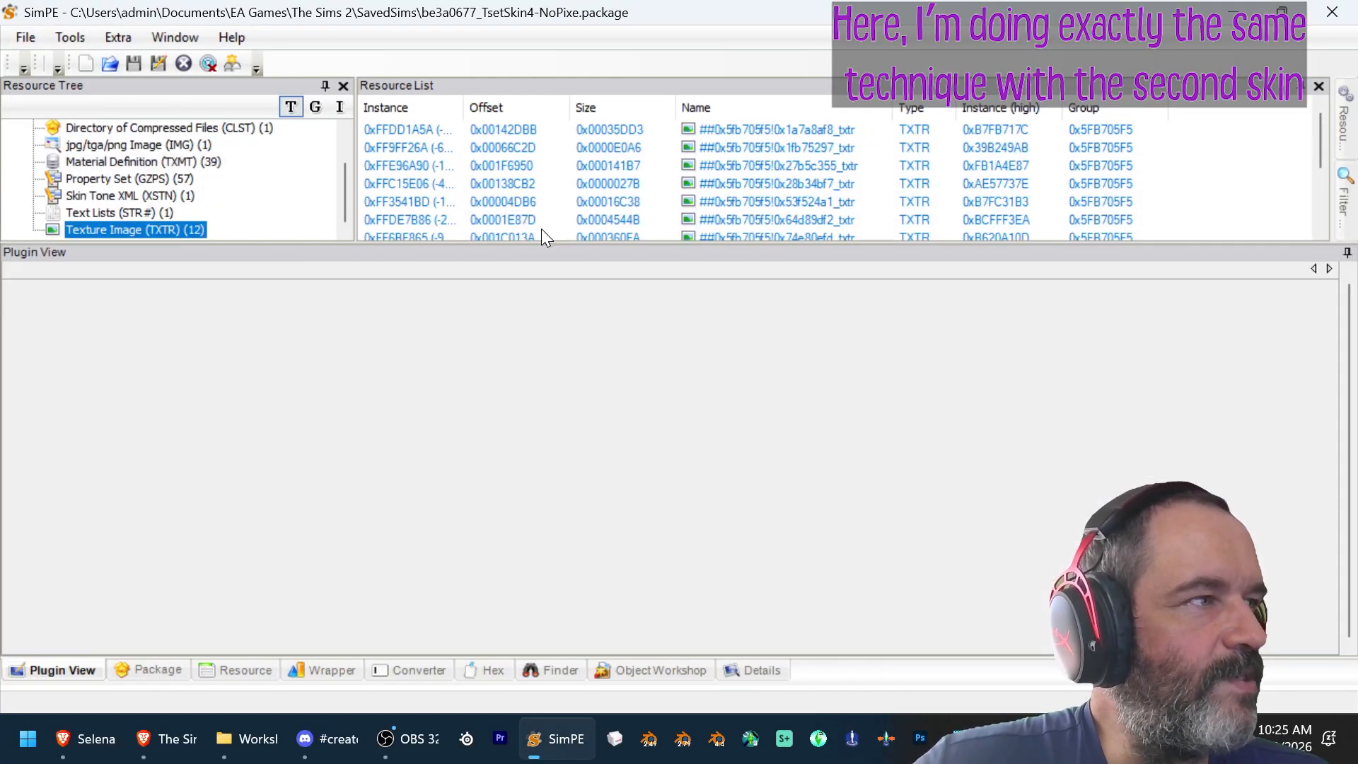
click(541, 130)
key(alt+Tab)
click(128, 255)
click(91, 282)
double_click(508, 377)
double_click(432, 243)
drag(495, 90, 433, 53)
double_click(1217, 222)
Step: Reload the male body image, build it in DXT3Format and commit the 0x1a7a8af8 texture
key(alt+Tab)
click(519, 333)
click(157, 252)
double_click(1240, 254)
click(481, 306)
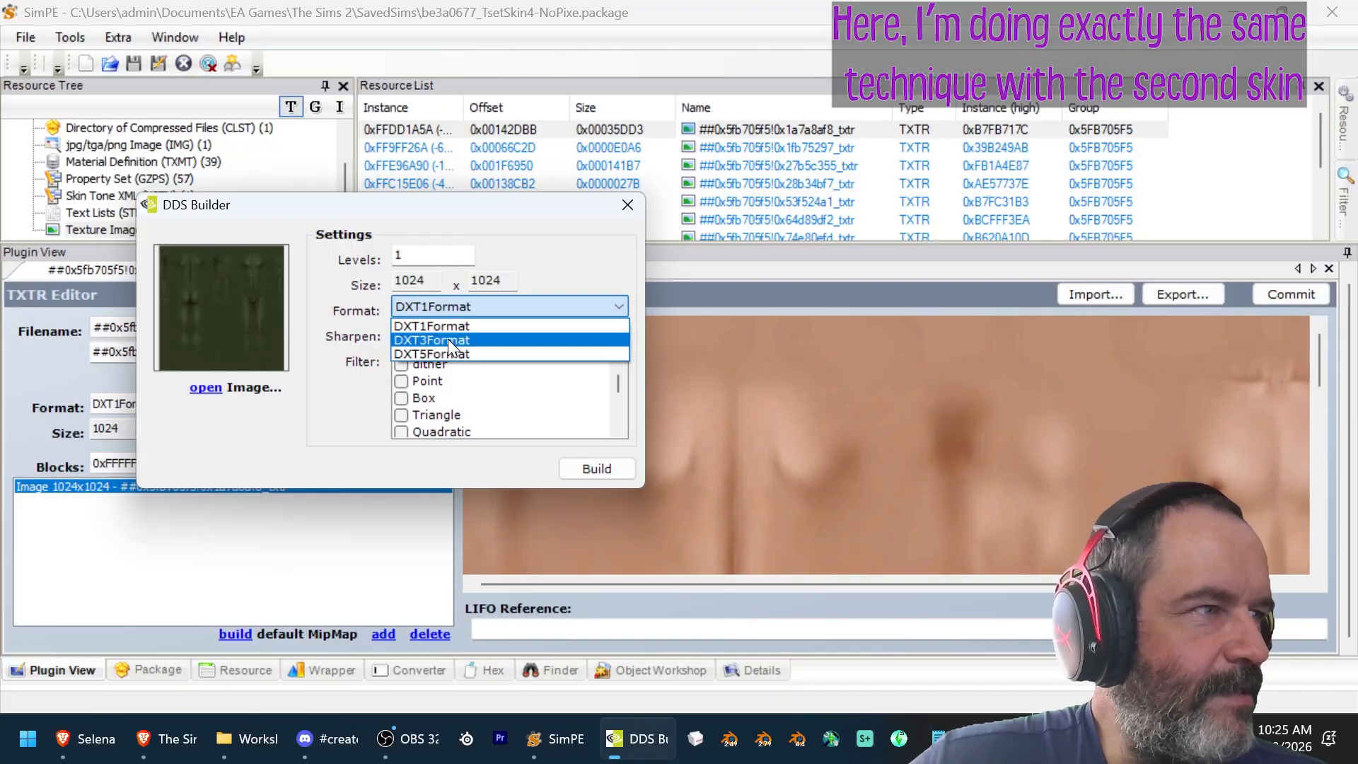
click(448, 342)
click(596, 469)
click(1290, 295)
Step: Rebuild the 0x1a7a8af8 texture from Male cut.png in DXT3Format and commit it
right_click(697, 406)
click(771, 465)
click(219, 354)
double_click(1245, 285)
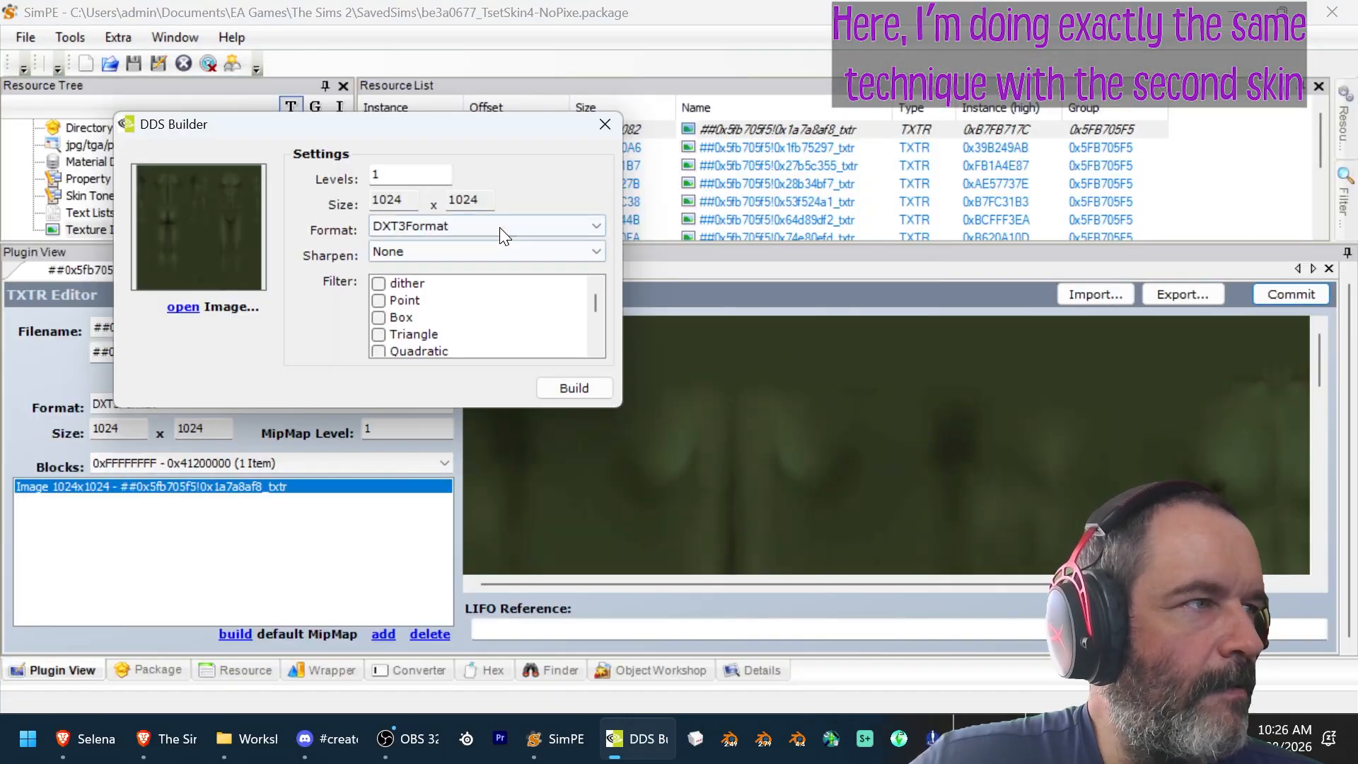
click(573, 388)
click(1291, 294)
right_click(737, 431)
click(268, 364)
double_click(1171, 249)
click(629, 446)
click(1291, 295)
Step: Rebuild the ##0x5fb705f5!0x1fb75297_txtr texture from Toddler.png as DXT3 and commit it
click(768, 148)
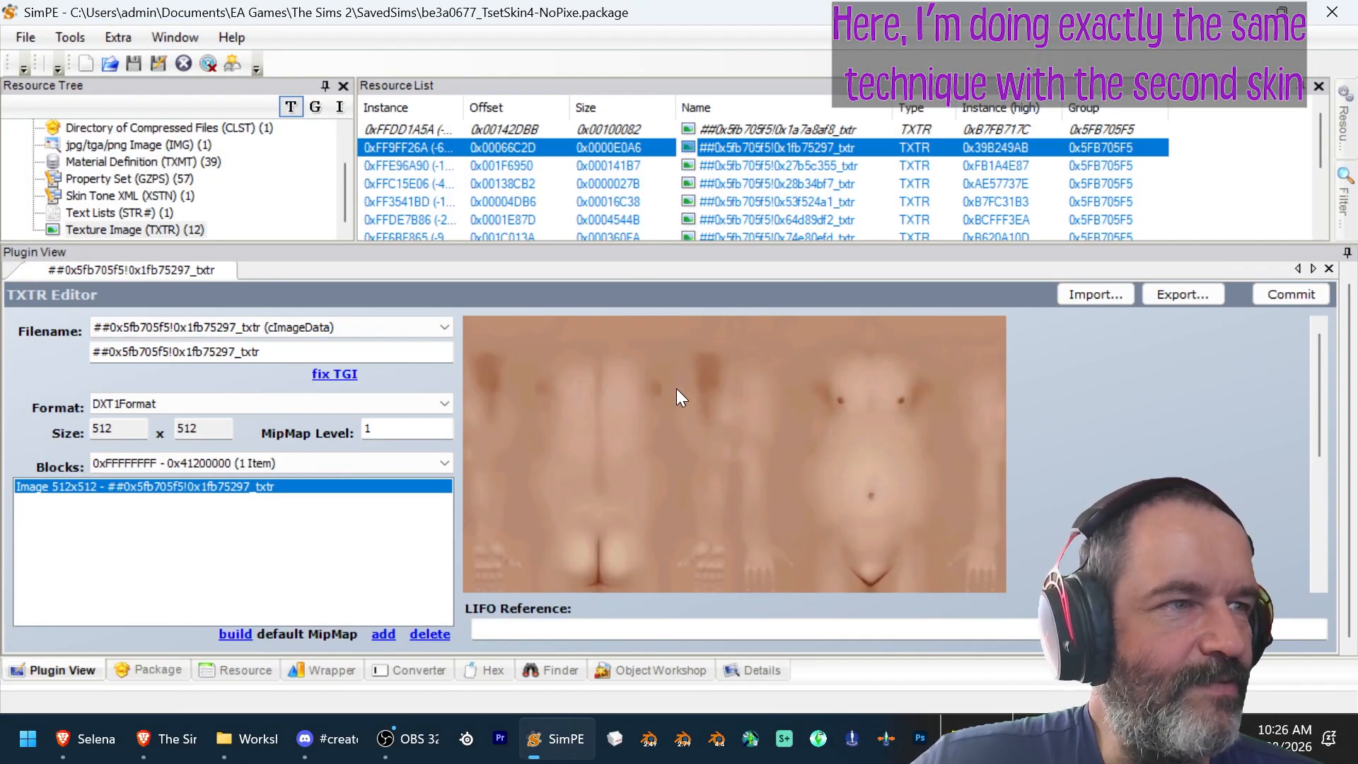
right_click(677, 389)
click(743, 459)
click(153, 252)
double_click(764, 391)
click(517, 334)
click(1291, 294)
Step: Rebuild the ##0x5fb705f5!0x27b5c355_txtr face texture from Face.png as DXT3 and commit it
click(777, 167)
right_click(737, 341)
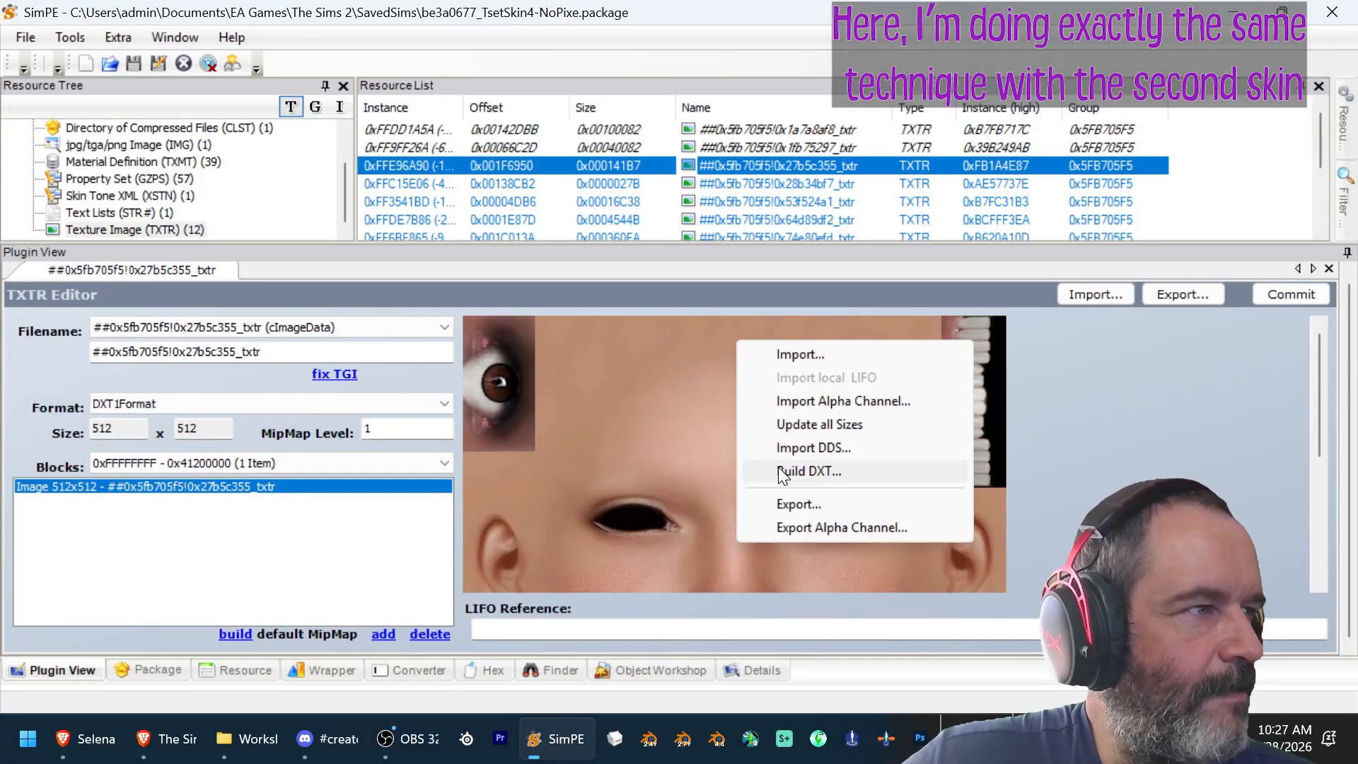
click(779, 472)
click(212, 335)
double_click(656, 258)
click(602, 416)
click(1291, 294)
Step: Build and commit the plain 0x28b34bf7 texture in DXT3Format, and rebuild and commit the 0x53f524a1 texture from Face.png
click(629, 443)
click(1291, 294)
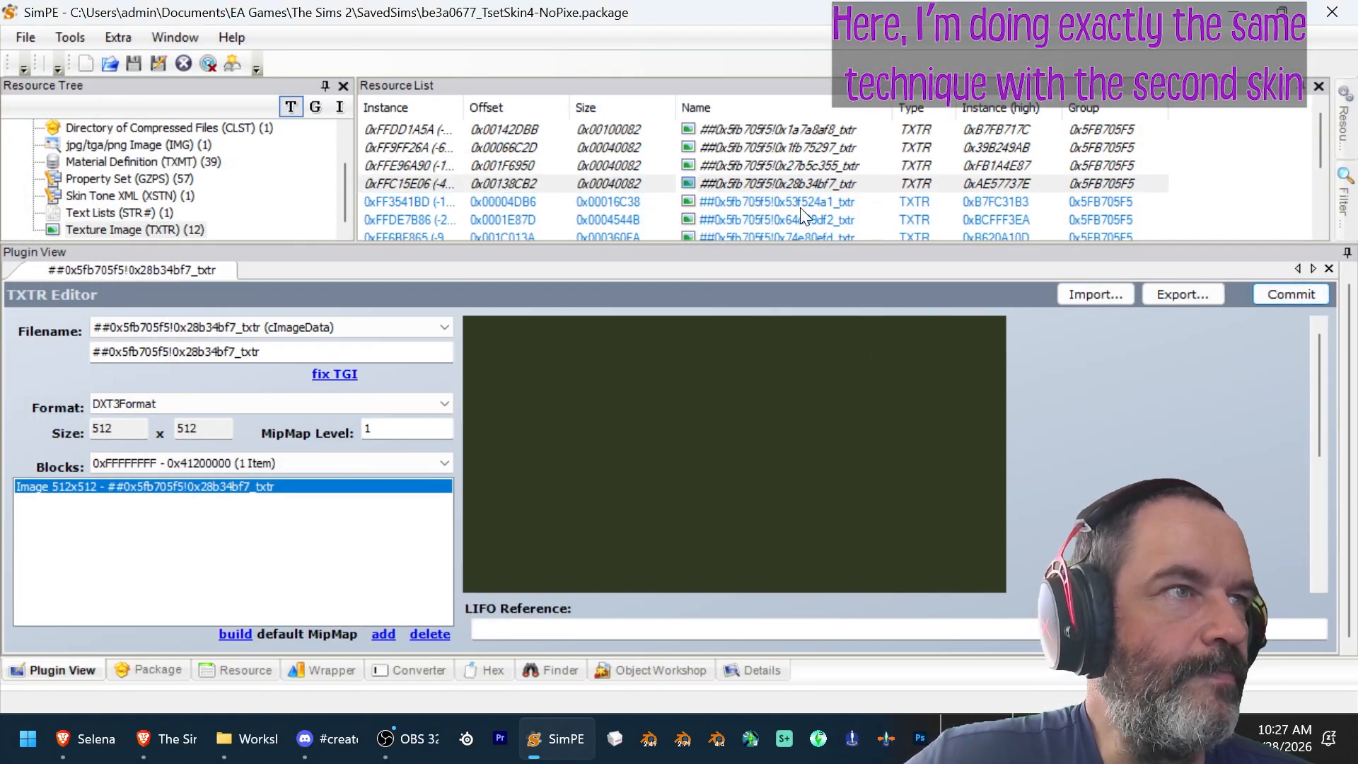
scroll(800, 206, down, 1)
click(785, 148)
right_click(737, 382)
click(131, 251)
double_click(657, 259)
click(537, 328)
click(1292, 294)
Step: Rebuild the ##0x5fb705f5!0x64d89df2_txtr texture from child.png as DXT3 and commit it
click(777, 166)
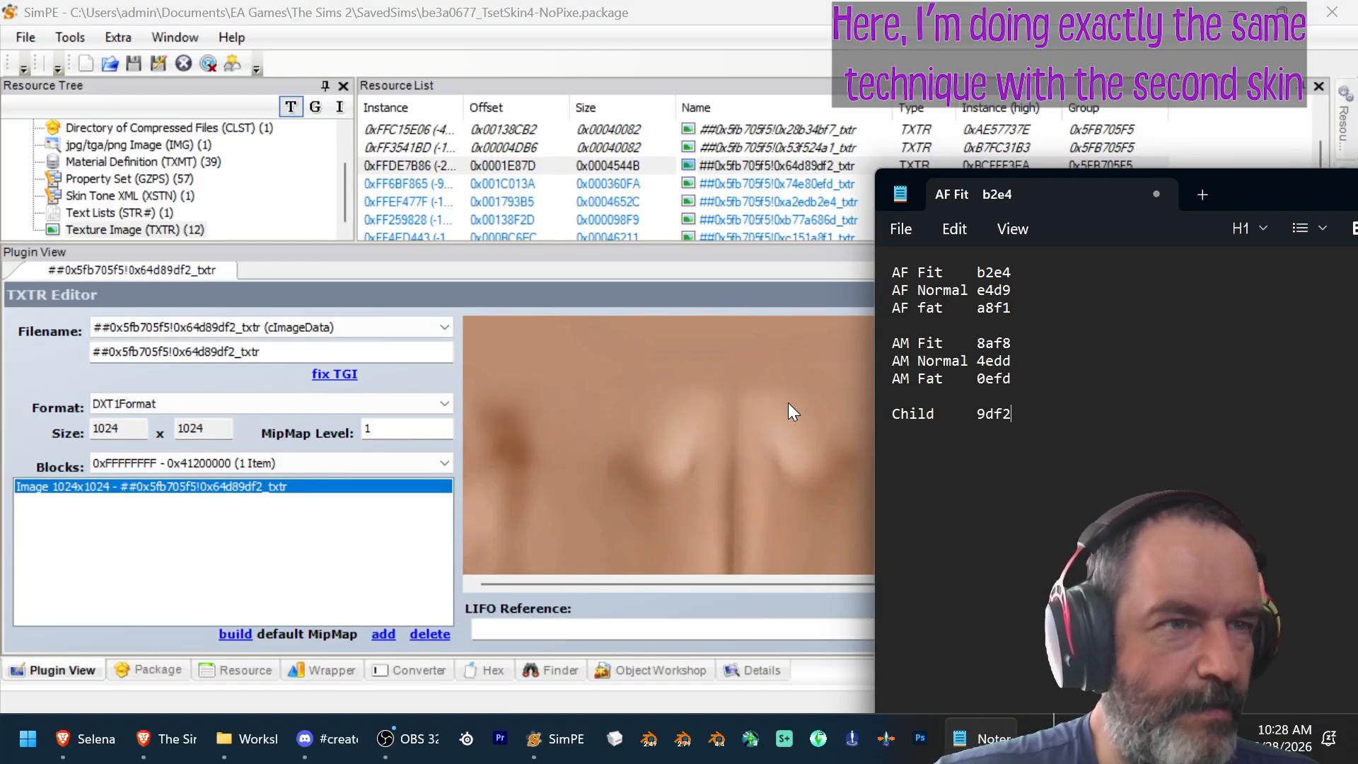
right_click(788, 402)
click(859, 534)
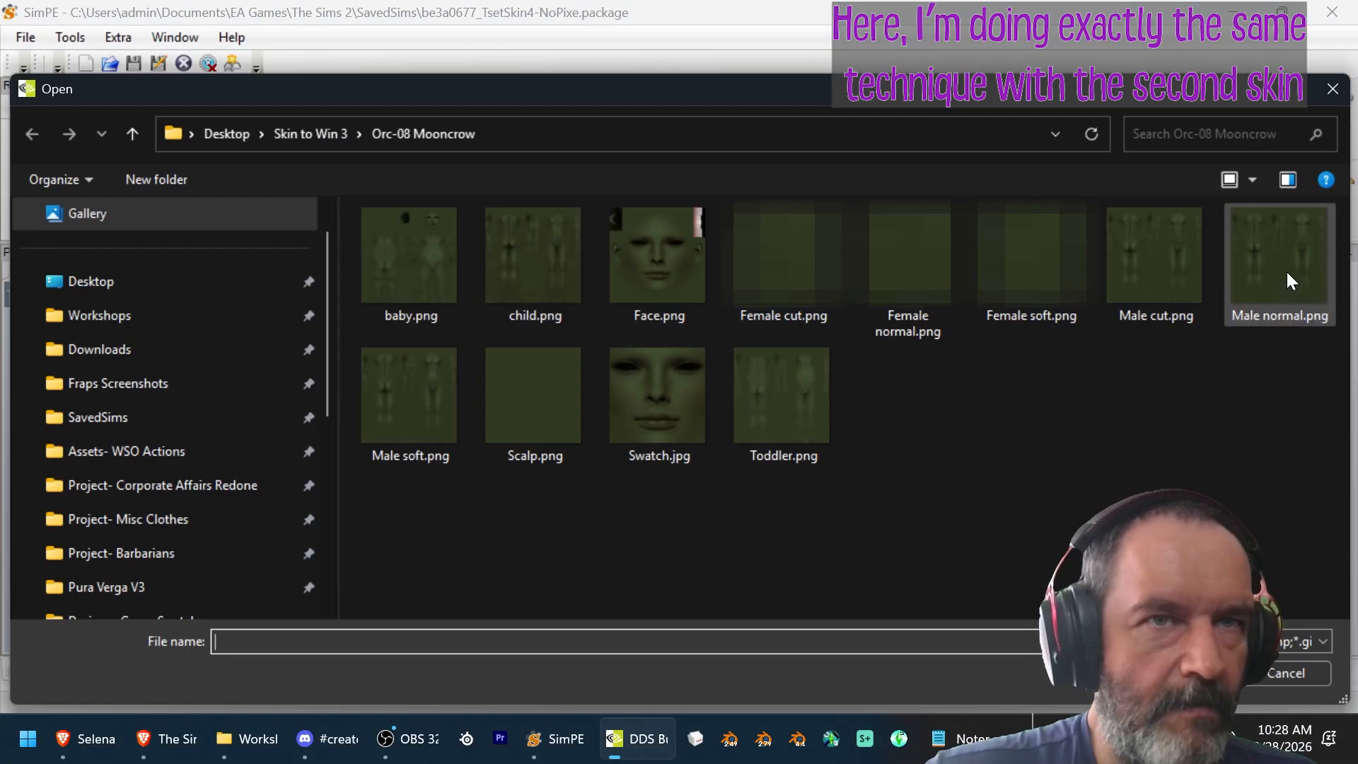
double_click(545, 289)
click(1291, 294)
click(717, 426)
Step: Rebuild the ##0x5fb705f5!0x74e80efd_txtr texture from a male body image in DXT3Format and commit it
click(776, 183)
right_click(718, 427)
click(789, 558)
click(267, 363)
double_click(1279, 262)
click(523, 281)
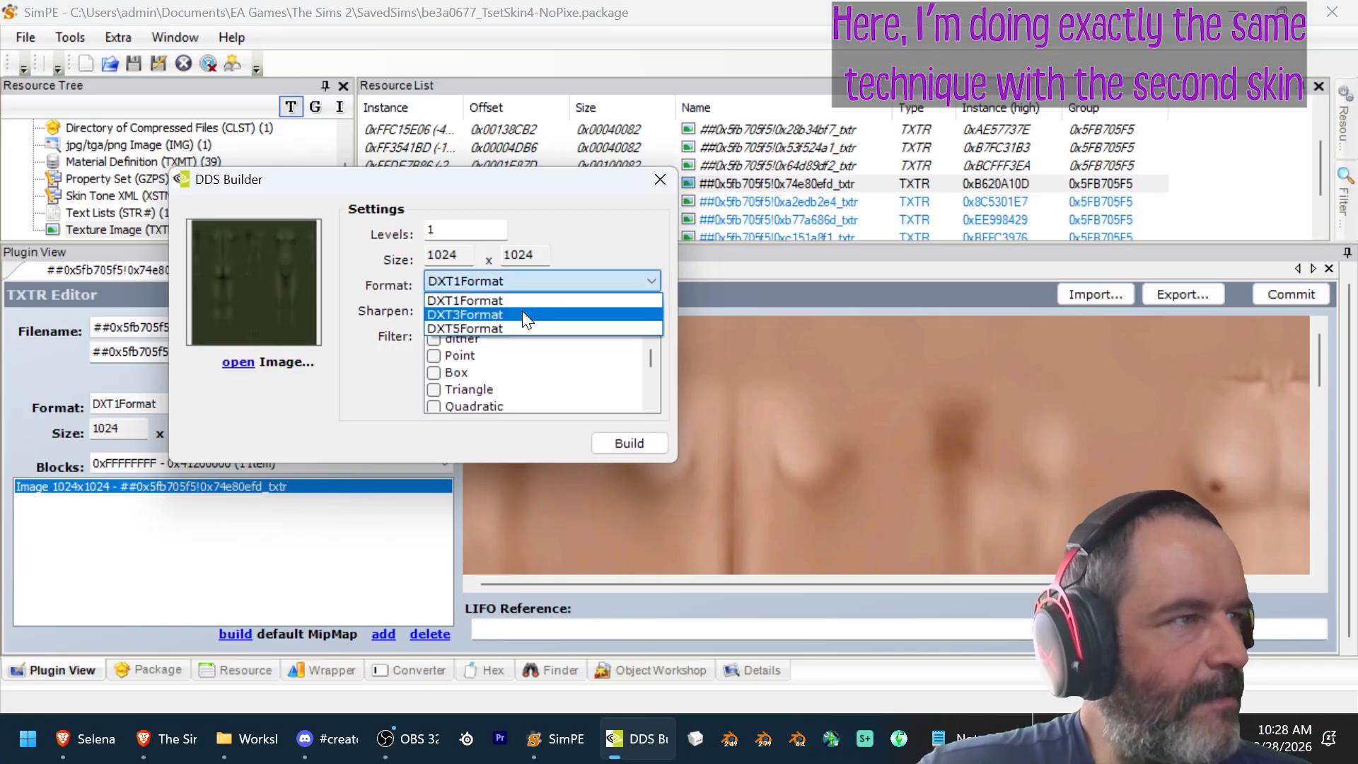
click(522, 313)
click(629, 444)
click(1291, 295)
Step: Rebuild the ##0x5fb705f5!0xa2edb2e4_txtr texture from Female cut.png in DXT3Format and commit it
scroll(795, 184, down, 1)
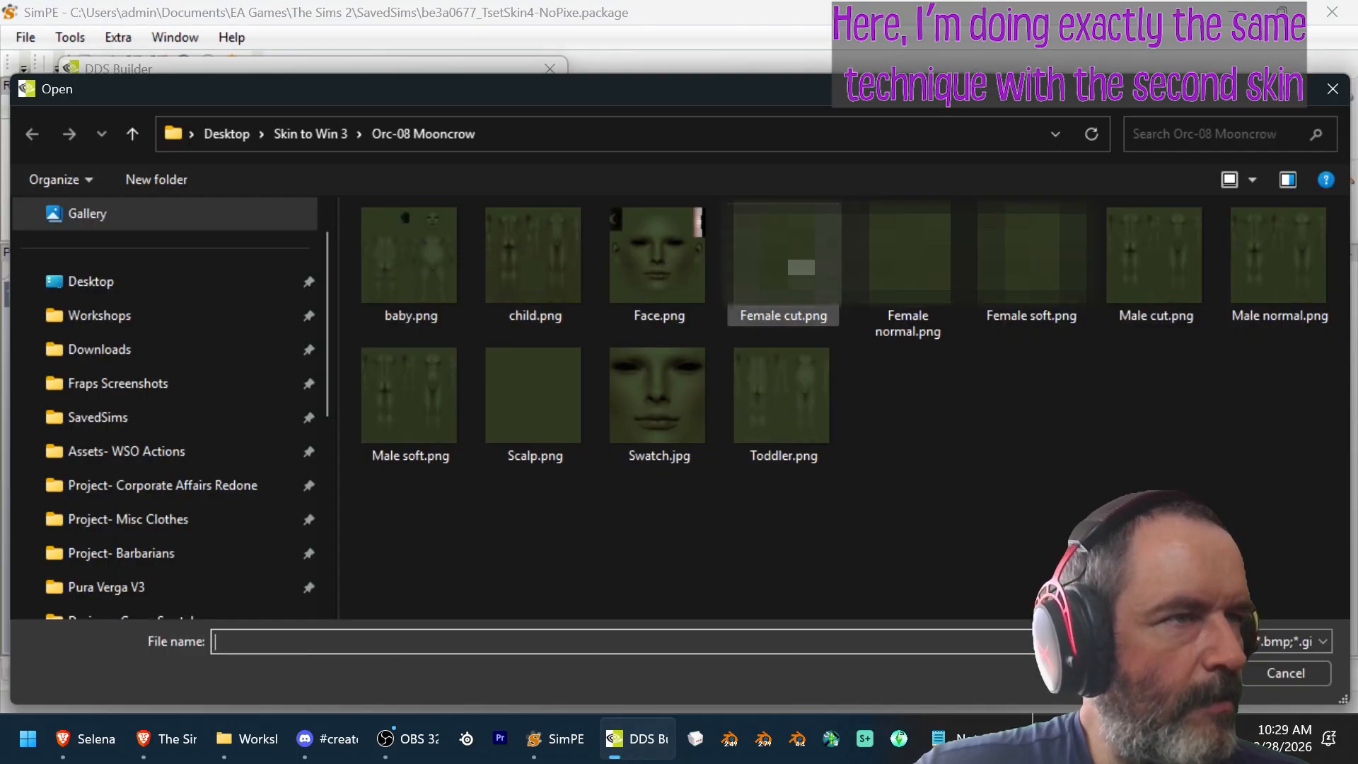
double_click(799, 265)
click(1291, 295)
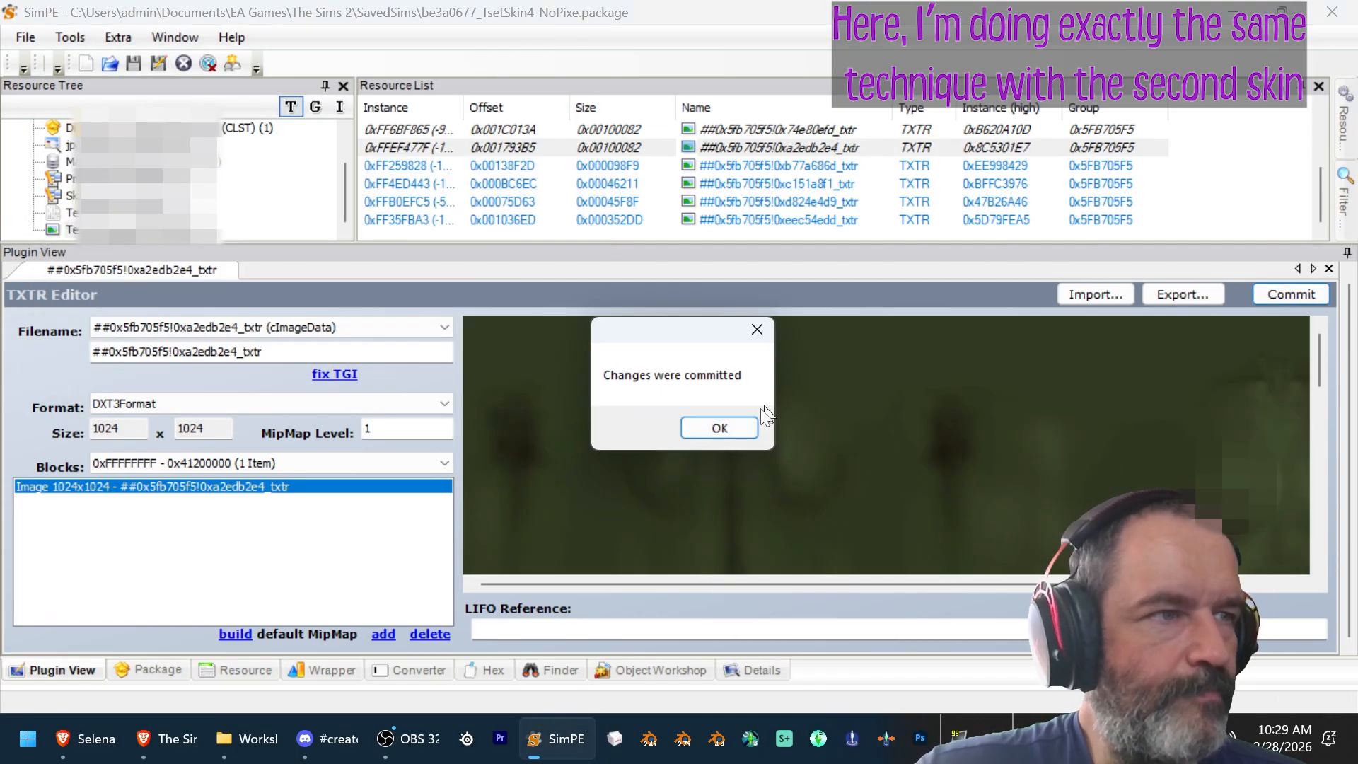
click(719, 427)
Step: Rebuild the ##0x5fb705f5!0xb77a686d_txtr texture from baby.png as DXT3 and commit it
click(777, 165)
double_click(409, 262)
click(1291, 295)
click(719, 428)
Step: Rebuild the ##0x5fb705f5!0xc151a8f1_txtr texture from Female soft.png as DXT3 and commit it
click(777, 184)
right_click(718, 427)
click(789, 558)
click(239, 362)
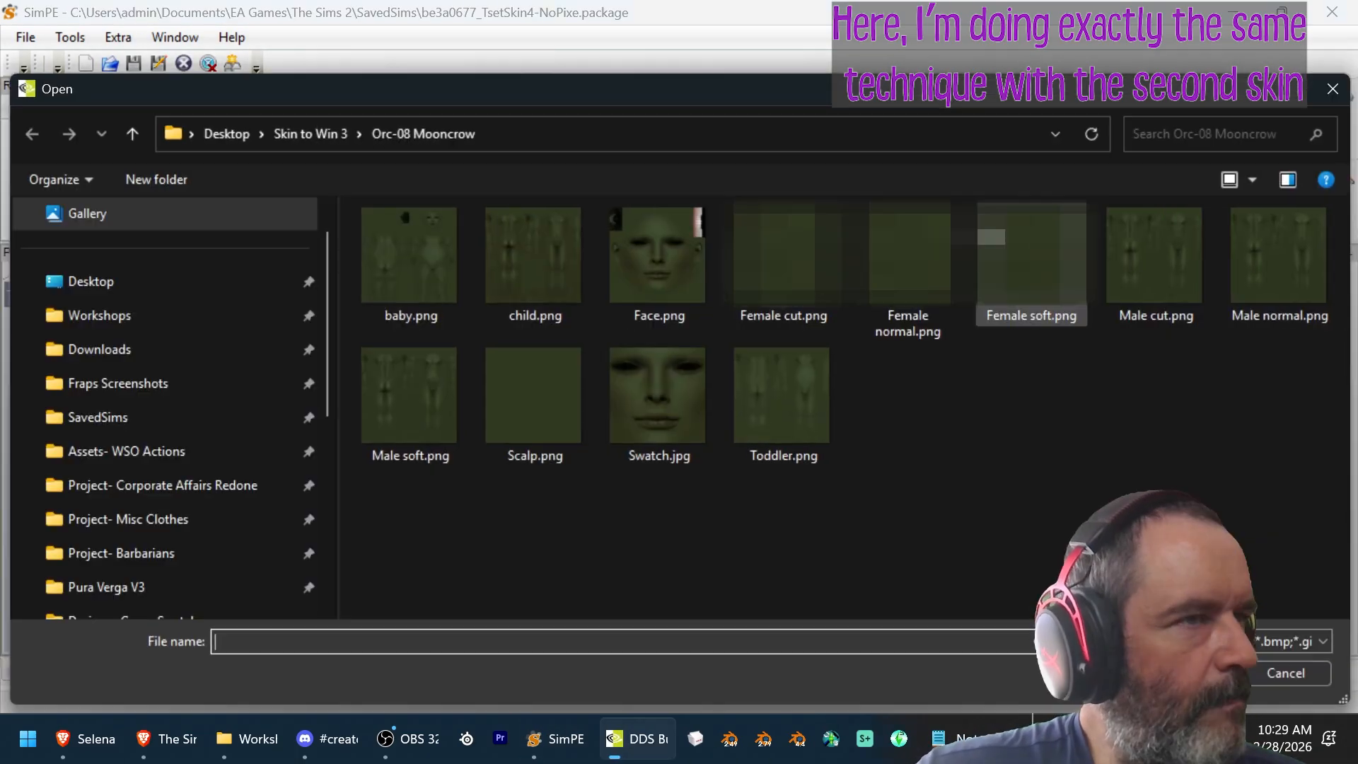
double_click(1025, 264)
click(629, 444)
click(1291, 295)
click(719, 427)
Step: Rebuild the ##0x5fb705f5!0xd824e4d9_txtr texture from the matching female body image as DXT3 and commit it
click(777, 202)
click(123, 254)
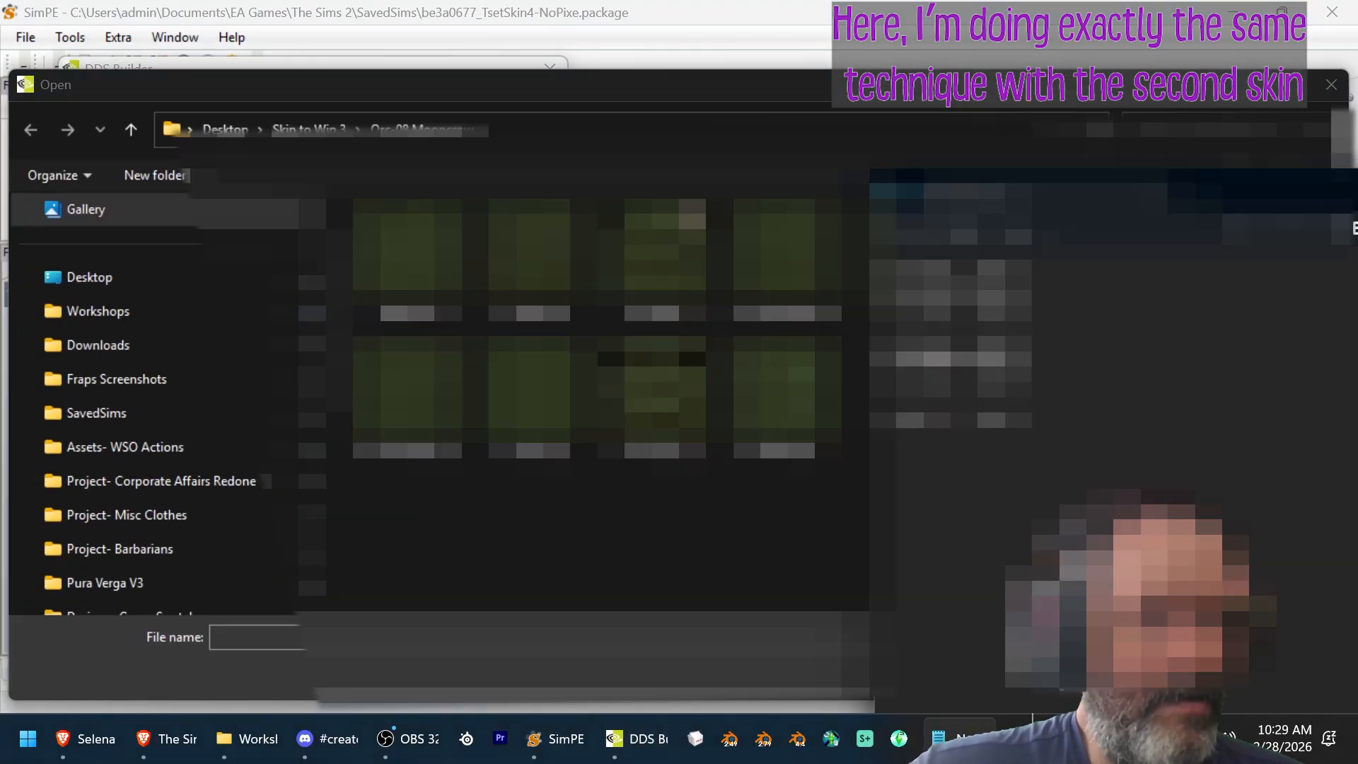
double_click(656, 262)
click(518, 333)
click(1291, 294)
click(718, 428)
Step: Rebuild the ##0x5fb705f5!0xeec54edd_txtr texture from the matching male body image in DXT3Format and commit it
click(777, 220)
right_click(685, 428)
click(756, 558)
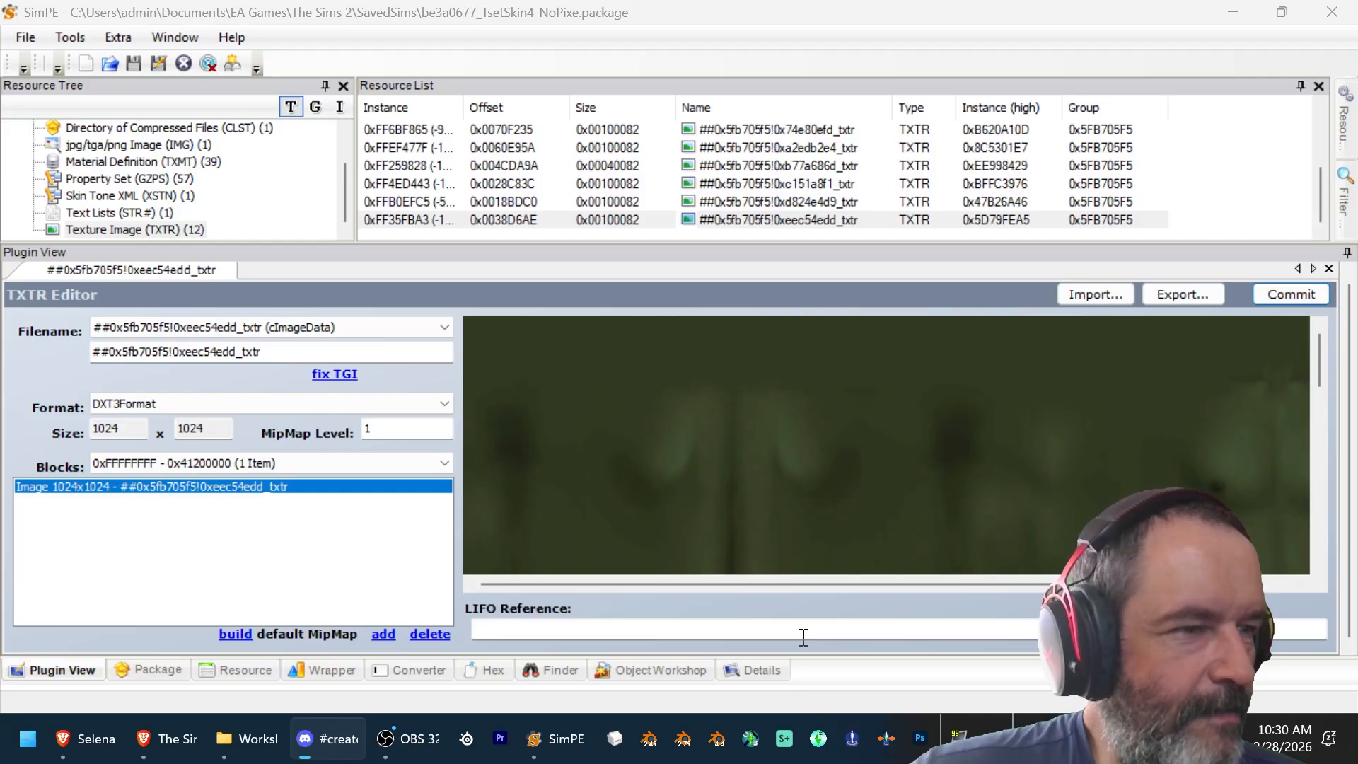
click(797, 607)
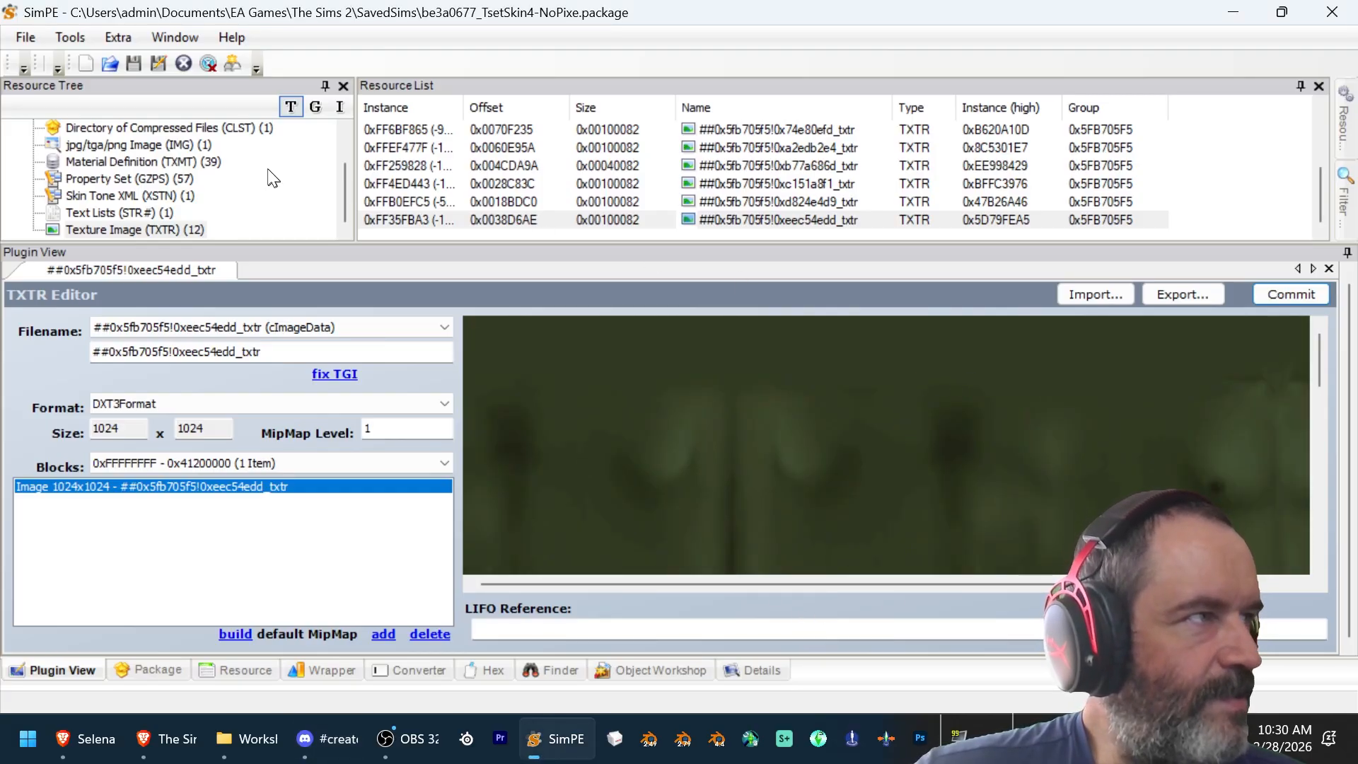
Step: Save the be3a0677_TsetSkin4-NoPixe.package file with its rebuilt textures and minimize the package editor
click(25, 33)
click(37, 158)
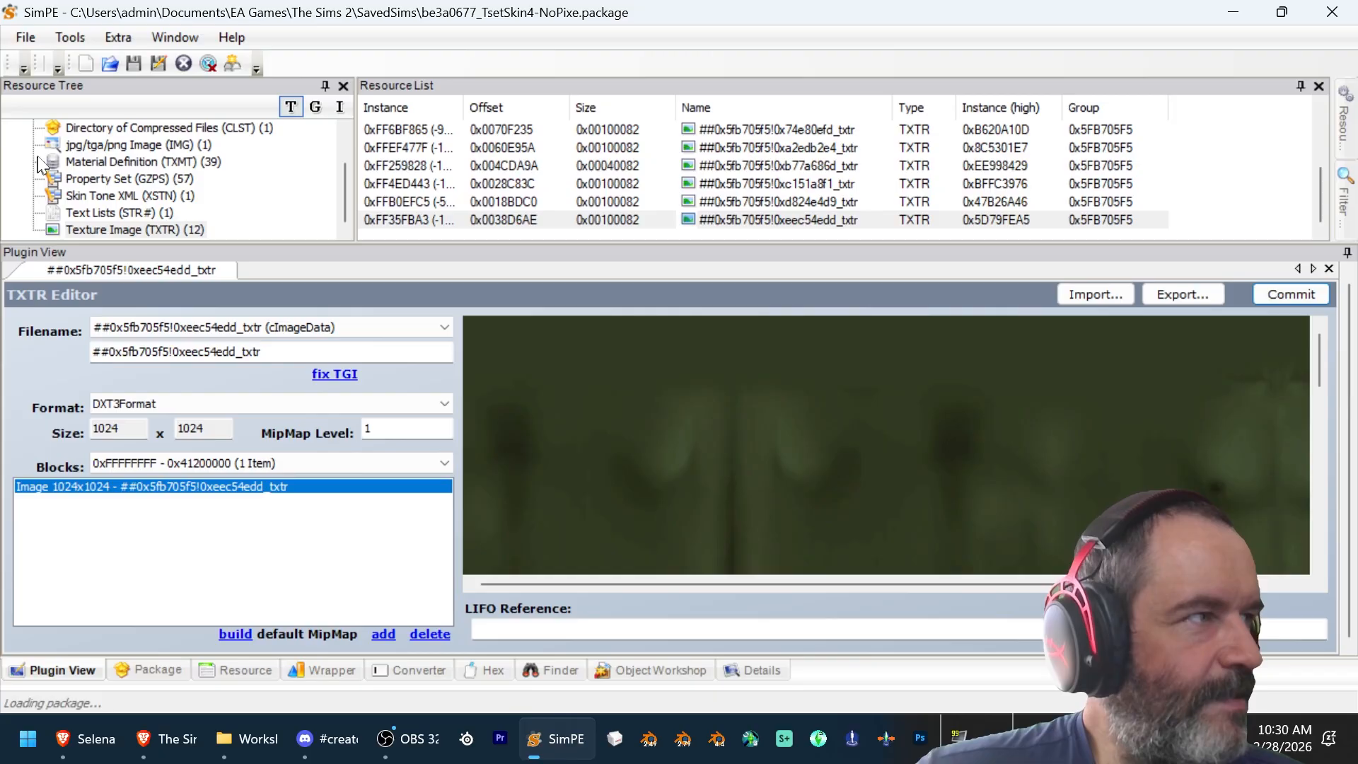
click(1233, 14)
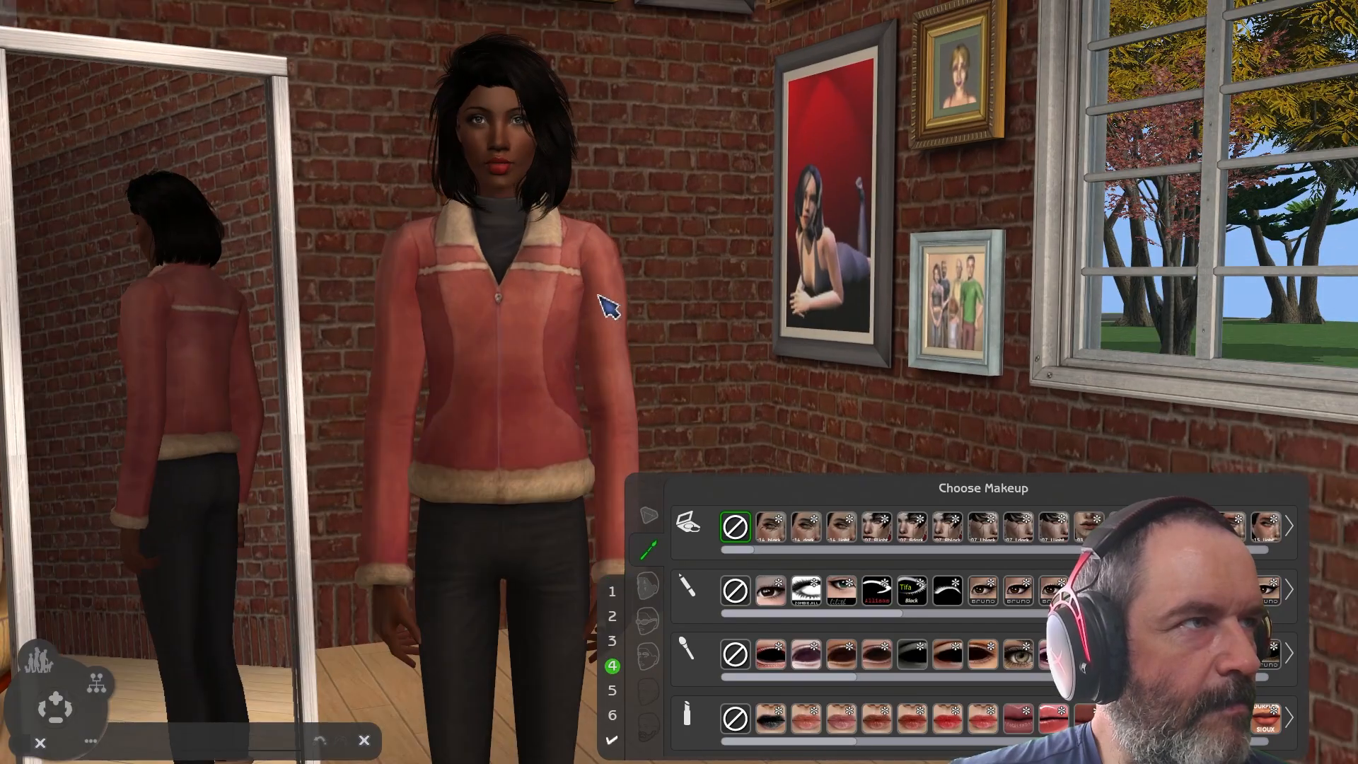
Step: Examine the custom skin tone on the female Sim's face up close and open step 3 of the Sim editor
scroll(594, 298, up, 6)
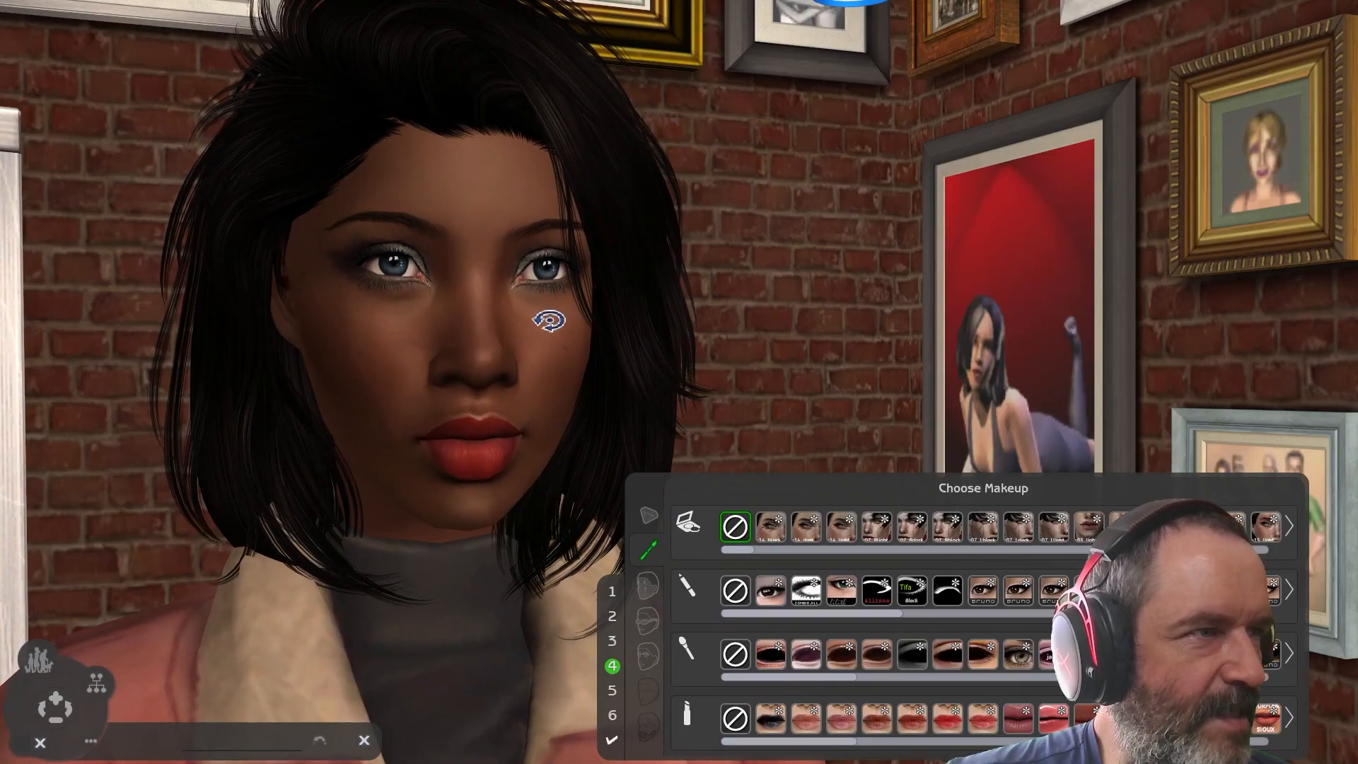
click(612, 640)
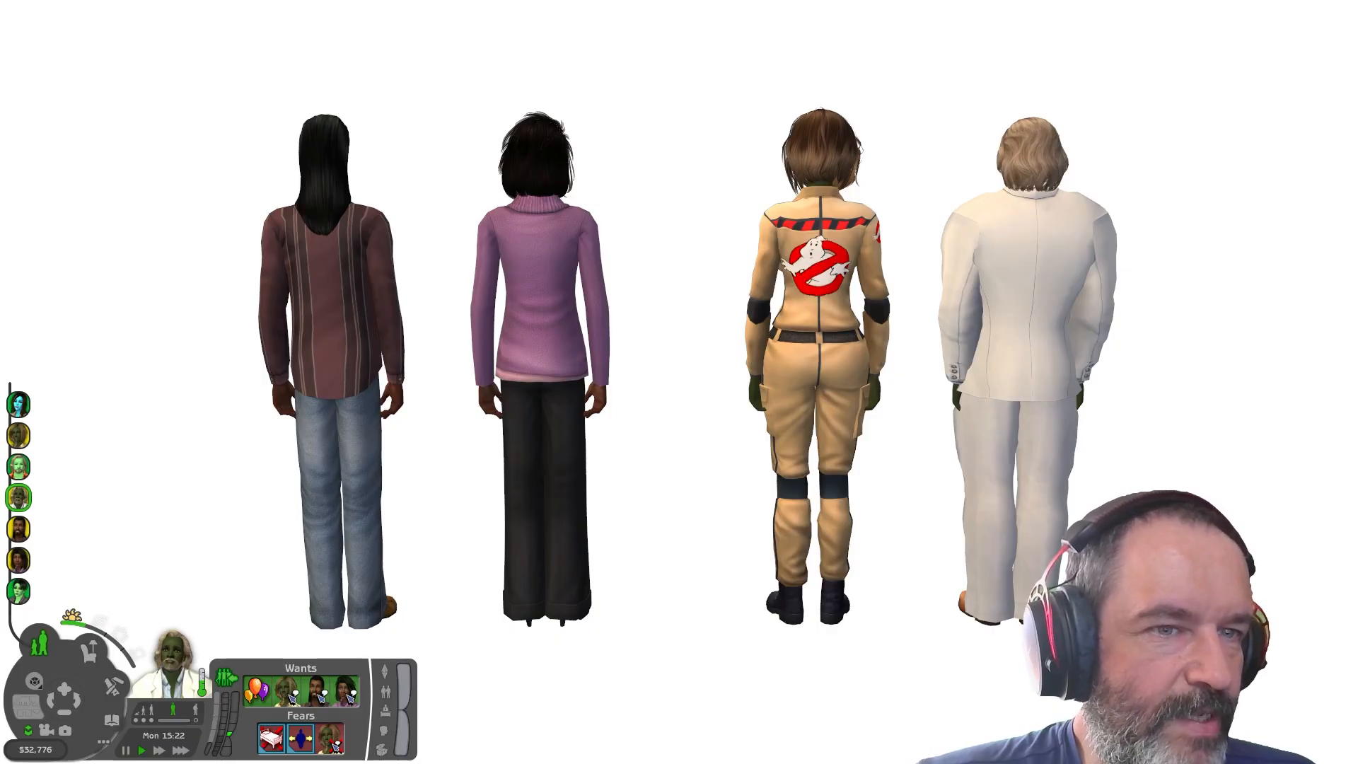
Step: Undress all four Sims as a group to expose their full-body skin textures, and pause the game
click(1137, 615)
click(1137, 550)
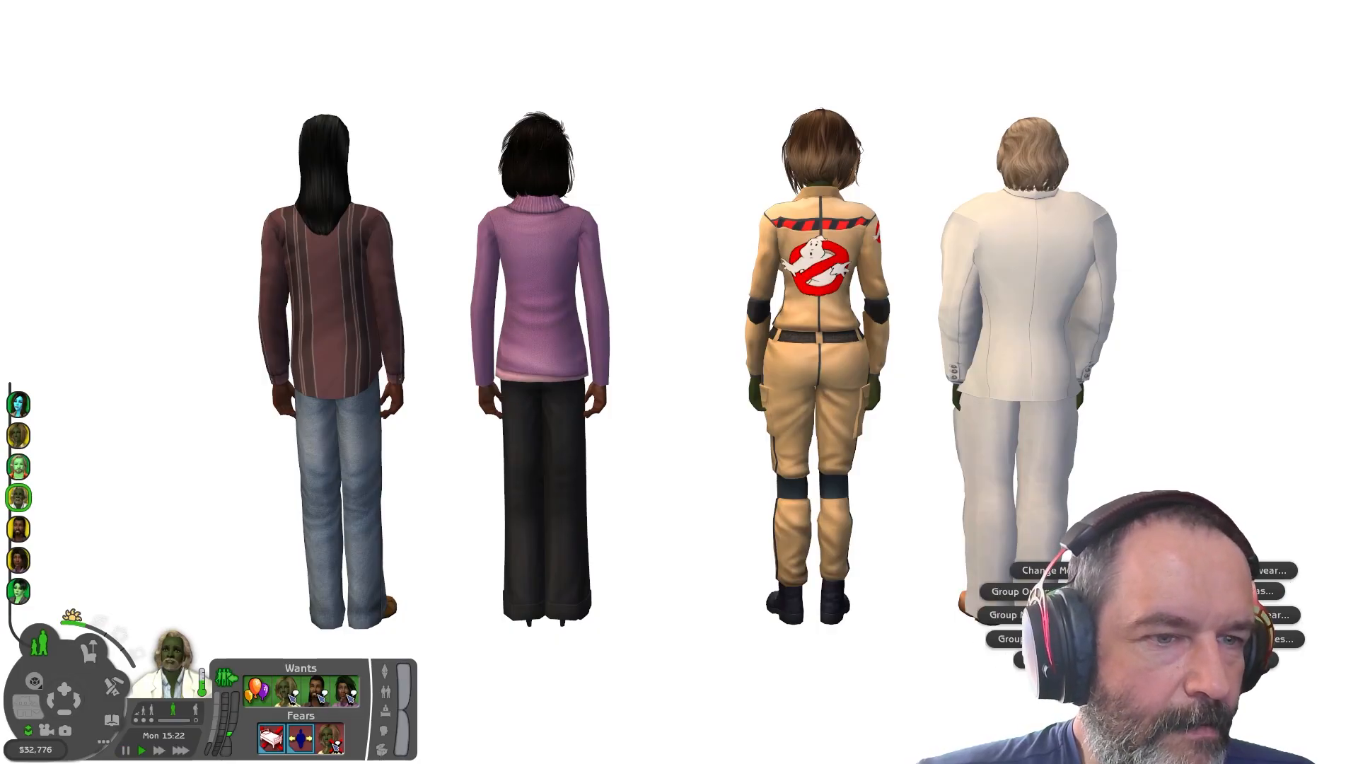
click(1137, 550)
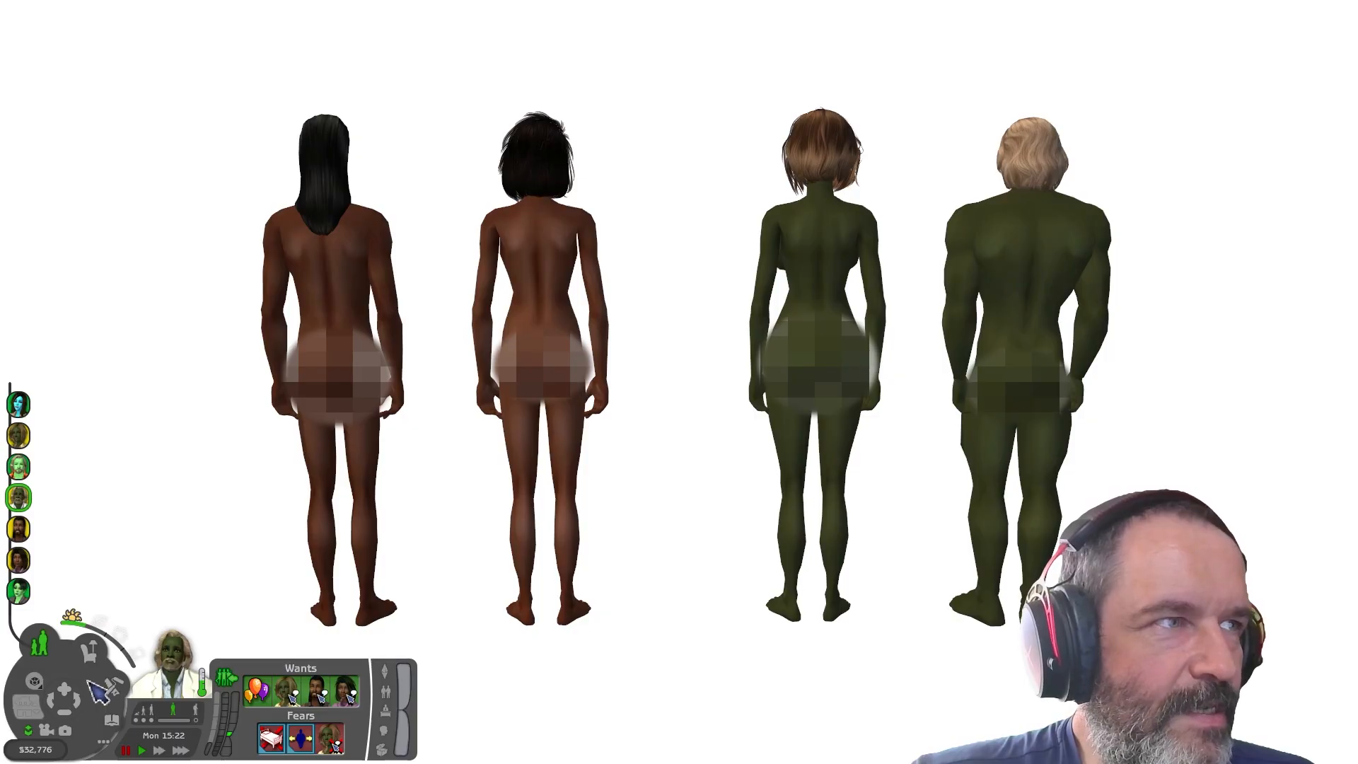
key(p)
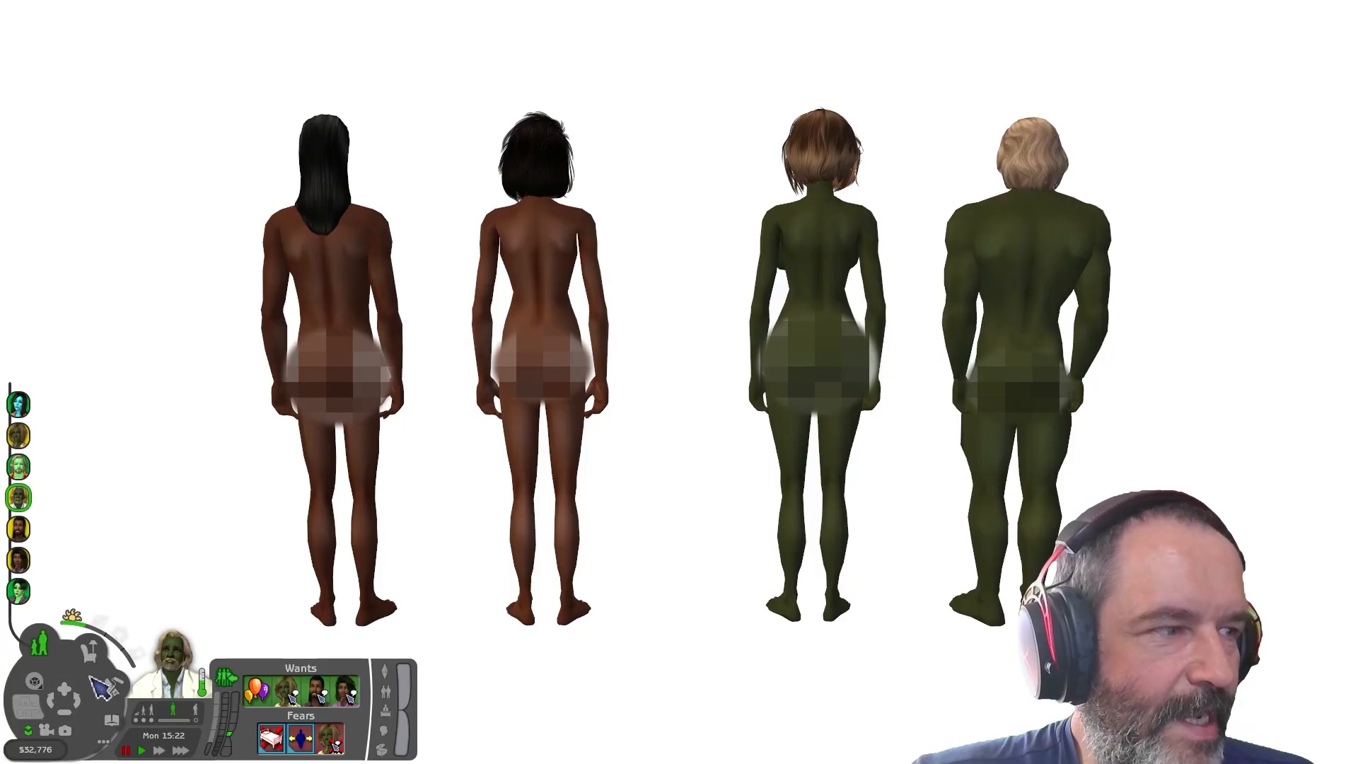
Step: Quit The Sims 2, choosing to save the game before exiting
click(104, 743)
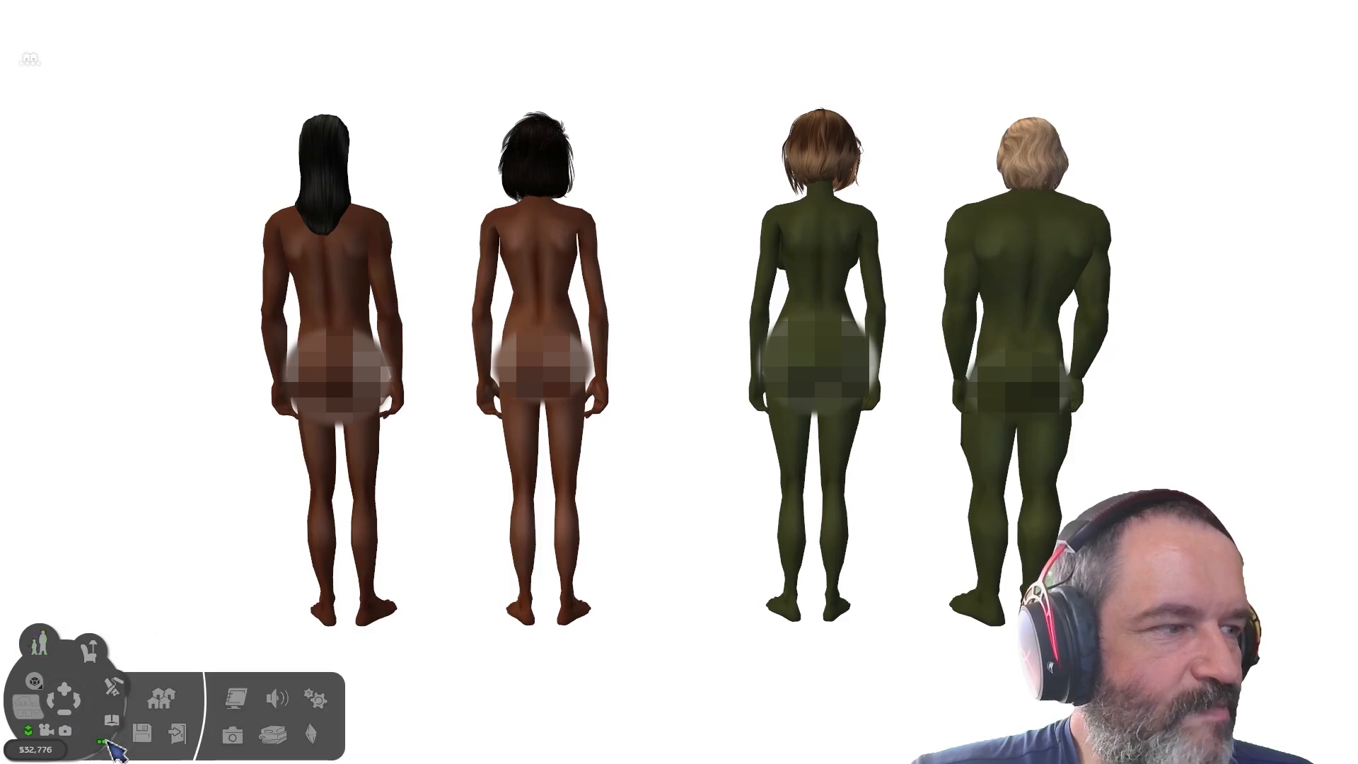
click(181, 736)
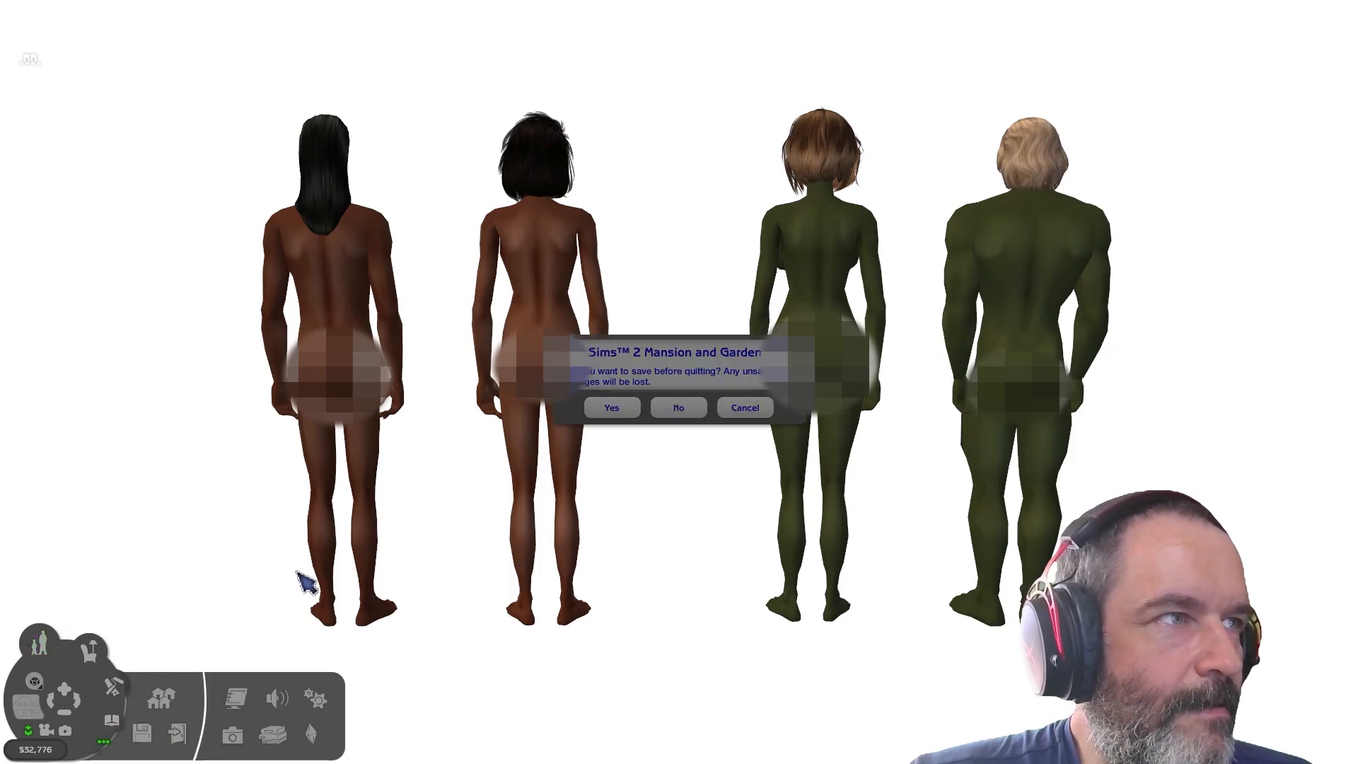
click(633, 413)
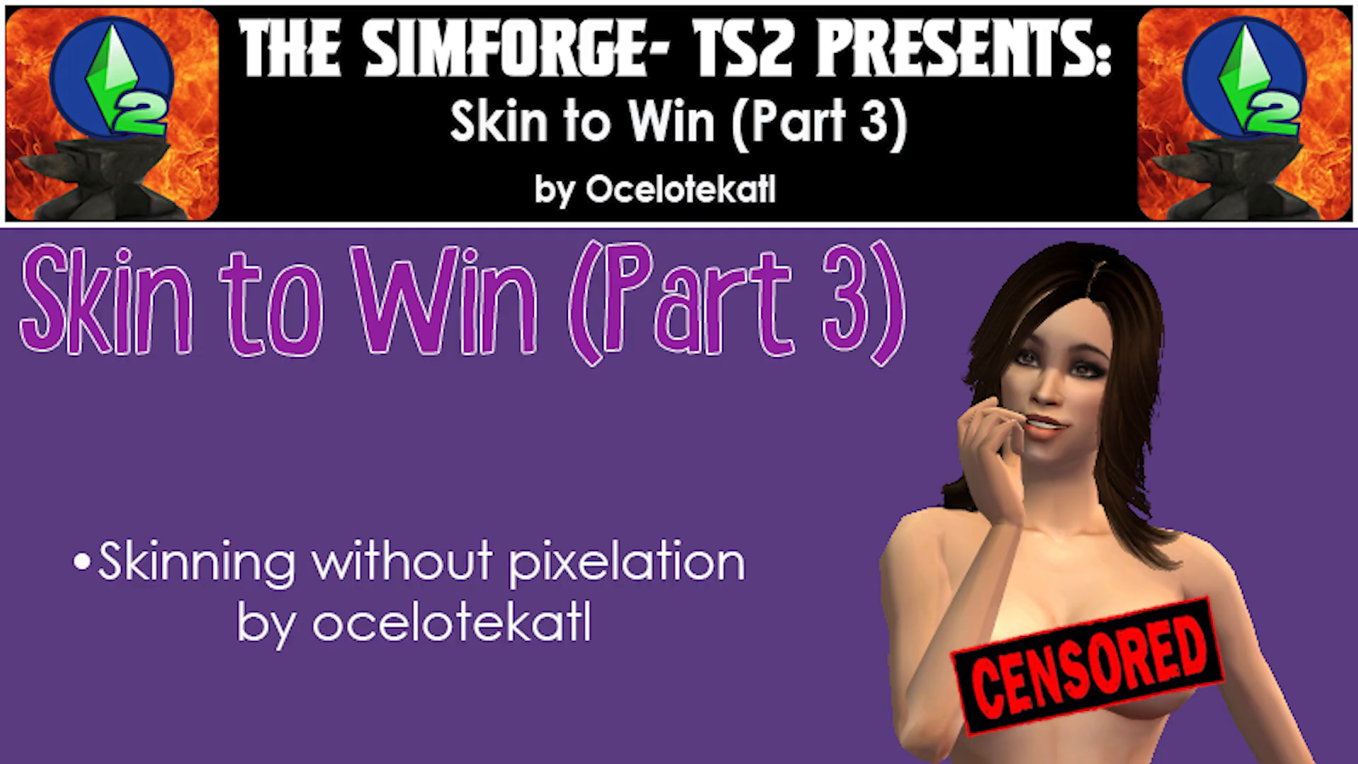